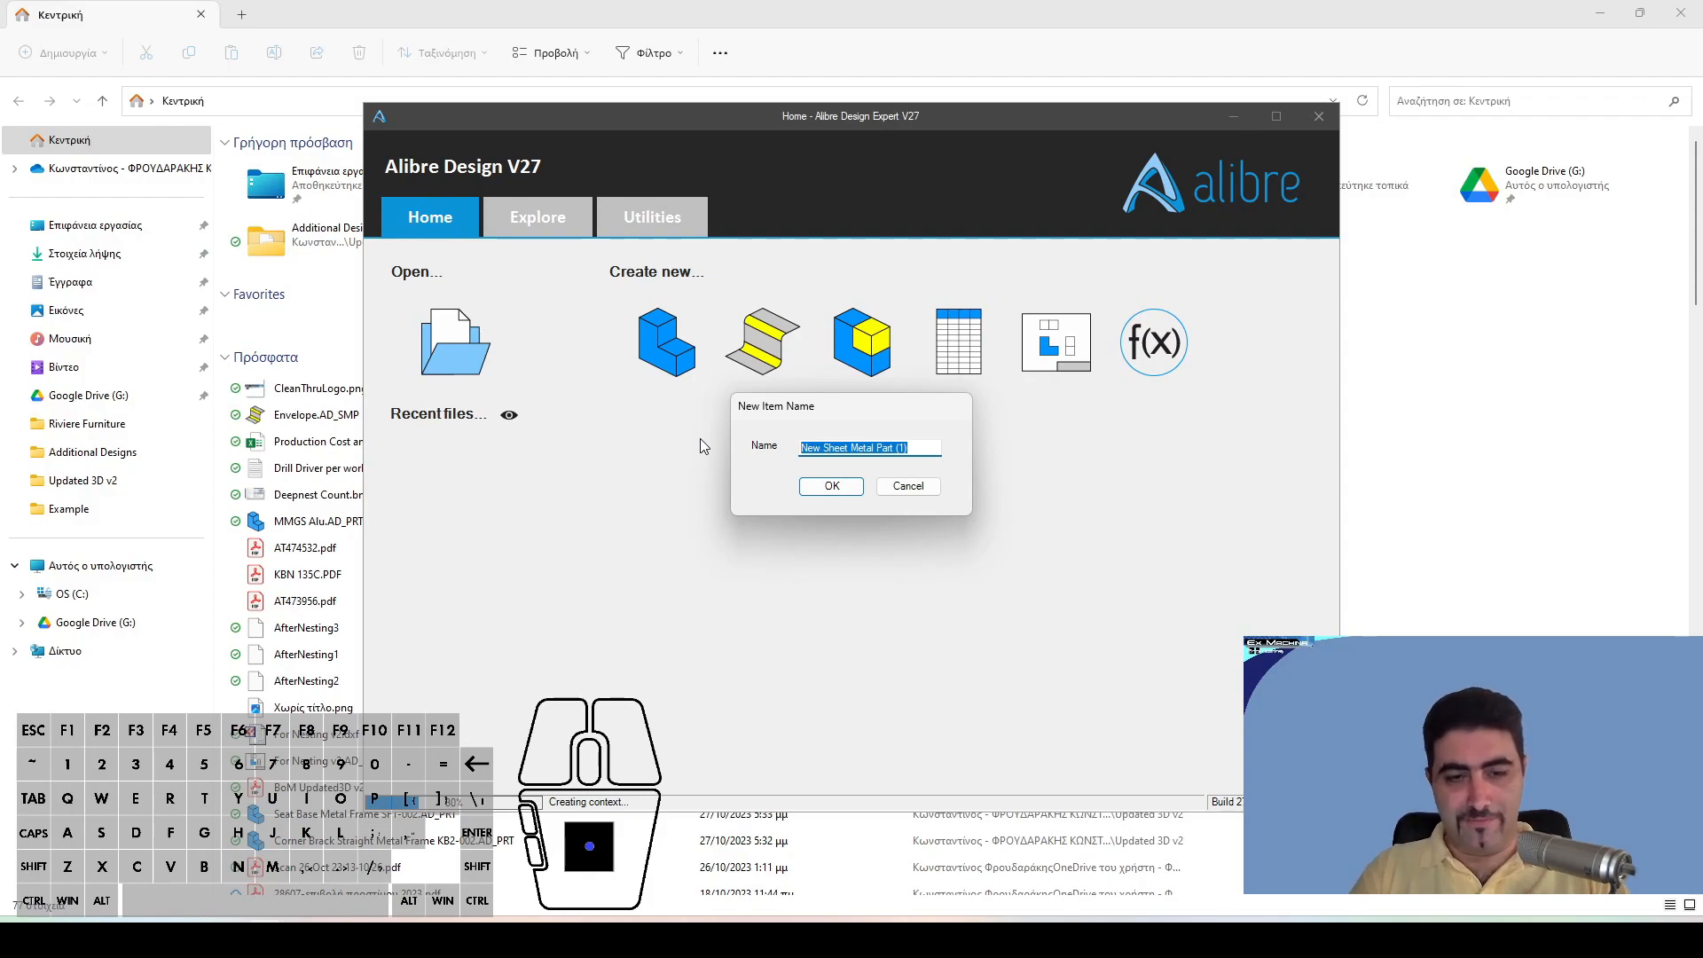
# Step: Create the new sheet metal part with the name "Envelope v2"
pyautogui.write('Env')
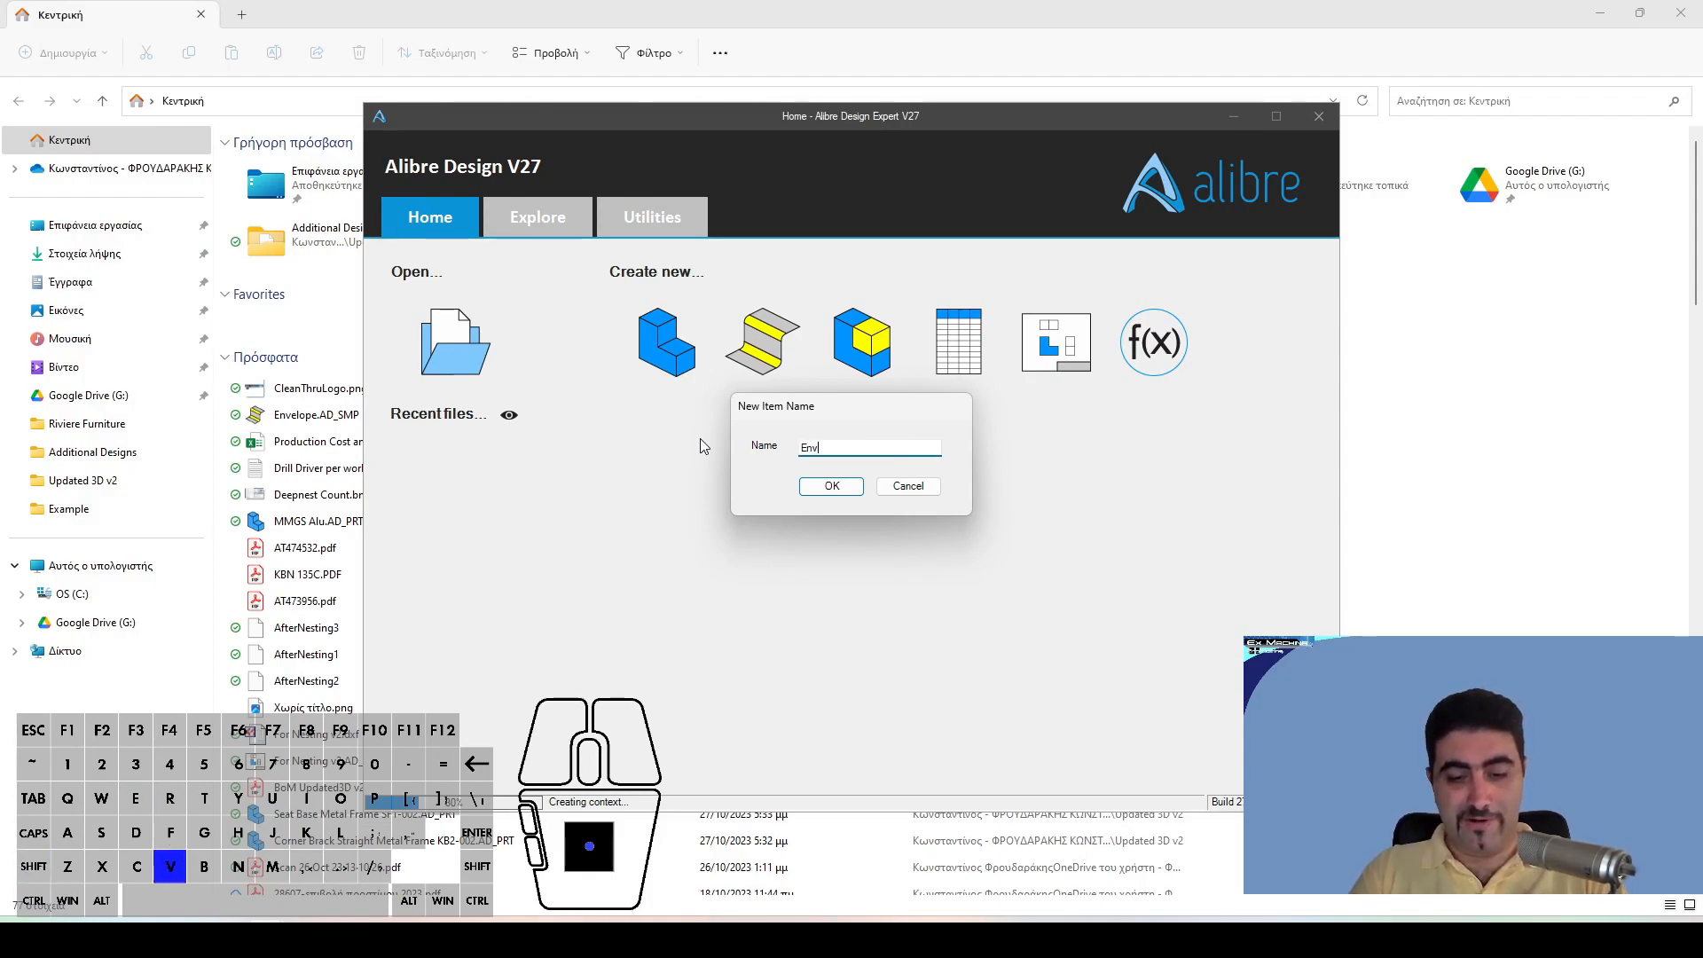
pyautogui.write('elope v2')
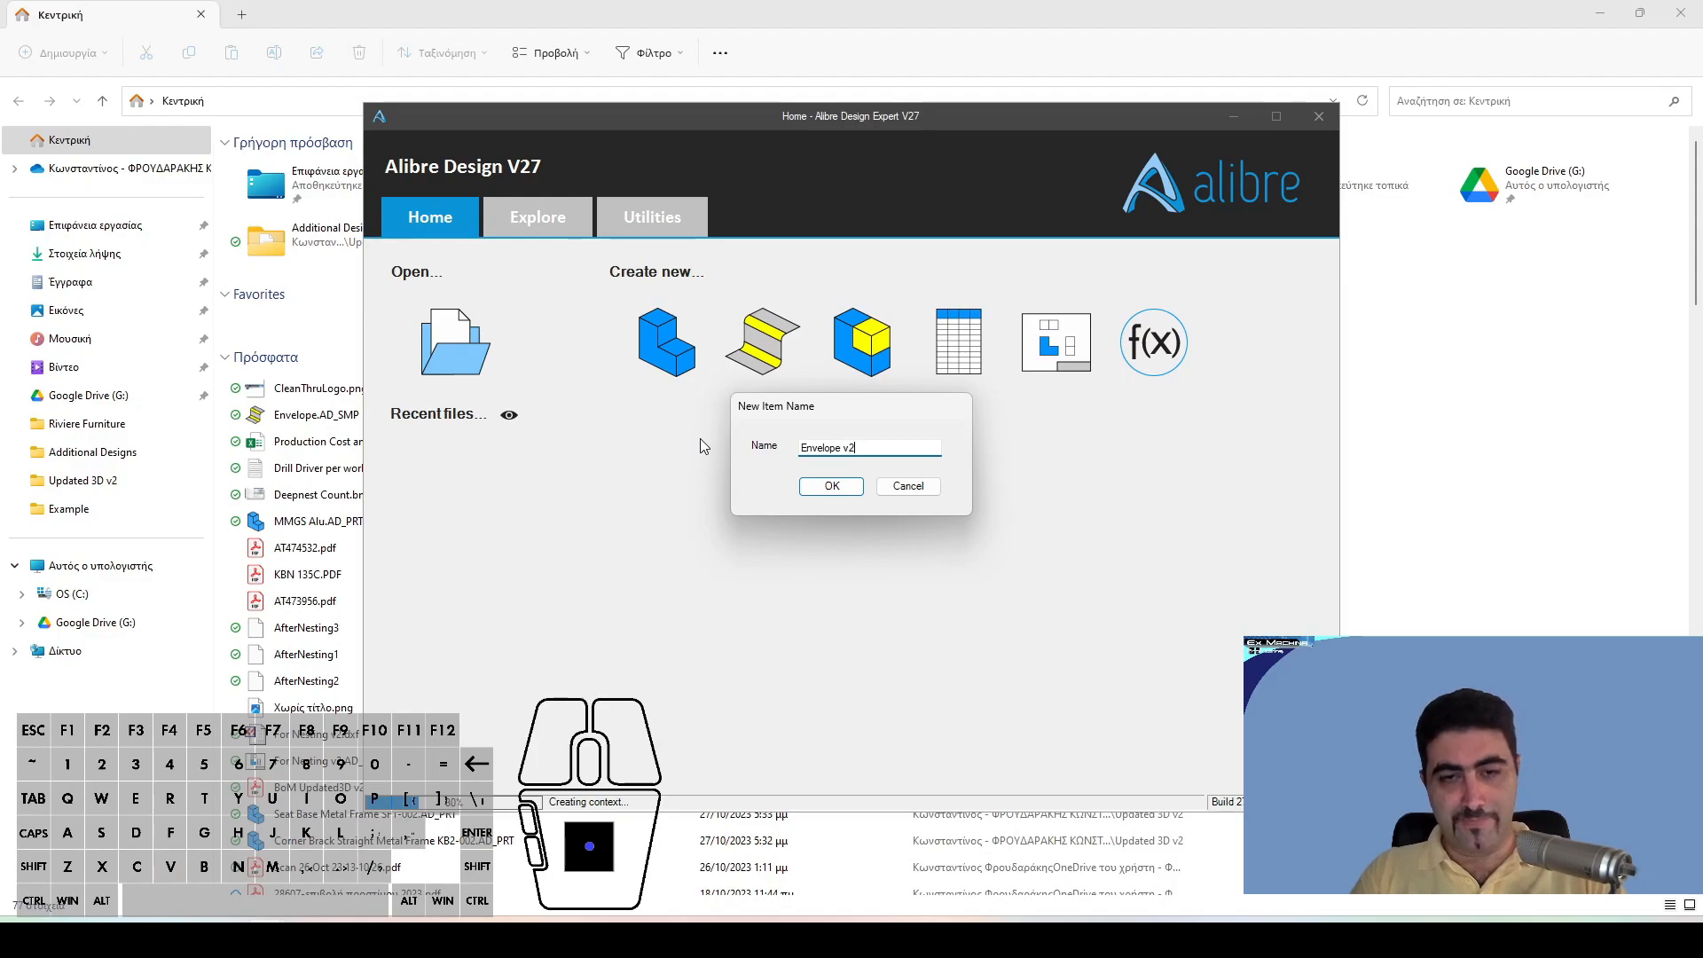
pyautogui.press('Return')
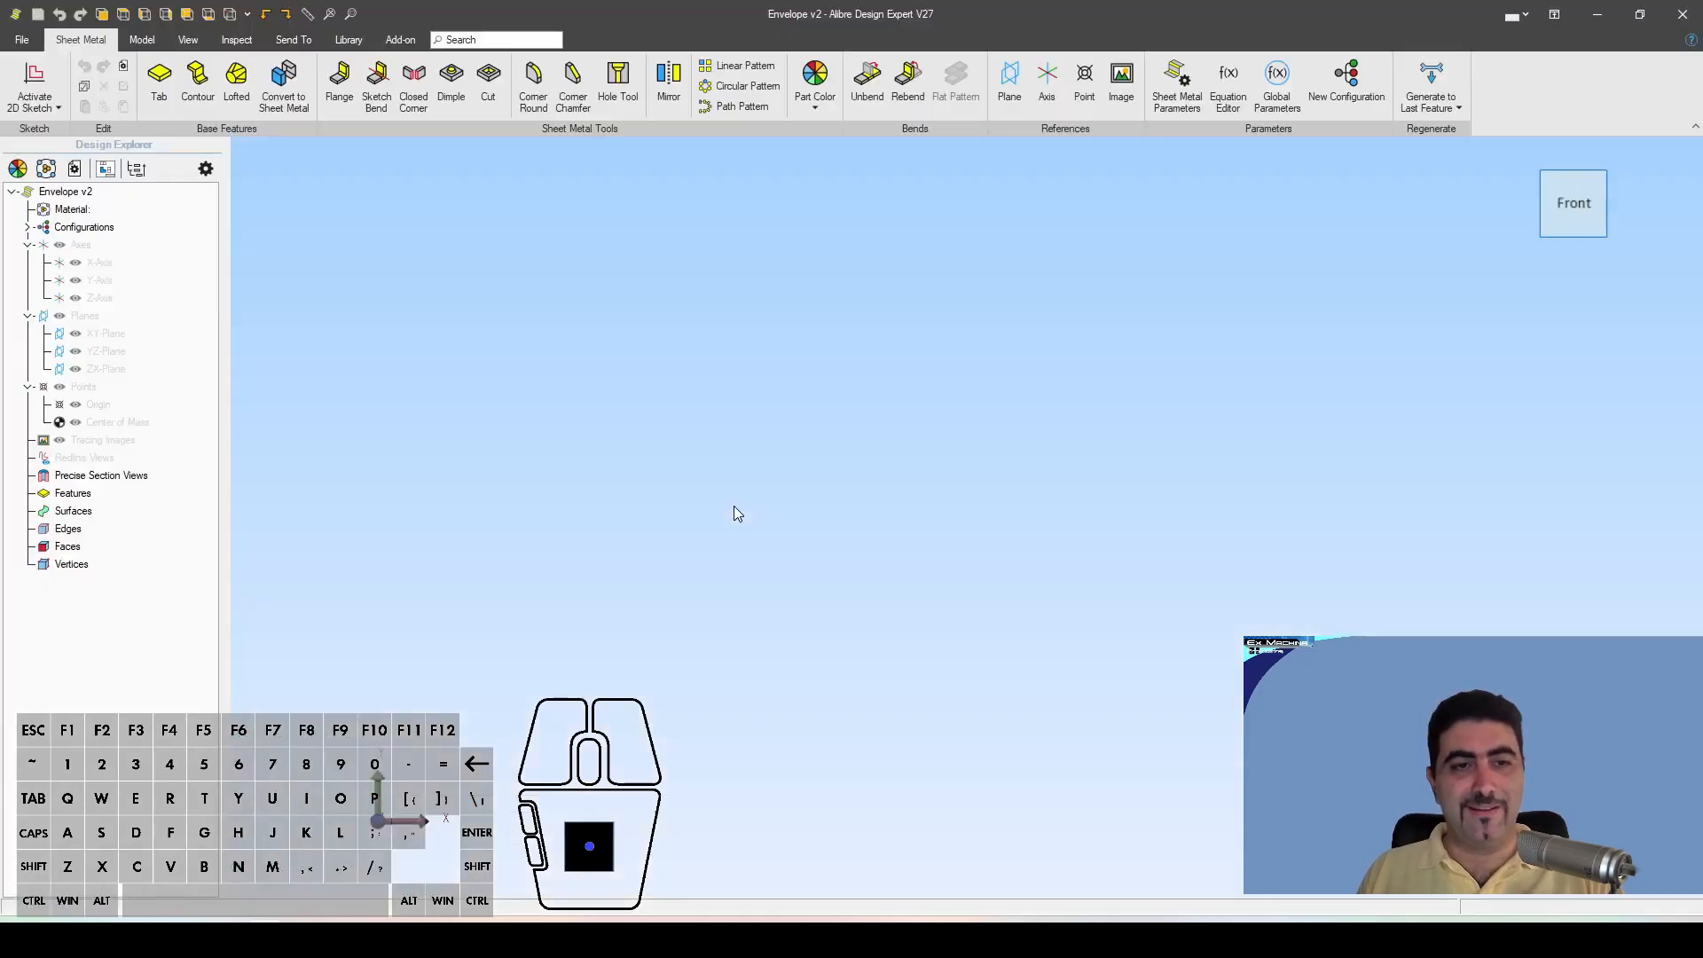
# Step: Start a sketch on the XY plane and draw a rectangle centred on the origin
pyautogui.click(134, 339)
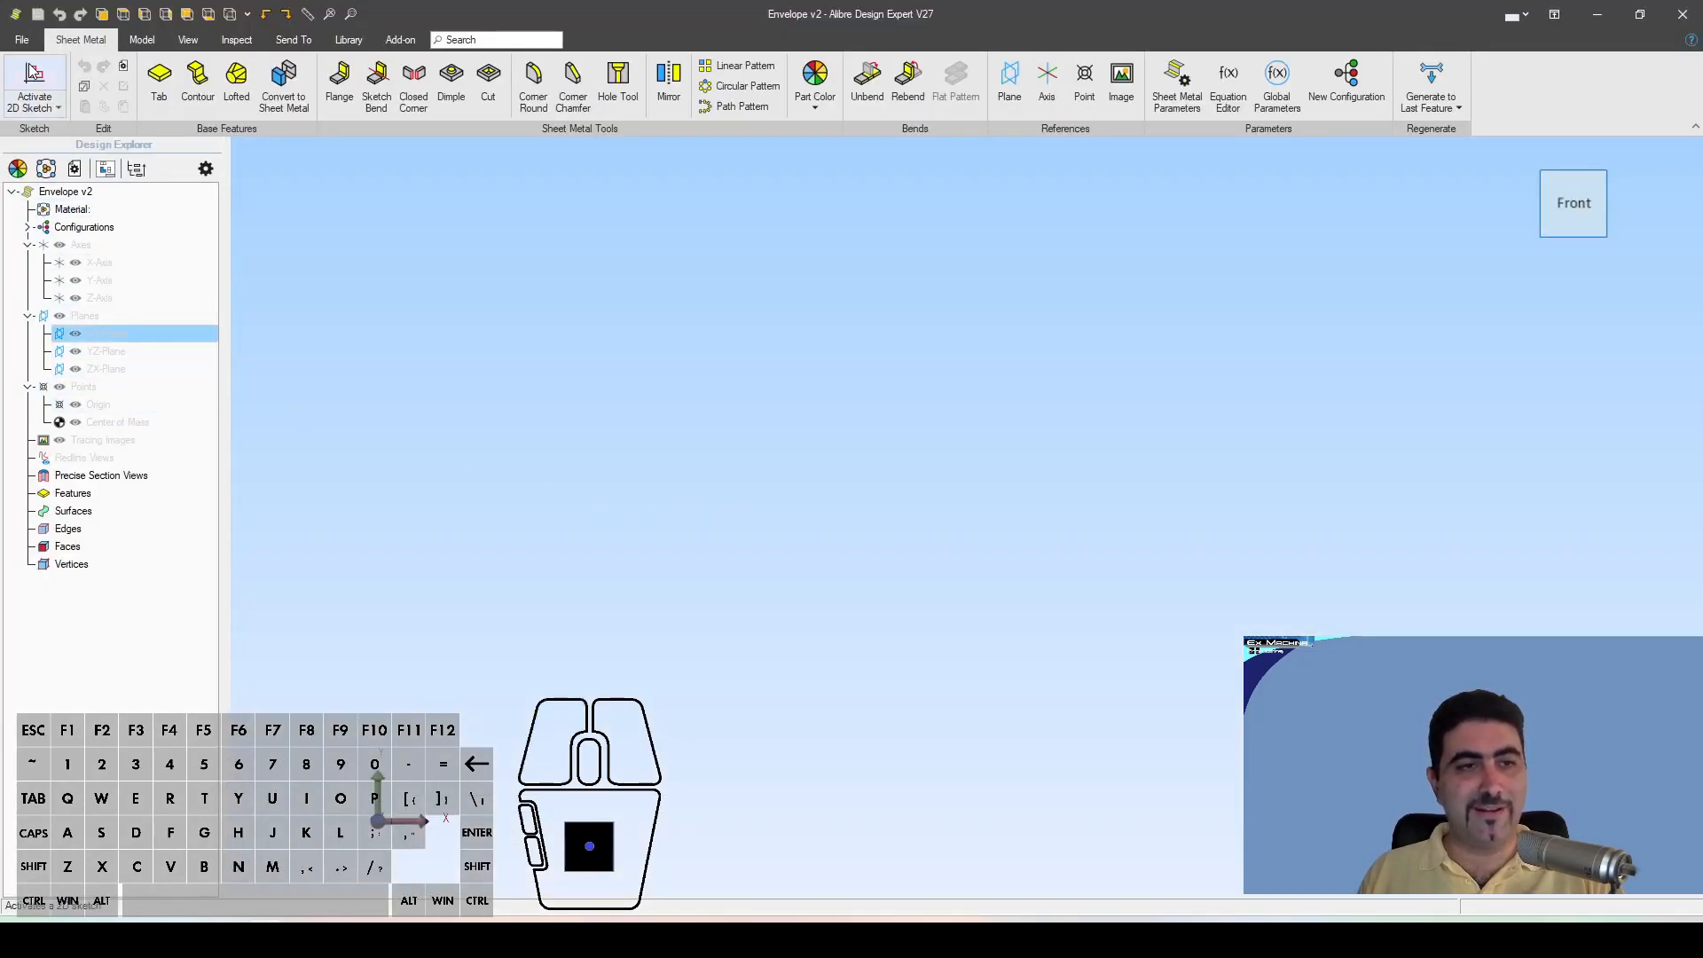
pyautogui.press('r')
pyautogui.click(966, 516)
pyautogui.click(1216, 698)
pyautogui.press('Escape')
# Step: Dimension the rectangle 80 mm high and 120 mm wide
pyautogui.click(1219, 561)
pyautogui.click(1301, 532)
pyautogui.write('80')
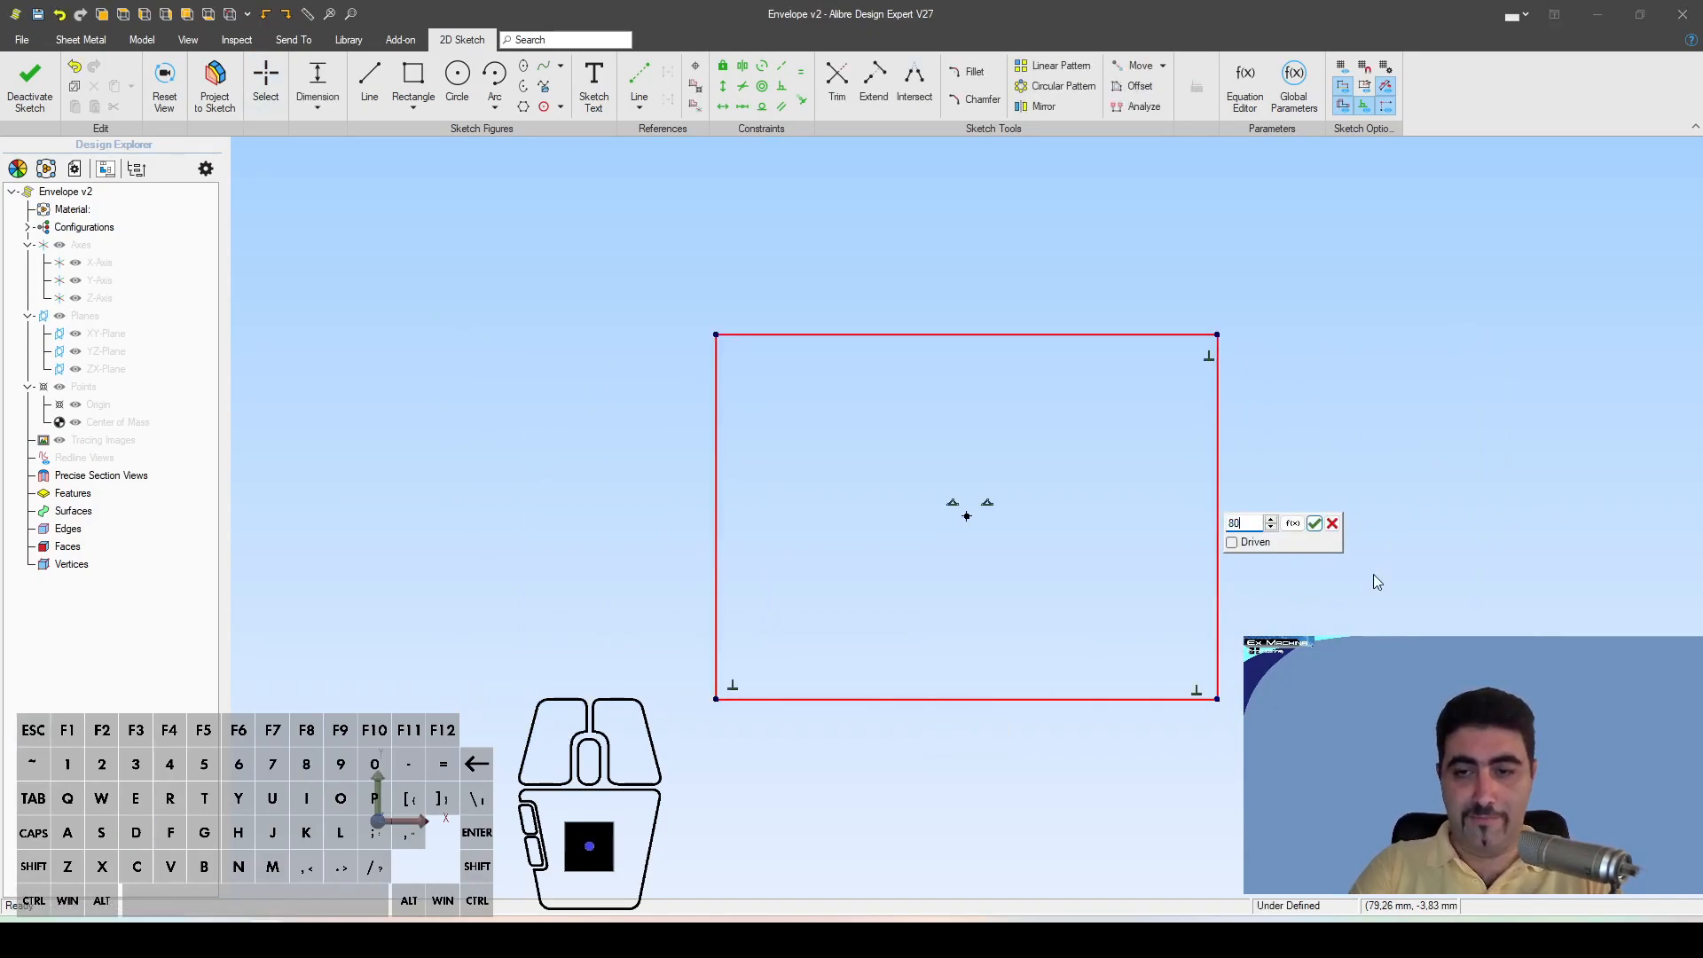
pyautogui.press('Return')
pyautogui.click(1112, 697)
pyautogui.write('120')
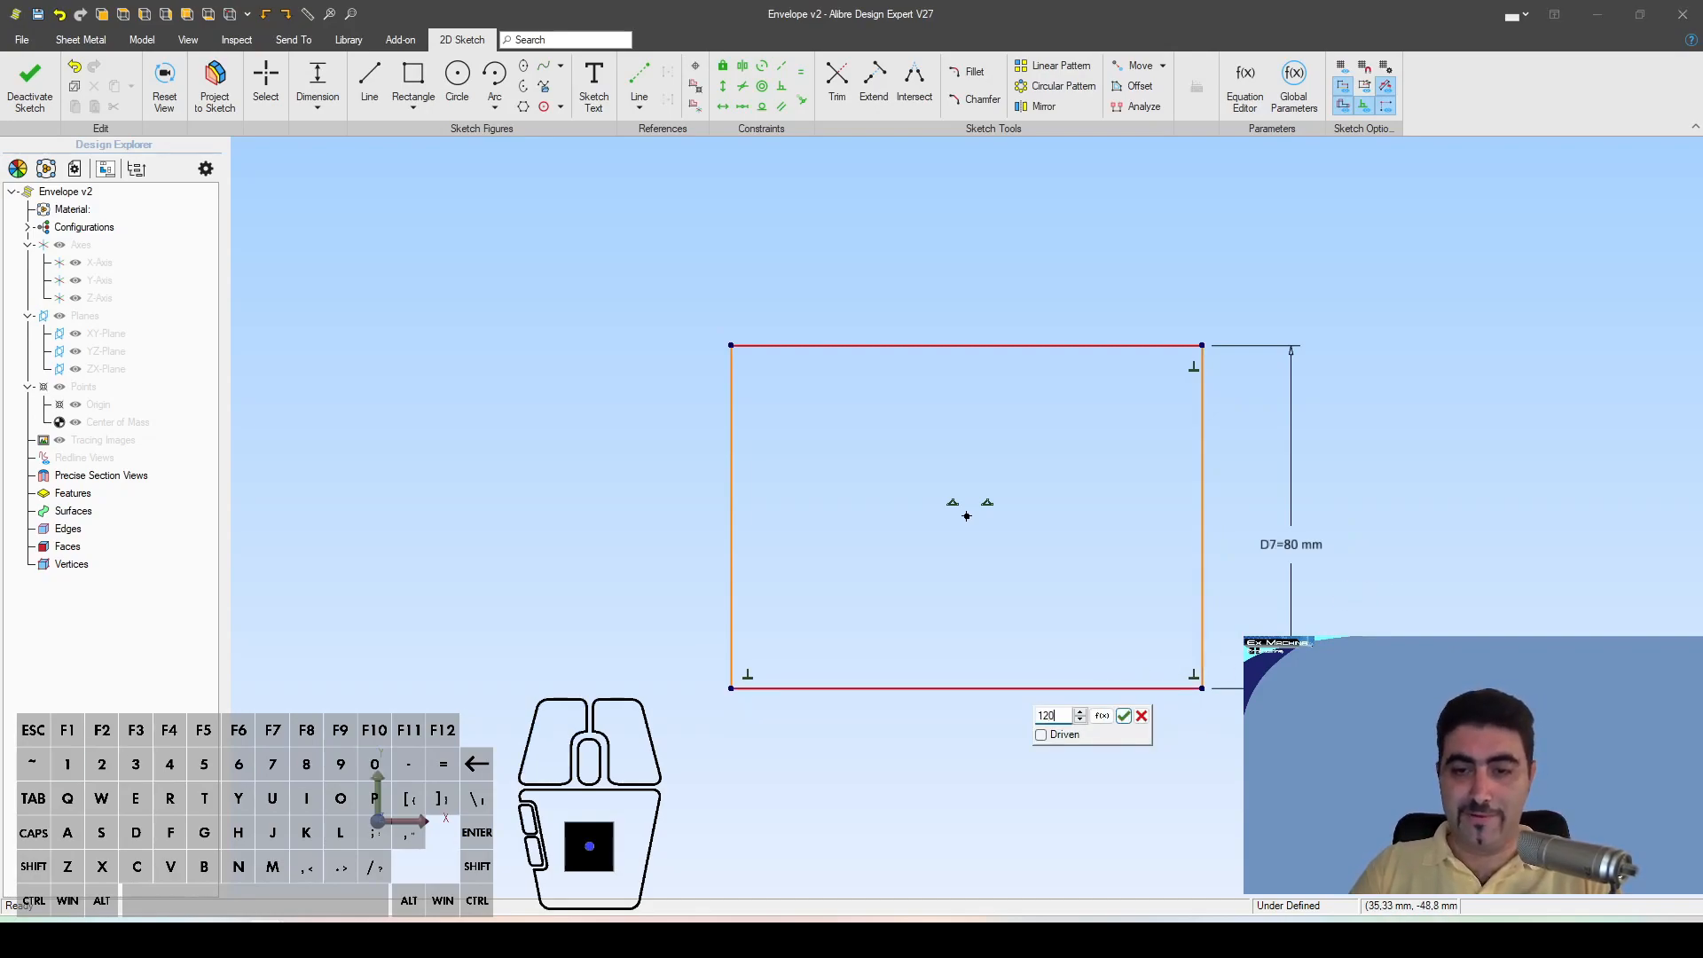
pyautogui.press('Return')
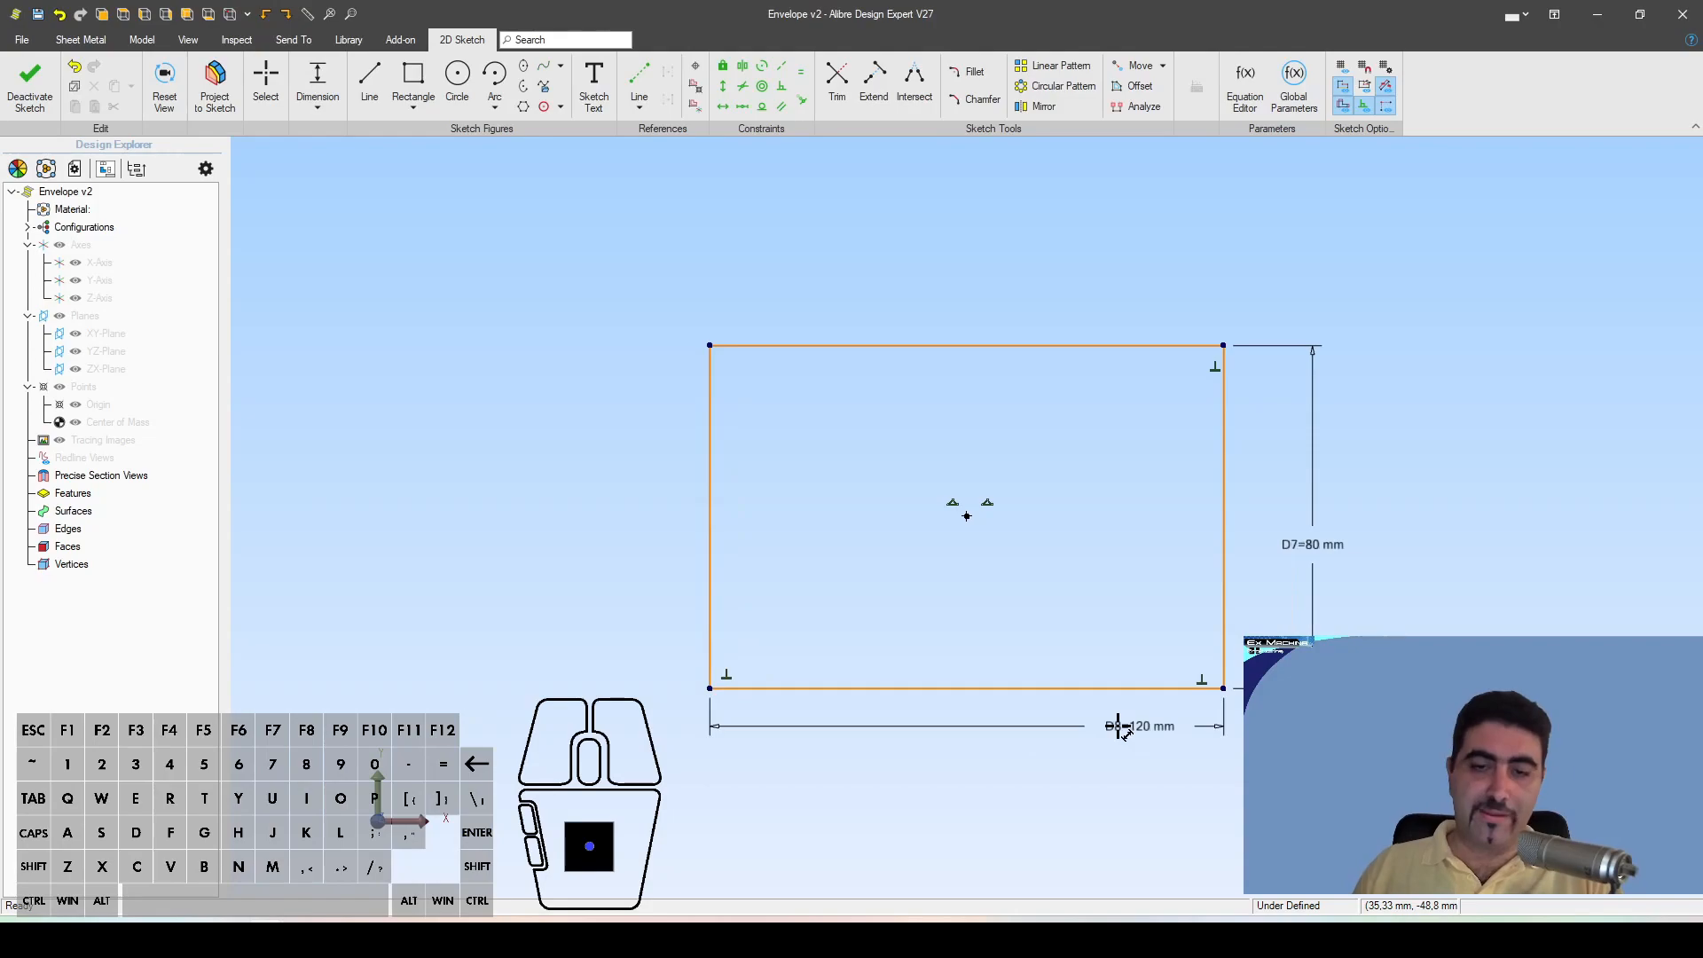
# Step: Constrain the rectangle's right edge vertical and move the 80 mm dimension closer to the rectangle
pyautogui.click(1213, 544)
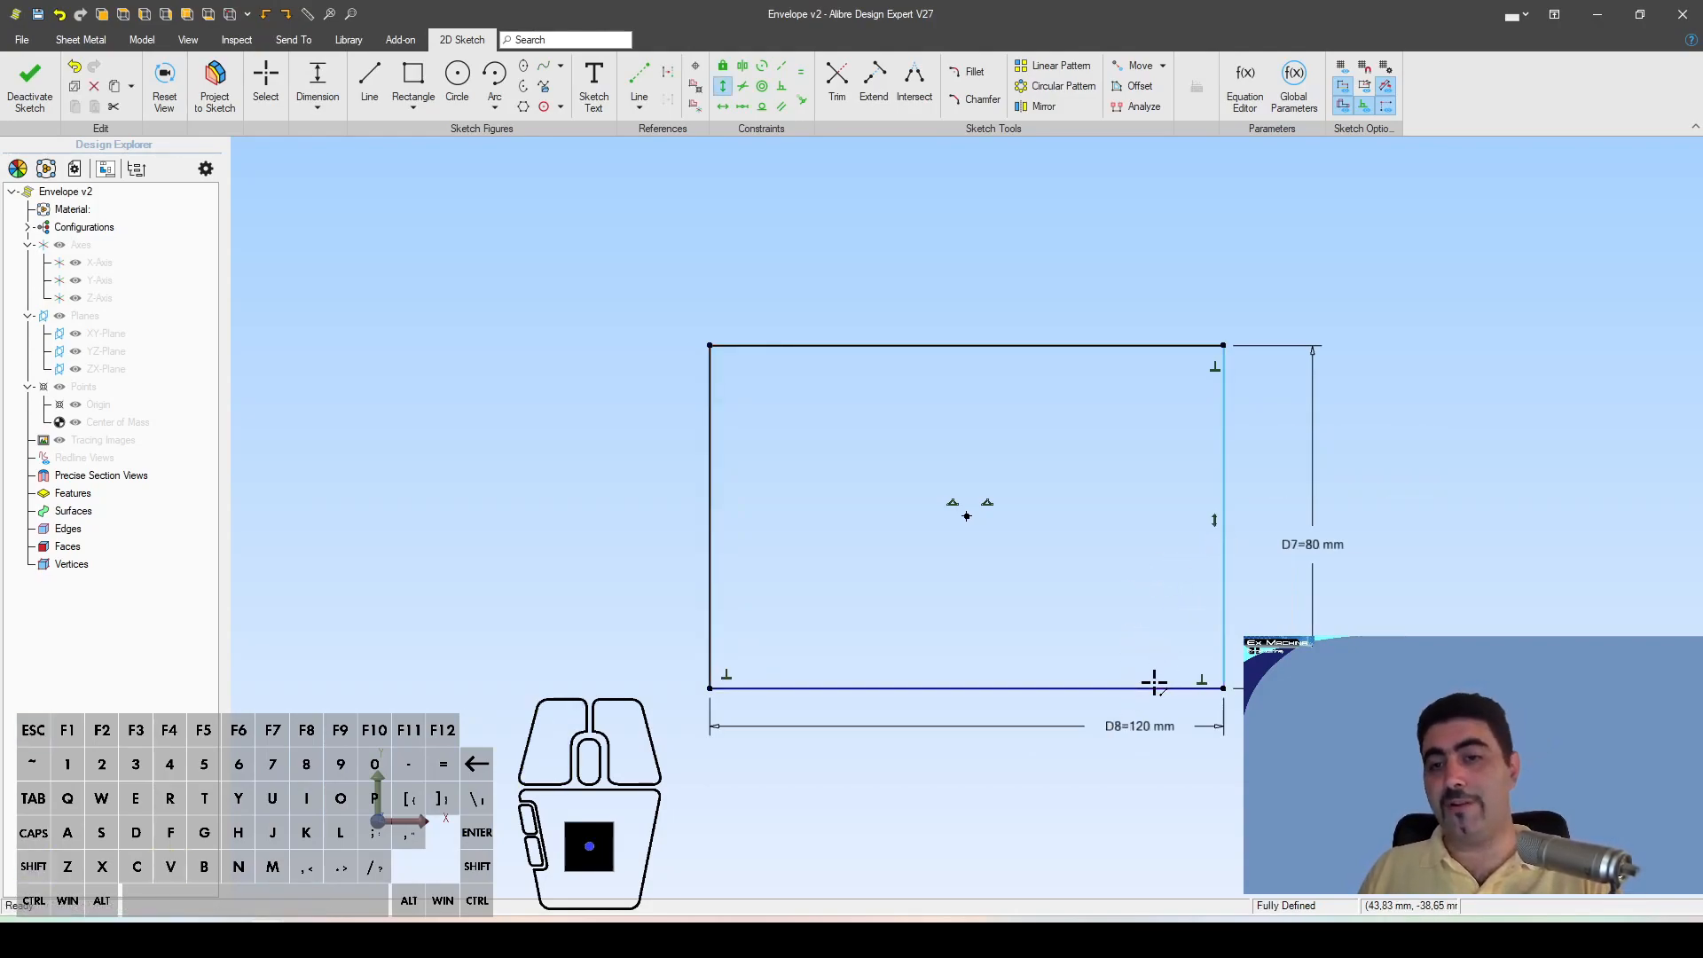
pyautogui.press('Escape')
pyautogui.moveTo(1313, 544); pyautogui.dragTo(1273, 543)
pyautogui.press('Escape')
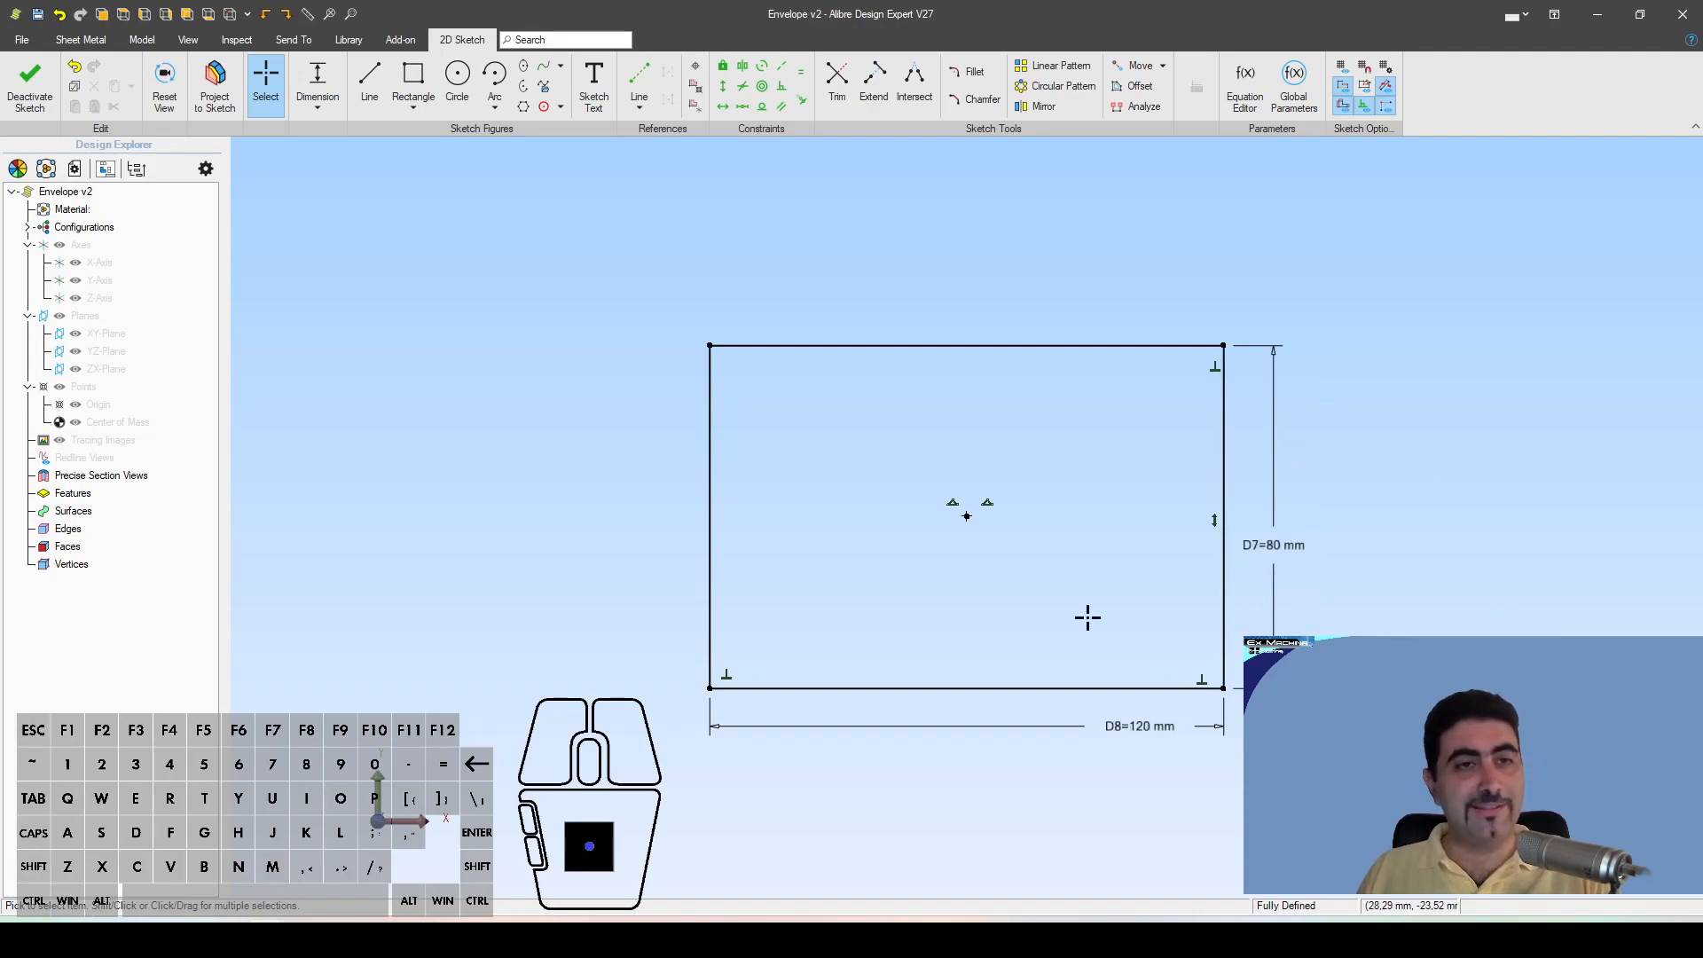
# Step: Close the sketch and create a sheet metal tab from the rectangle
pyautogui.click(29, 84)
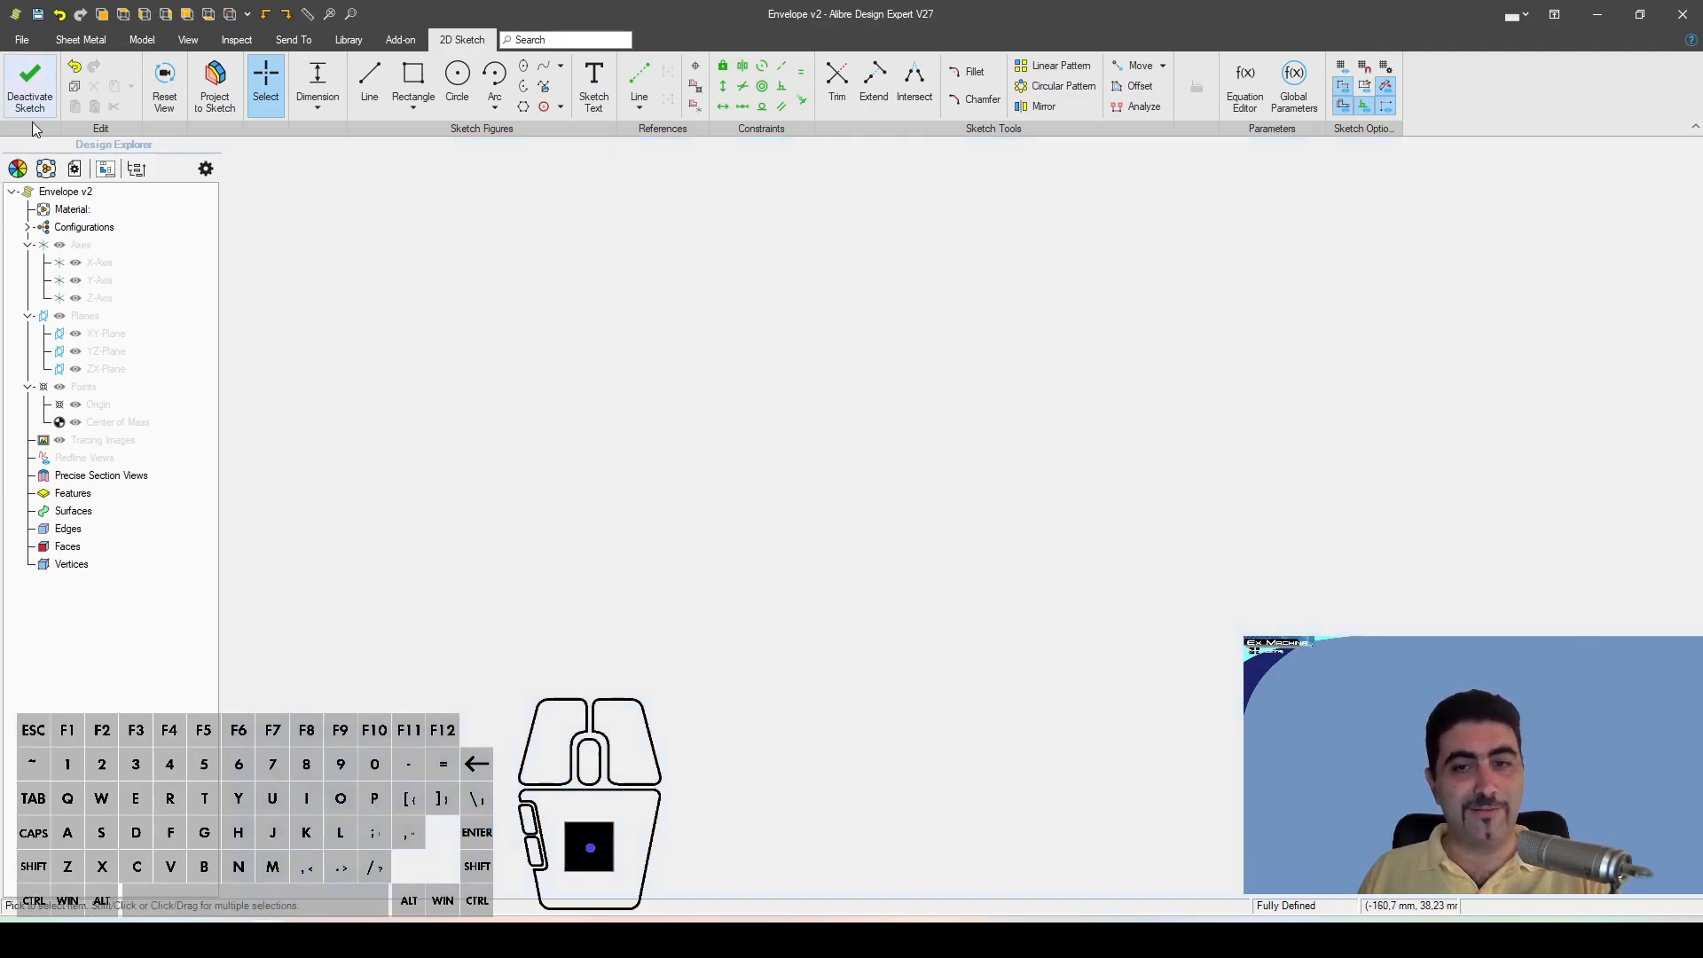
pyautogui.click(159, 78)
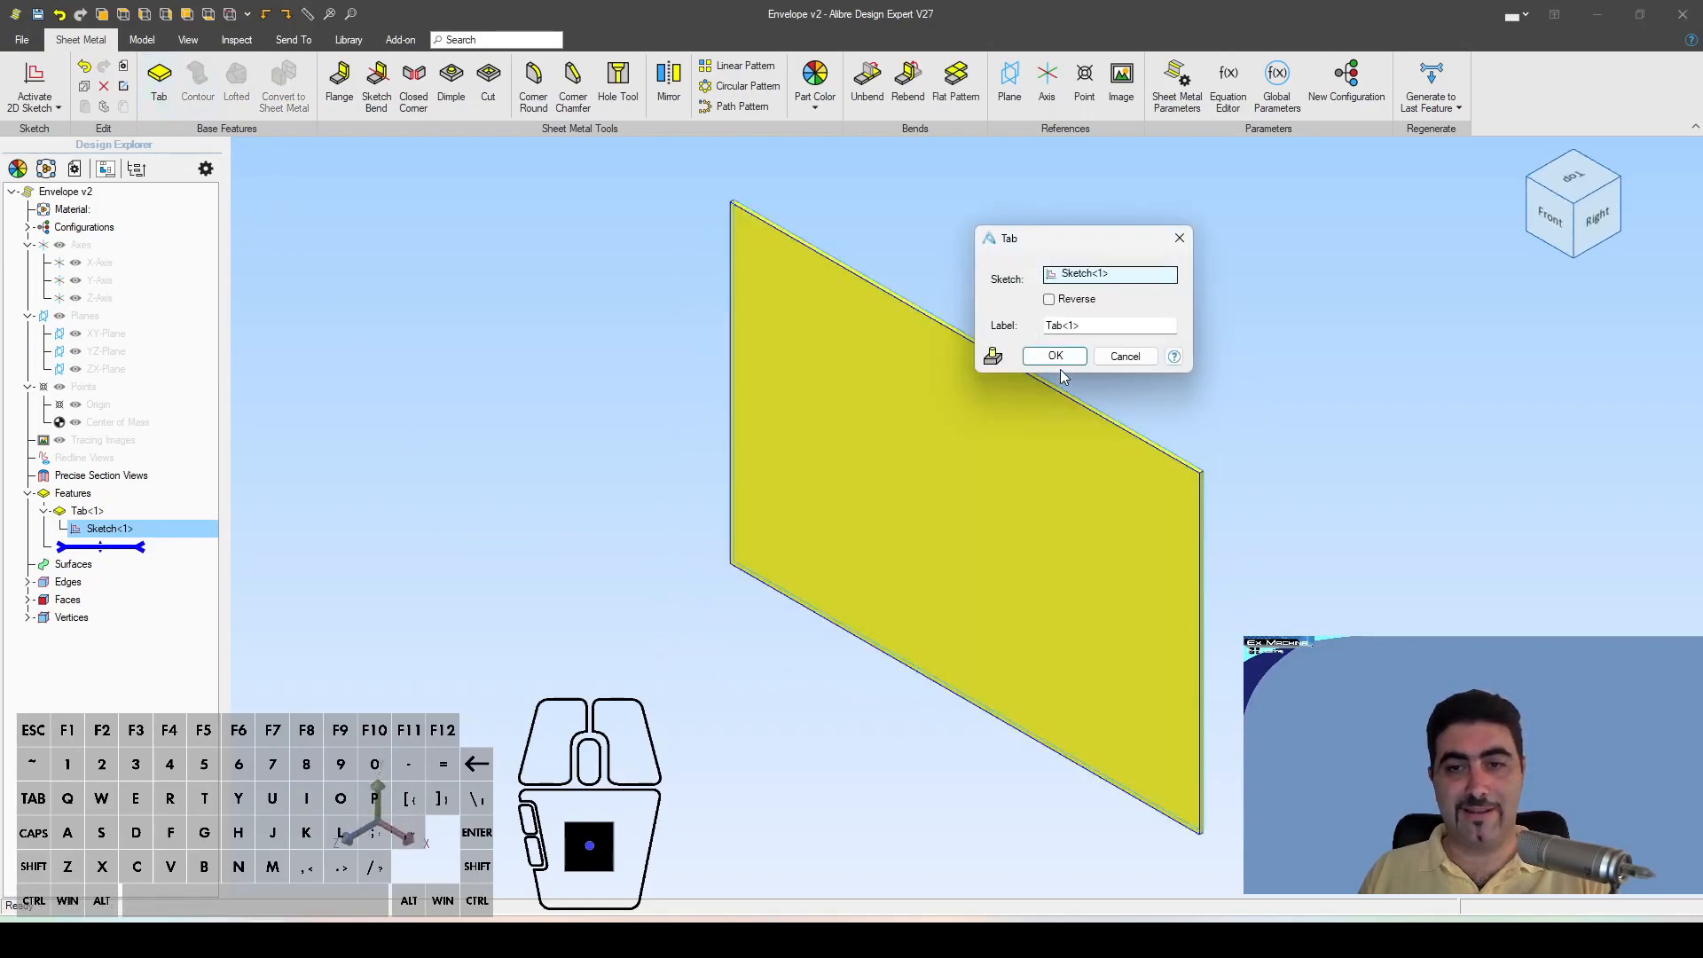
pyautogui.click(1055, 355)
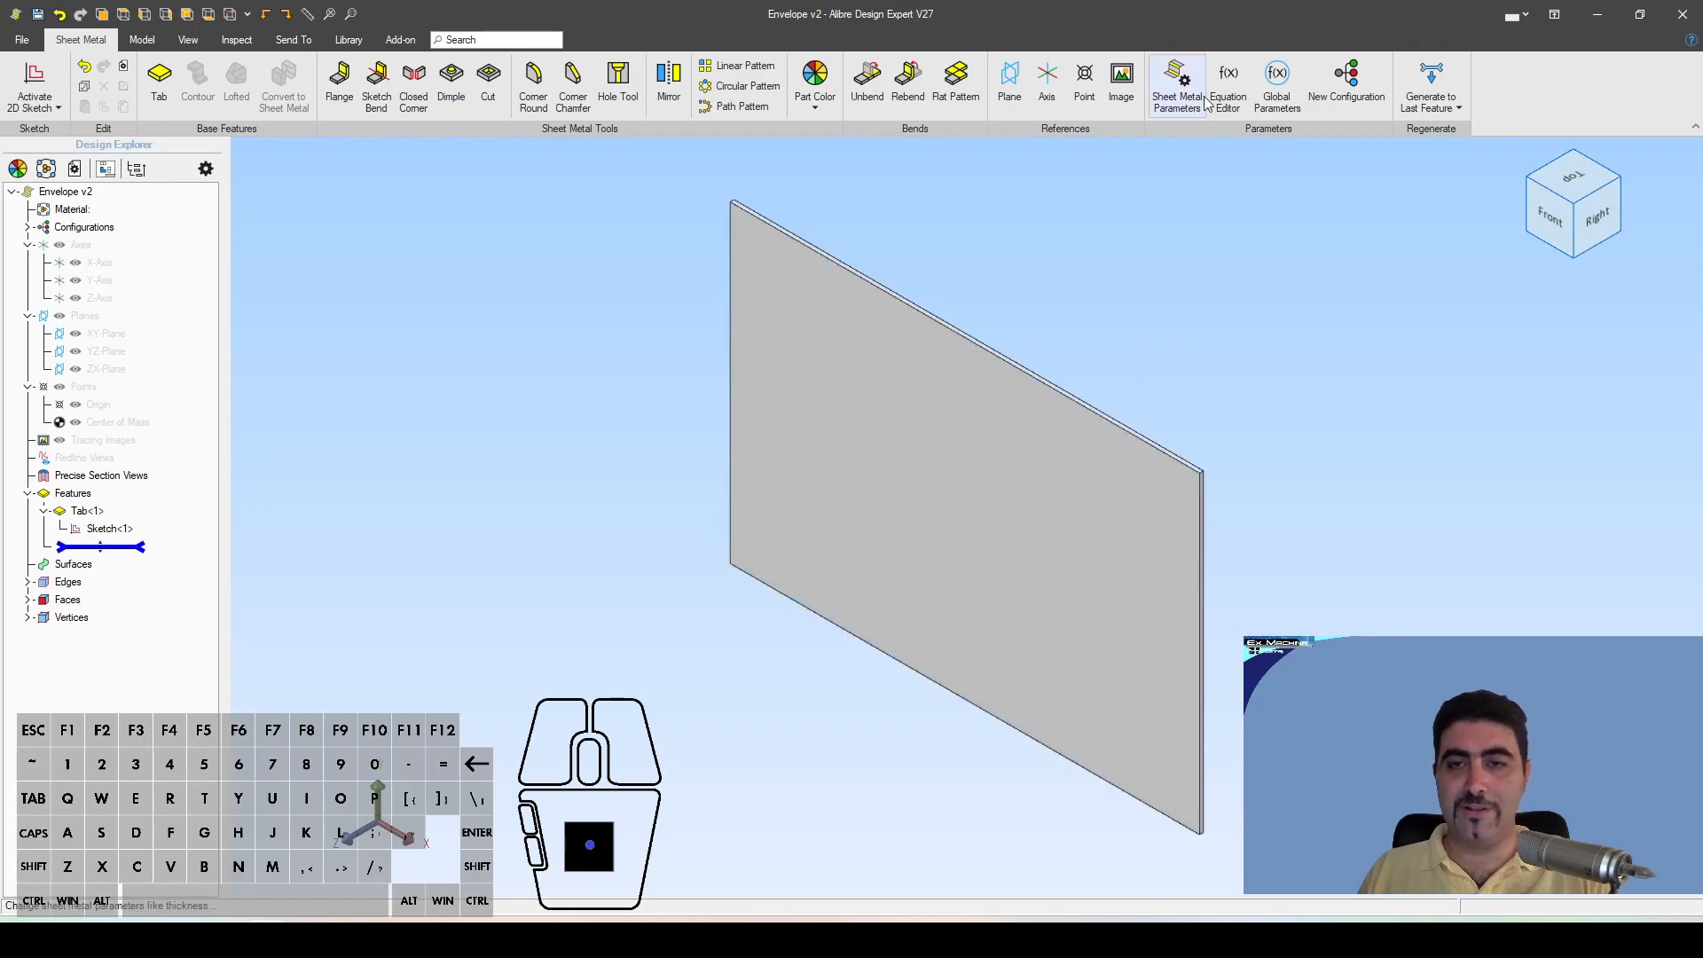
# Step: Set the stock thickness to 0.1 mm, the minimum and global bend radius to AD_Thickness, and the bend relief type to None
pyautogui.click(1171, 88)
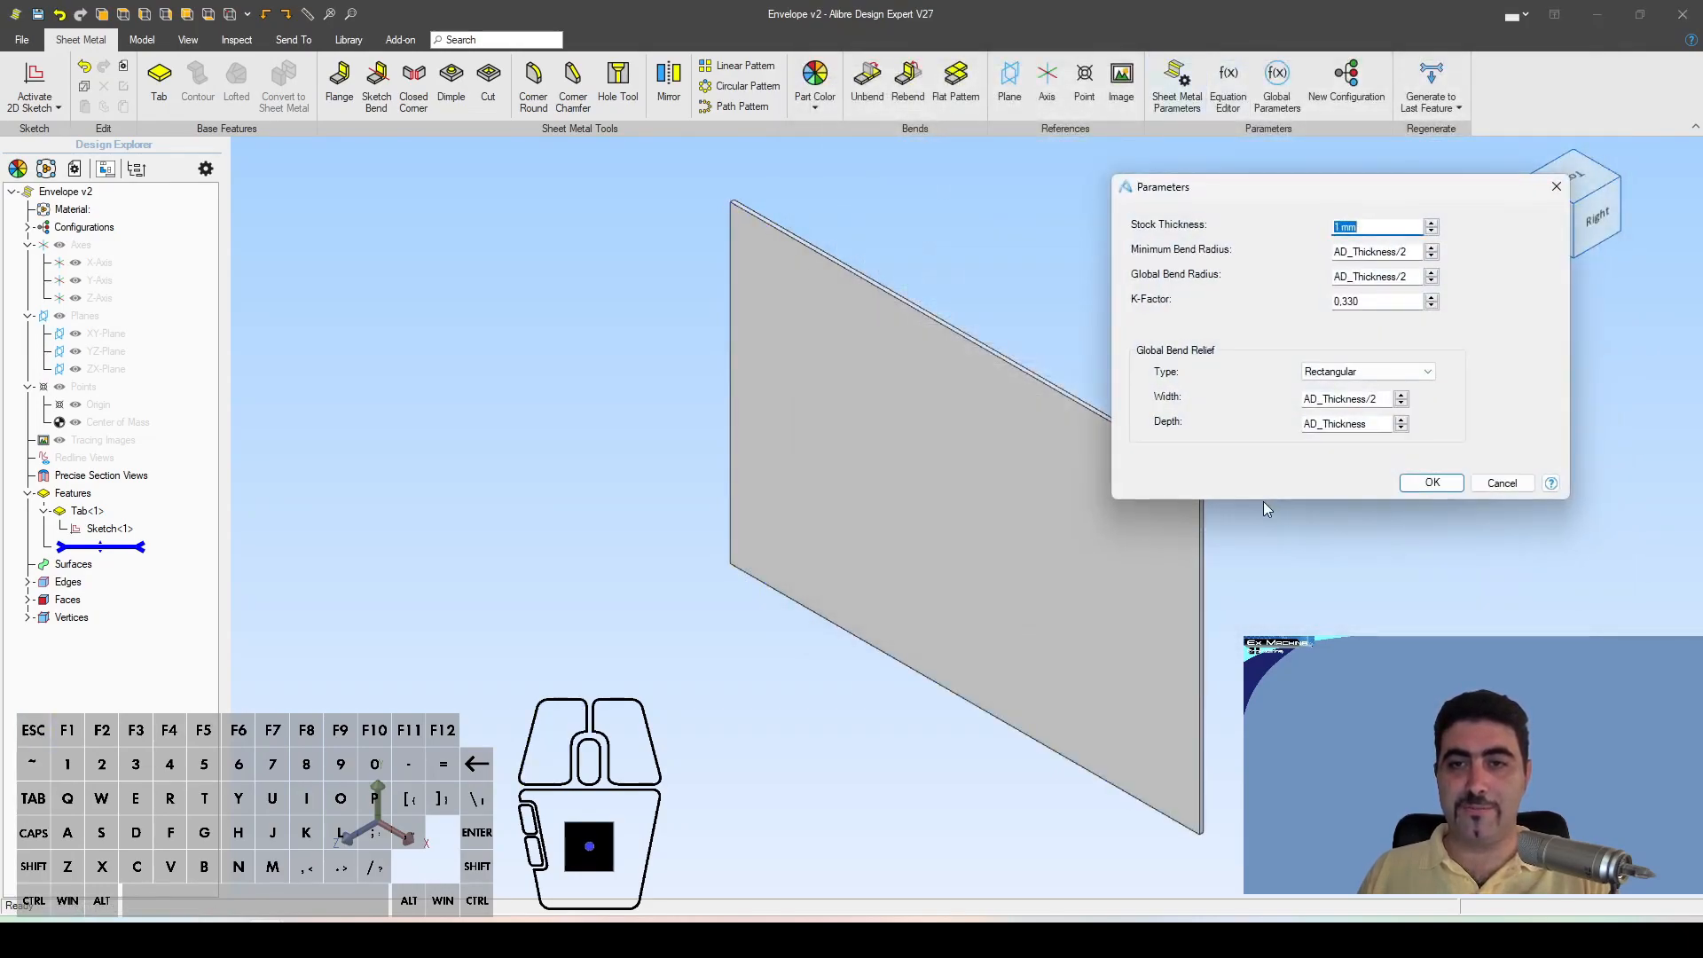
pyautogui.write('.1')
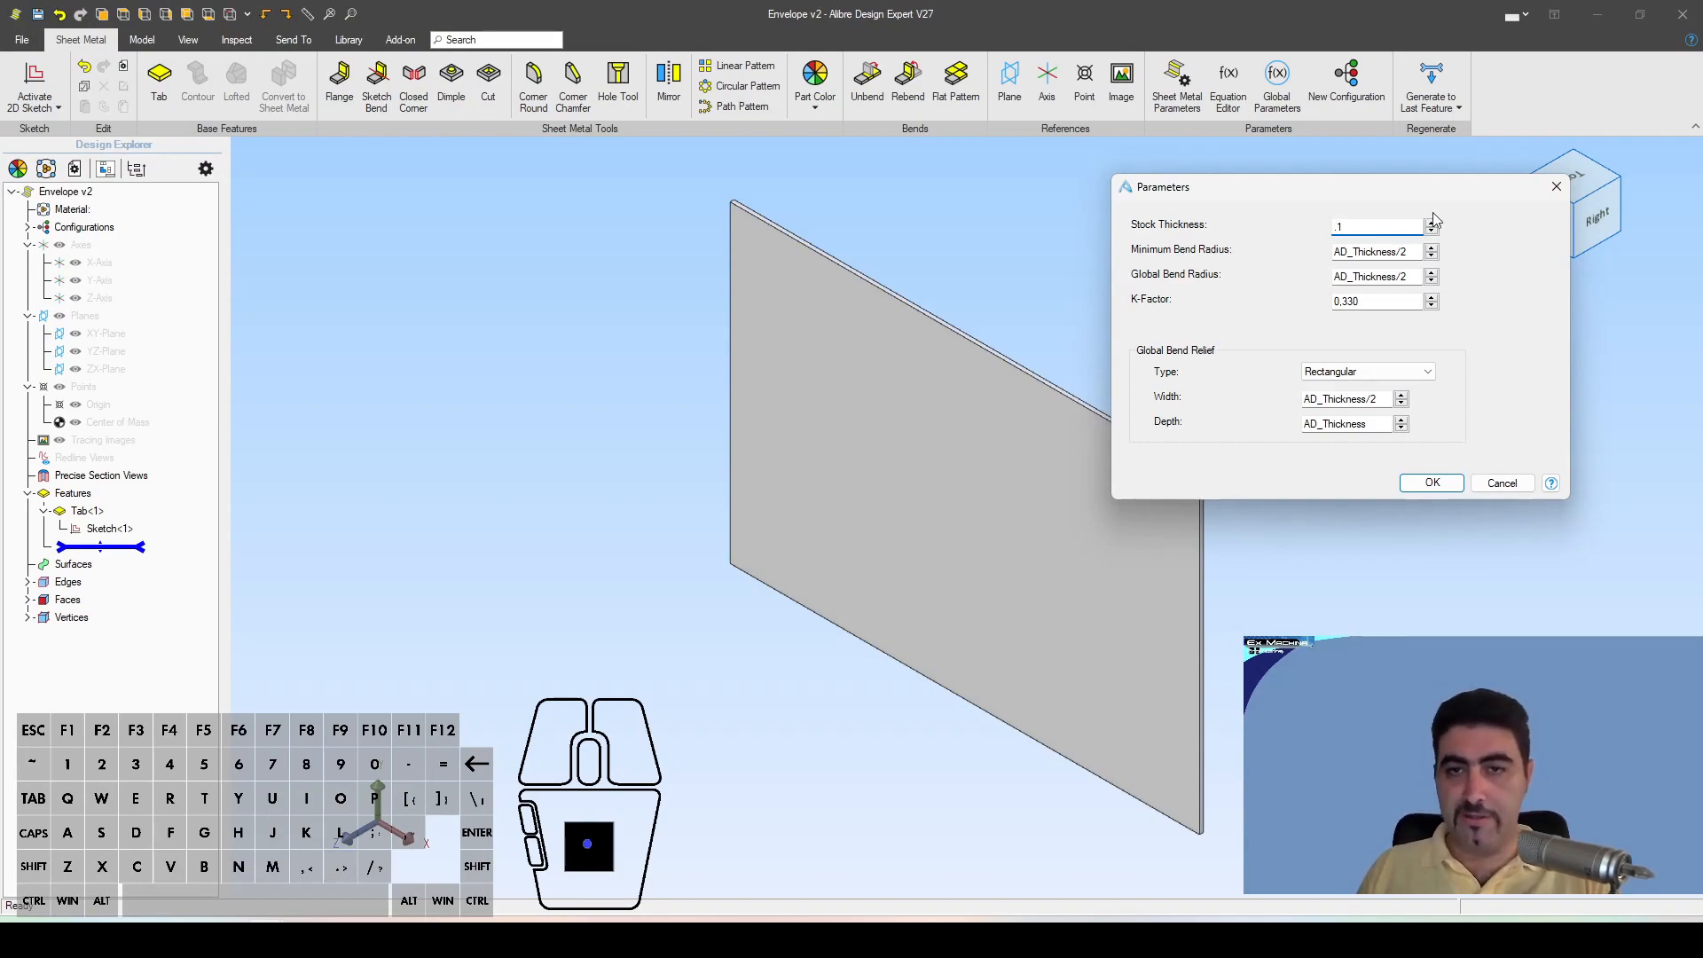
pyautogui.doubleClick(1410, 253)
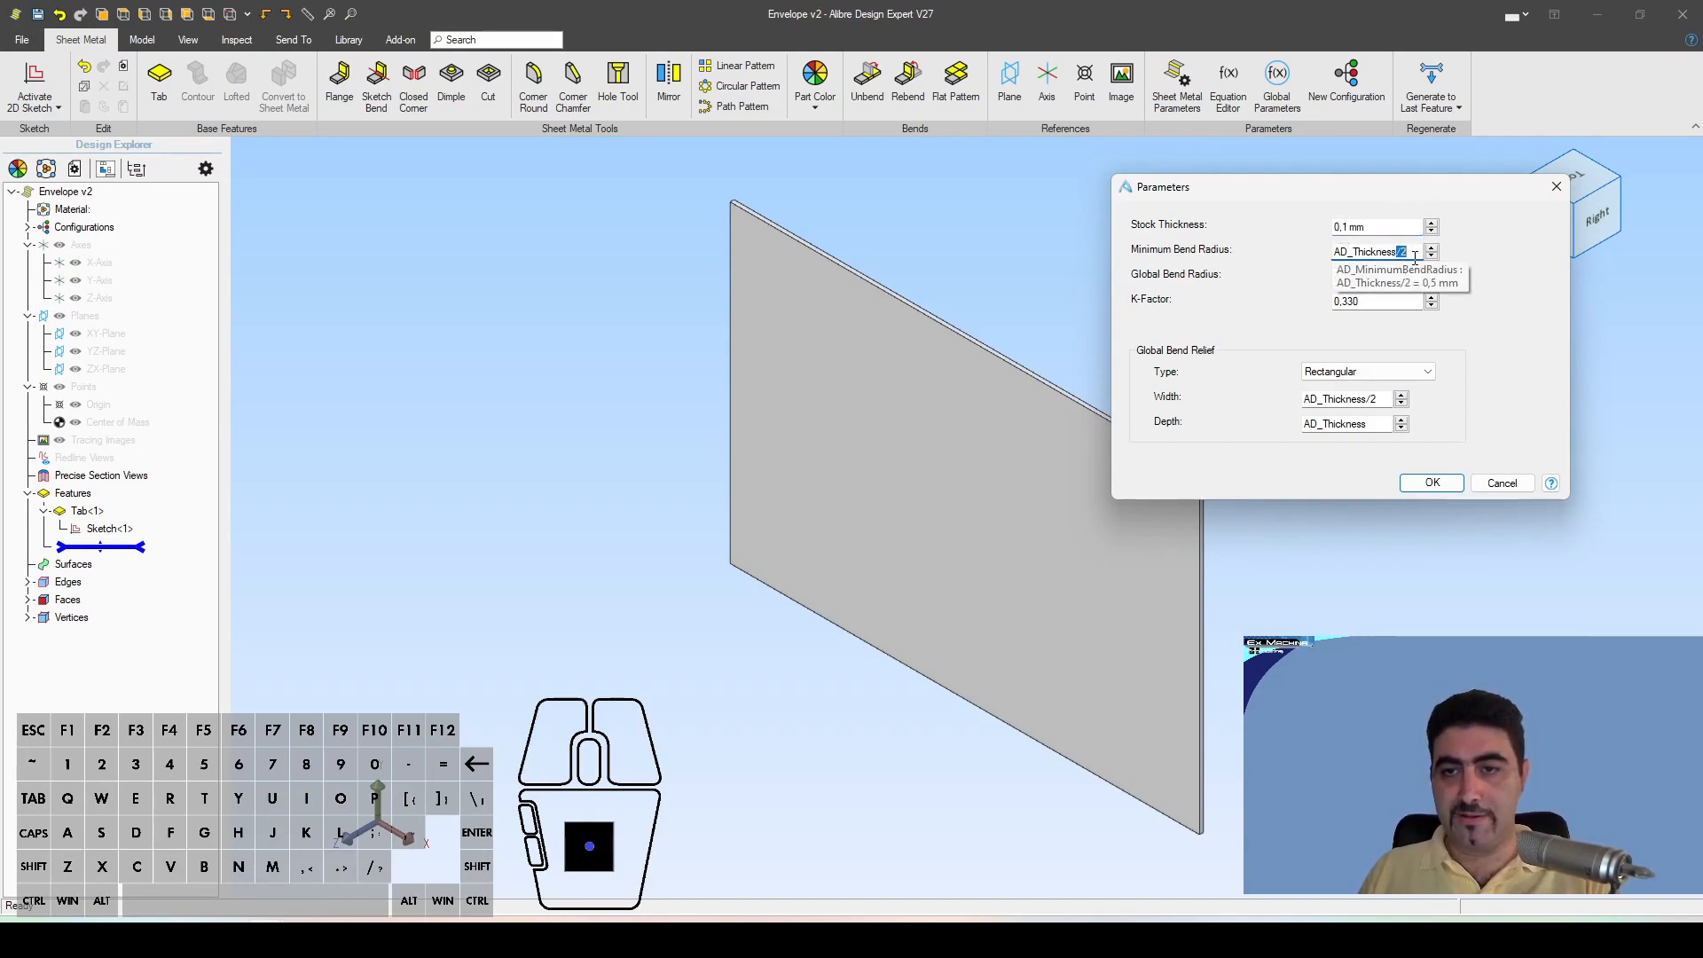
pyautogui.press('BackSpace')
pyautogui.click(1408, 277)
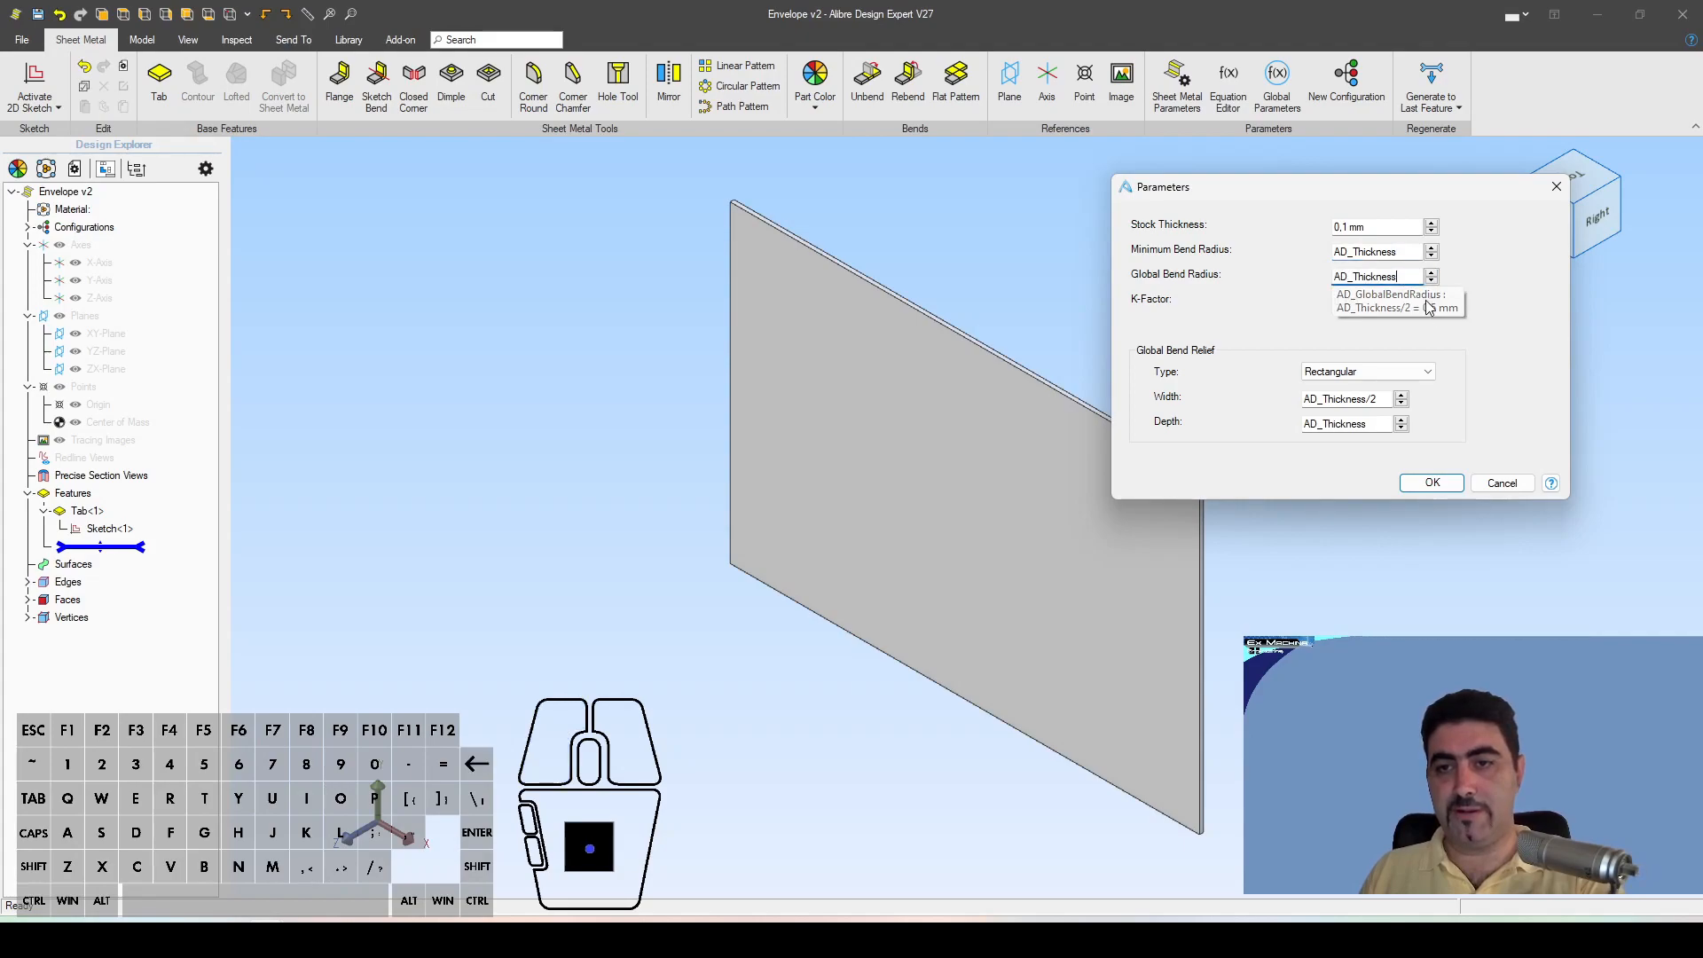
pyautogui.click(1366, 372)
pyautogui.click(1339, 401)
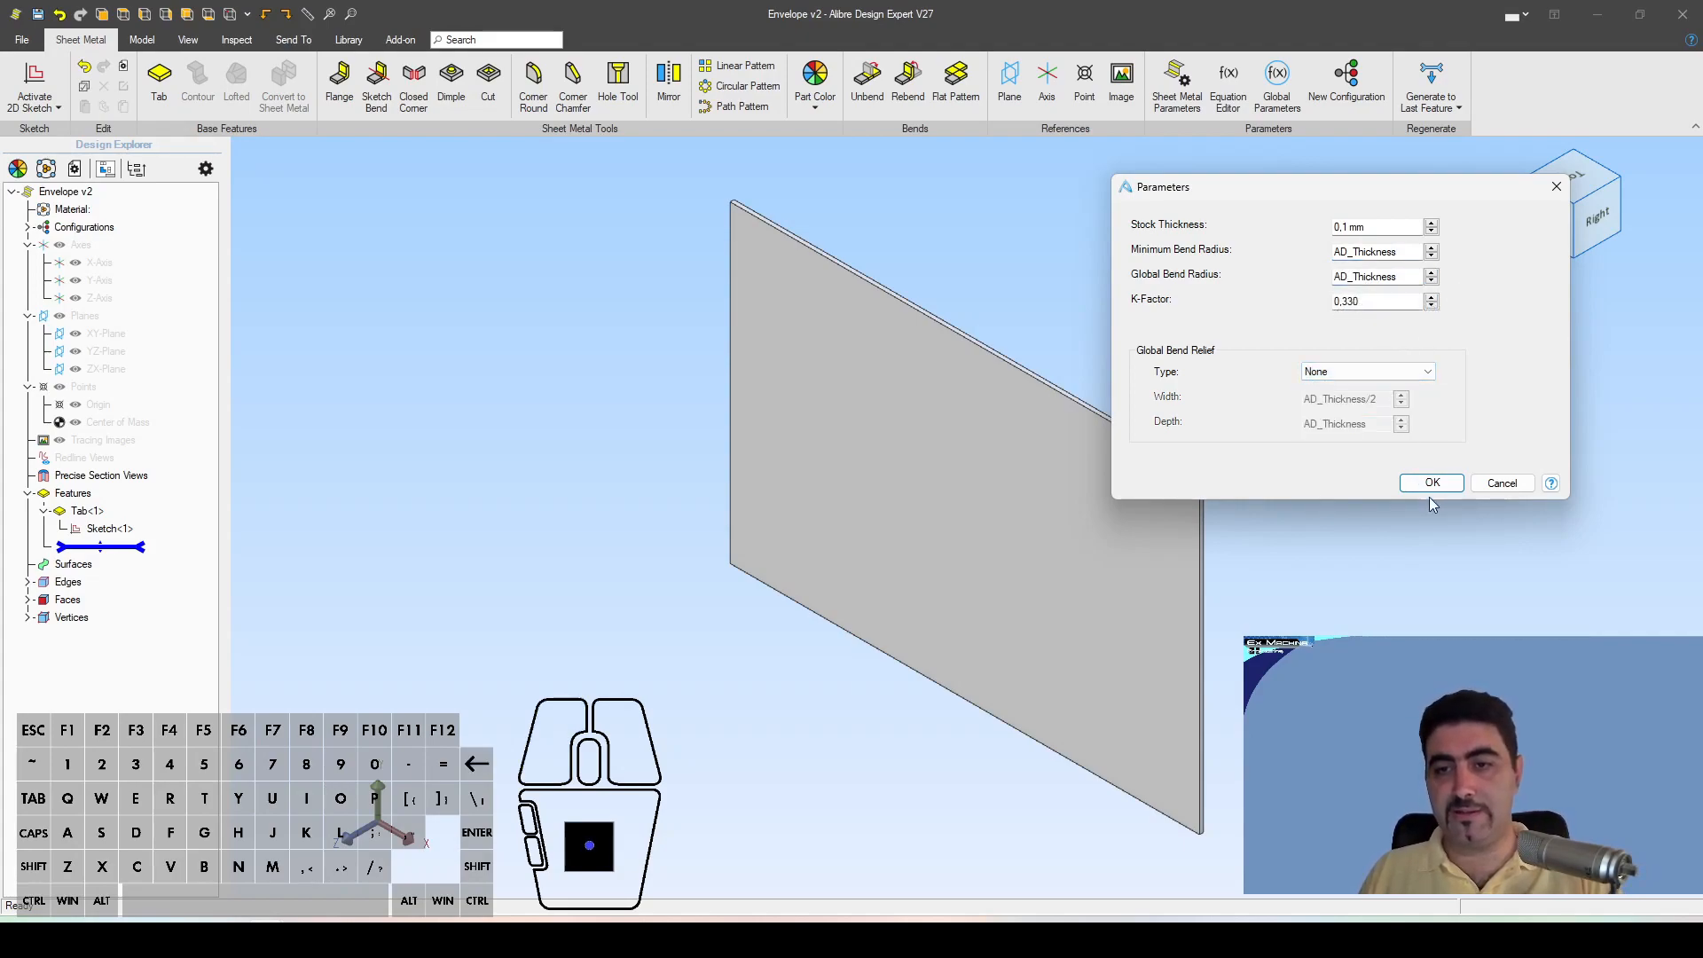
pyautogui.click(1432, 483)
pyautogui.click(418, 319)
pyautogui.press('Escape')
pyautogui.moveTo(1159, 316)
pyautogui.mouseDown(button='middle')
pyautogui.moveTo(905, 334)
pyautogui.moveTo(933, 321)
pyautogui.moveTo(927, 348)
pyautogui.mouseUp(button='middle')
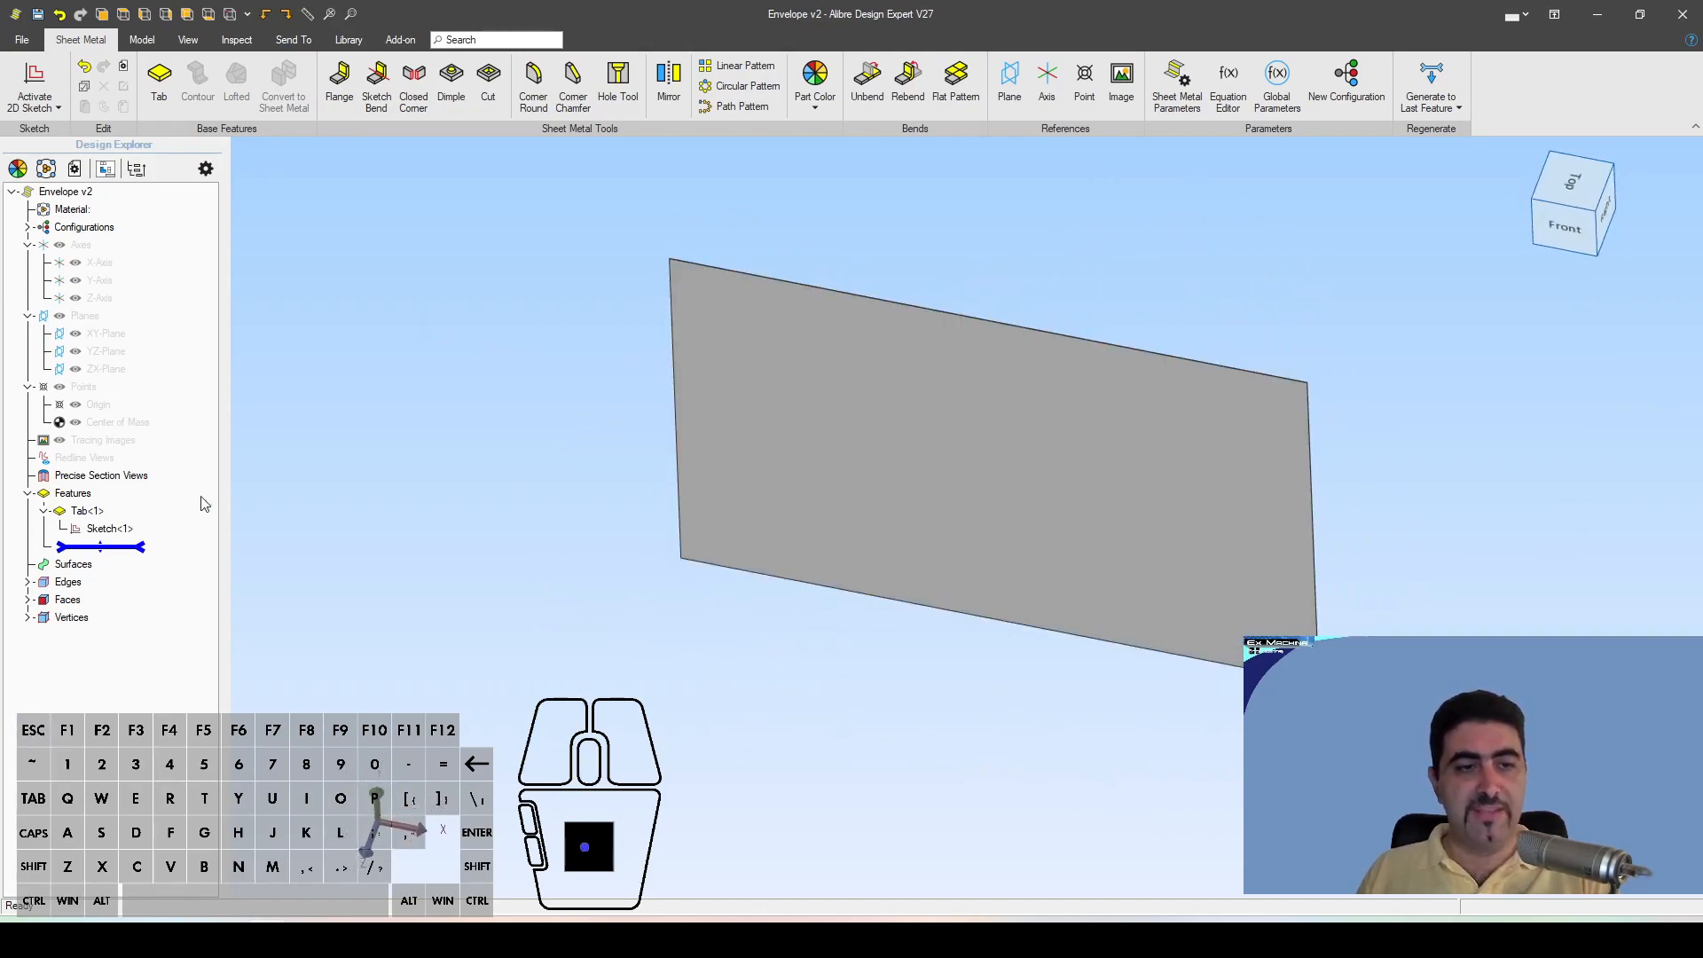
pyautogui.moveTo(355, 444); pyautogui.dragTo(461, 412, button='middle')
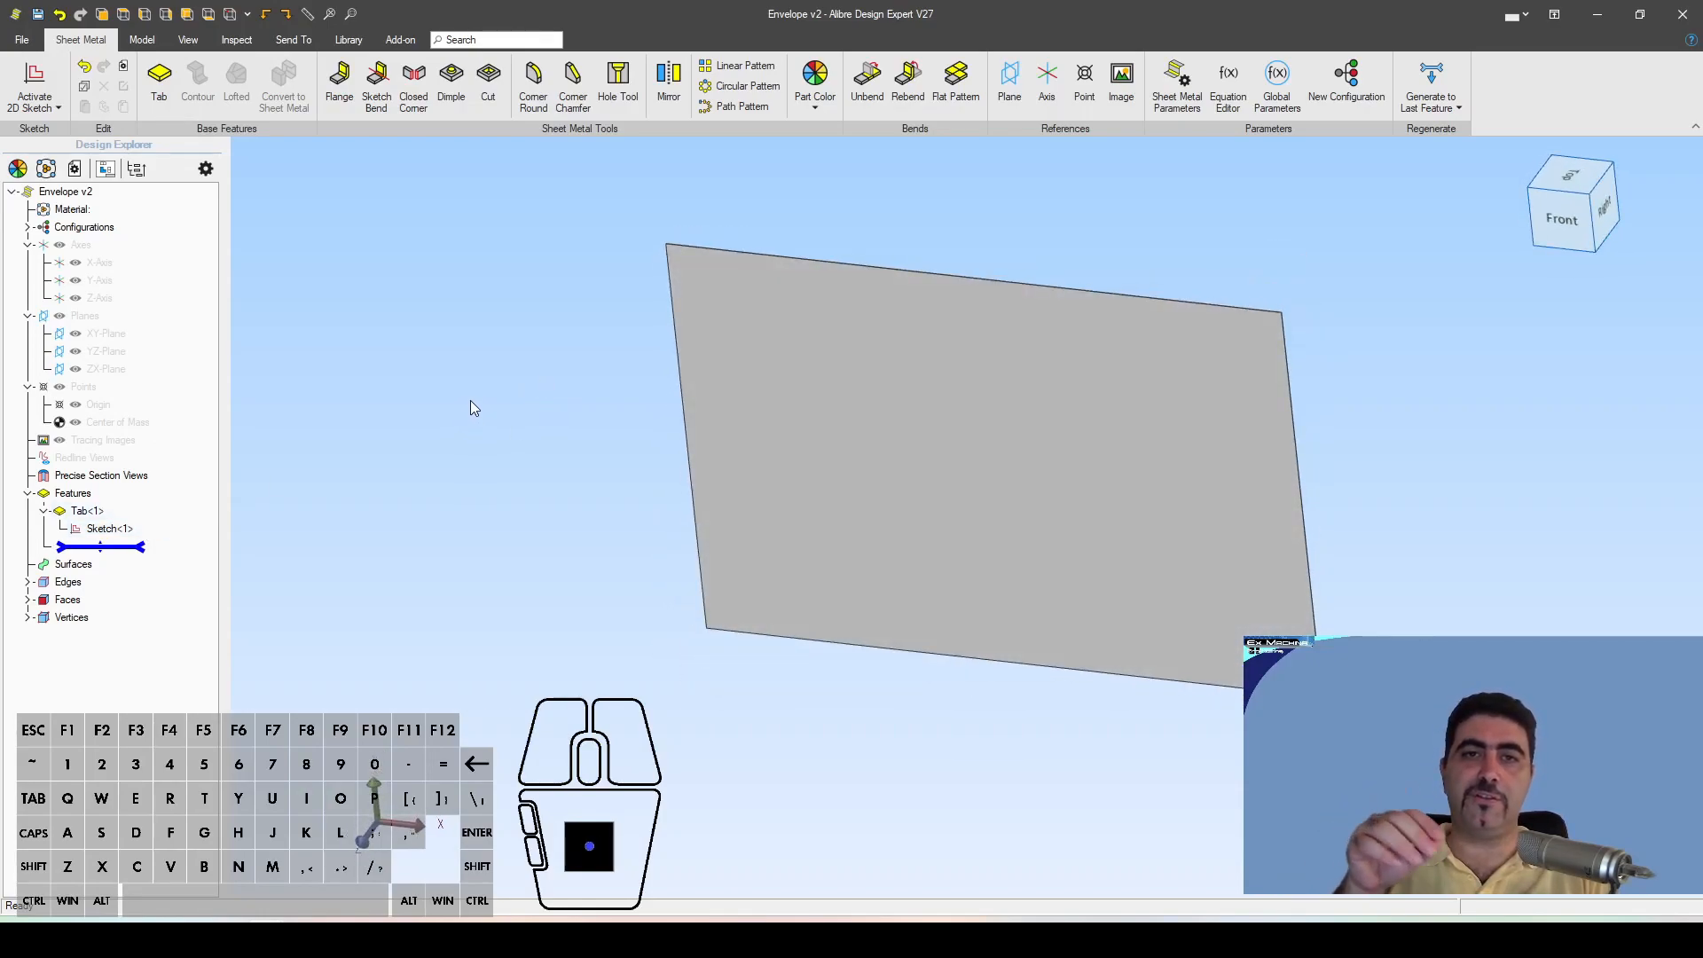
pyautogui.click(110, 528)
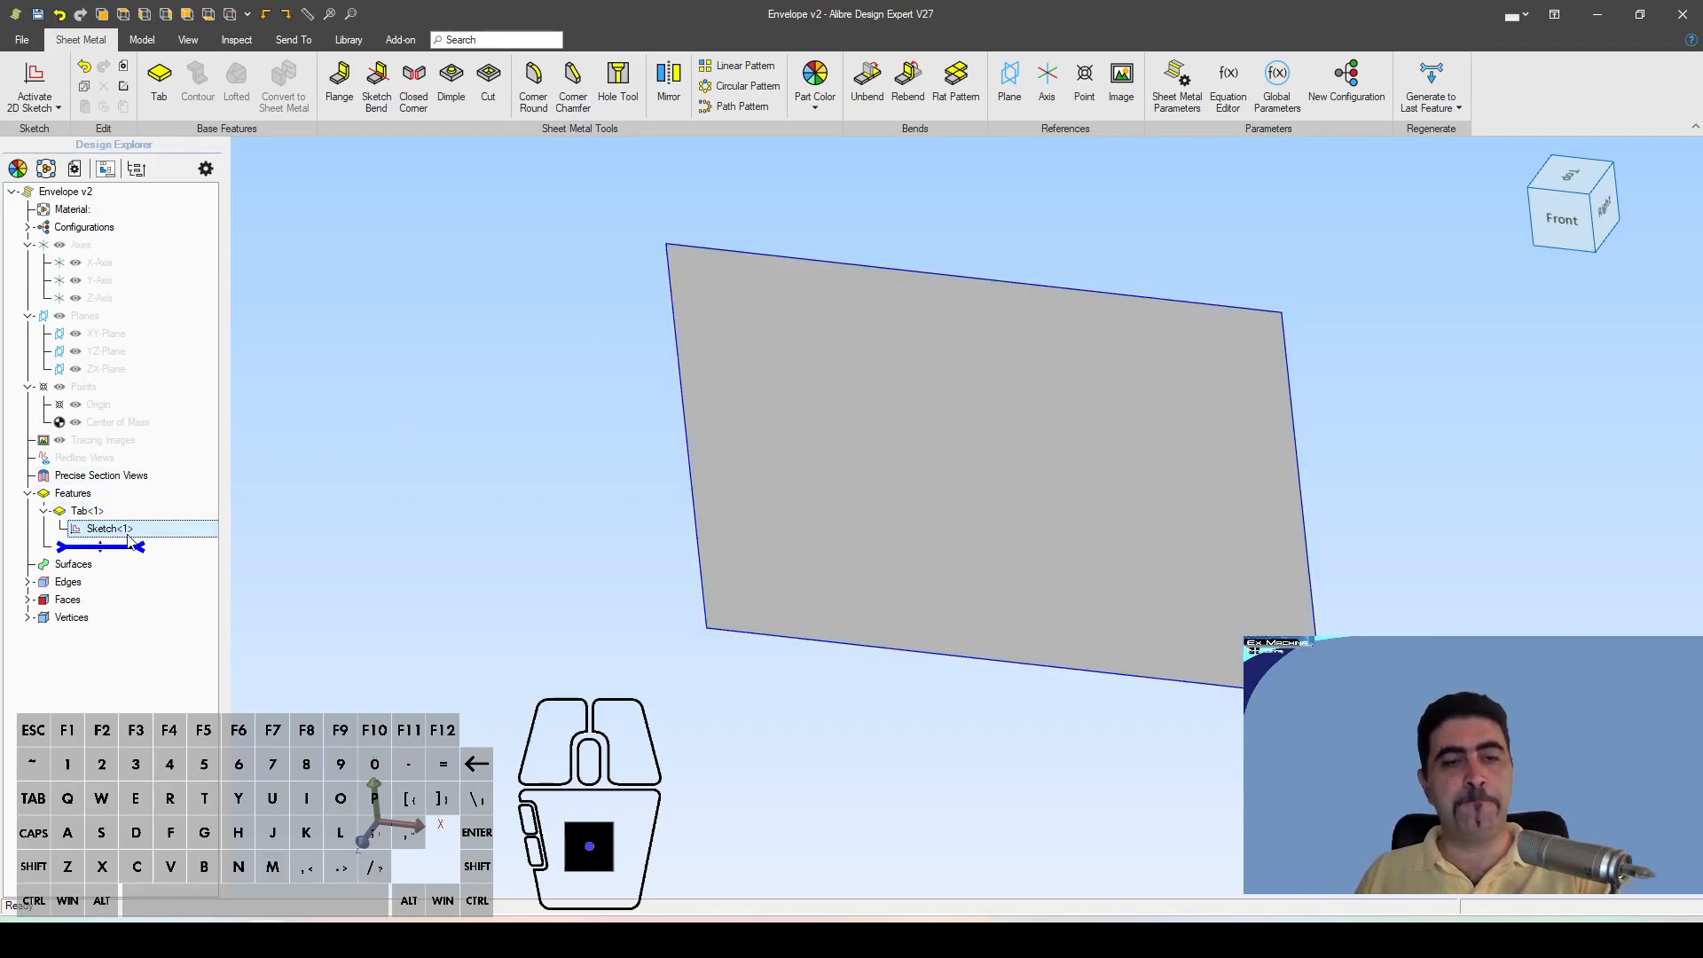
# Step: Start a flange on the tab's two short side edges and pull its leg length out to about 36 mm
pyautogui.click(339, 78)
pyautogui.click(690, 441)
pyautogui.moveTo(562, 479); pyautogui.dragTo(344, 476, button='right')
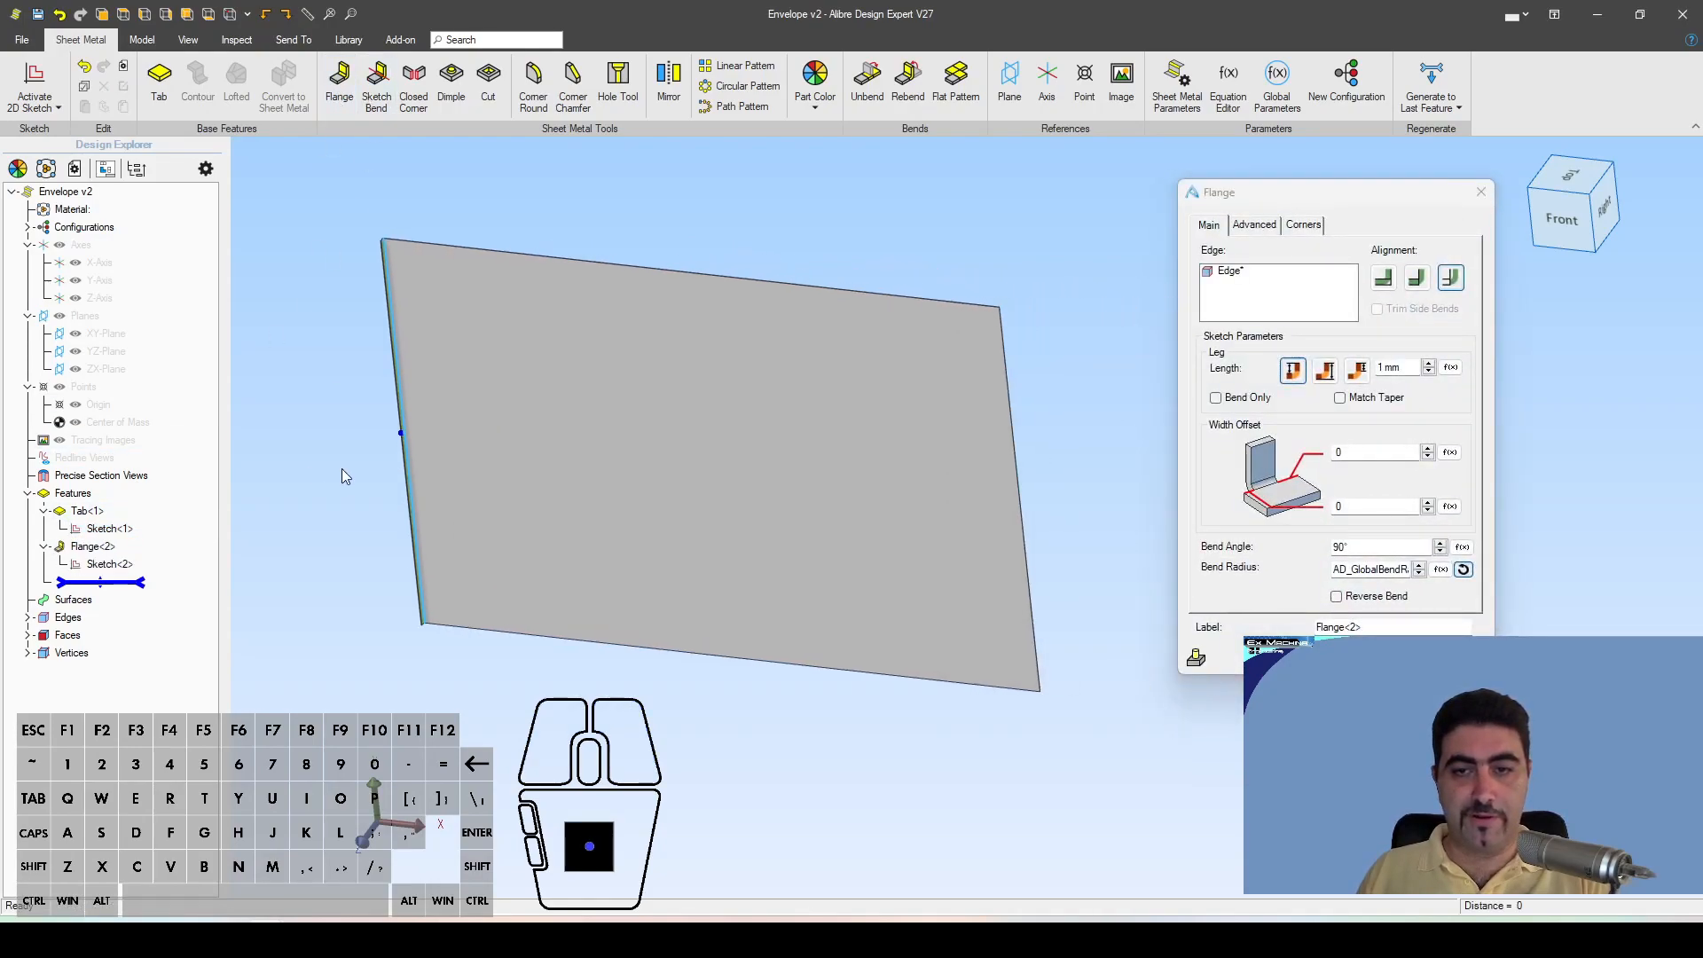
pyautogui.click(1026, 501)
pyautogui.moveTo(397, 439); pyautogui.dragTo(343, 524)
pyautogui.moveTo(893, 574); pyautogui.dragTo(867, 545, button='right')
pyautogui.scroll(-1, 971, 614)
pyautogui.scroll(-1, 816, 524)
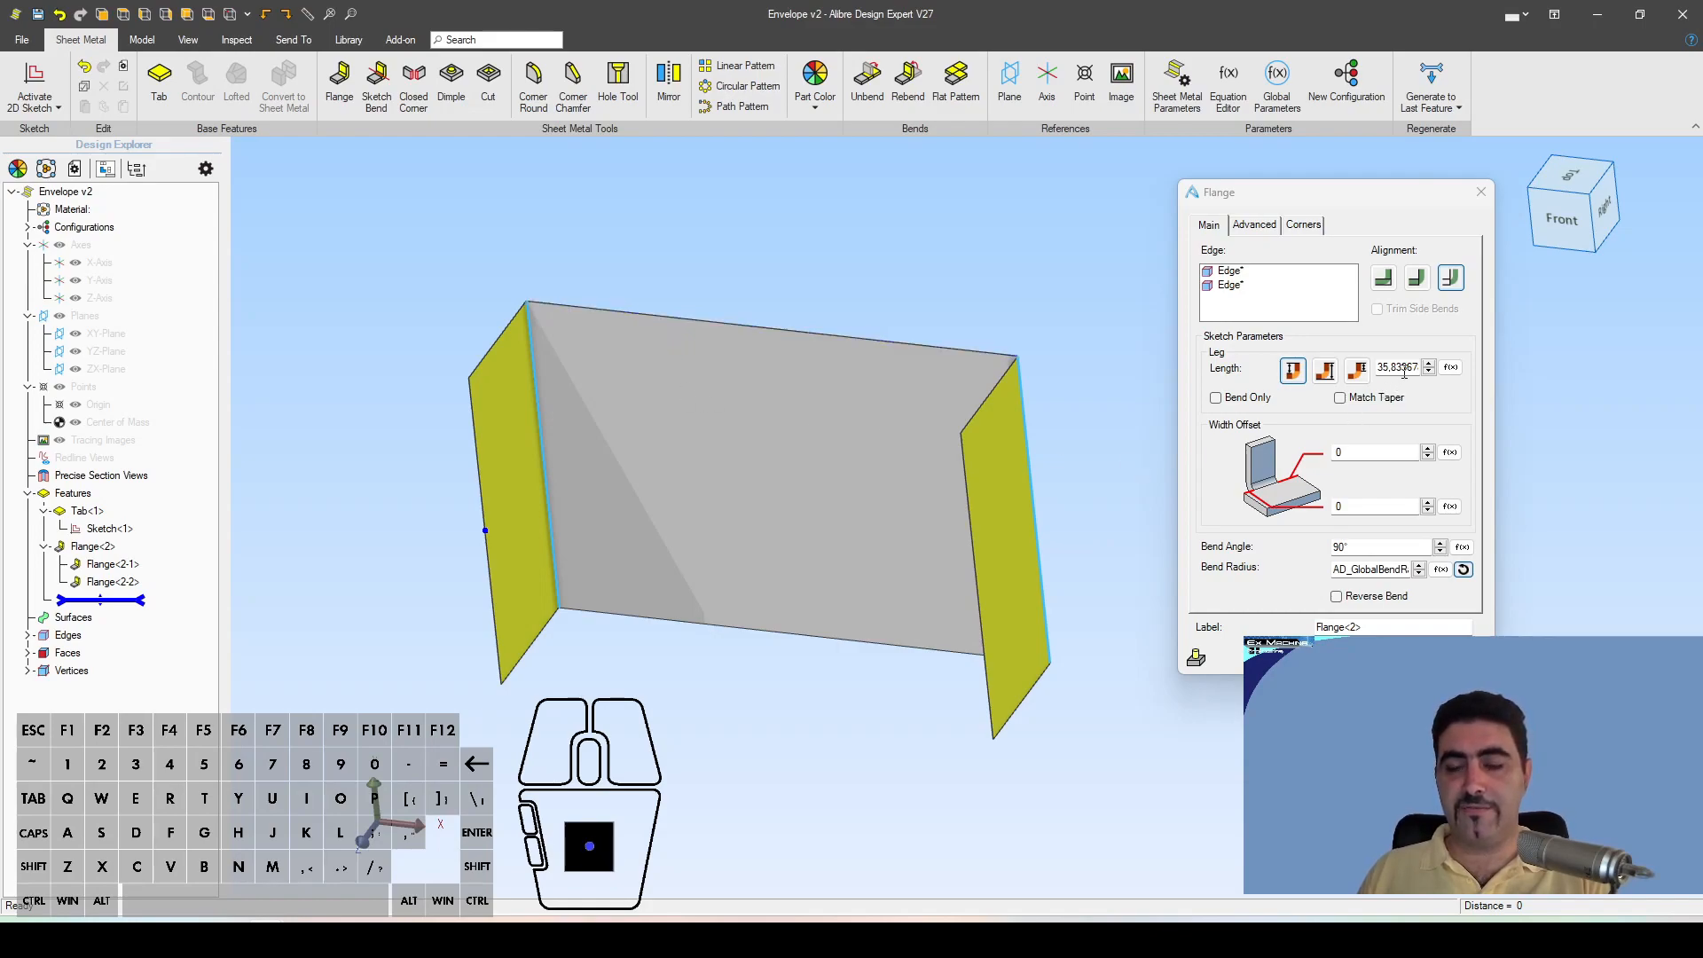
# Step: Look through the leg length's equation parameters and filter them by "sketch<1>" to find the base sketch's dimensions
pyautogui.click(1451, 368)
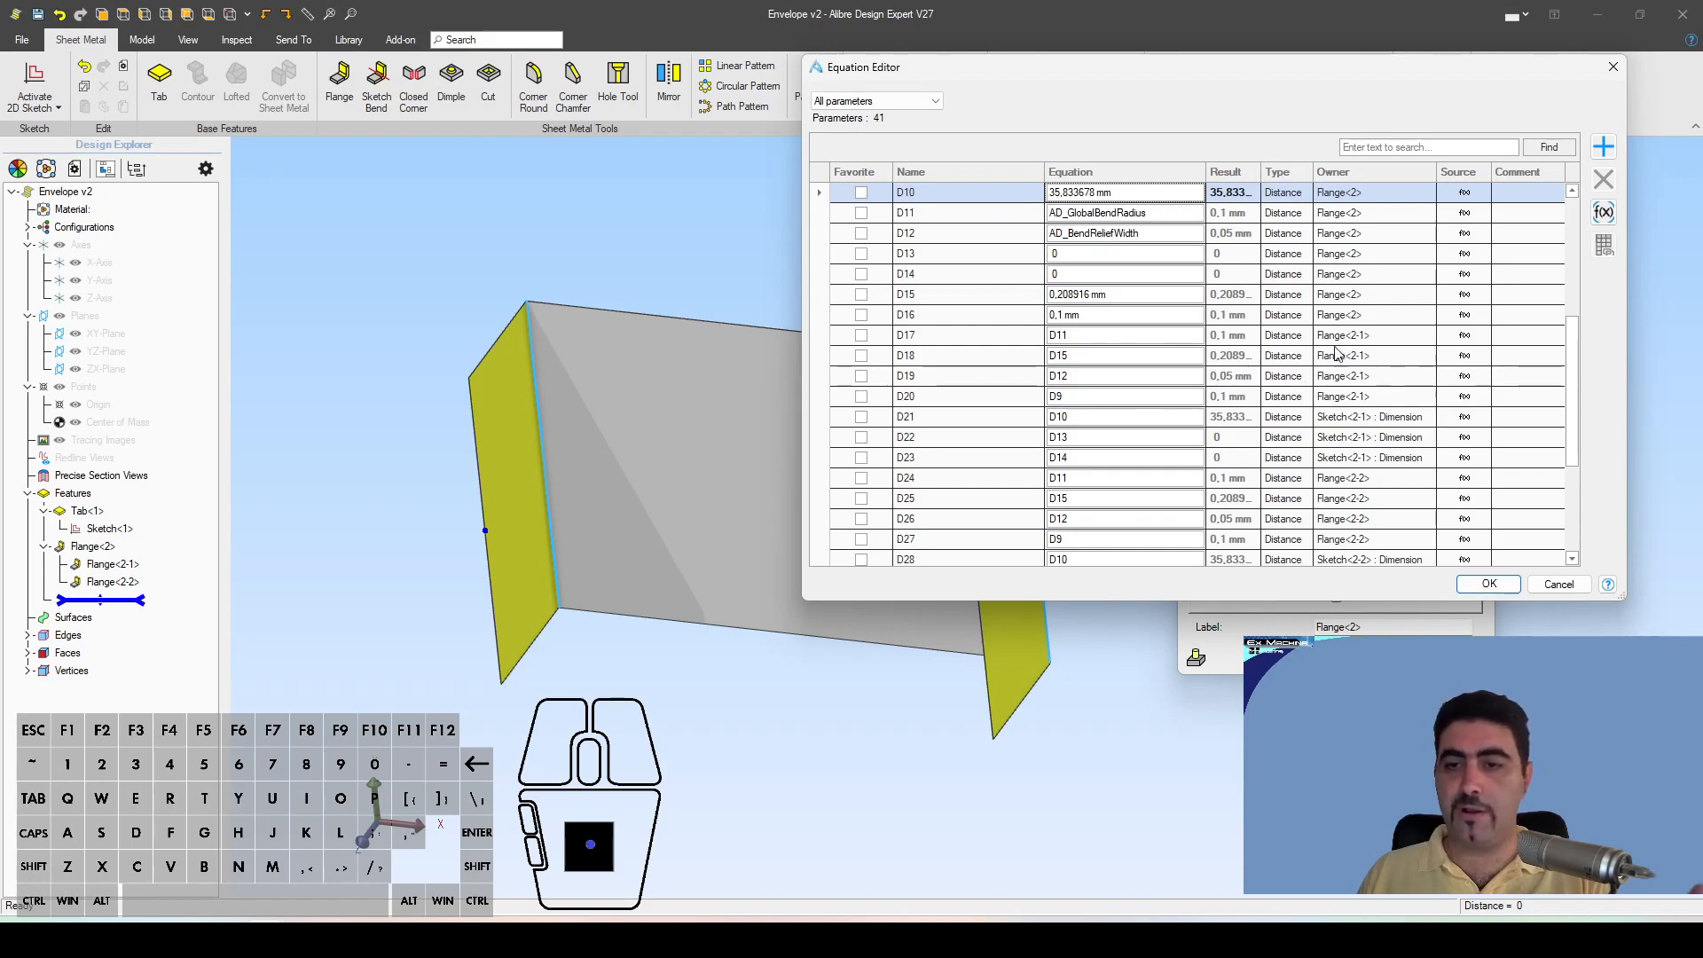
pyautogui.scroll(-3, 1342, 334)
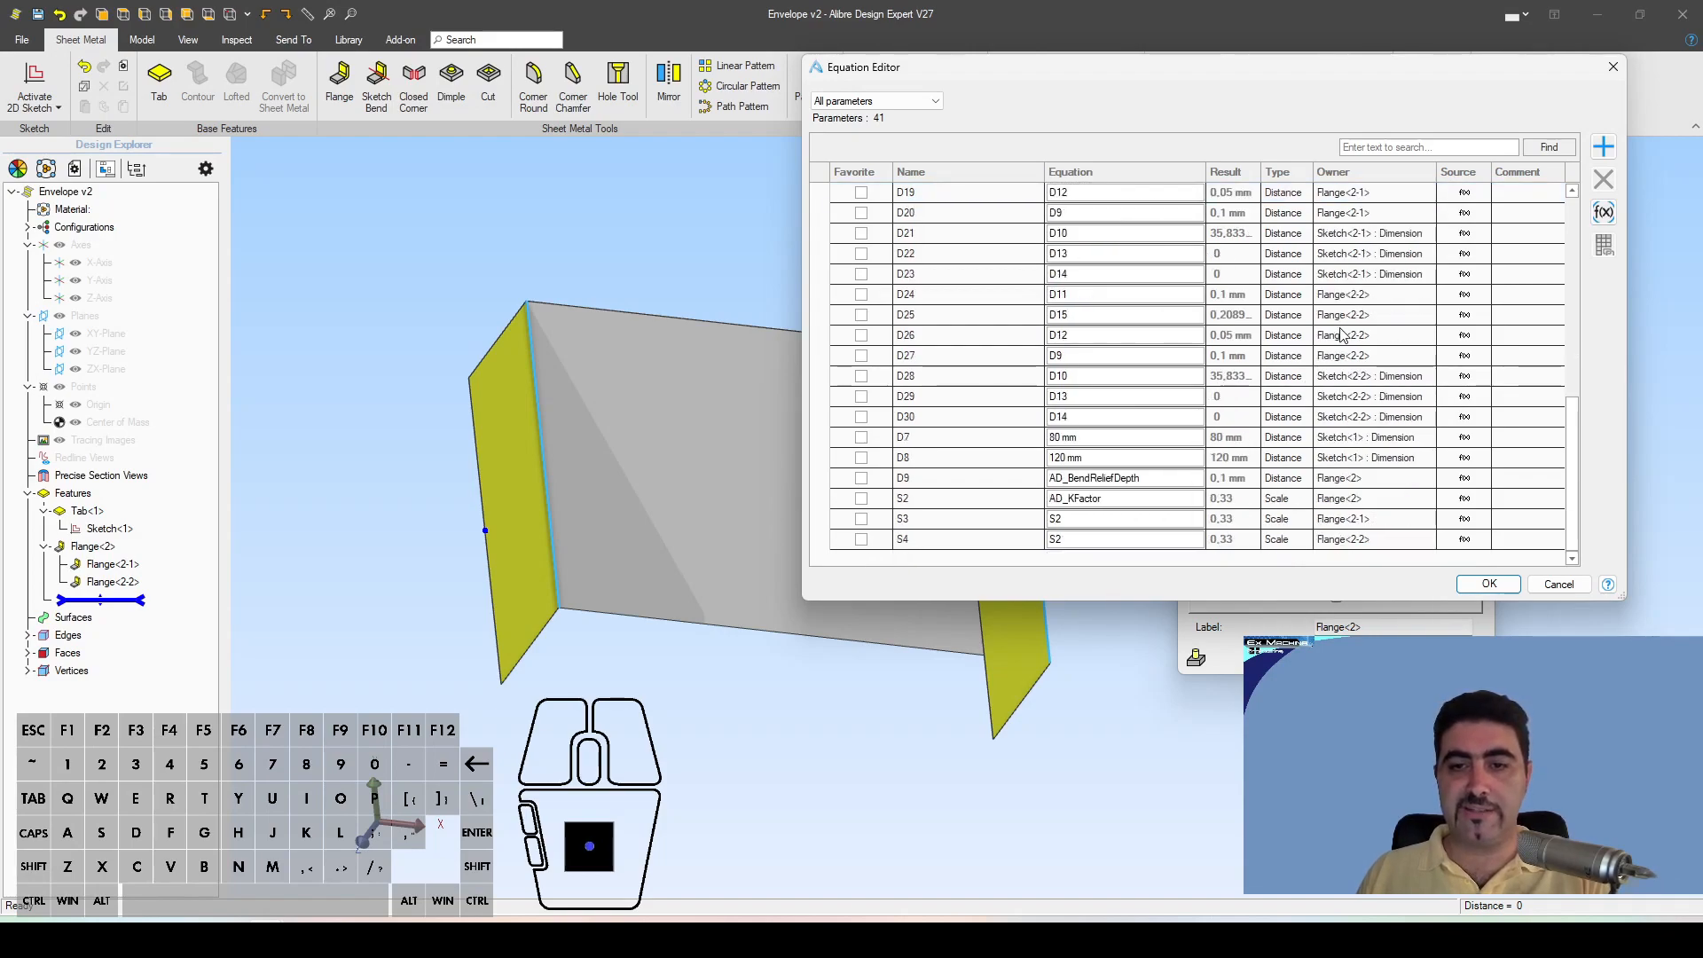
pyautogui.scroll(6, 1230, 480)
pyautogui.scroll(2, 1212, 512)
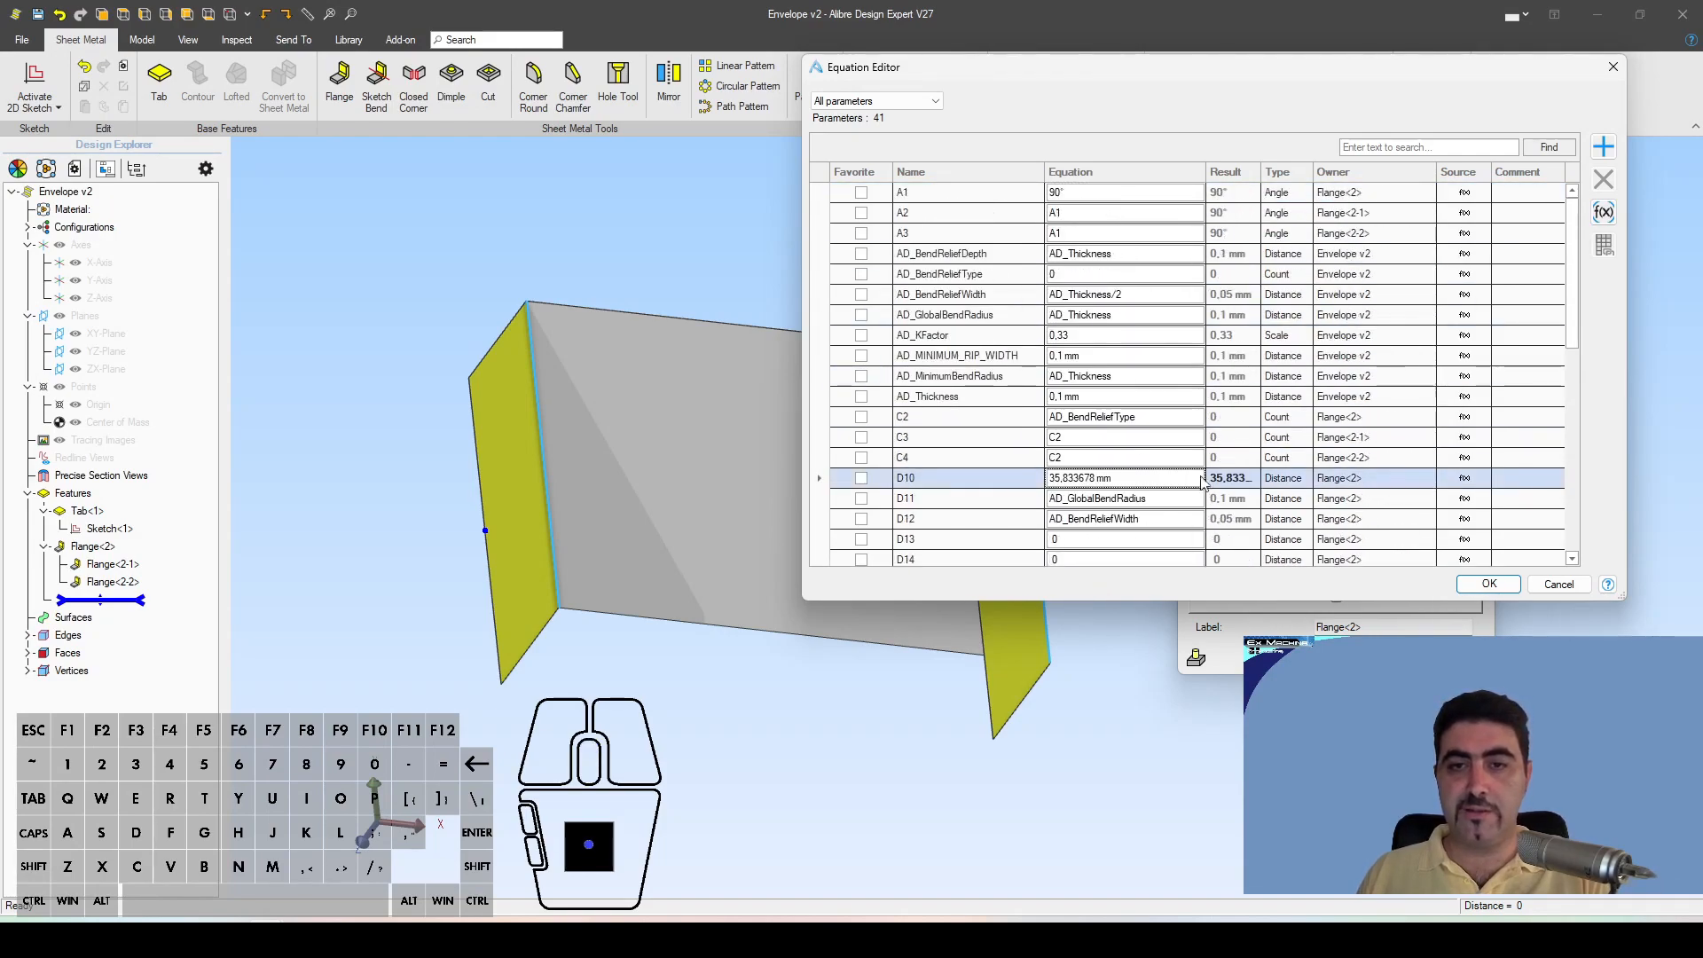
pyautogui.scroll(-5, 1175, 427)
pyautogui.scroll(5, 1179, 426)
pyautogui.click(1398, 153)
pyautogui.click(1398, 147)
pyautogui.write('sketch')
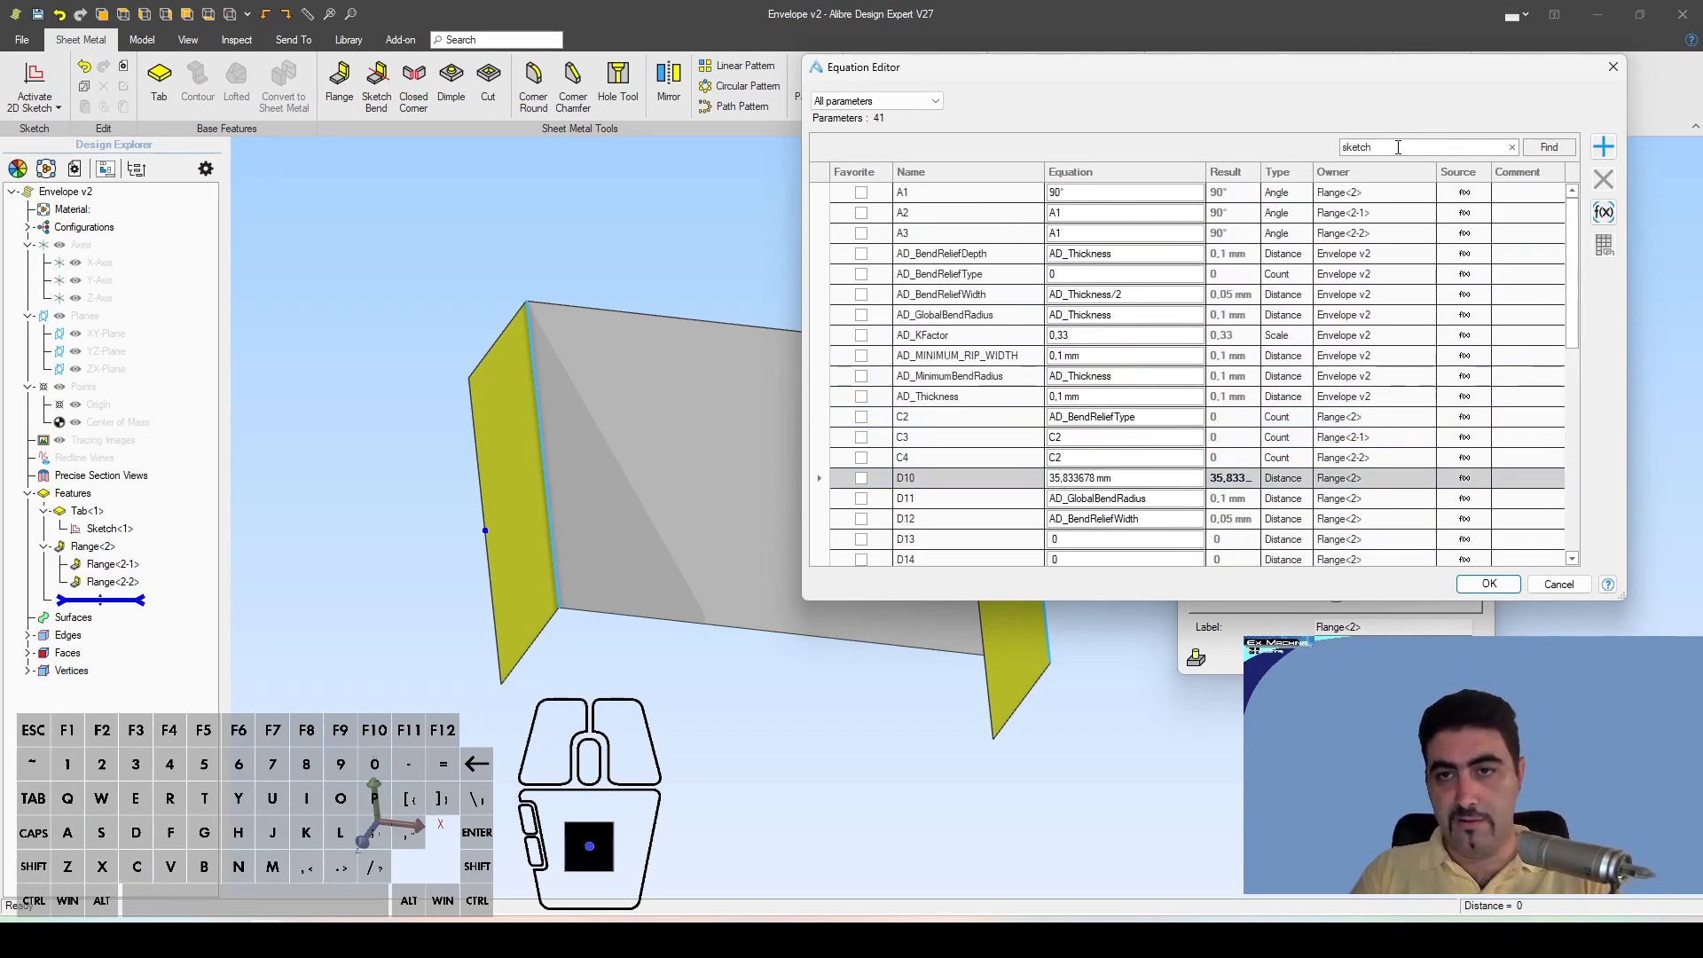
pyautogui.press('Return')
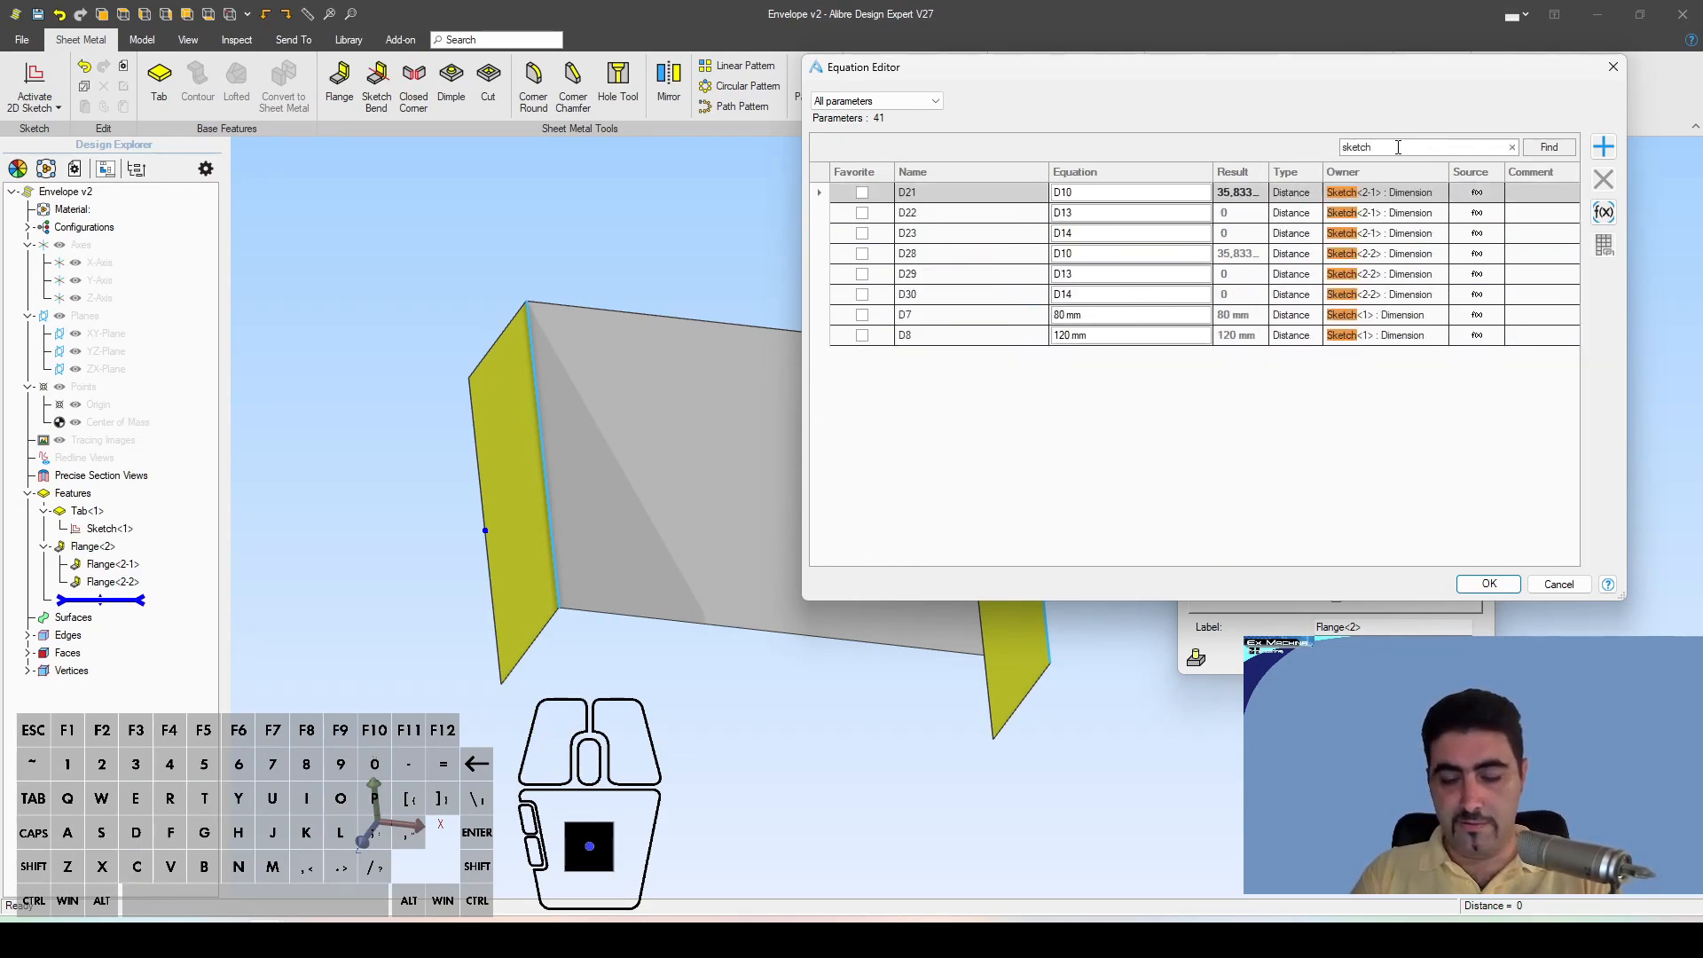
pyautogui.write('<1>')
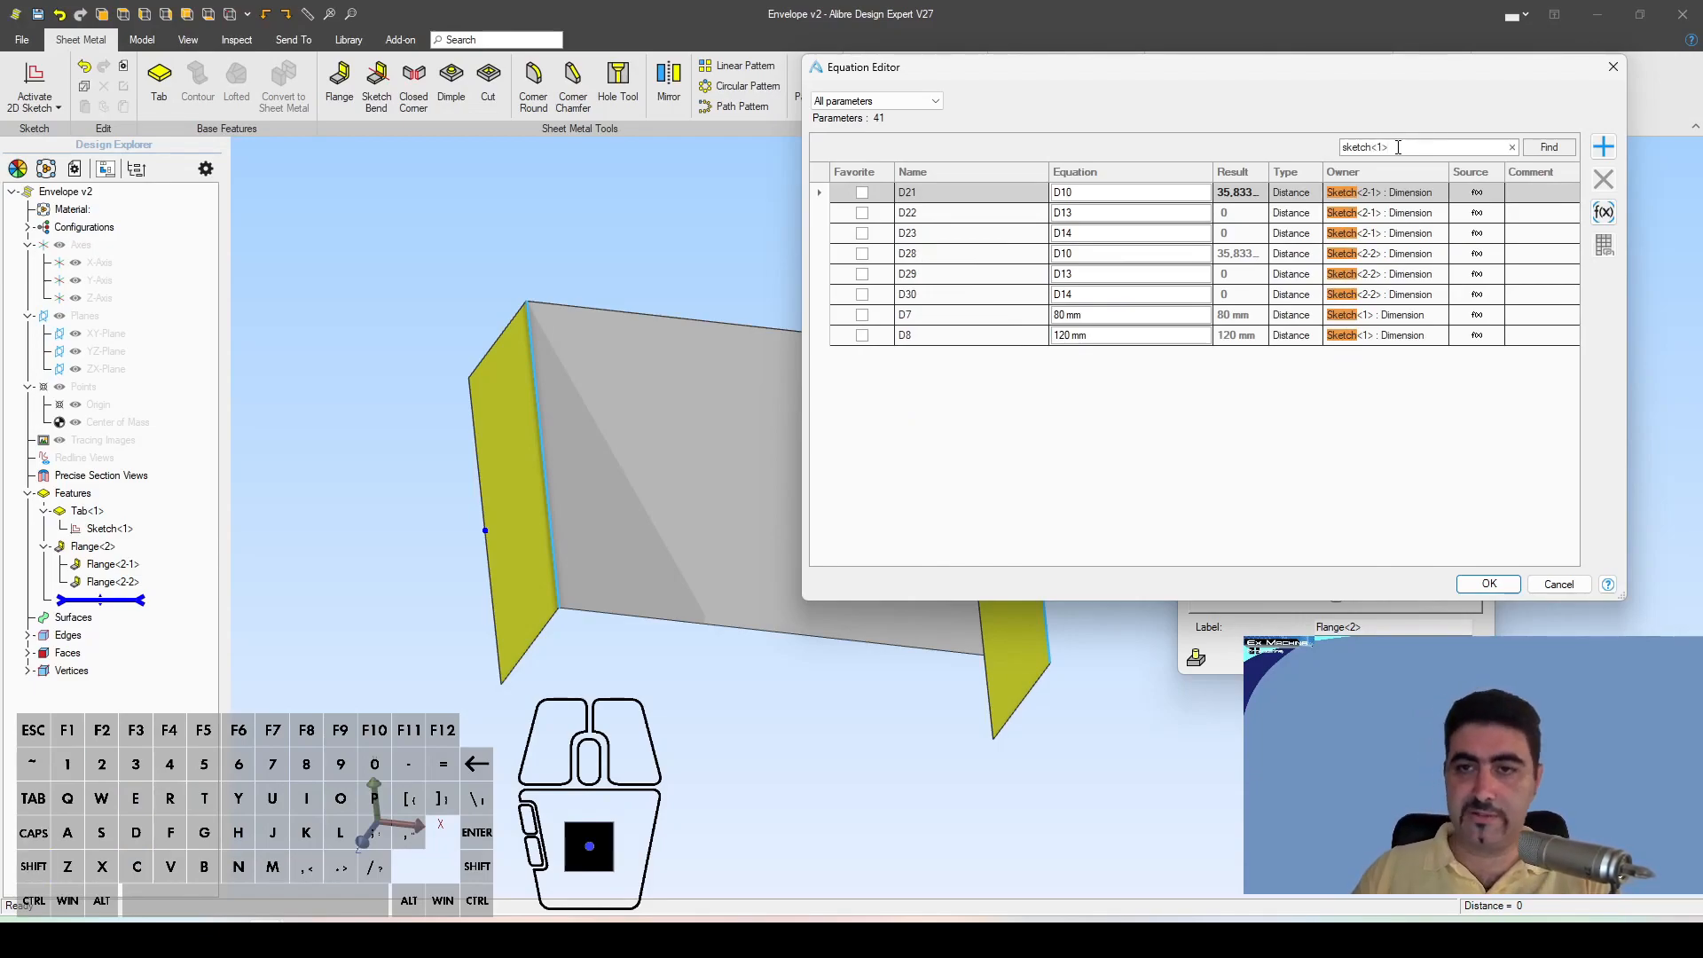
pyautogui.press('Return')
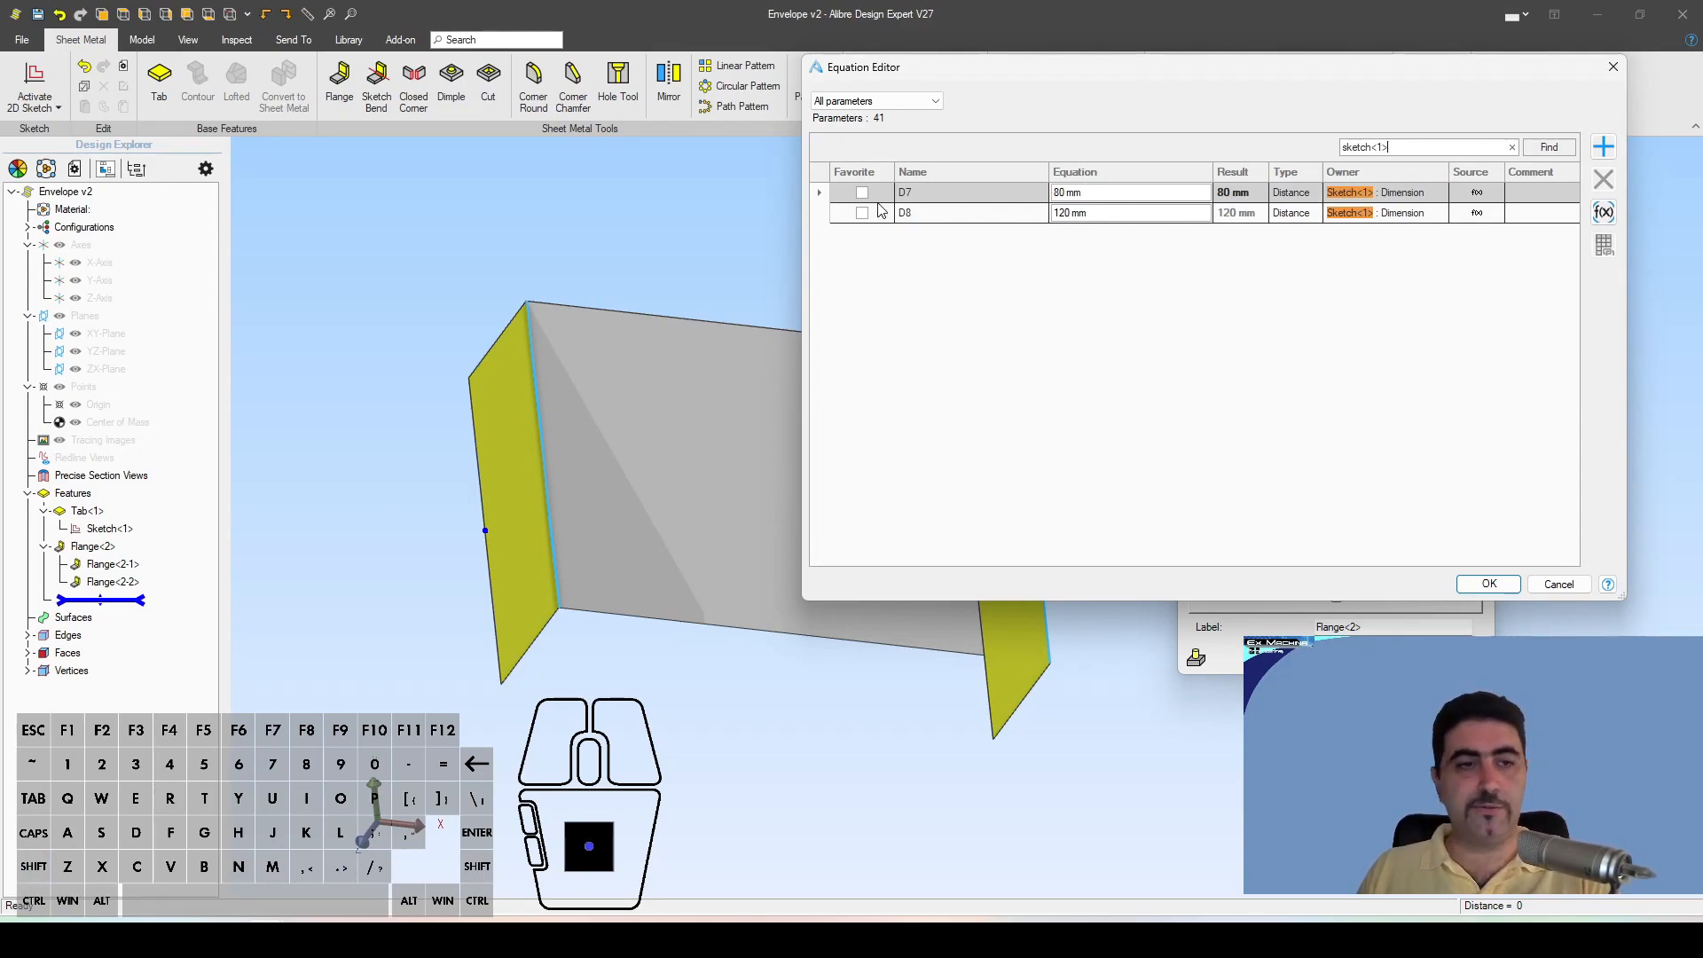
# Step: Copy the name of the 120 mm width parameter, D8, and set the flange leg length to D8/2-5
pyautogui.click(1073, 215)
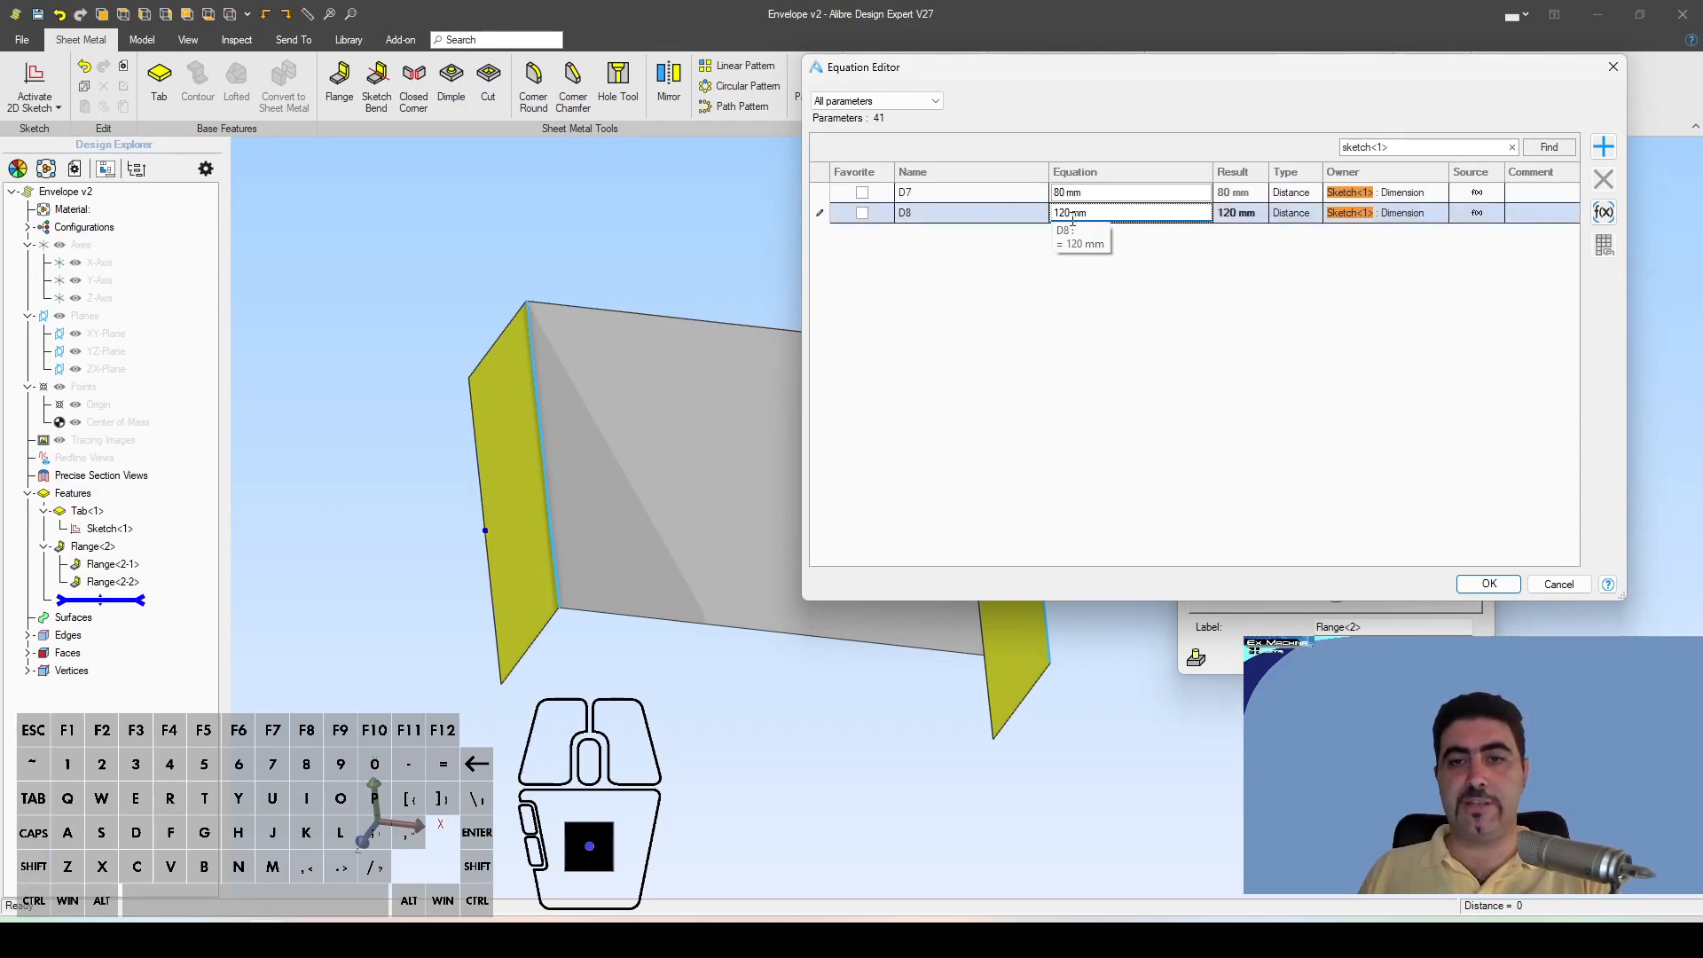
pyautogui.click(958, 230)
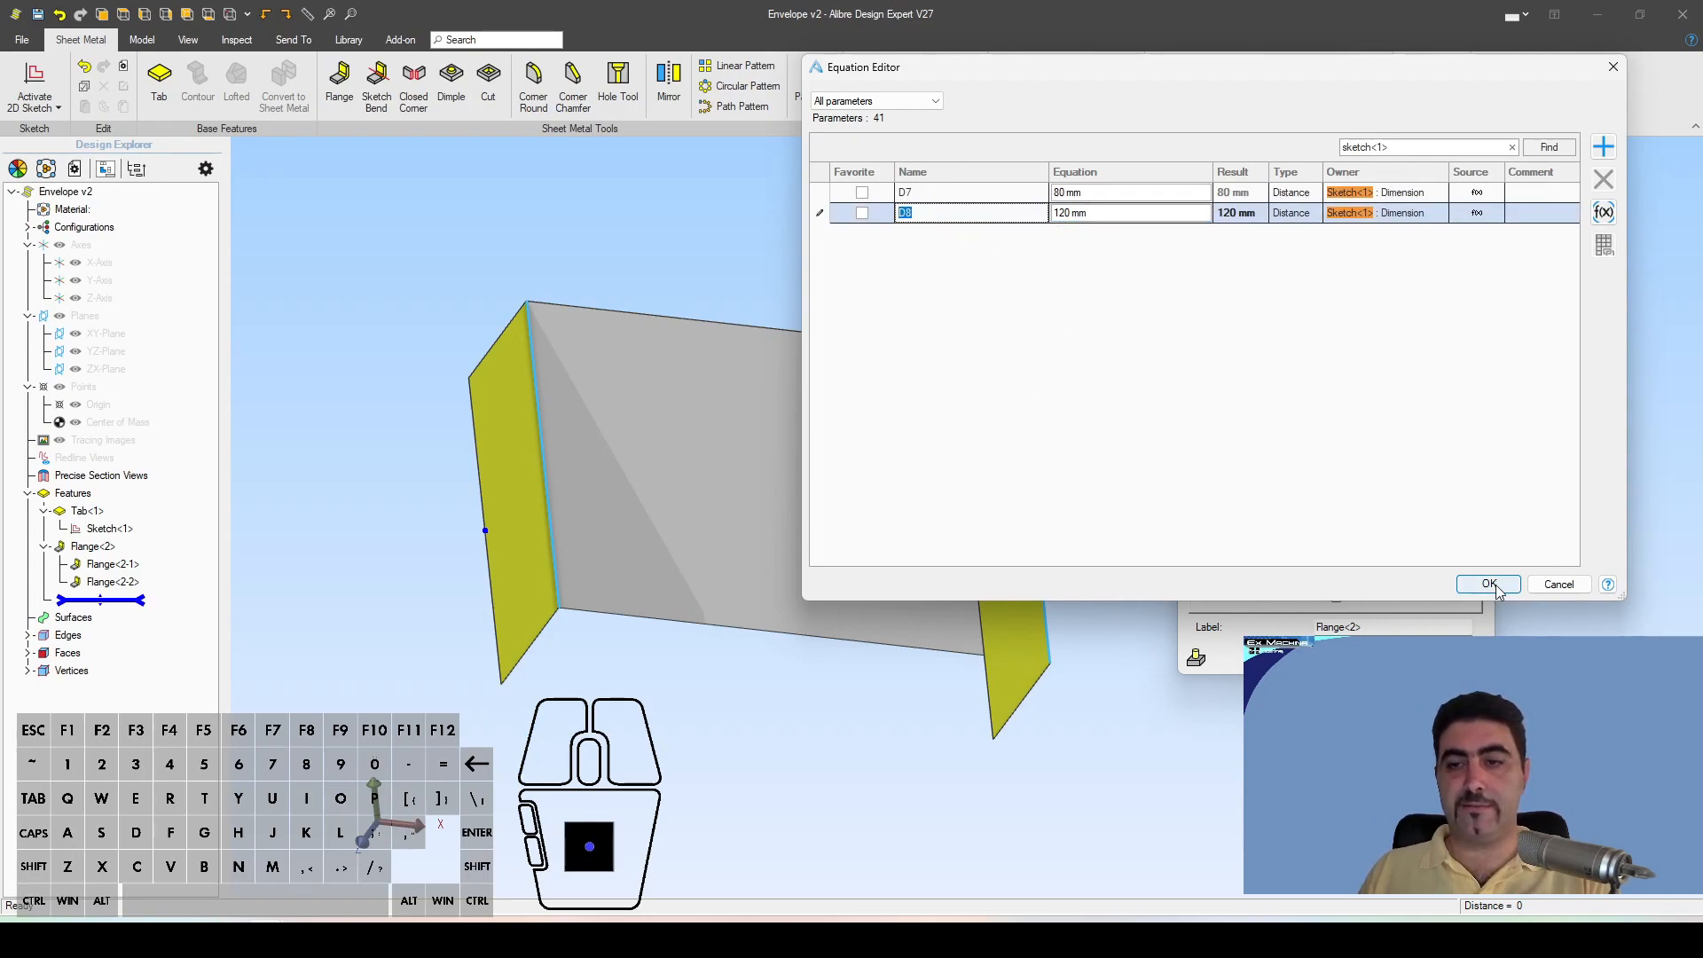
pyautogui.click(1489, 583)
pyautogui.click(1401, 368)
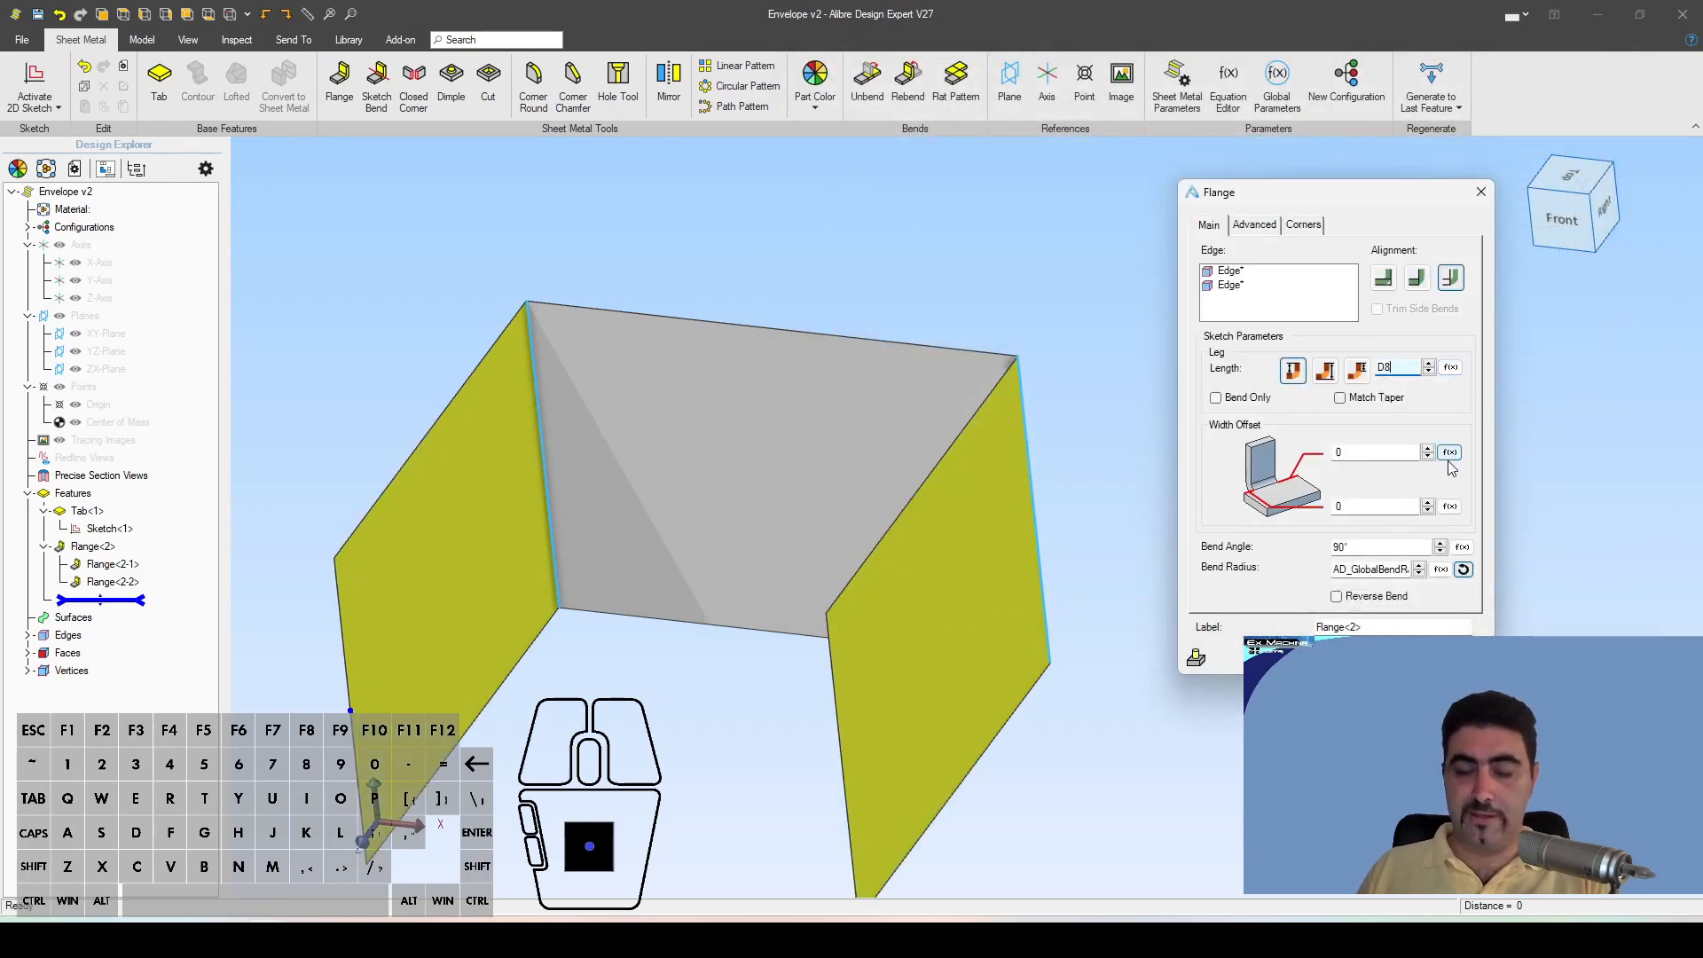
pyautogui.write('/2')
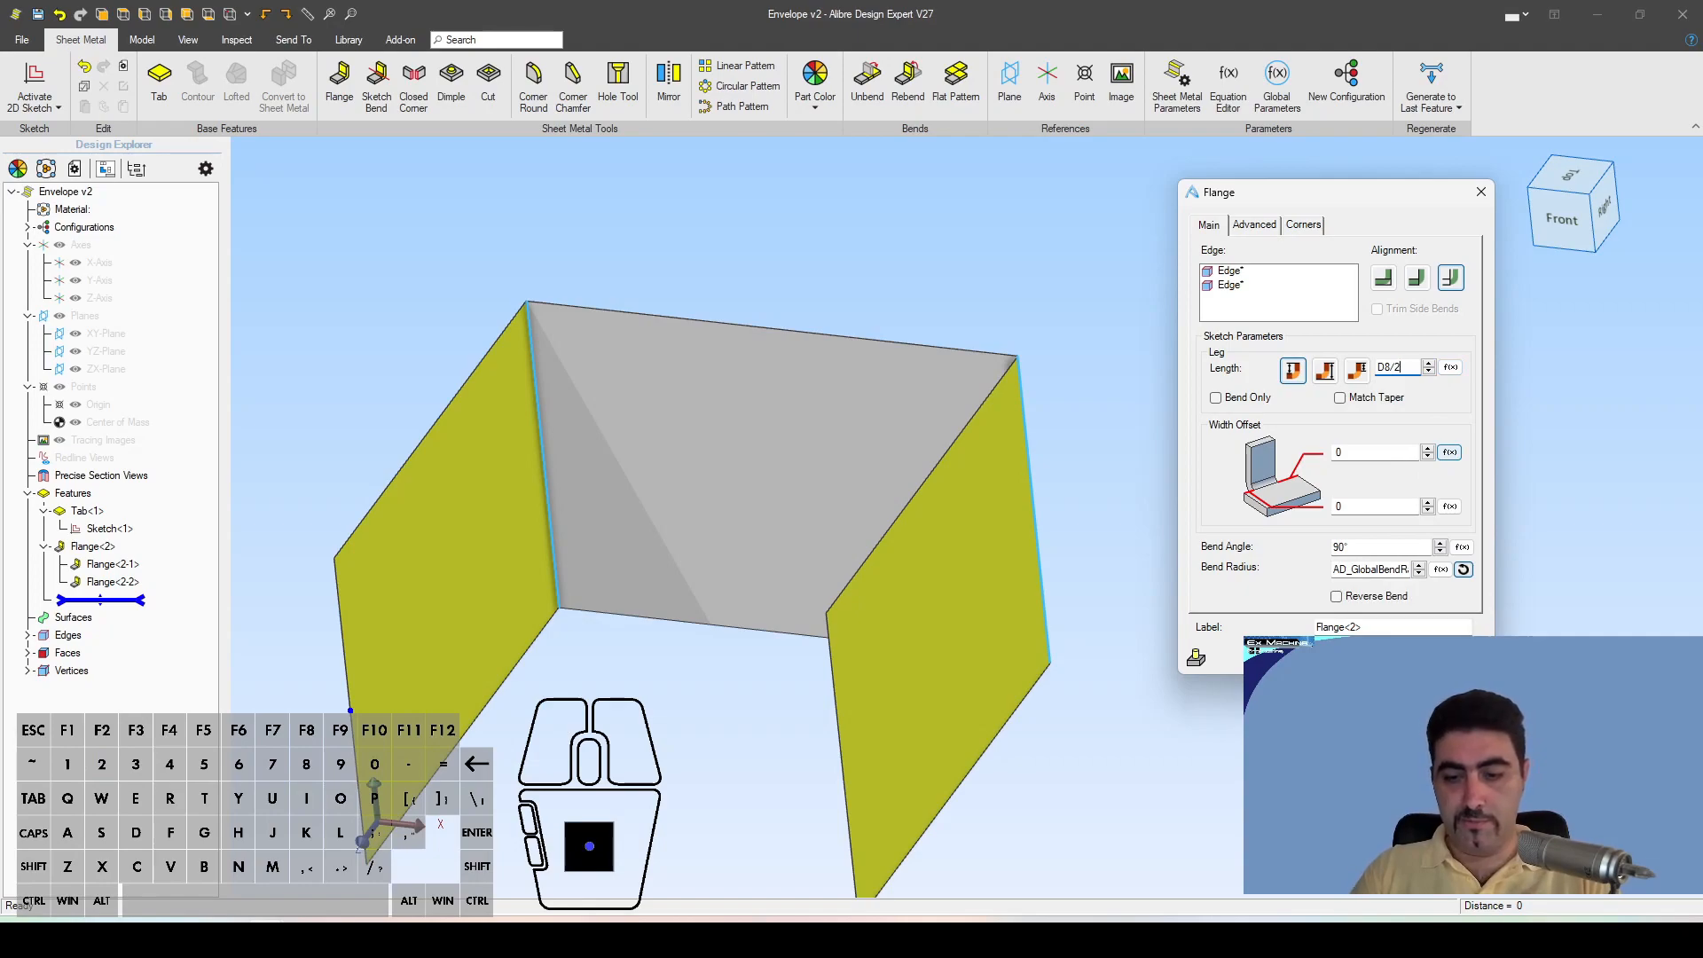
pyautogui.write('-5')
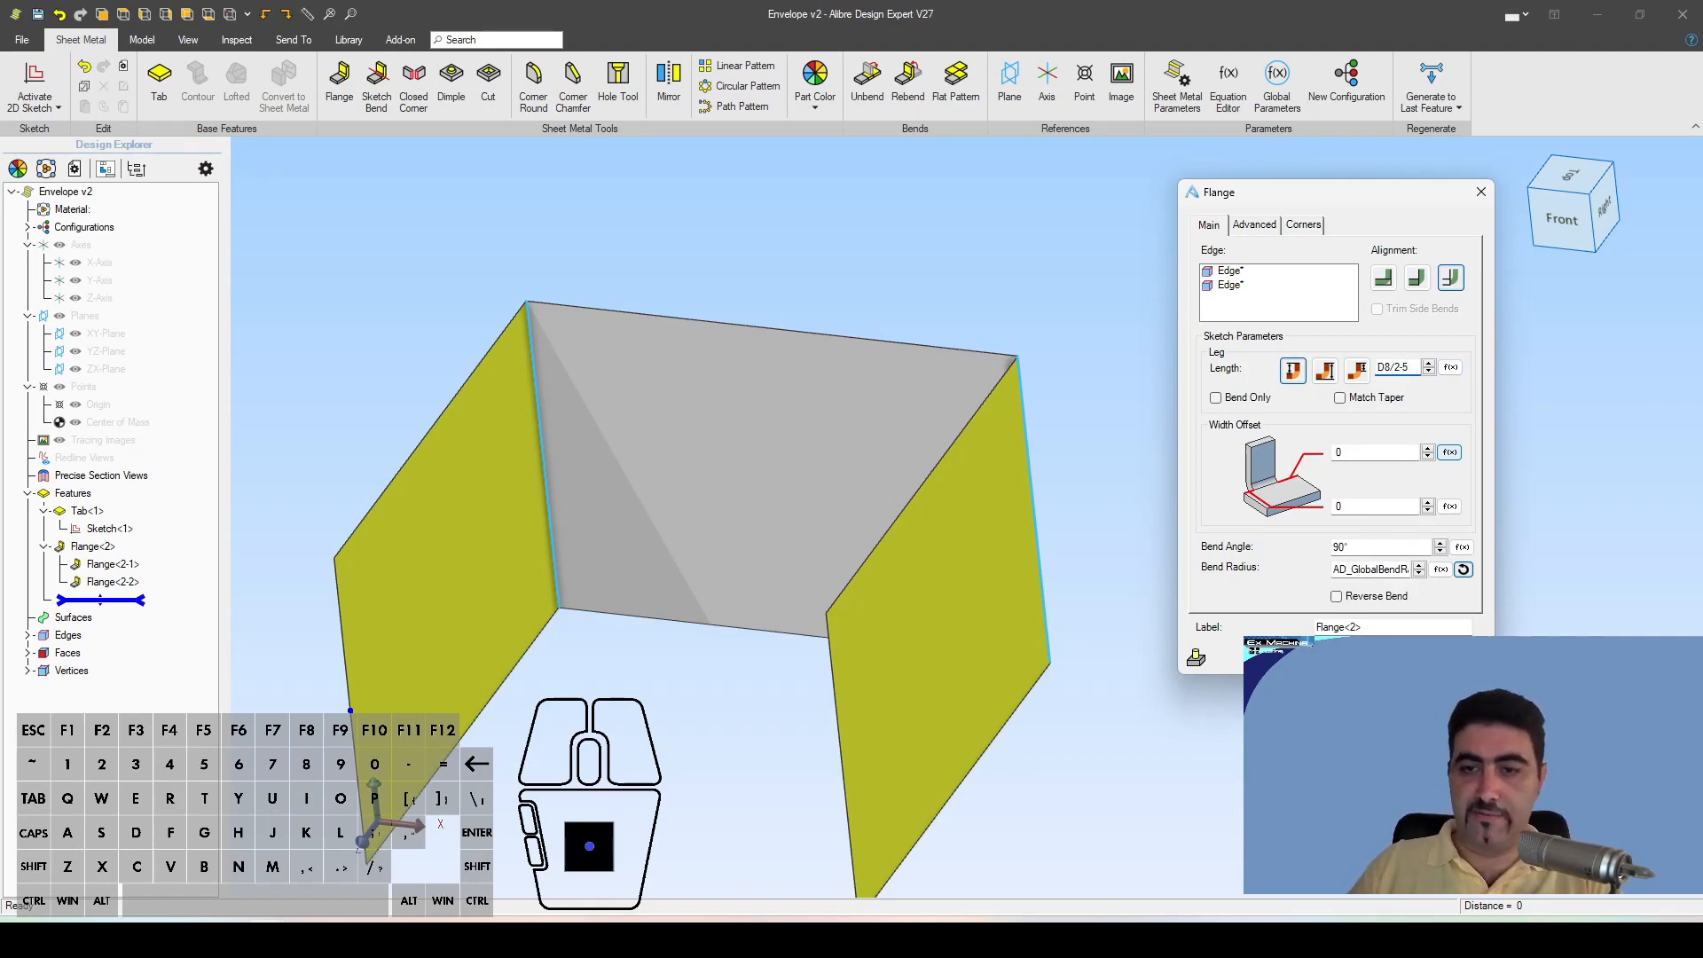
pyautogui.click(1357, 568)
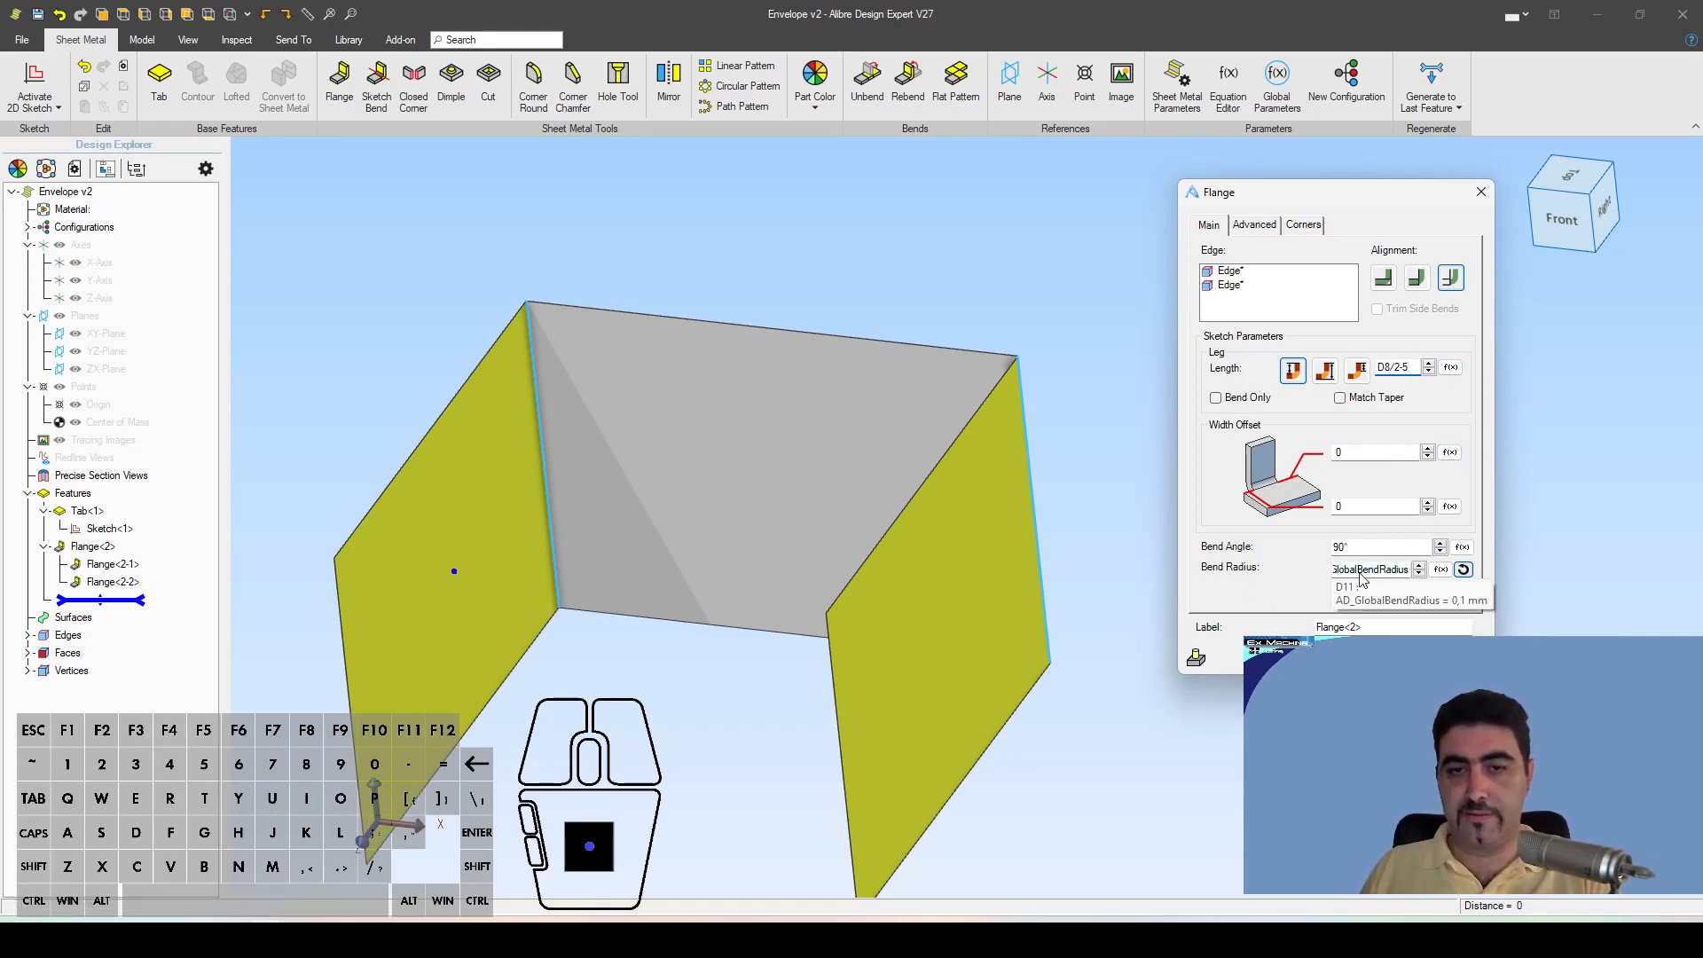
# Step: Set the bend angle to 180° so both side flanges fold flat over the tab, and create the flanges
pyautogui.click(1293, 372)
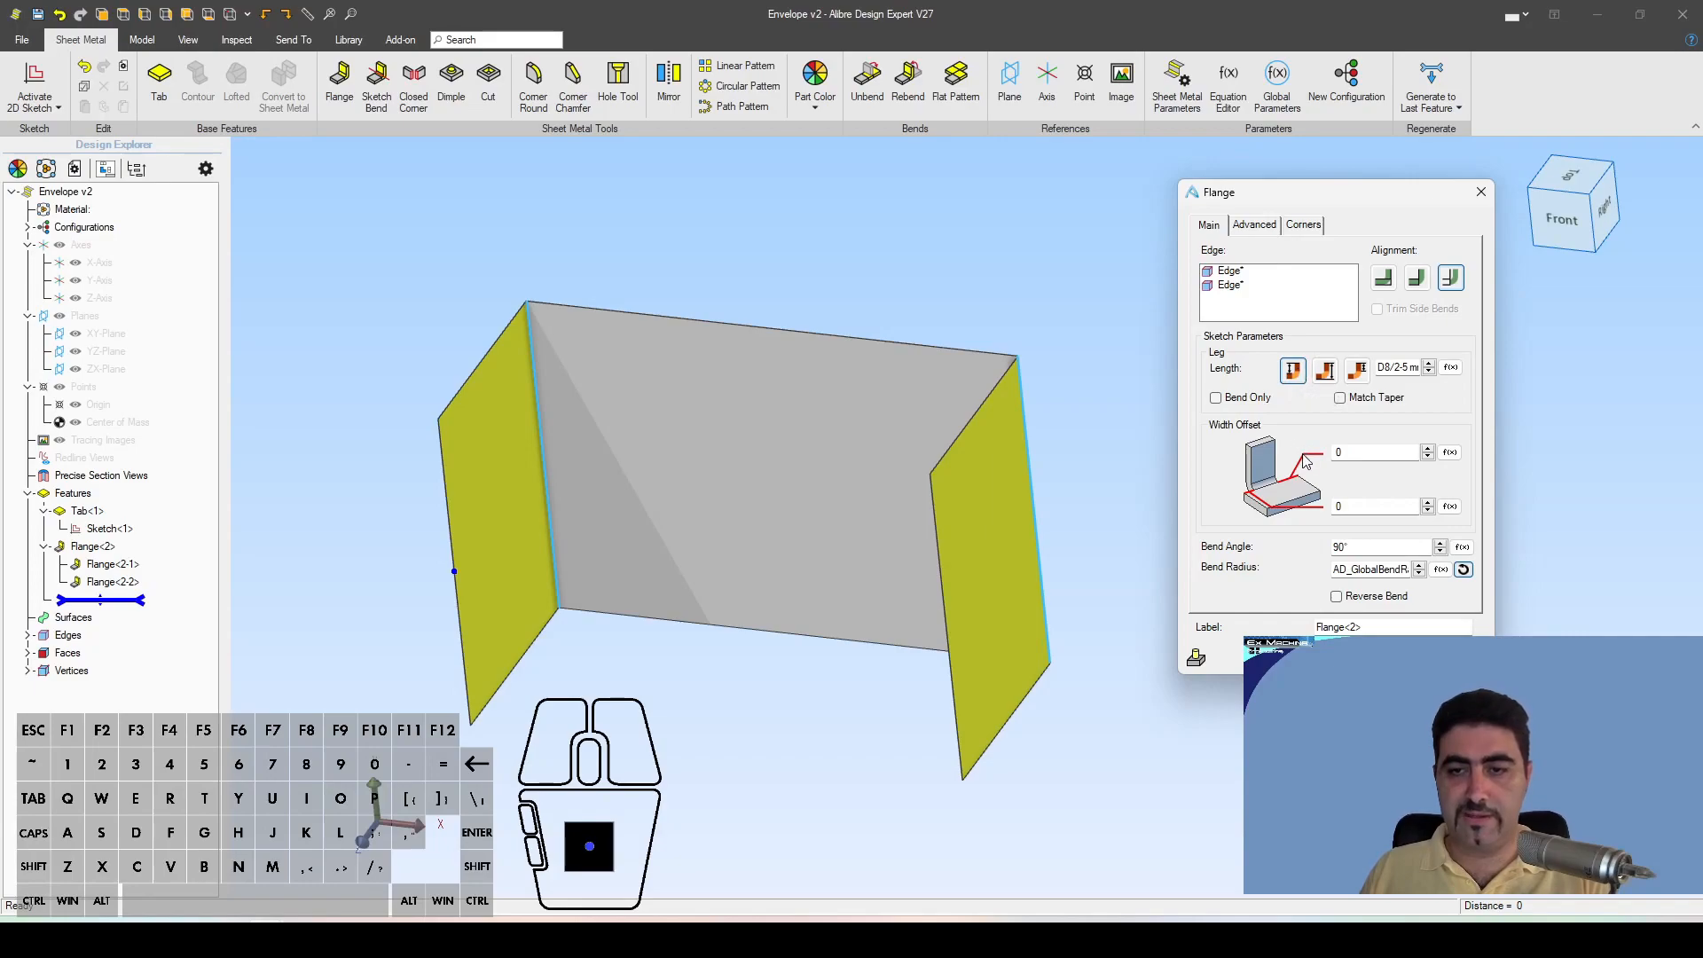
pyautogui.click(1343, 548)
pyautogui.write('180')
pyautogui.click(1337, 627)
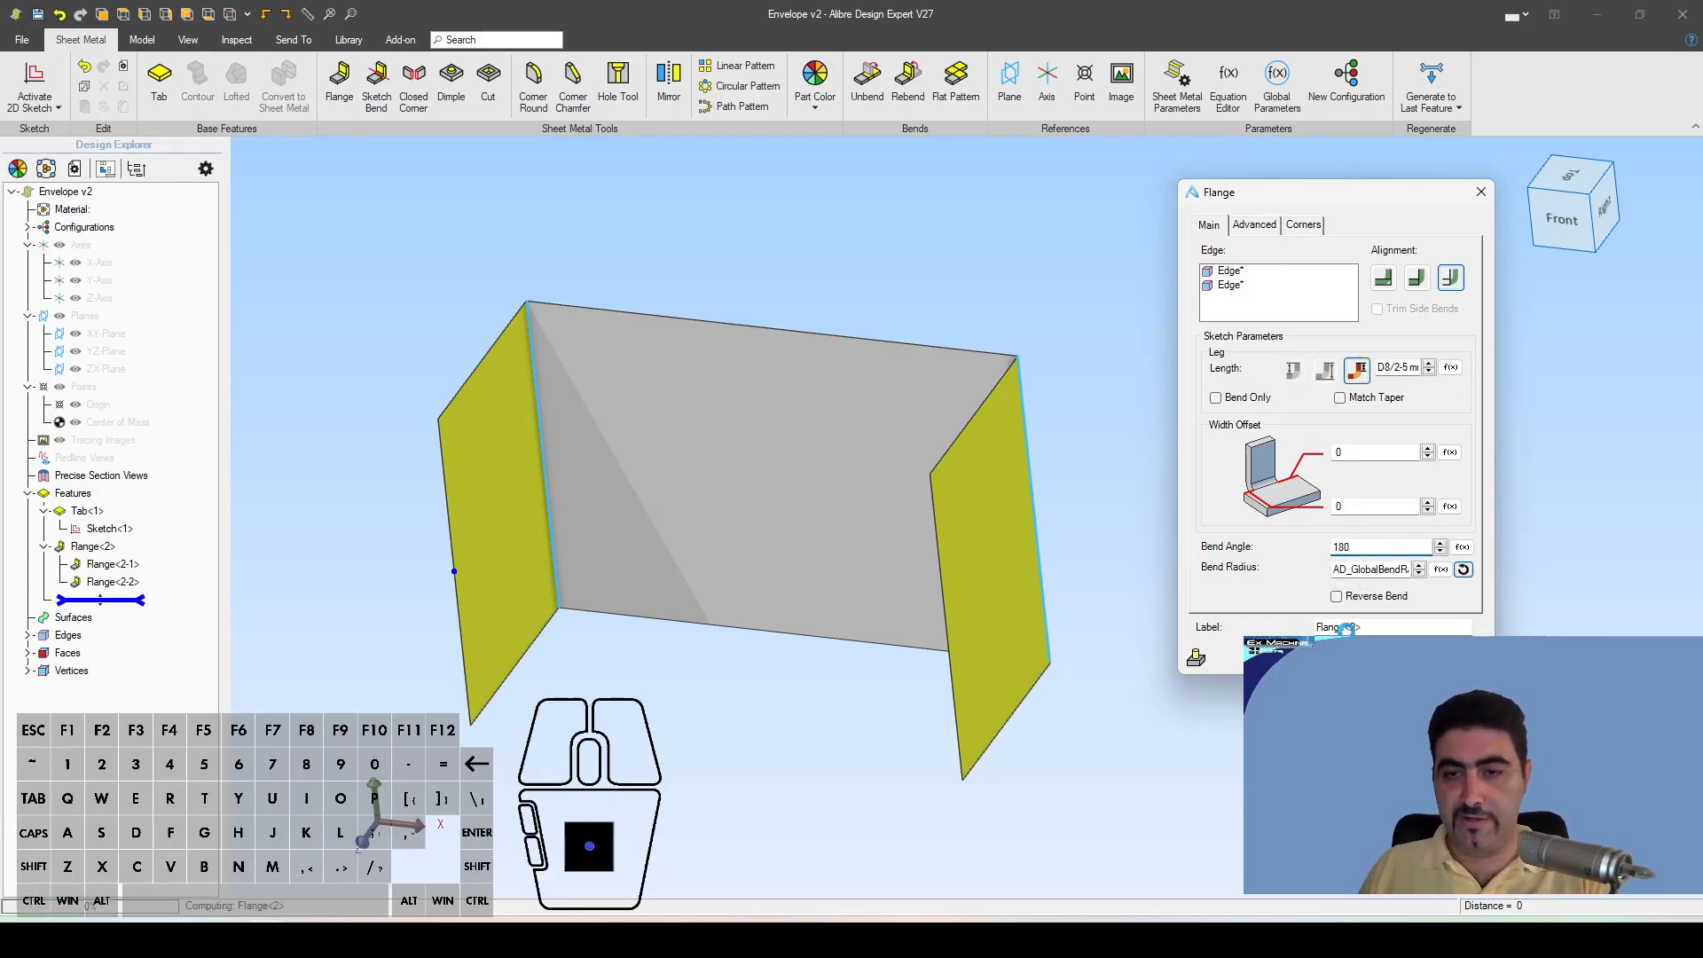
pyautogui.click(1365, 657)
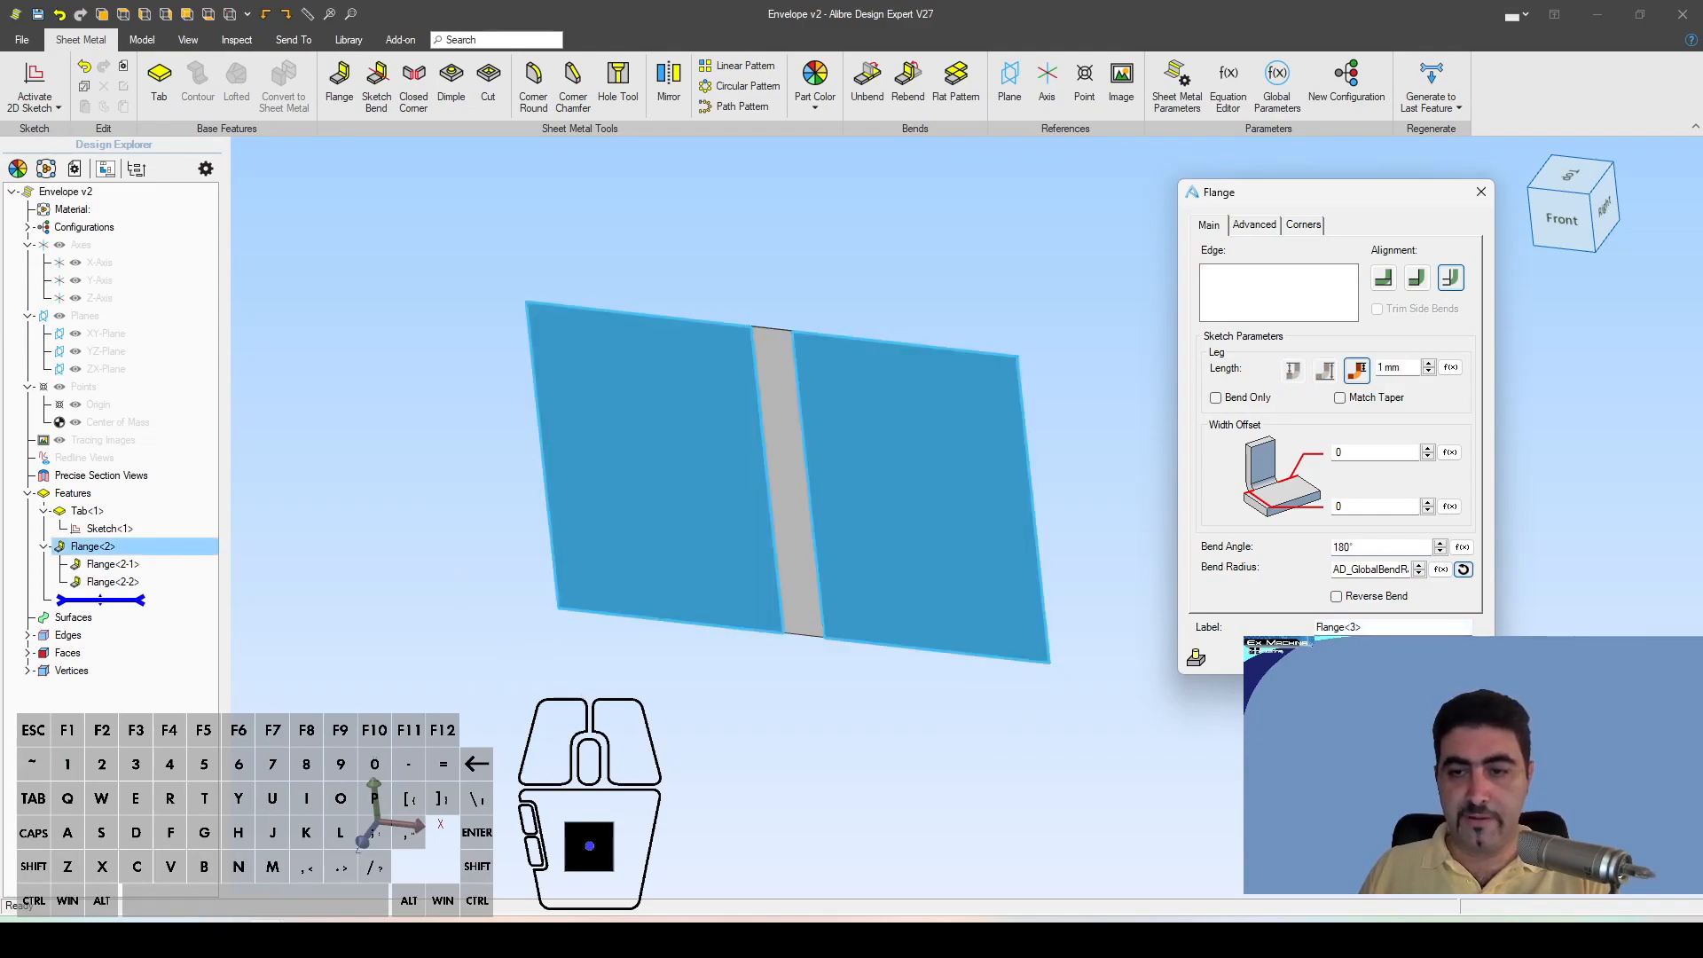
pyautogui.press('Escape')
# Step: Start a sketch on the left flange's face and project its inner, upper and lower edges as reference lines
pyautogui.click(753, 532)
pyautogui.click(35, 76)
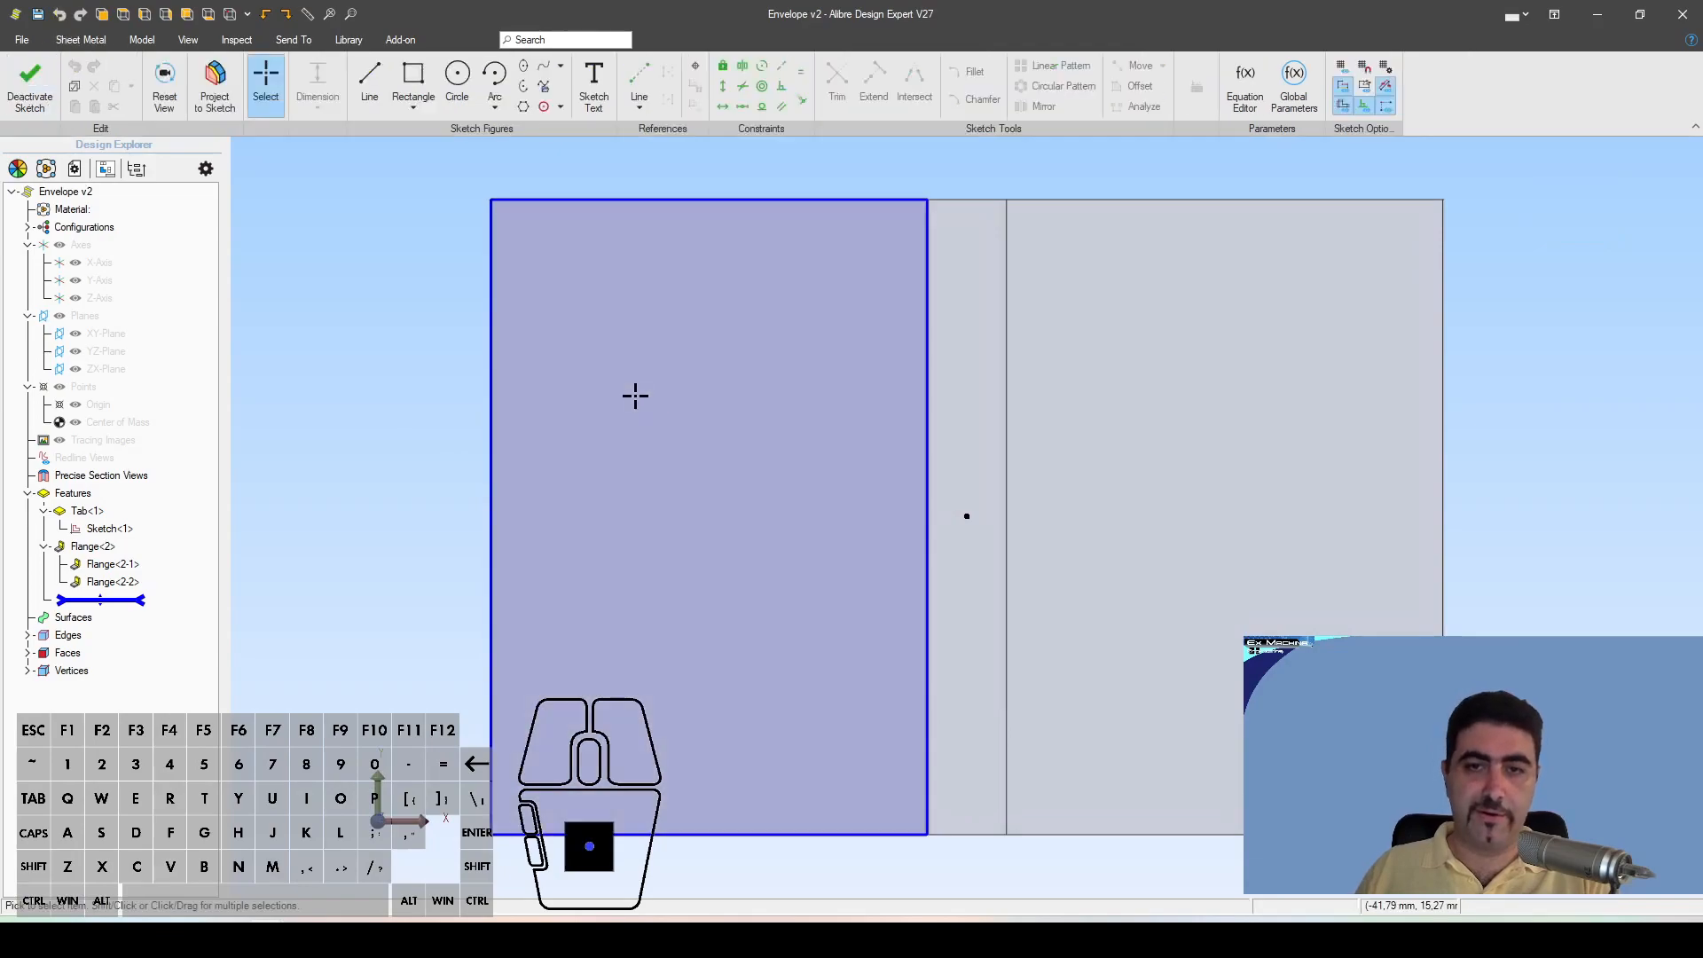
pyautogui.click(928, 312)
pyautogui.keyDown('ctrl'); pyautogui.click(873, 199); pyautogui.keyUp('ctrl')
pyautogui.keyDown('ctrl'); pyautogui.click(868, 832); pyautogui.keyUp('ctrl')
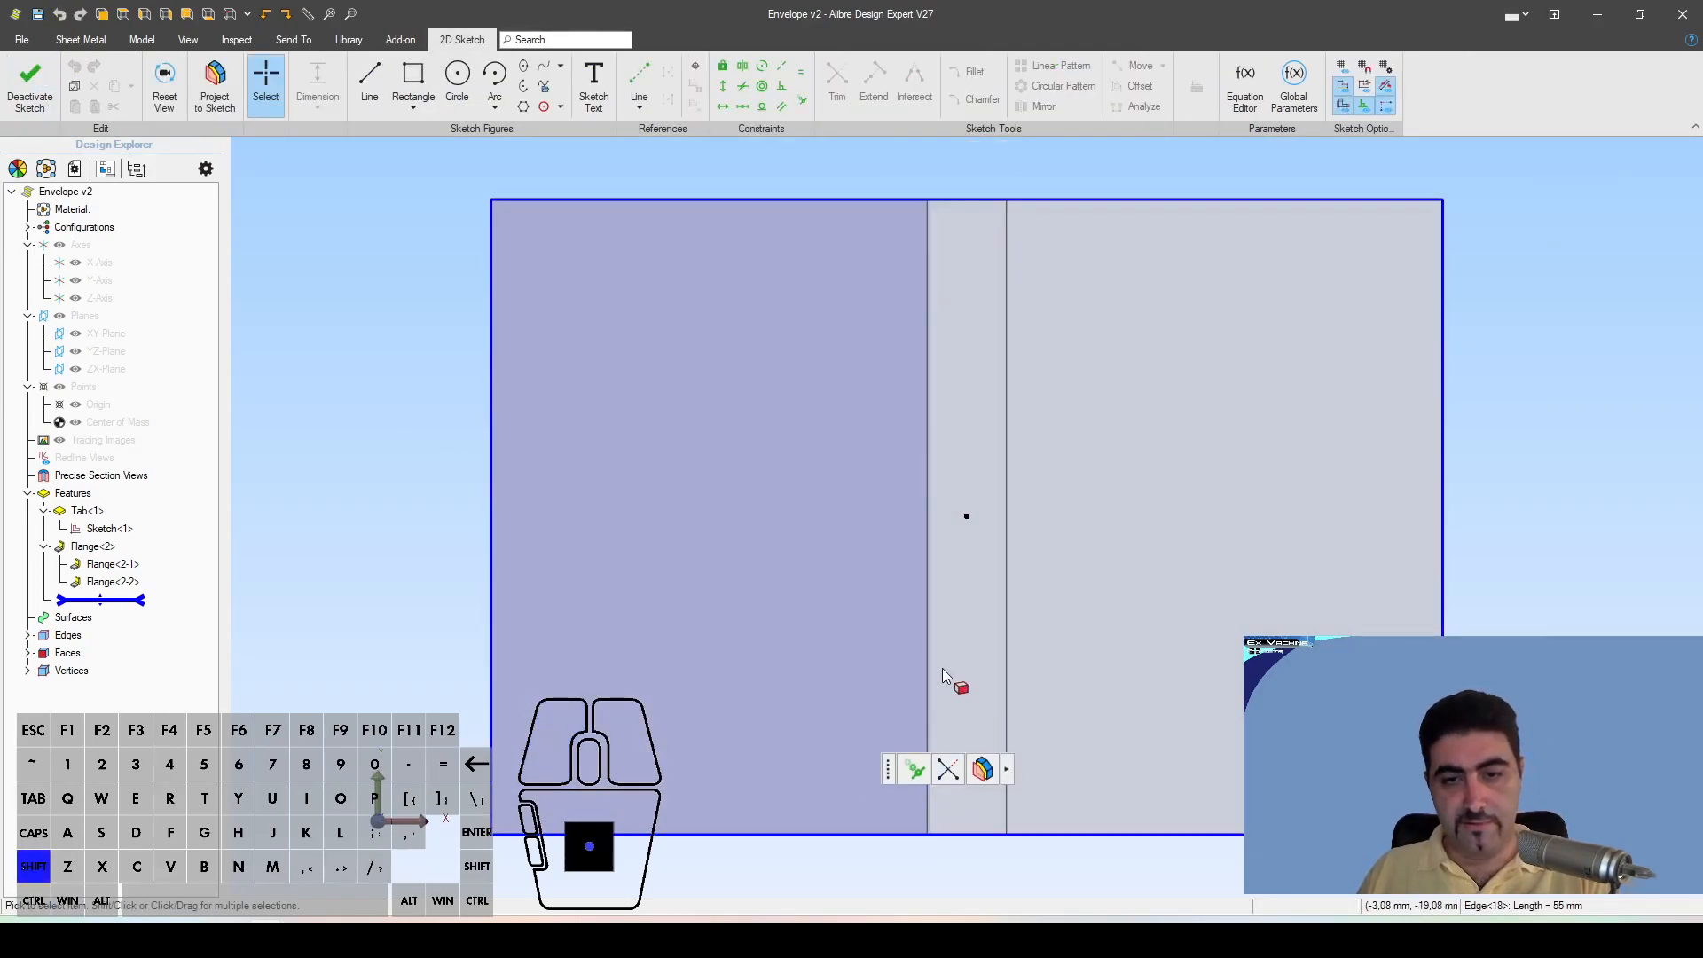
pyautogui.click(928, 439)
pyautogui.keyDown('shift'); pyautogui.click(902, 200); pyautogui.keyUp('shift')
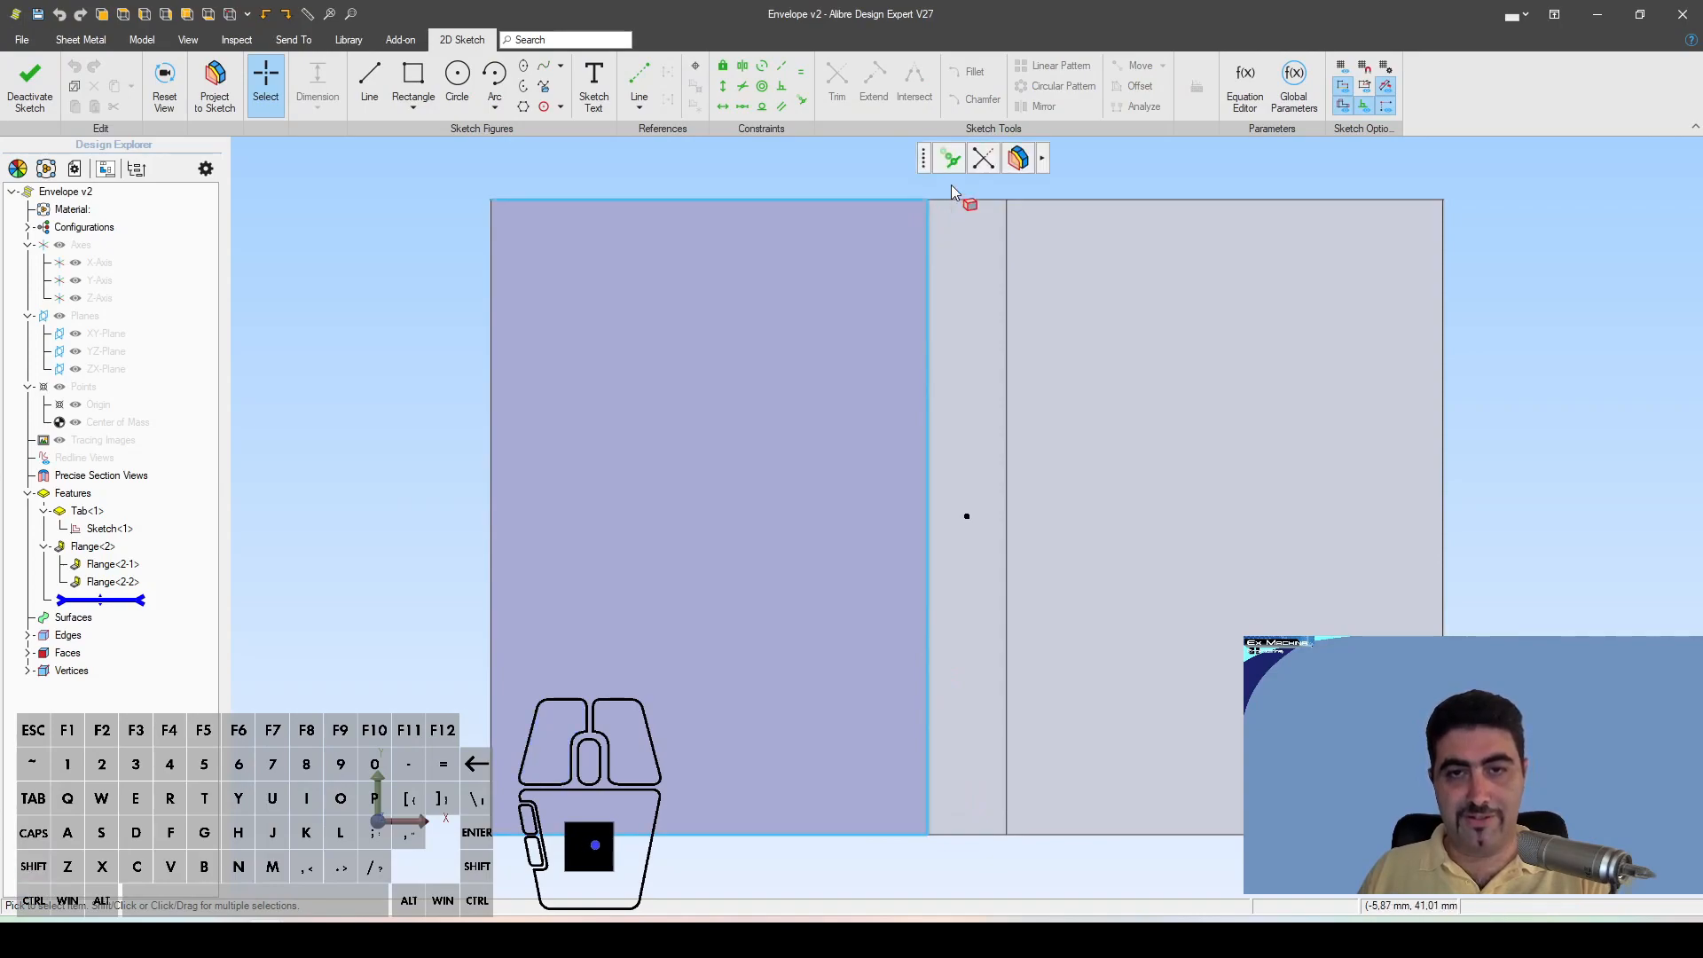
pyautogui.click(950, 159)
pyautogui.click(1019, 166)
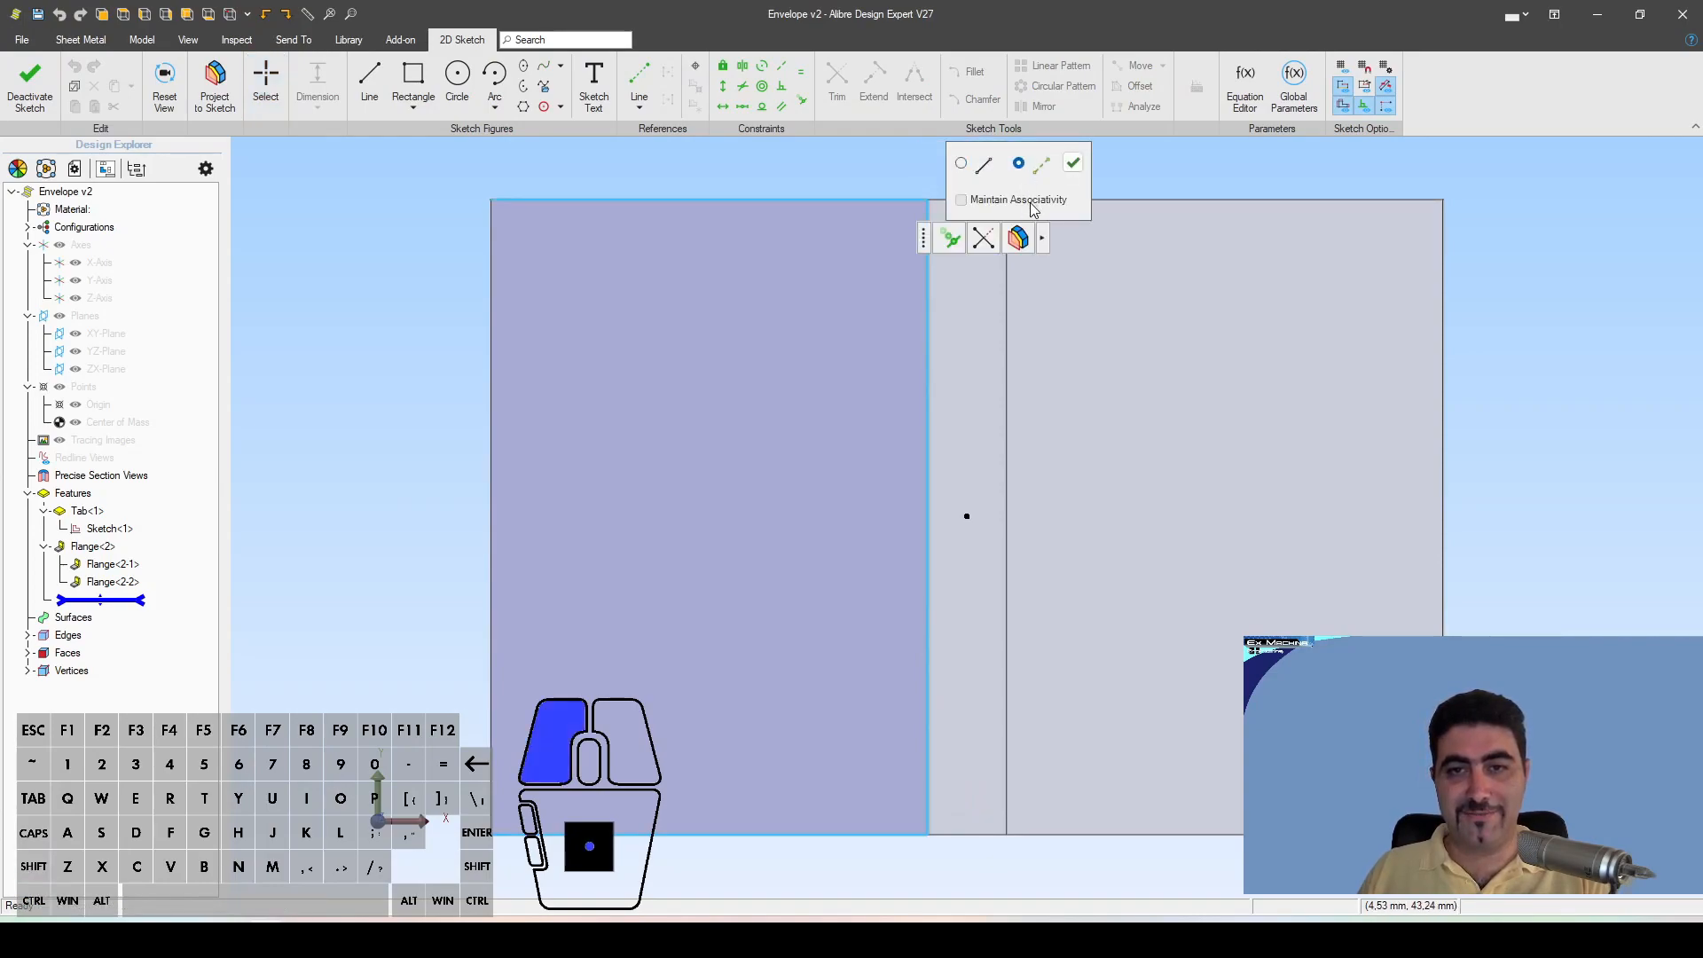
pyautogui.click(1072, 163)
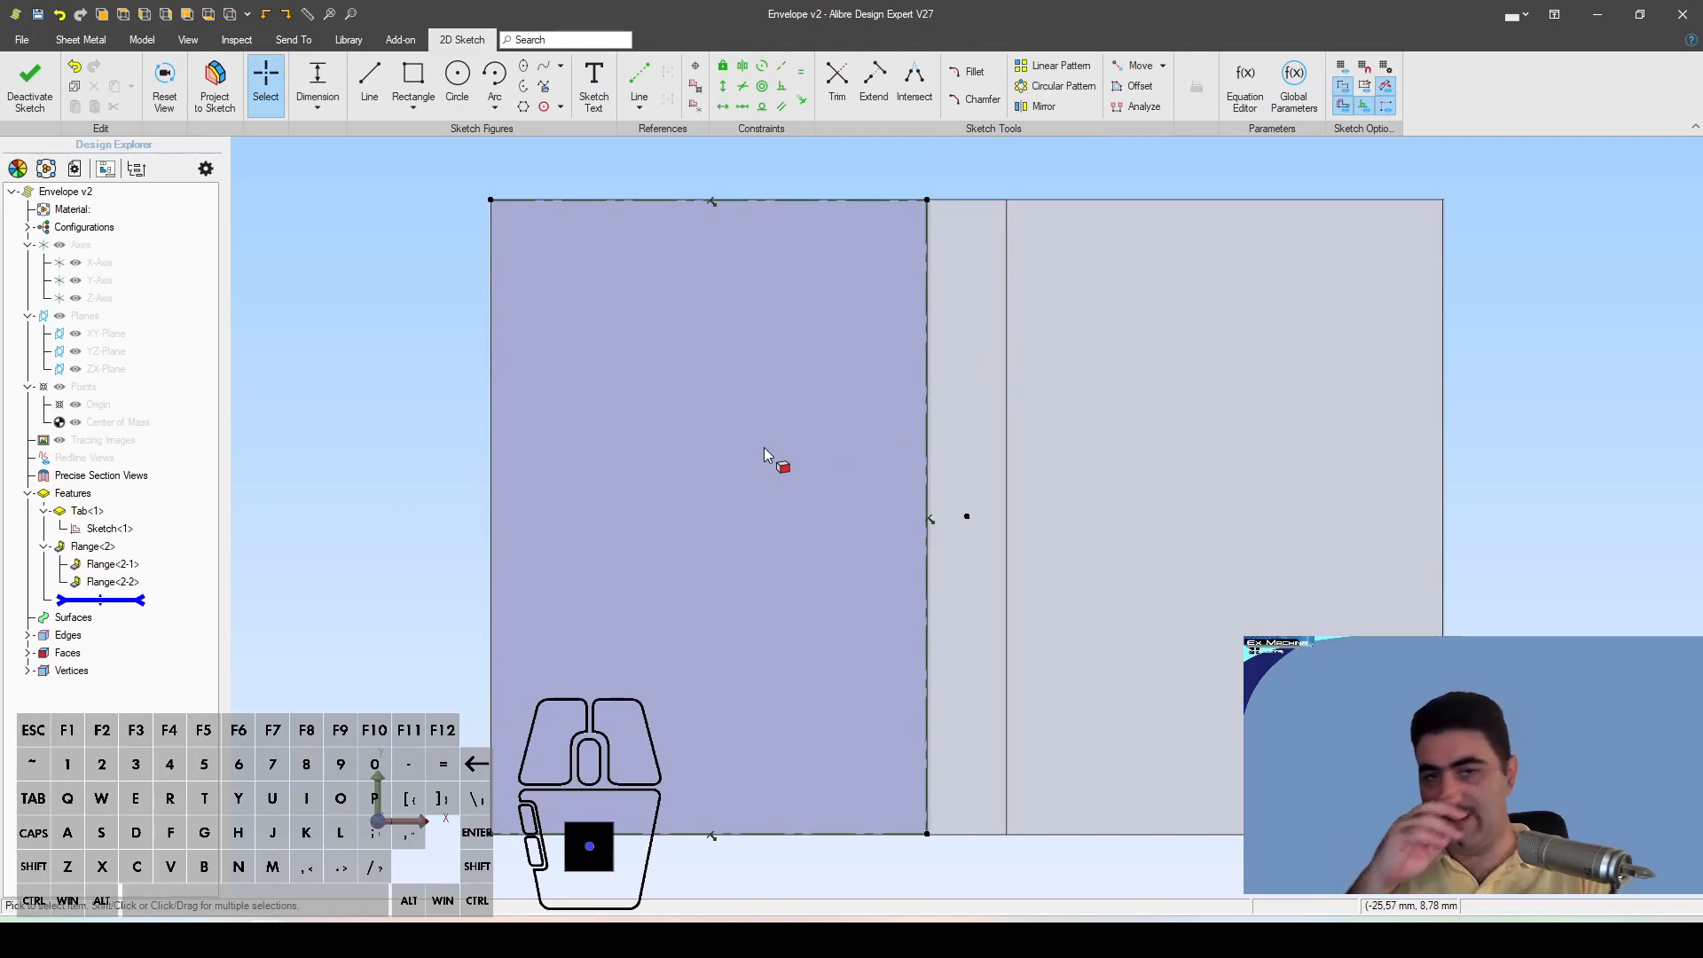
# Step: Draw a five-segment polyline from the flange's outer upper corner to its inner edge, down along it, and back to the outer lower corner
pyautogui.press('l')
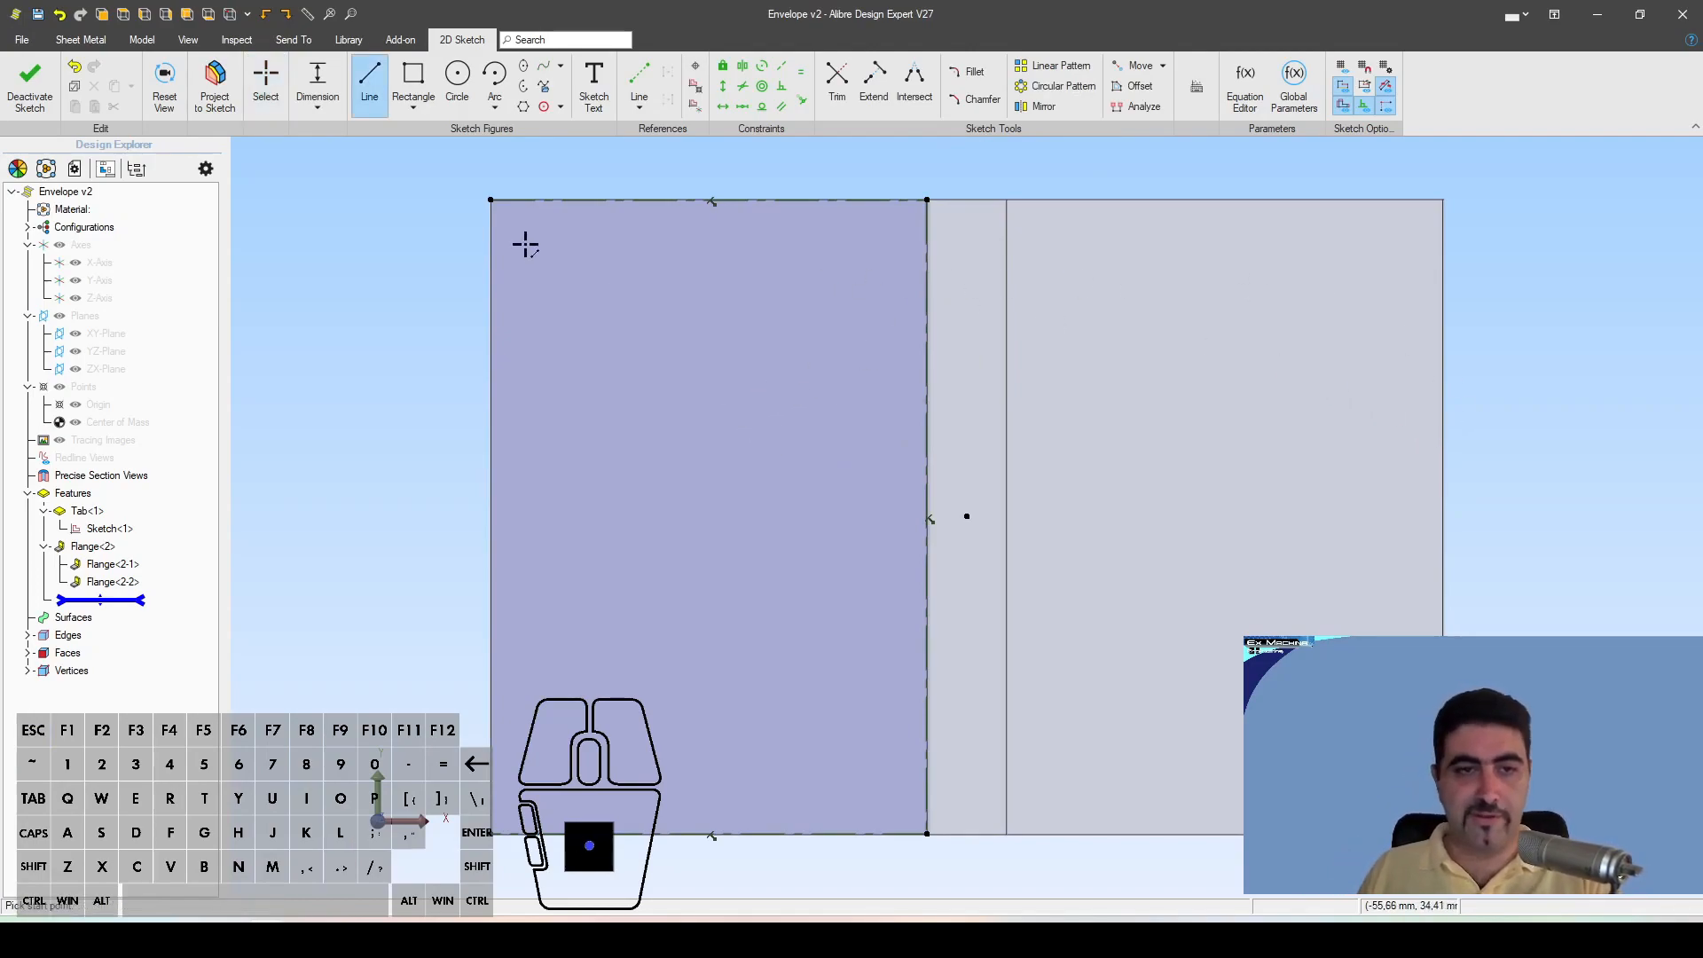
pyautogui.click(491, 201)
pyautogui.click(580, 216)
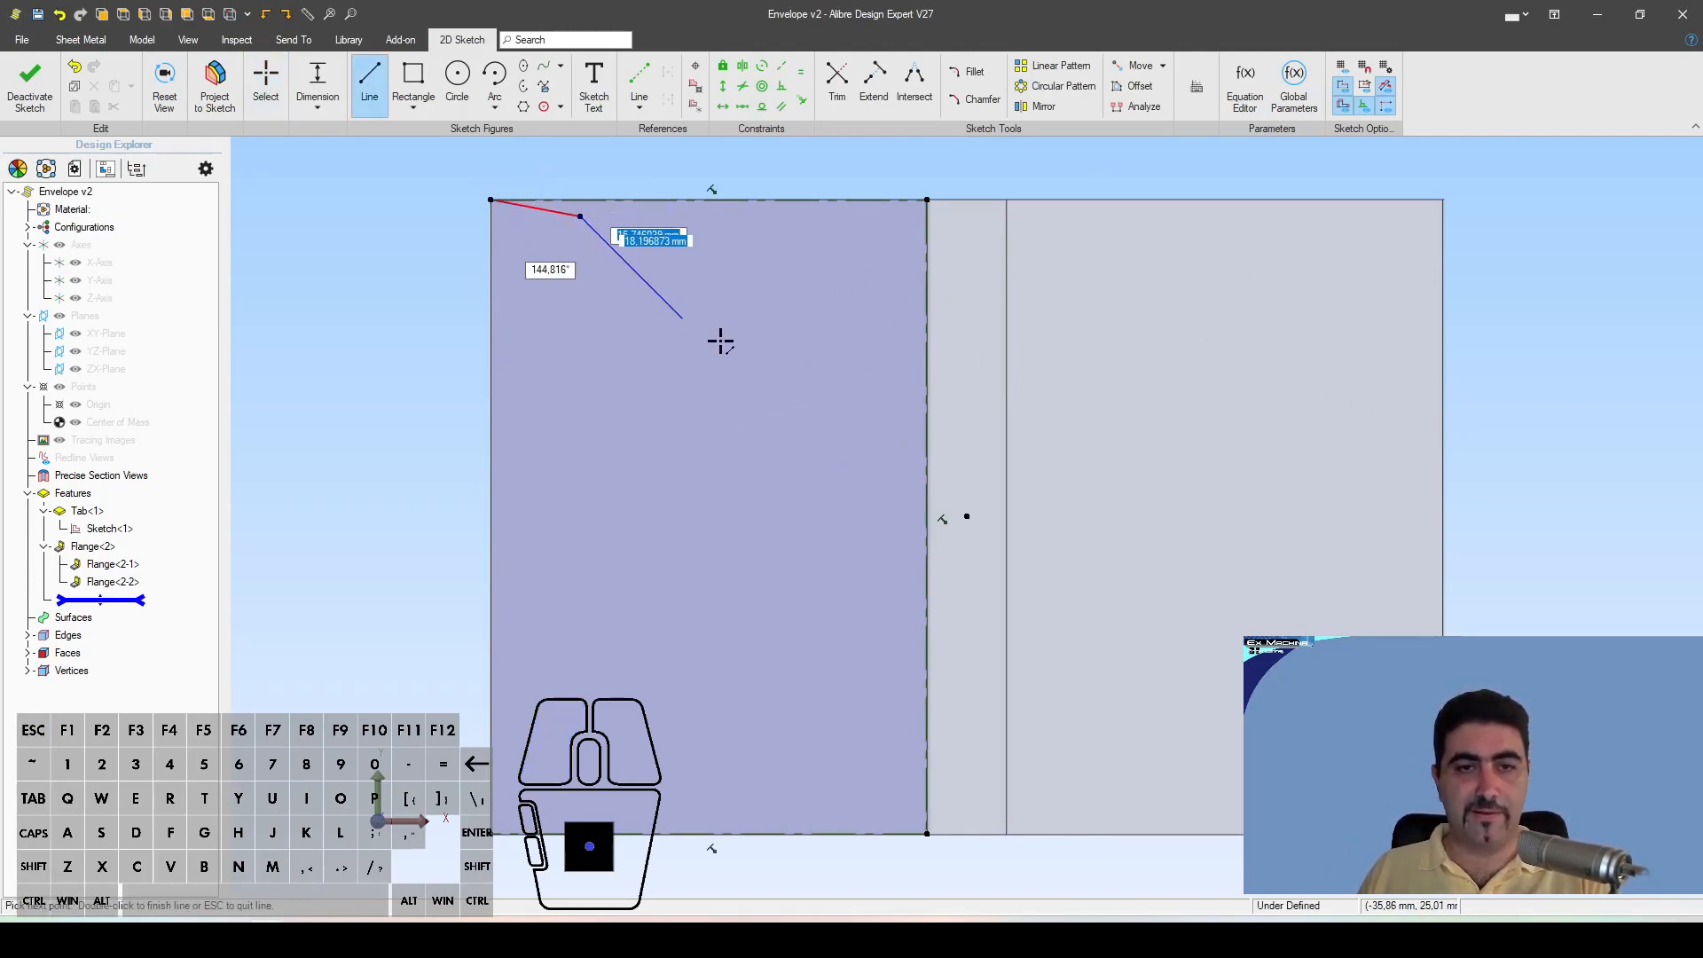
pyautogui.click(926, 465)
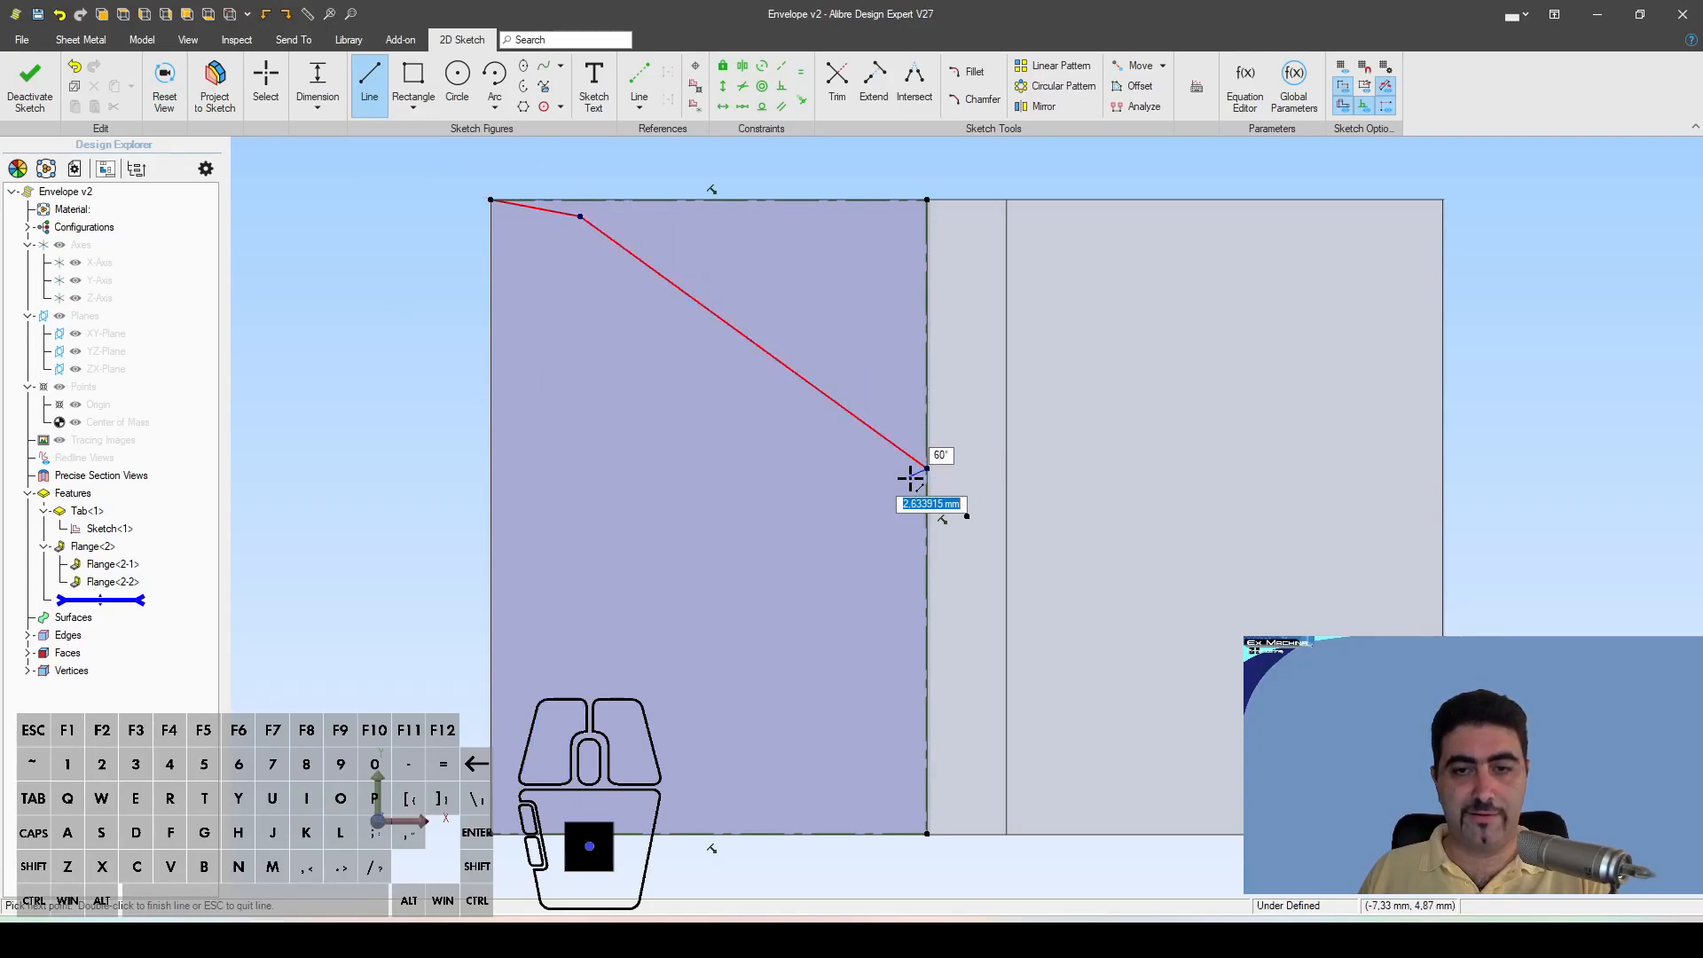
pyautogui.click(926, 600)
pyautogui.click(589, 800)
pyautogui.click(492, 833)
pyautogui.press('Escape')
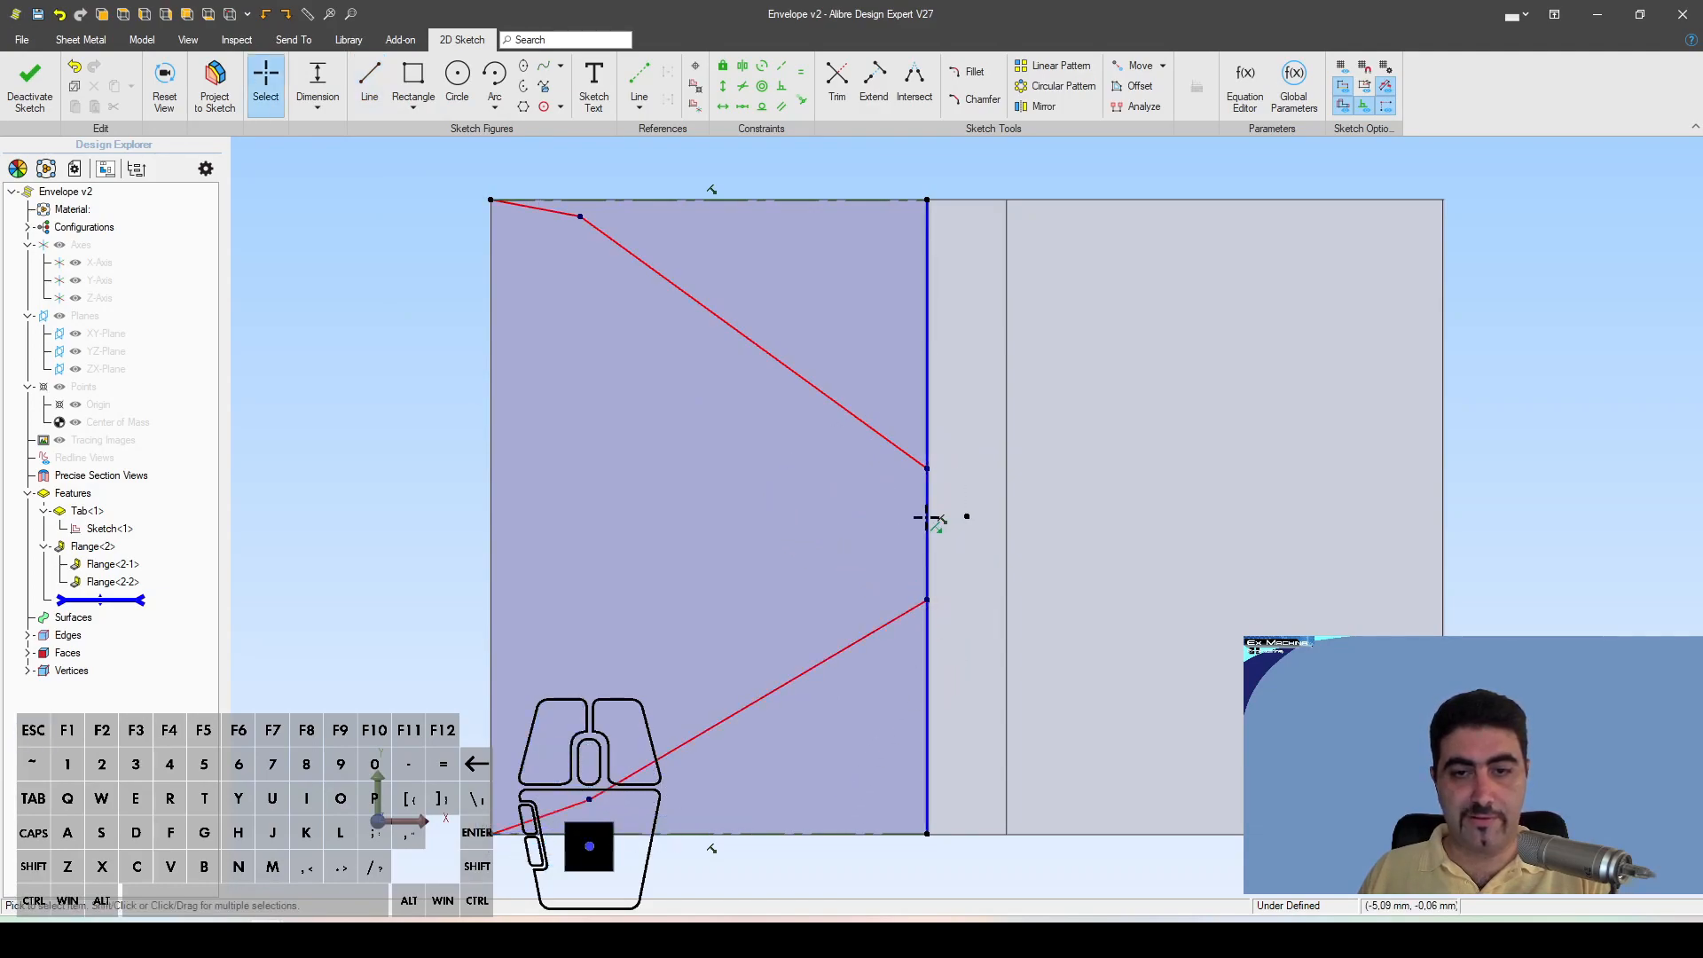
pyautogui.press('Escape')
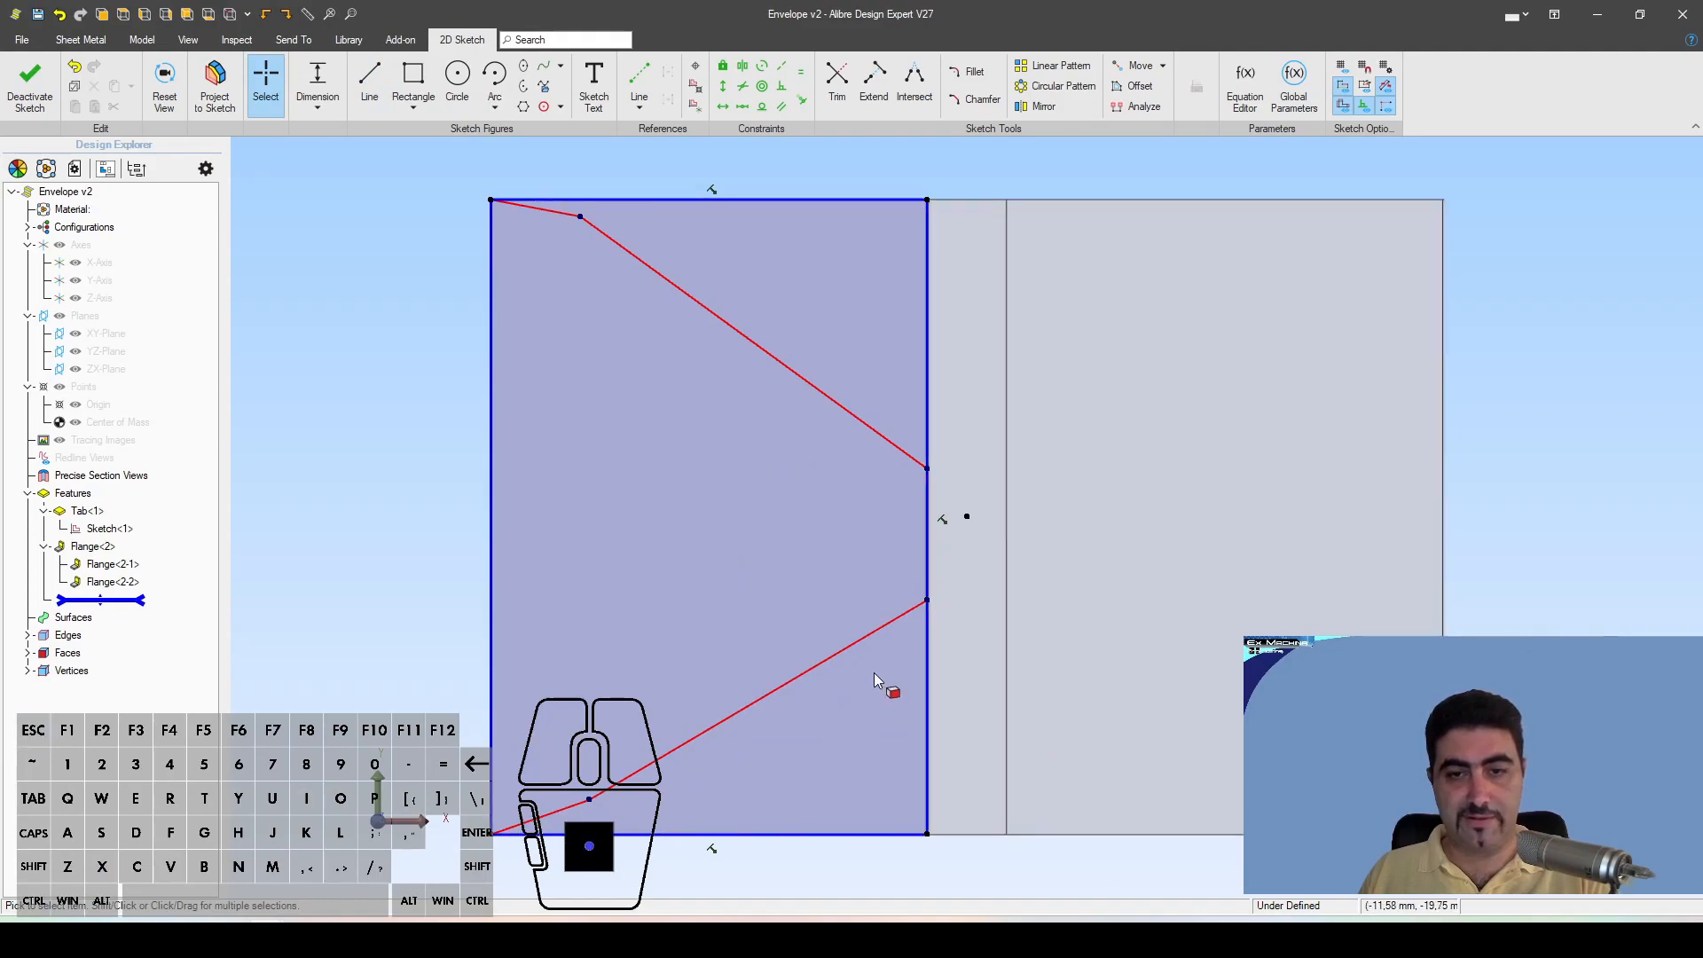
# Step: Delete the vertical segment on the inner edge that joins the upper and lower slanted lines
pyautogui.scroll(3, 925, 509)
pyautogui.click(926, 487)
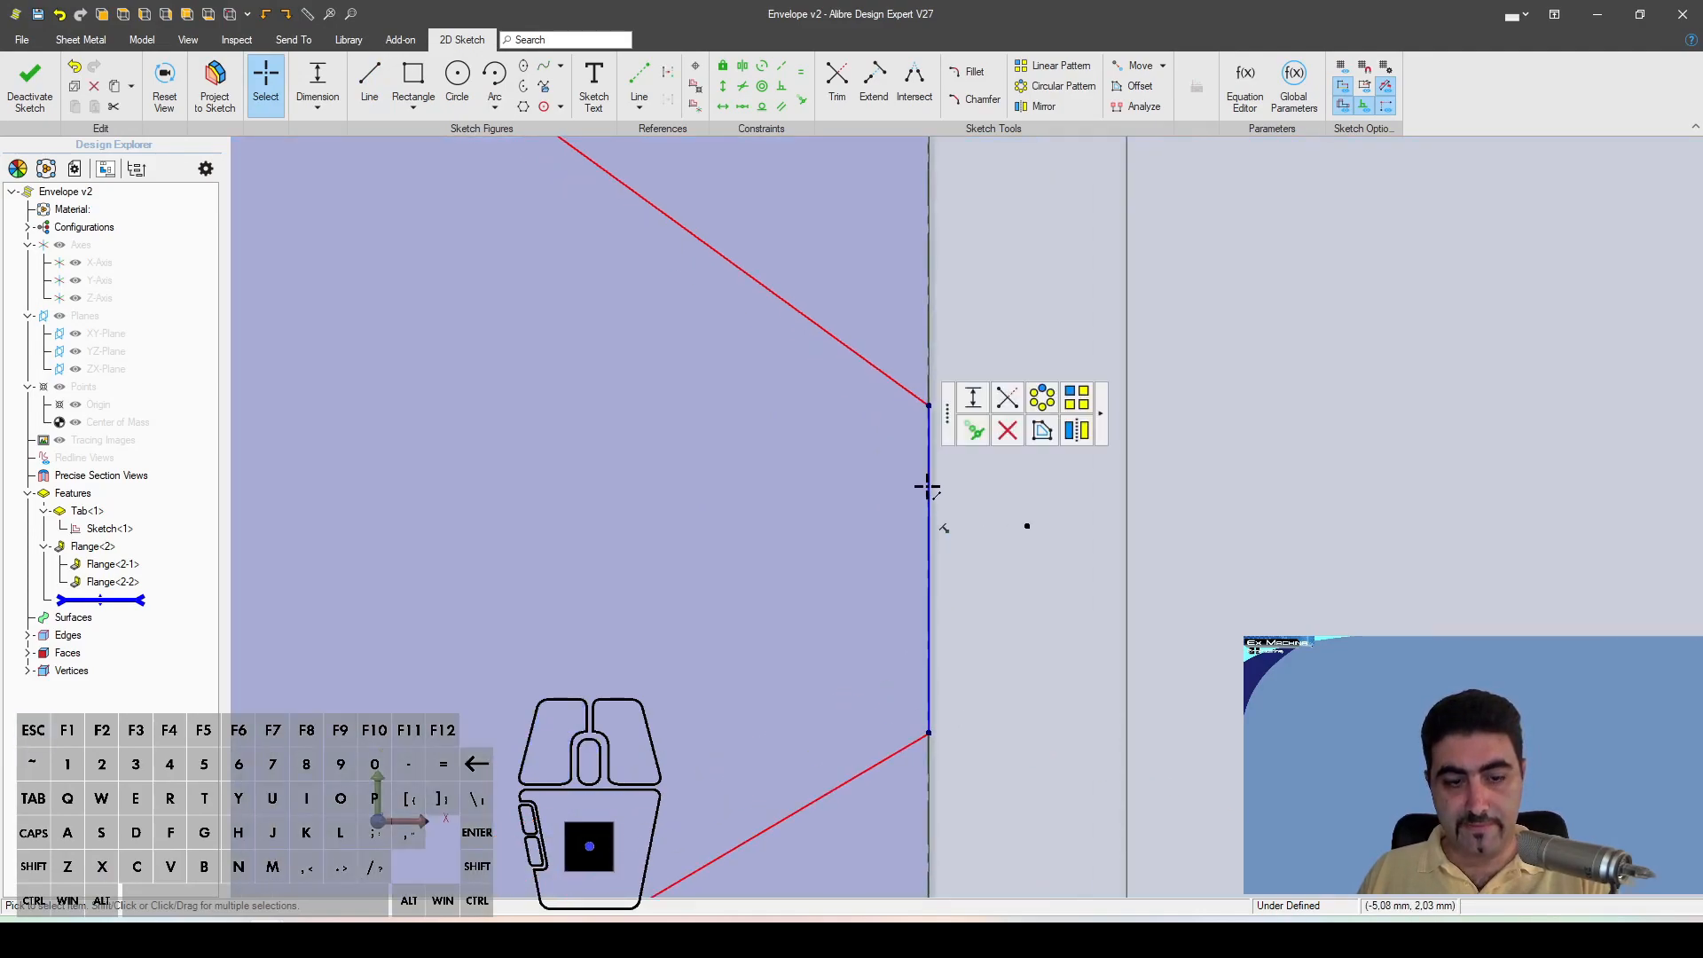
pyautogui.scroll(-2, 1202, 587)
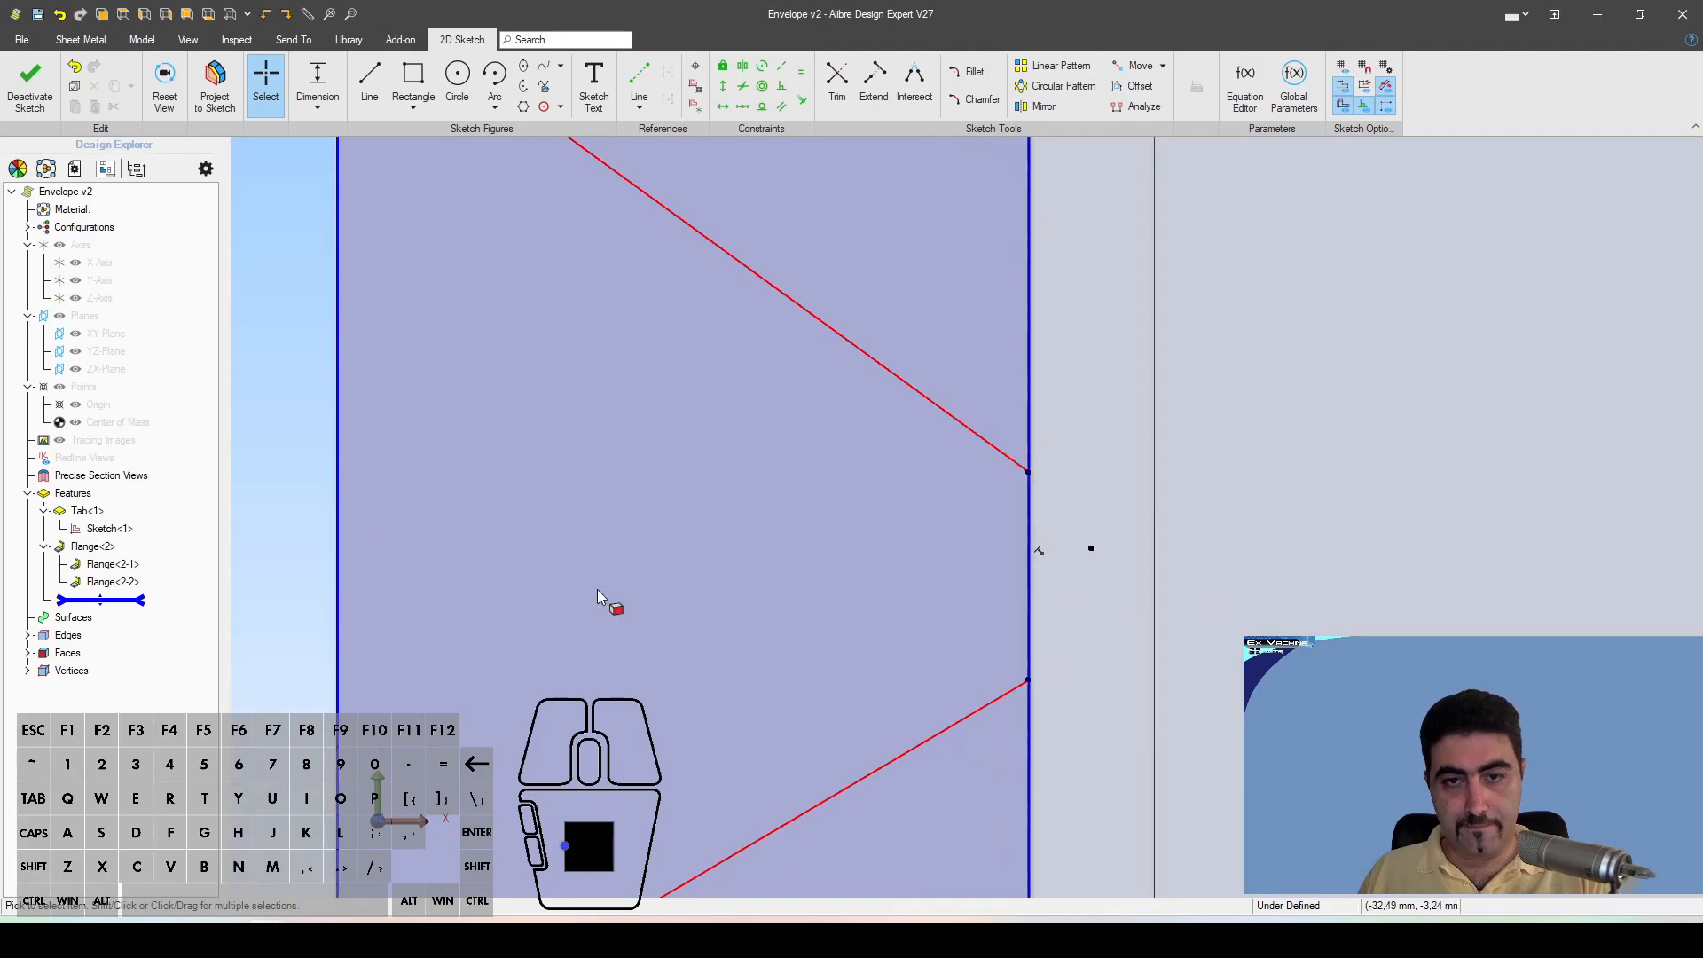
pyautogui.scroll(-2, 768, 467)
pyautogui.press('Escape')
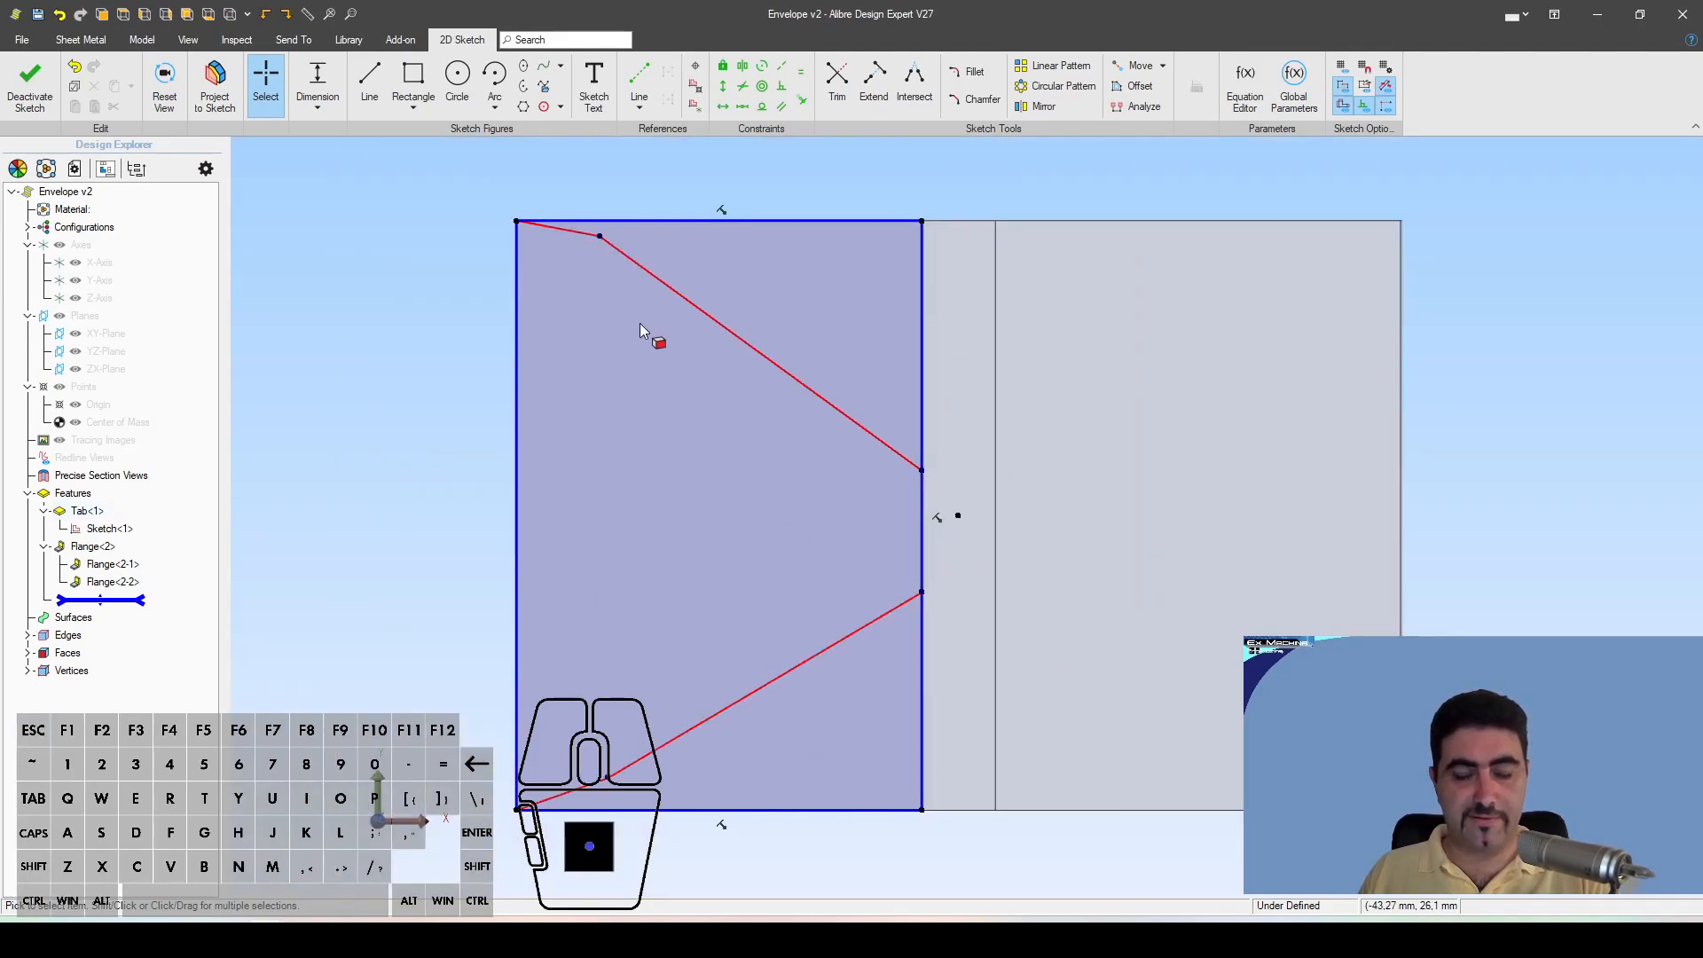
# Step: Dimension the angle between the short upper line and the flange's upper edge as 10°
pyautogui.press('l')
pyautogui.scroll(2, 561, 211)
pyautogui.click(576, 249)
pyautogui.click(642, 231)
pyautogui.click(772, 267)
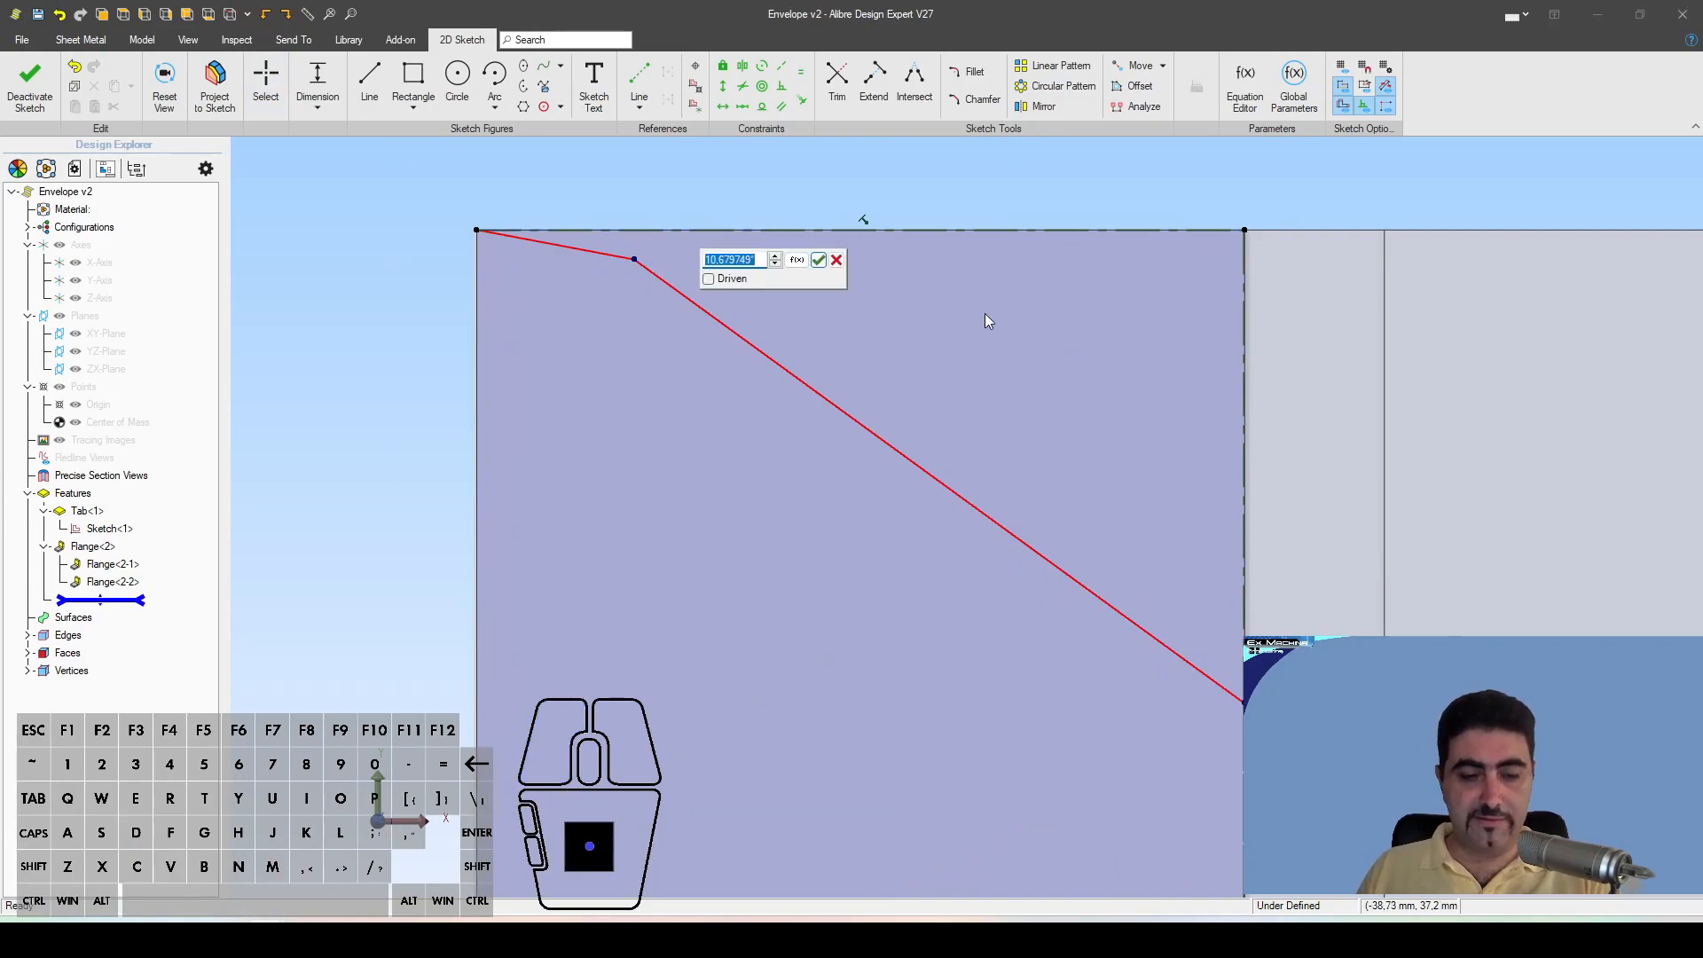
pyautogui.press('Escape')
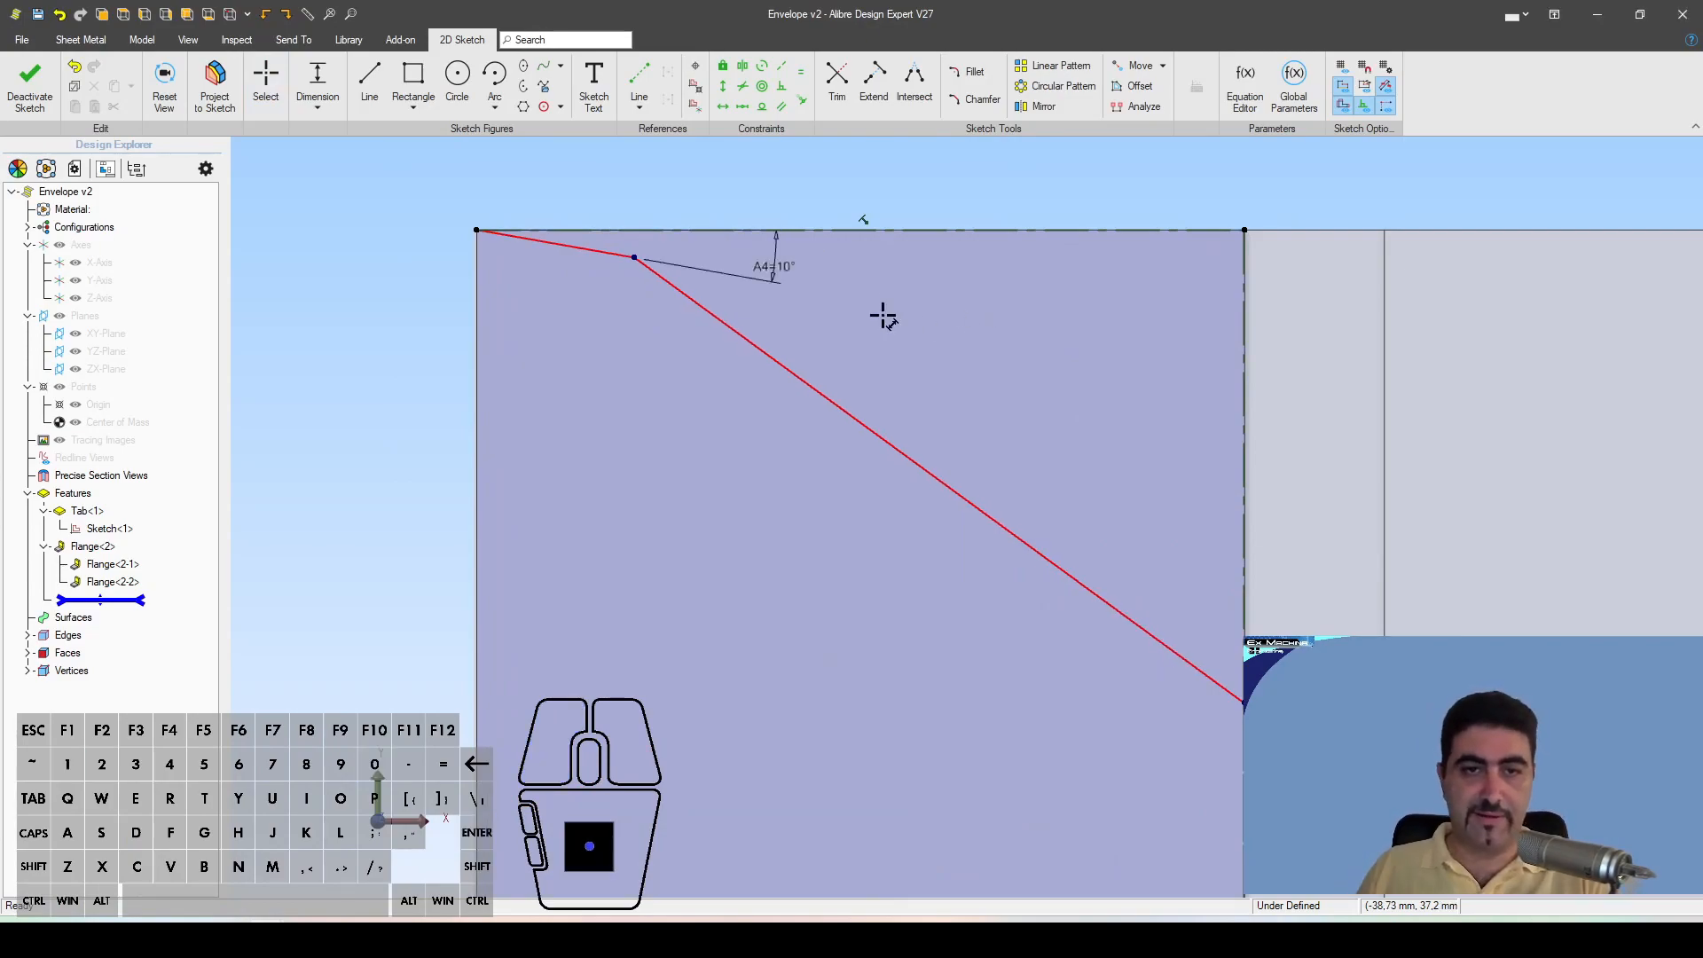
# Step: Align the two intermediate vertices vertically and make the short upper and lower lines equal in length
pyautogui.scroll(-4, 886, 348)
pyautogui.scroll(2, 833, 519)
pyautogui.press('Escape')
pyautogui.hotkey('shift', 'v')
pyautogui.click(743, 177)
pyautogui.click(755, 729)
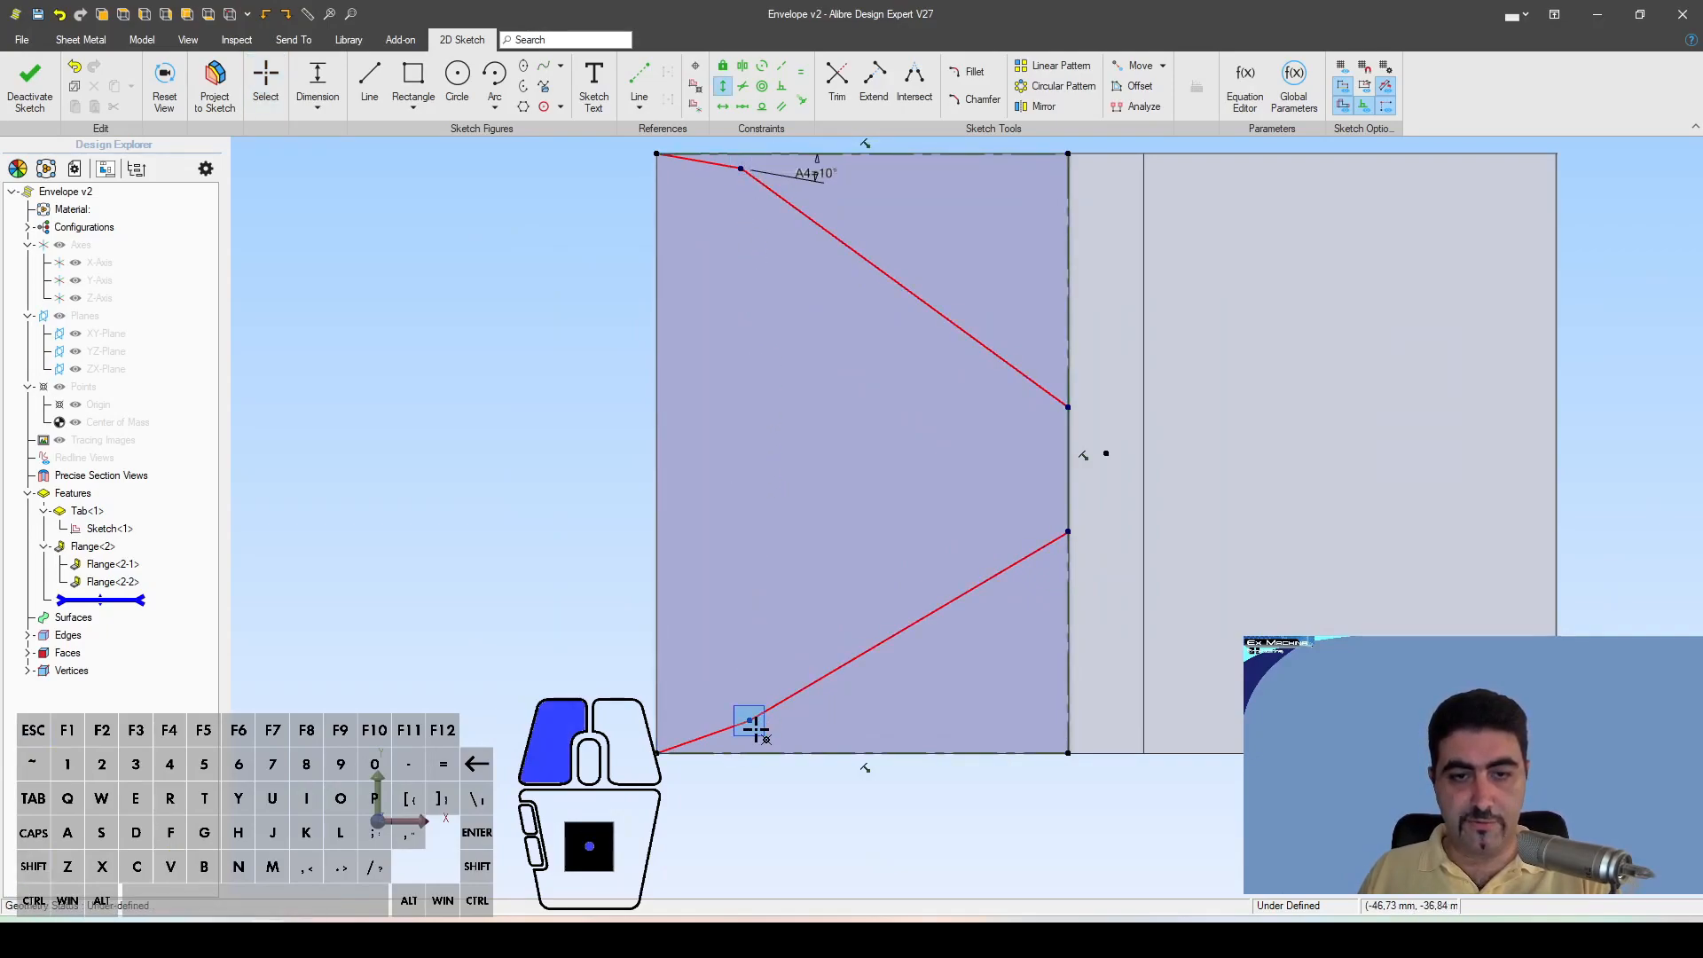
pyautogui.press('=')
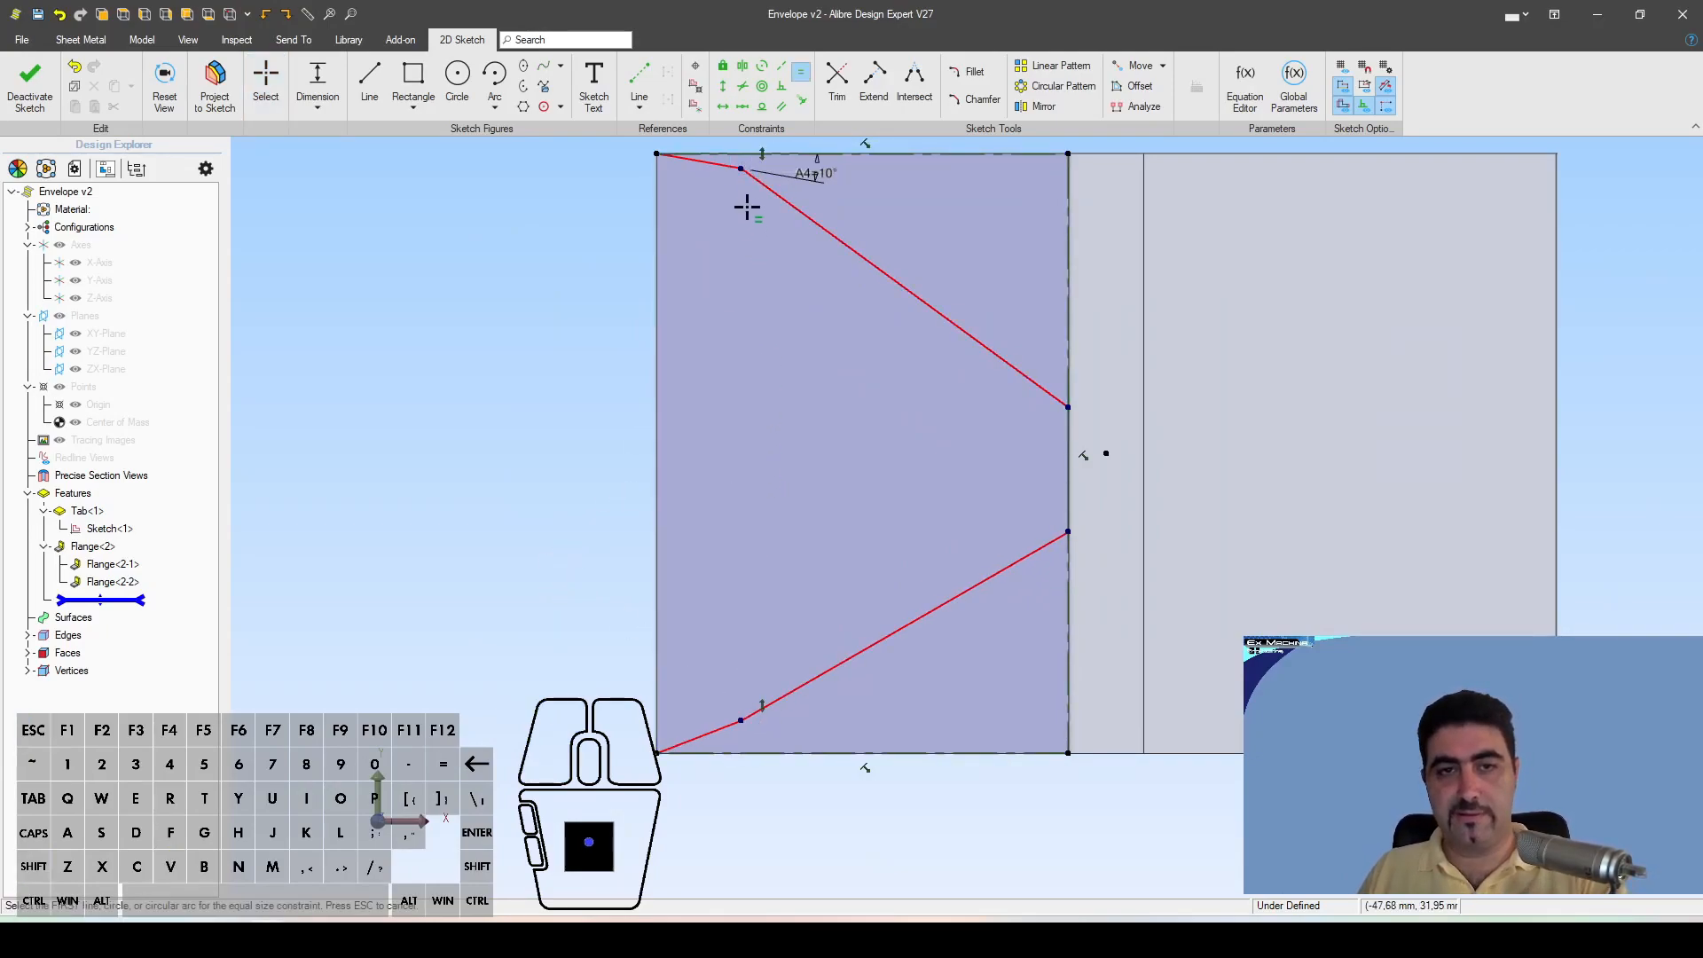
pyautogui.click(706, 162)
pyautogui.click(693, 747)
pyautogui.press('Escape')
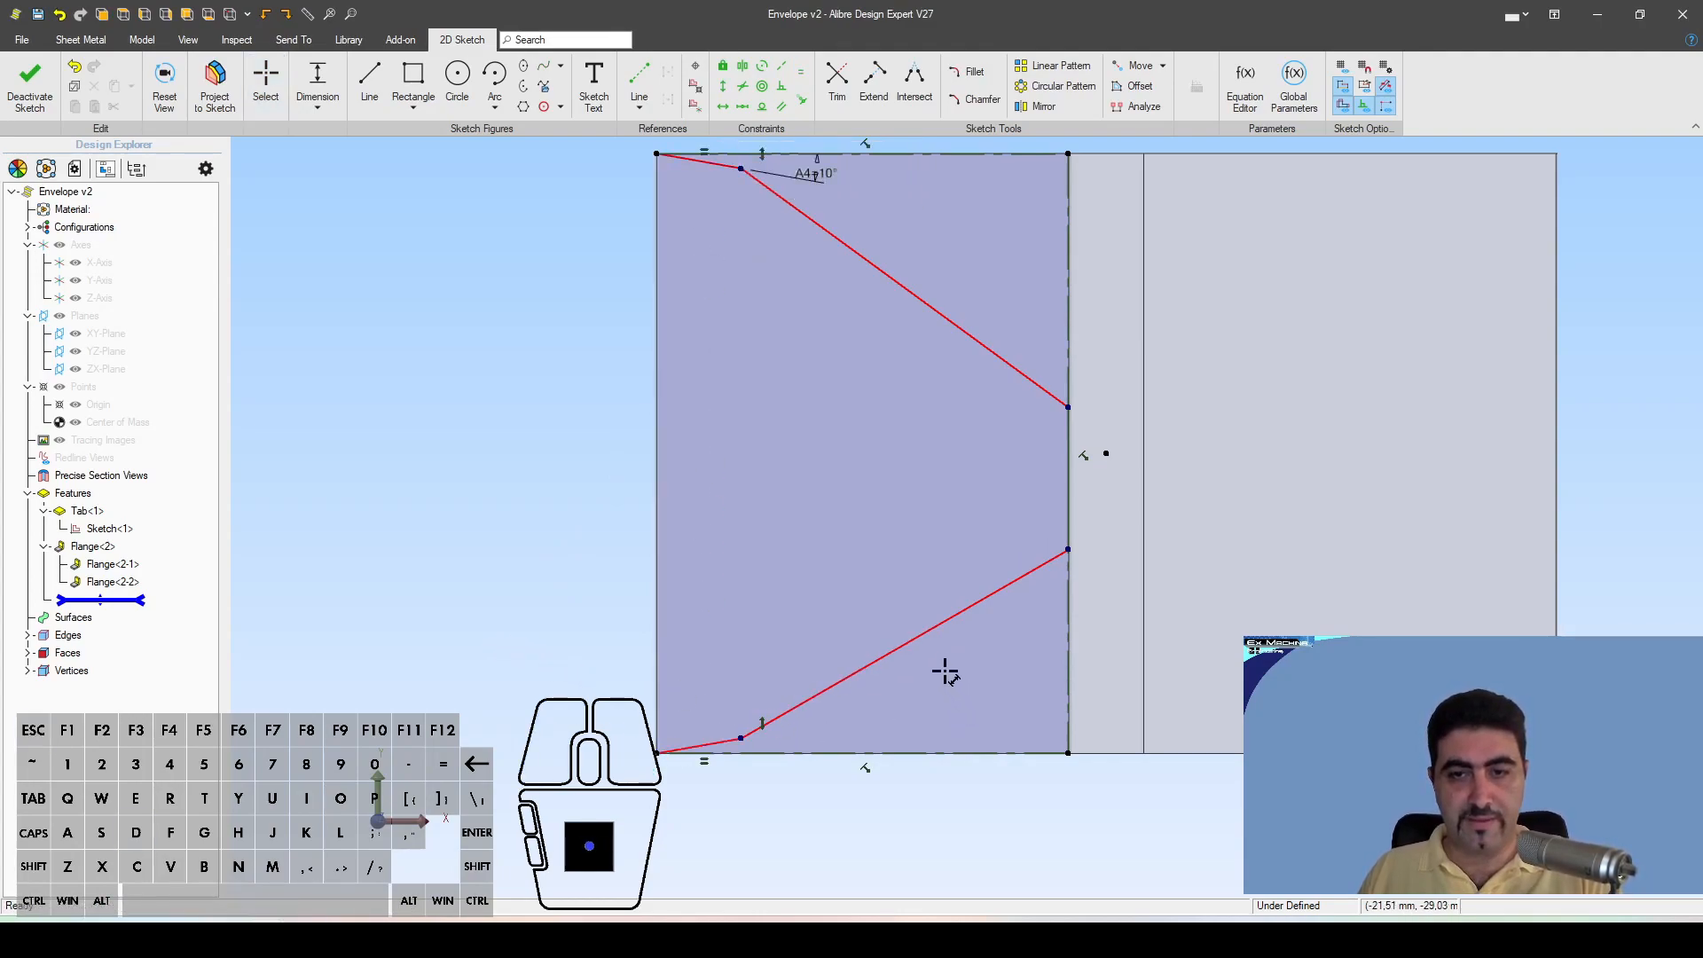
# Step: Dimension the angle between the long lower line and the flange's lower edge as 30°
pyautogui.click(906, 650)
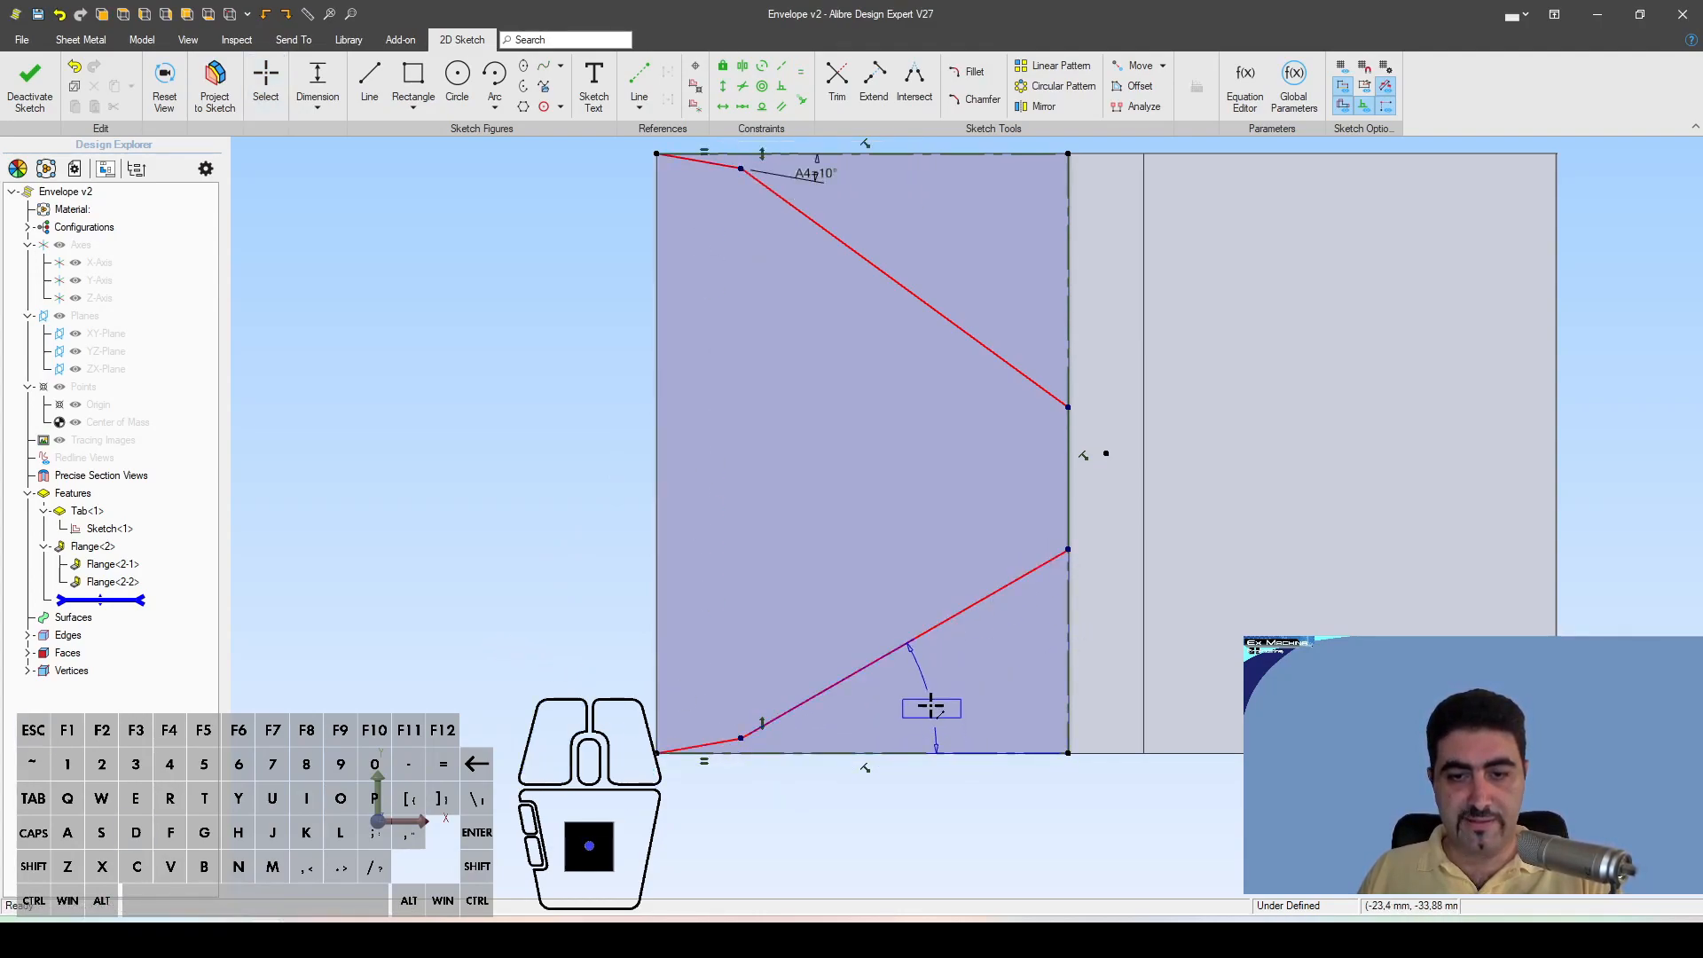
pyautogui.click(997, 750)
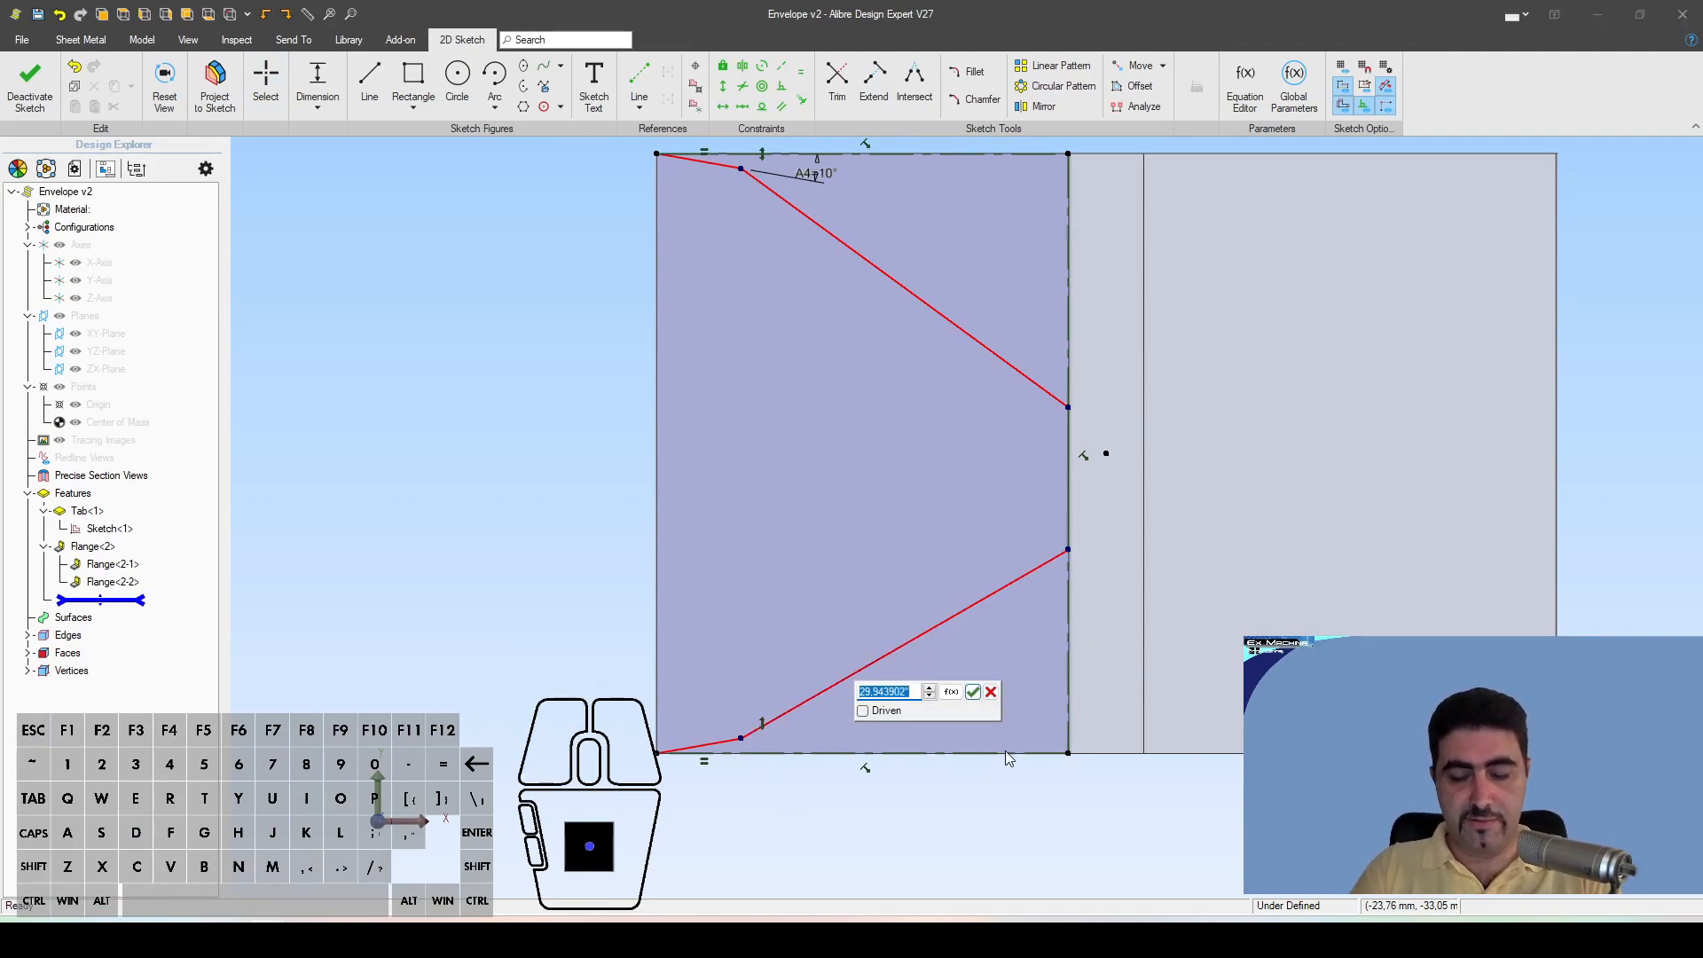
pyautogui.write('30')
pyautogui.press('Return')
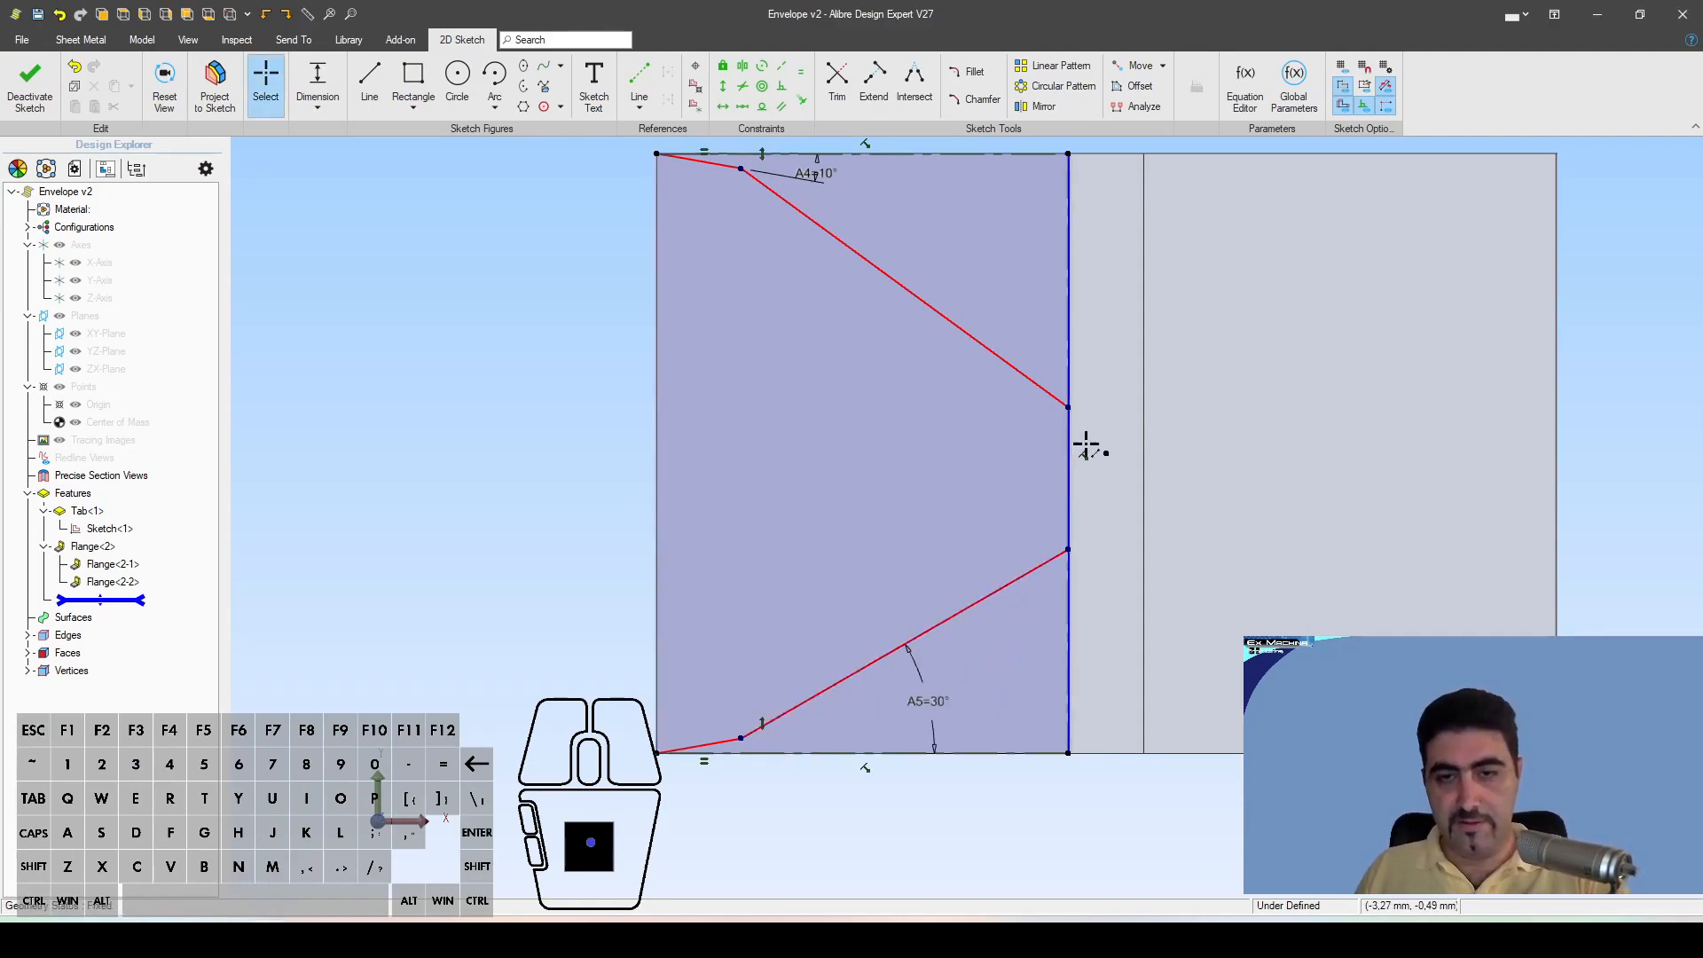
# Step: Centre the two inner endpoints about the origin with a midpoint constraint, and move the upper endpoint to test the profile's symmetry
pyautogui.click(1068, 405)
pyautogui.click(1068, 548)
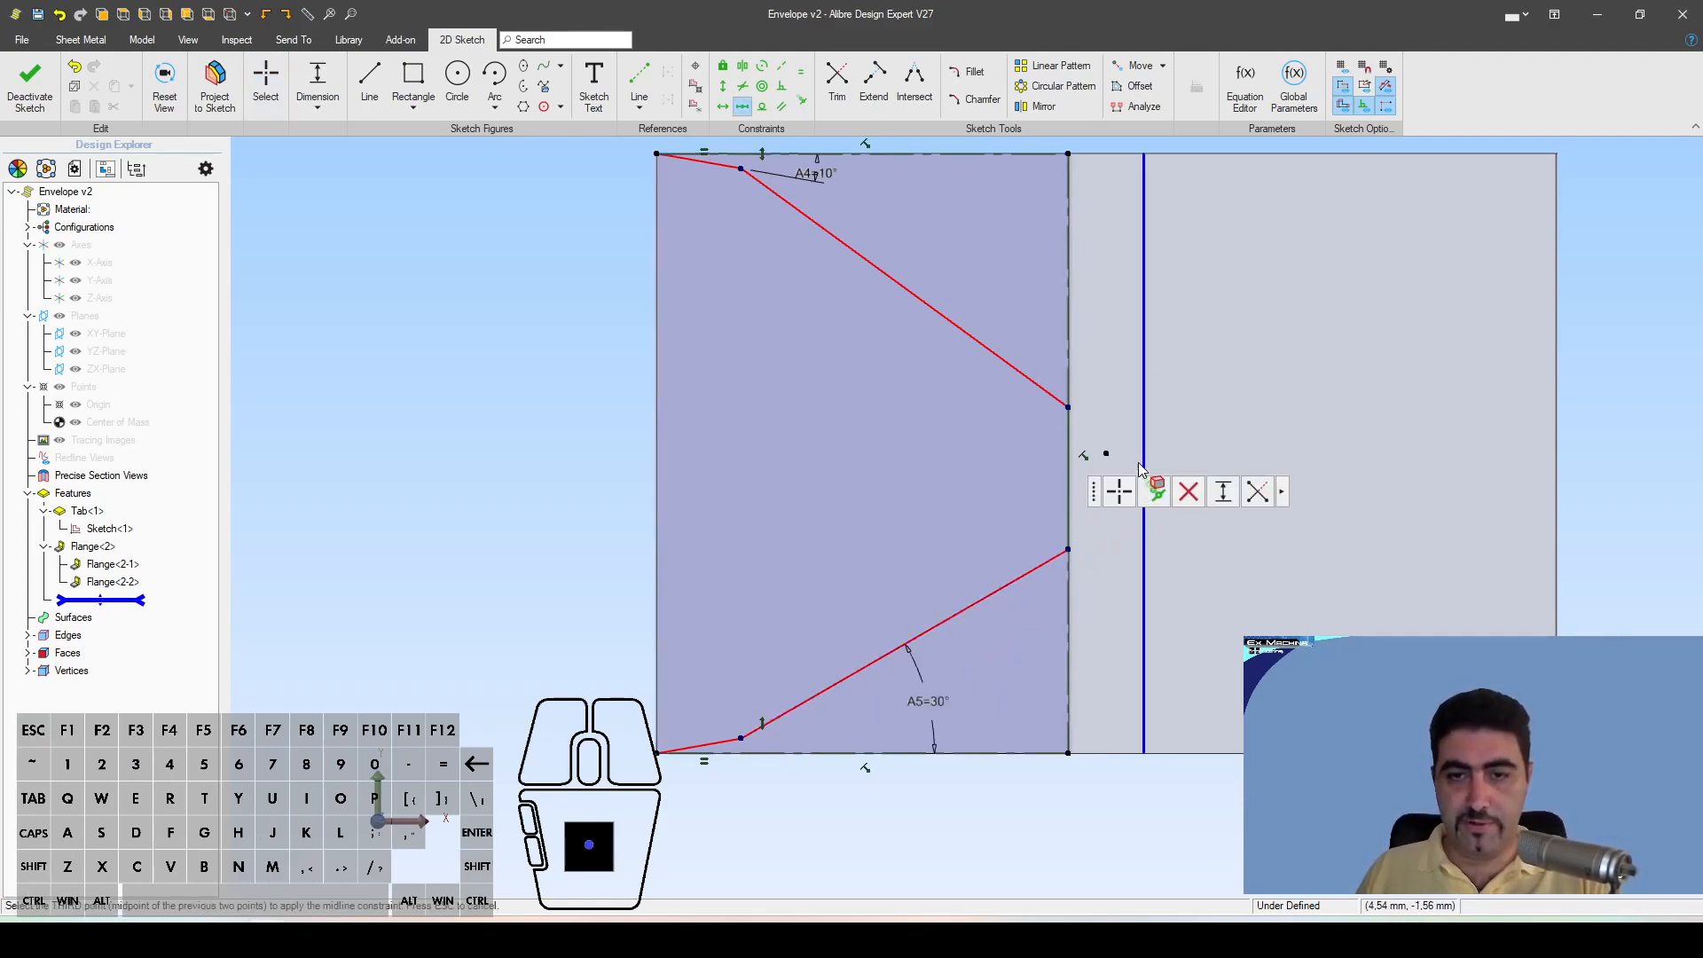
pyautogui.click(1105, 453)
pyautogui.press('Escape')
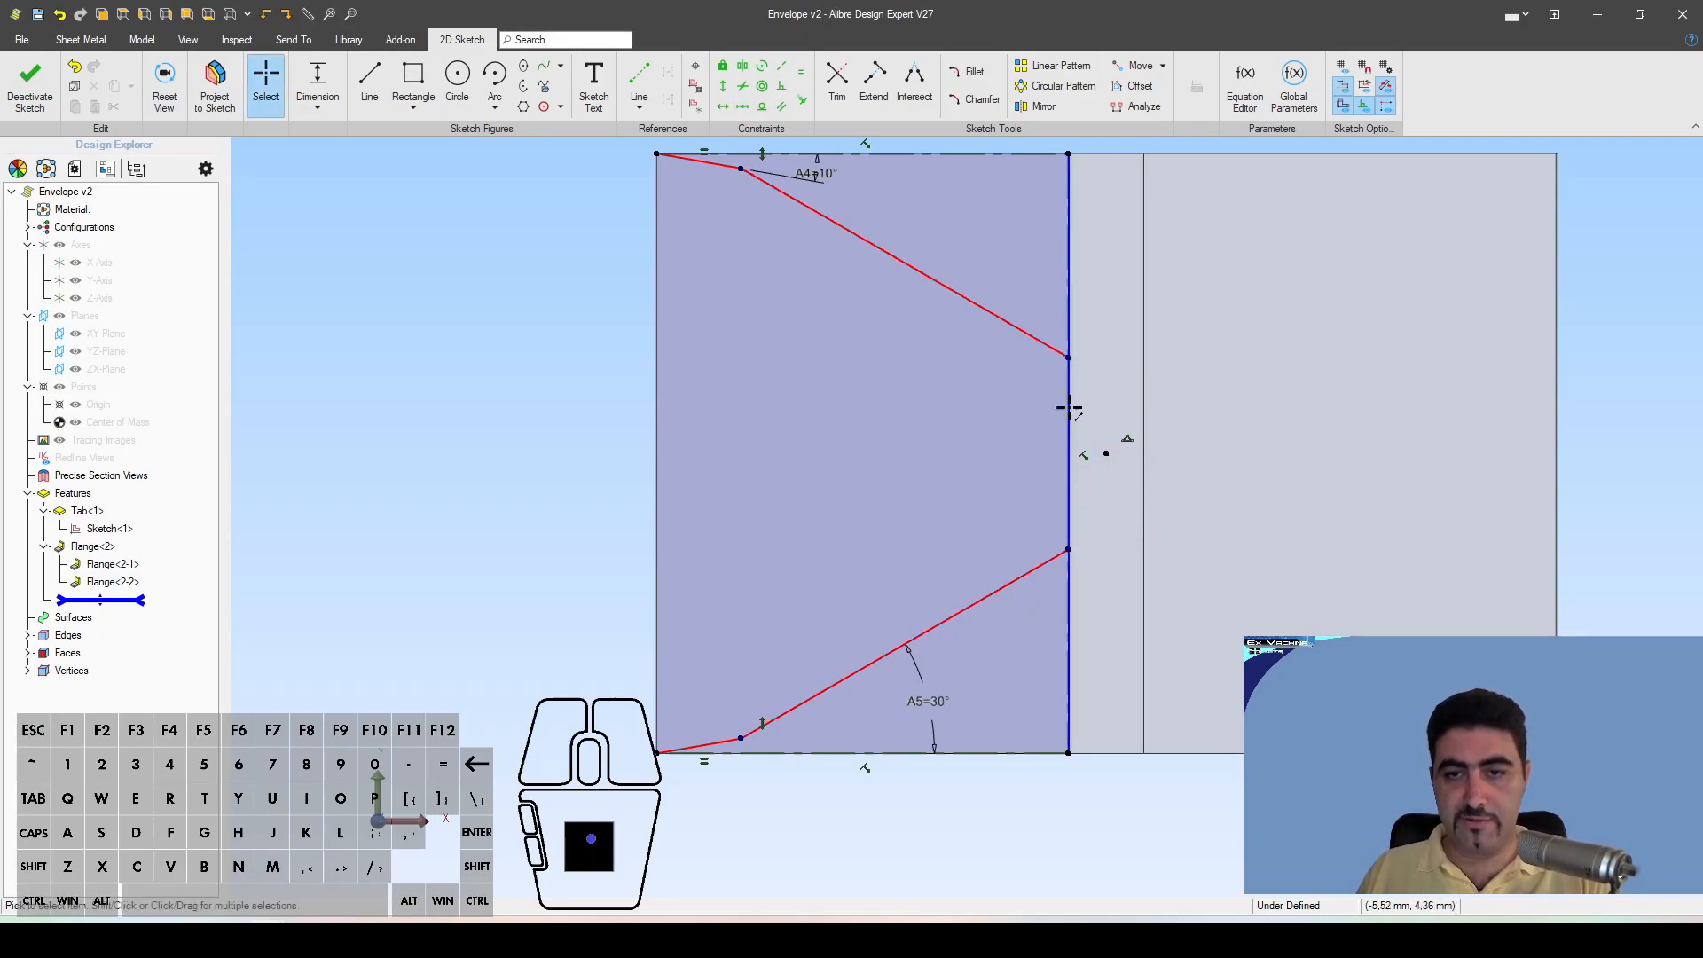
pyautogui.click(1069, 358)
pyautogui.moveTo(1070, 357)
pyautogui.mouseDown()
pyautogui.moveTo(1066, 429)
pyautogui.moveTo(1074, 321)
pyautogui.moveTo(1074, 368)
pyautogui.moveTo(1076, 340)
pyautogui.mouseUp()
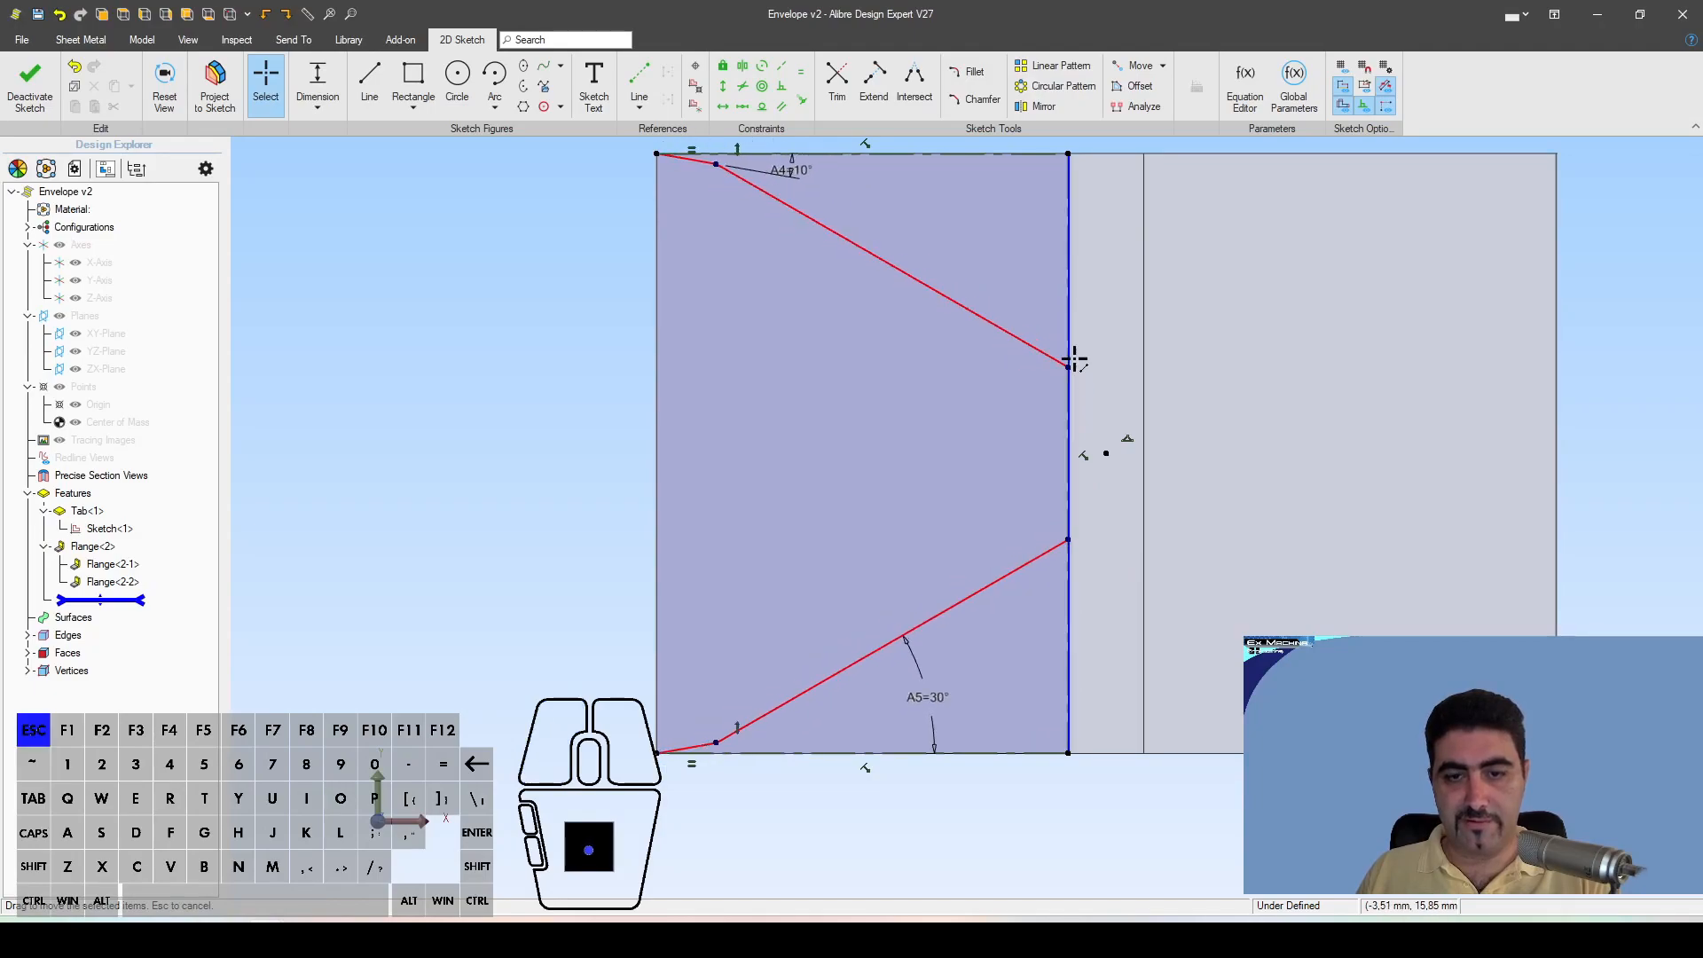
# Step: Try a 45° angle for the long lower line and move the profile's inner endpoint along the inner edge
pyautogui.doubleClick(923, 699)
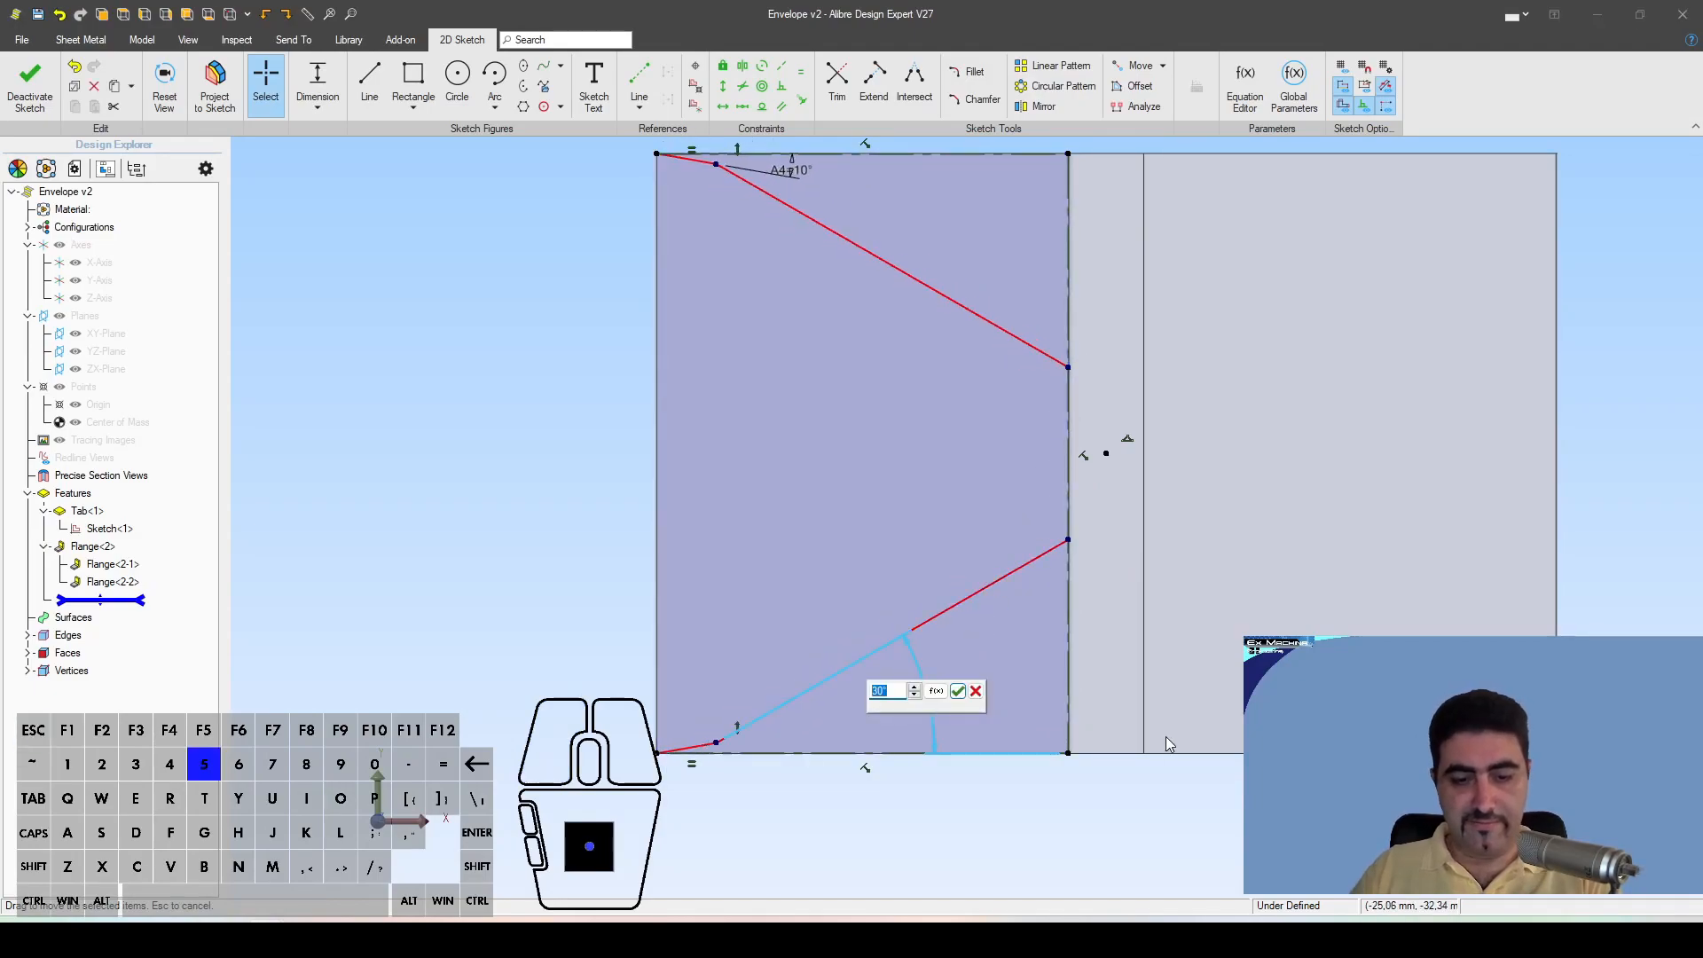
pyautogui.write('45')
pyautogui.press('Return')
pyautogui.press('Escape')
pyautogui.moveTo(1069, 388); pyautogui.dragTo(1066, 503)
# Step: Set the long lower line's angle to 40° and move the lower intermediate vertex toward the flange's outer edge
pyautogui.doubleClick(926, 712)
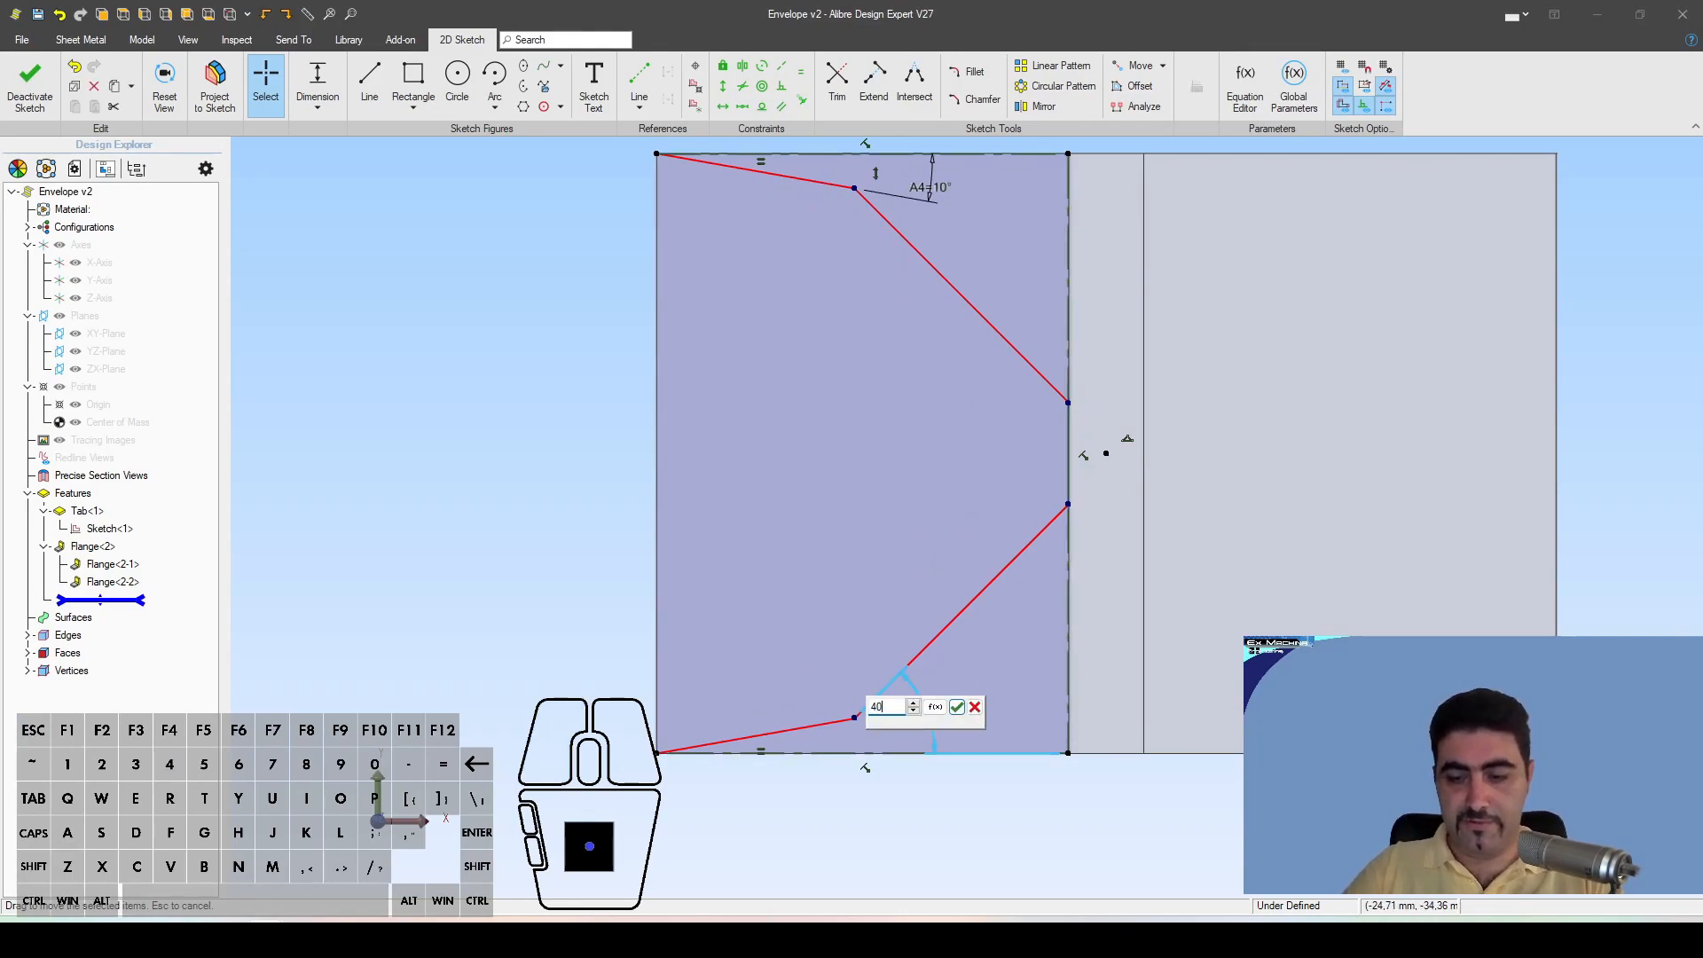
pyautogui.press('Return')
pyautogui.press('Escape')
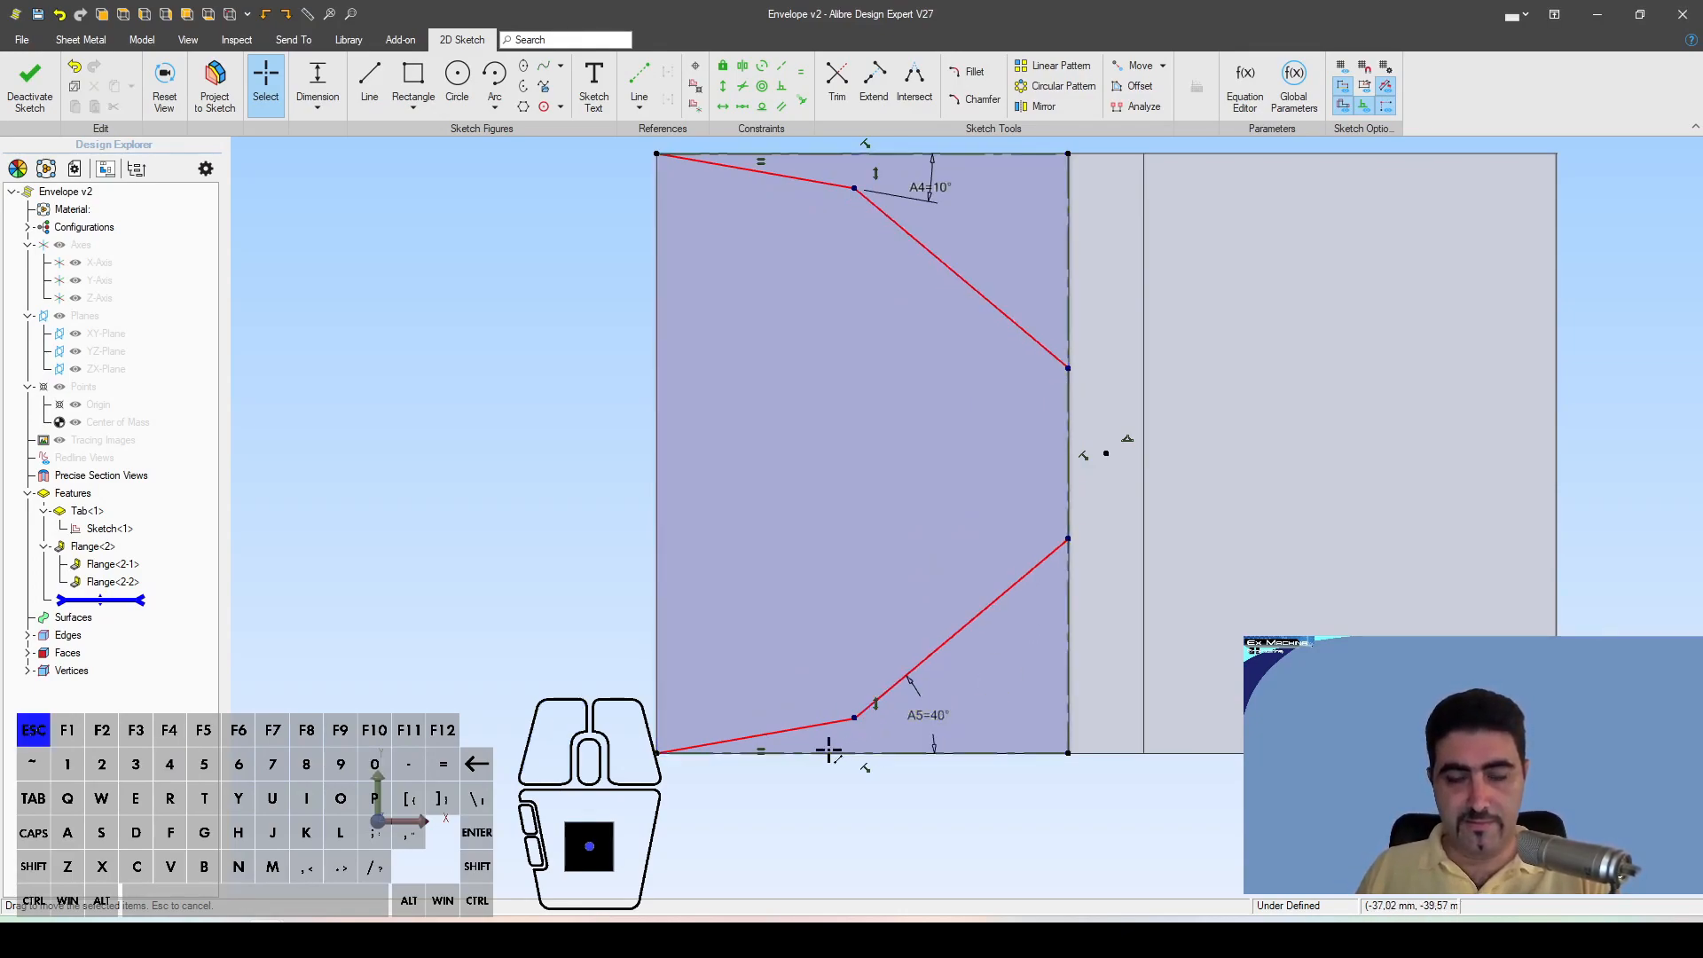
pyautogui.moveTo(849, 720)
pyautogui.mouseDown()
pyautogui.moveTo(783, 726)
pyautogui.moveTo(799, 729)
pyautogui.mouseUp()
# Step: Dimension the gap between the two inner endpoints as 15 mm
pyautogui.click(1083, 455)
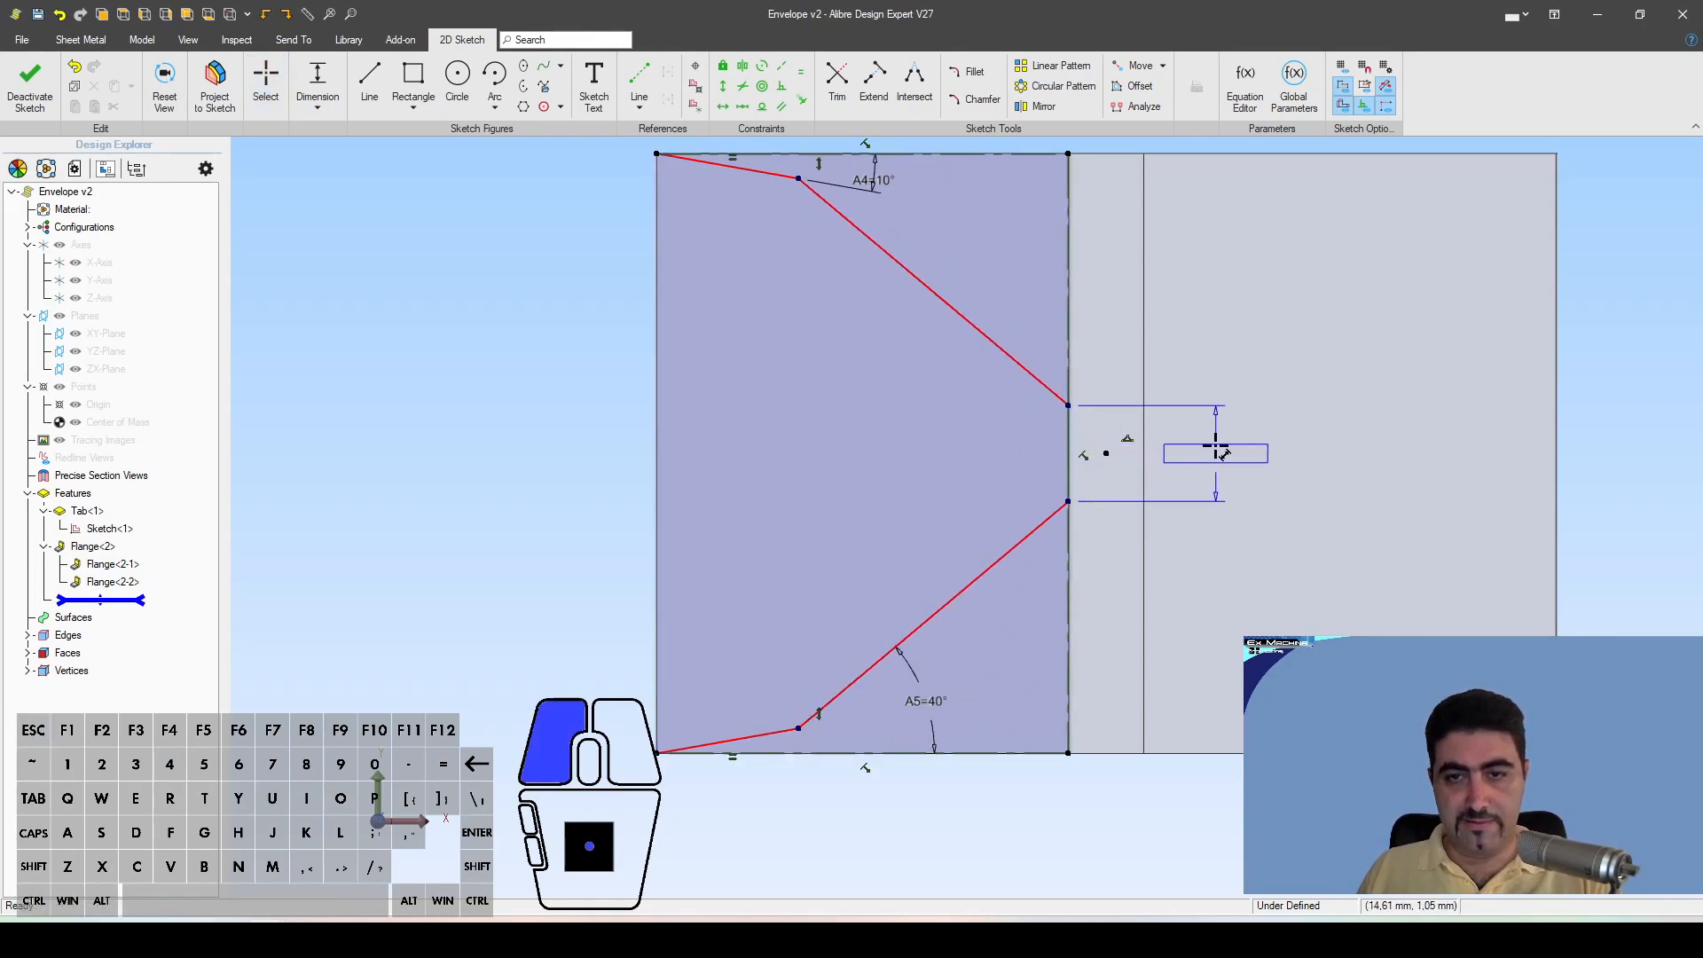
pyautogui.write('15')
pyautogui.press('Return')
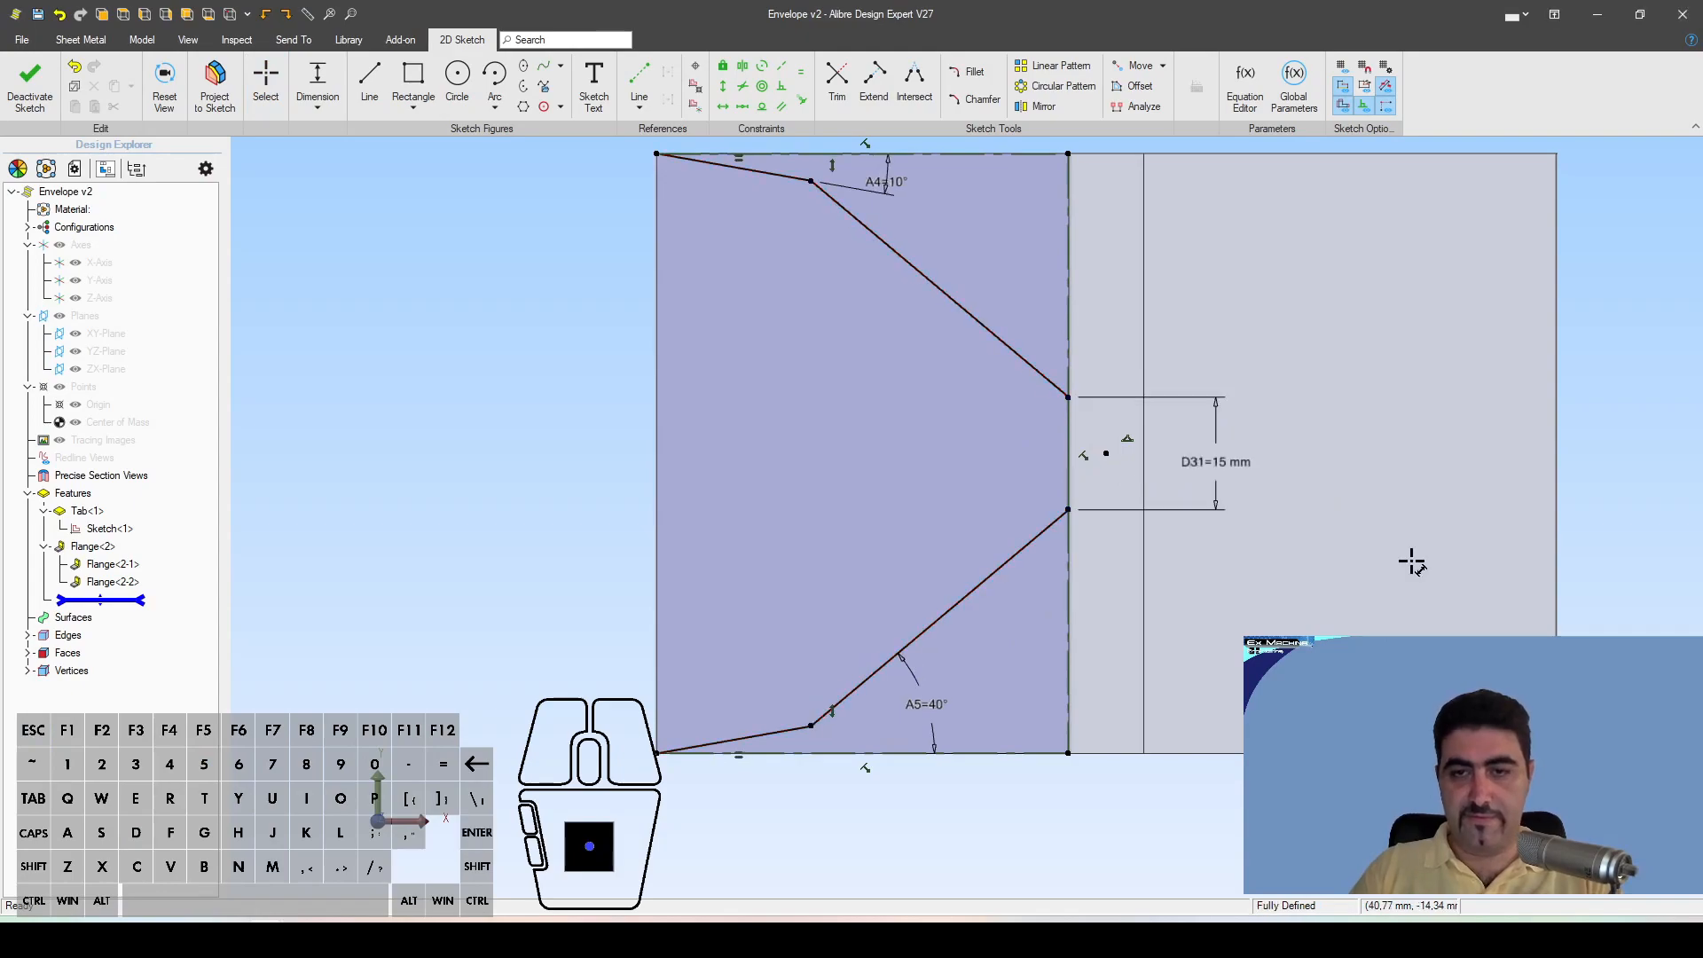
pyautogui.press('Escape')
# Step: Close both corner profiles with lines along the flange's upper and lower edges and up to the inner endpoints
pyautogui.scroll(-2, 758, 511)
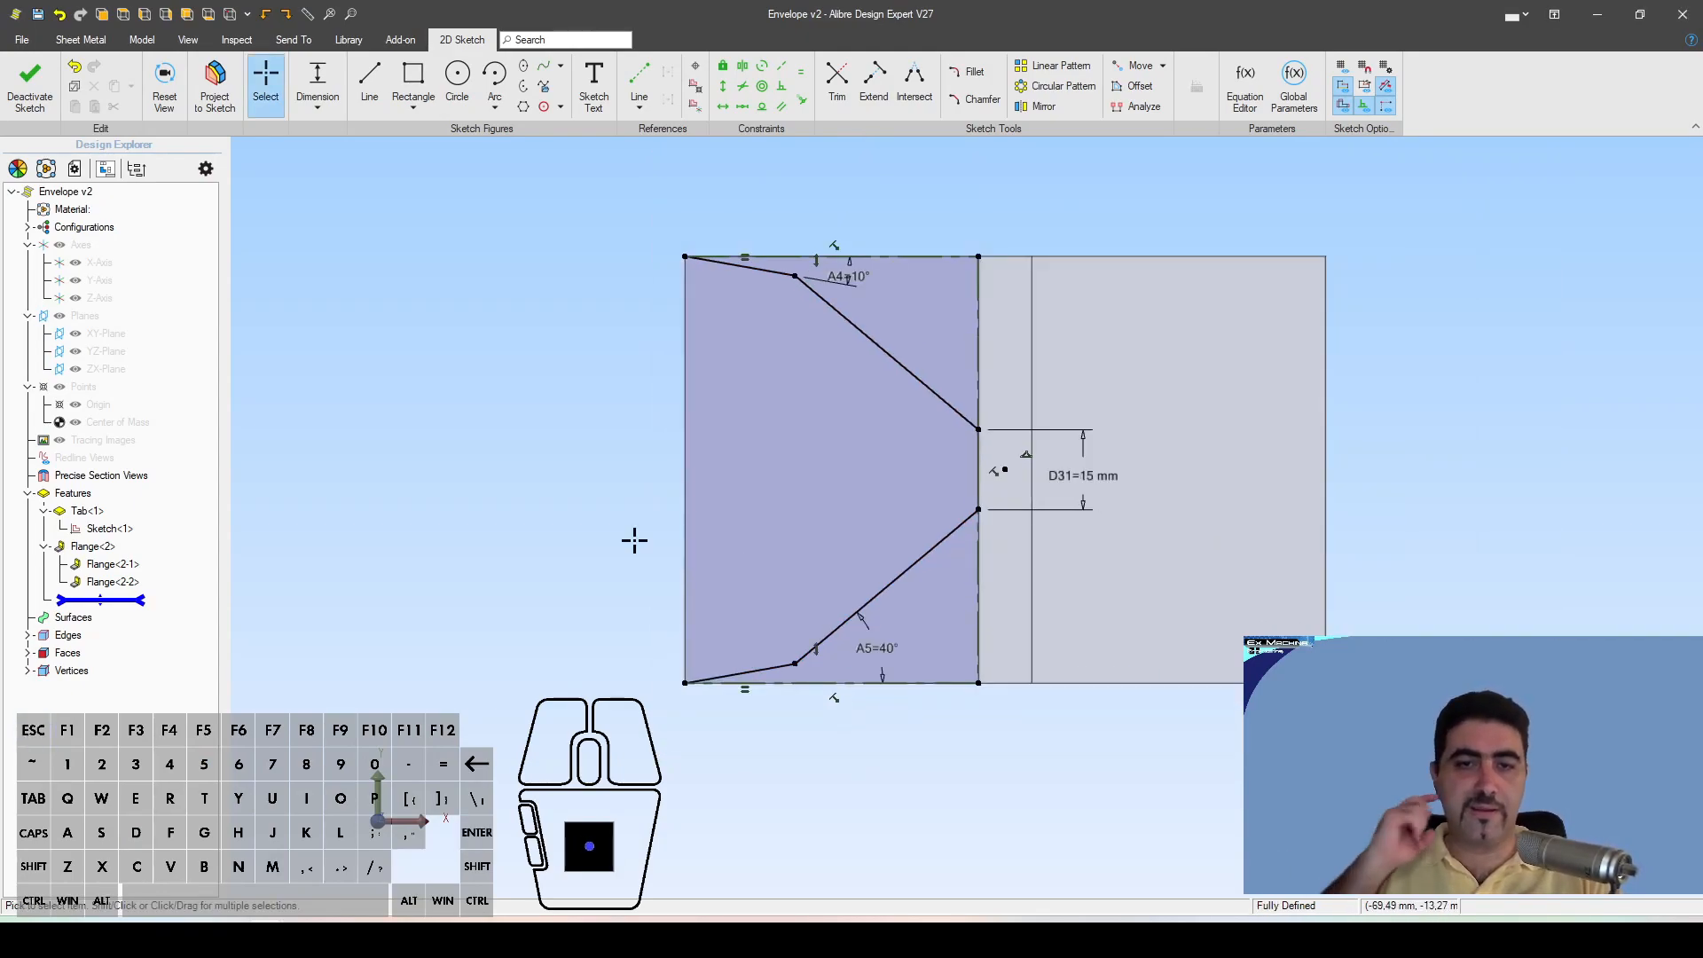
pyautogui.press('l')
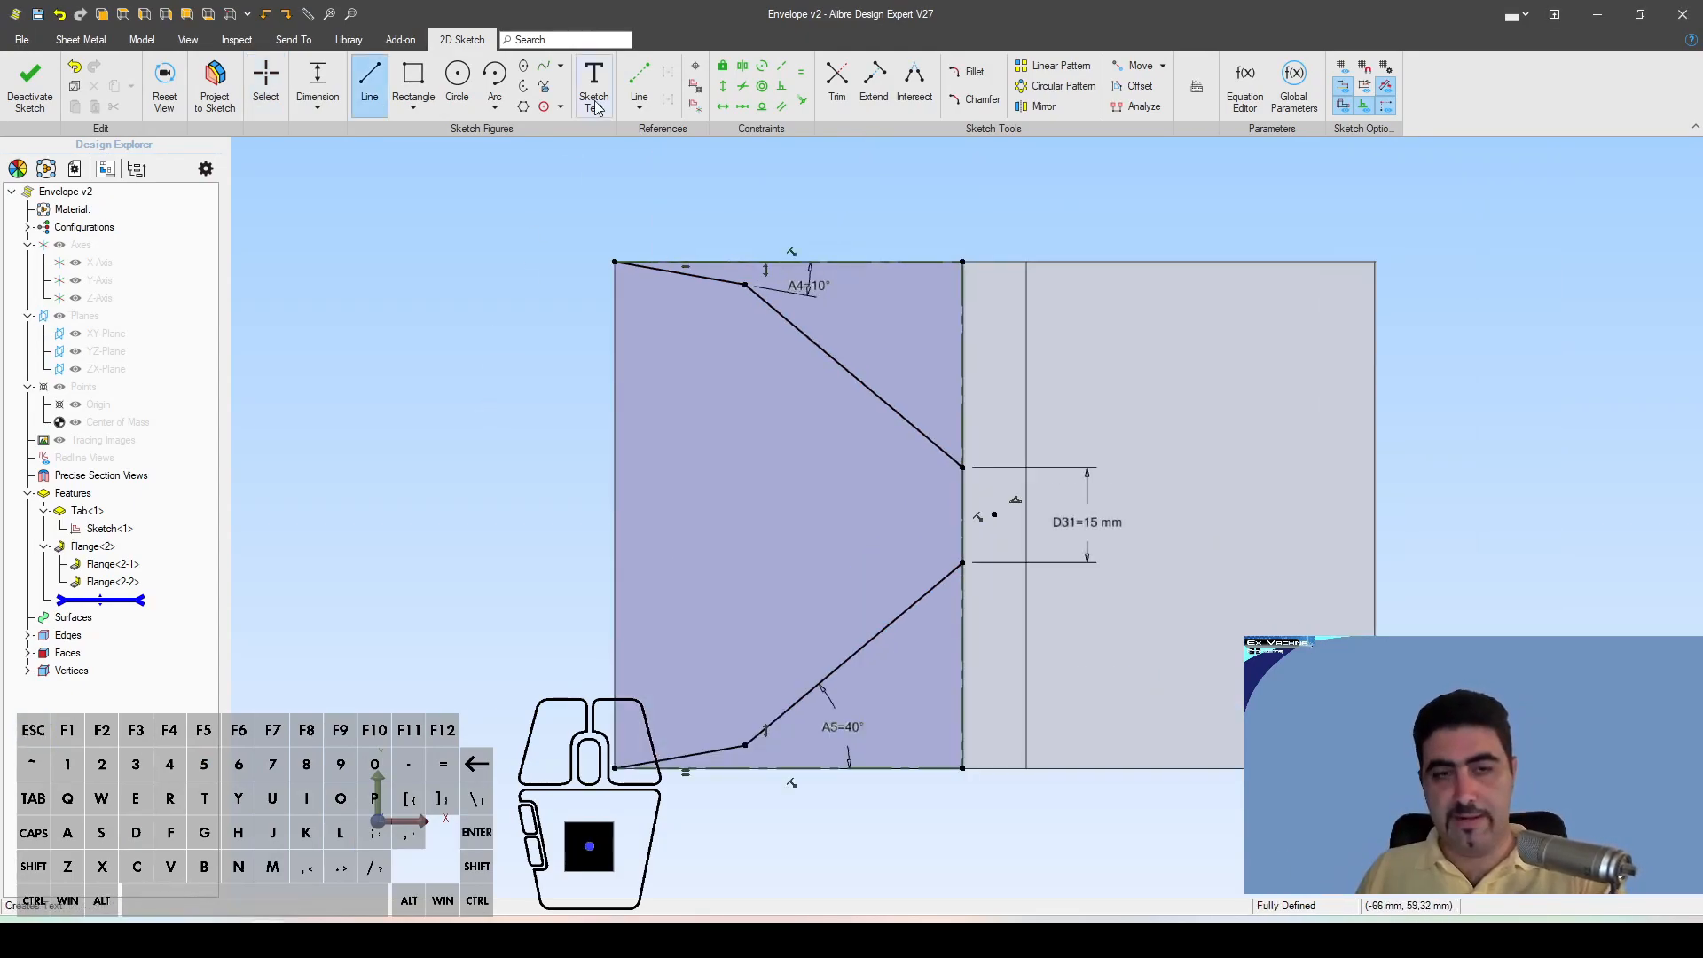
pyautogui.click(962, 467)
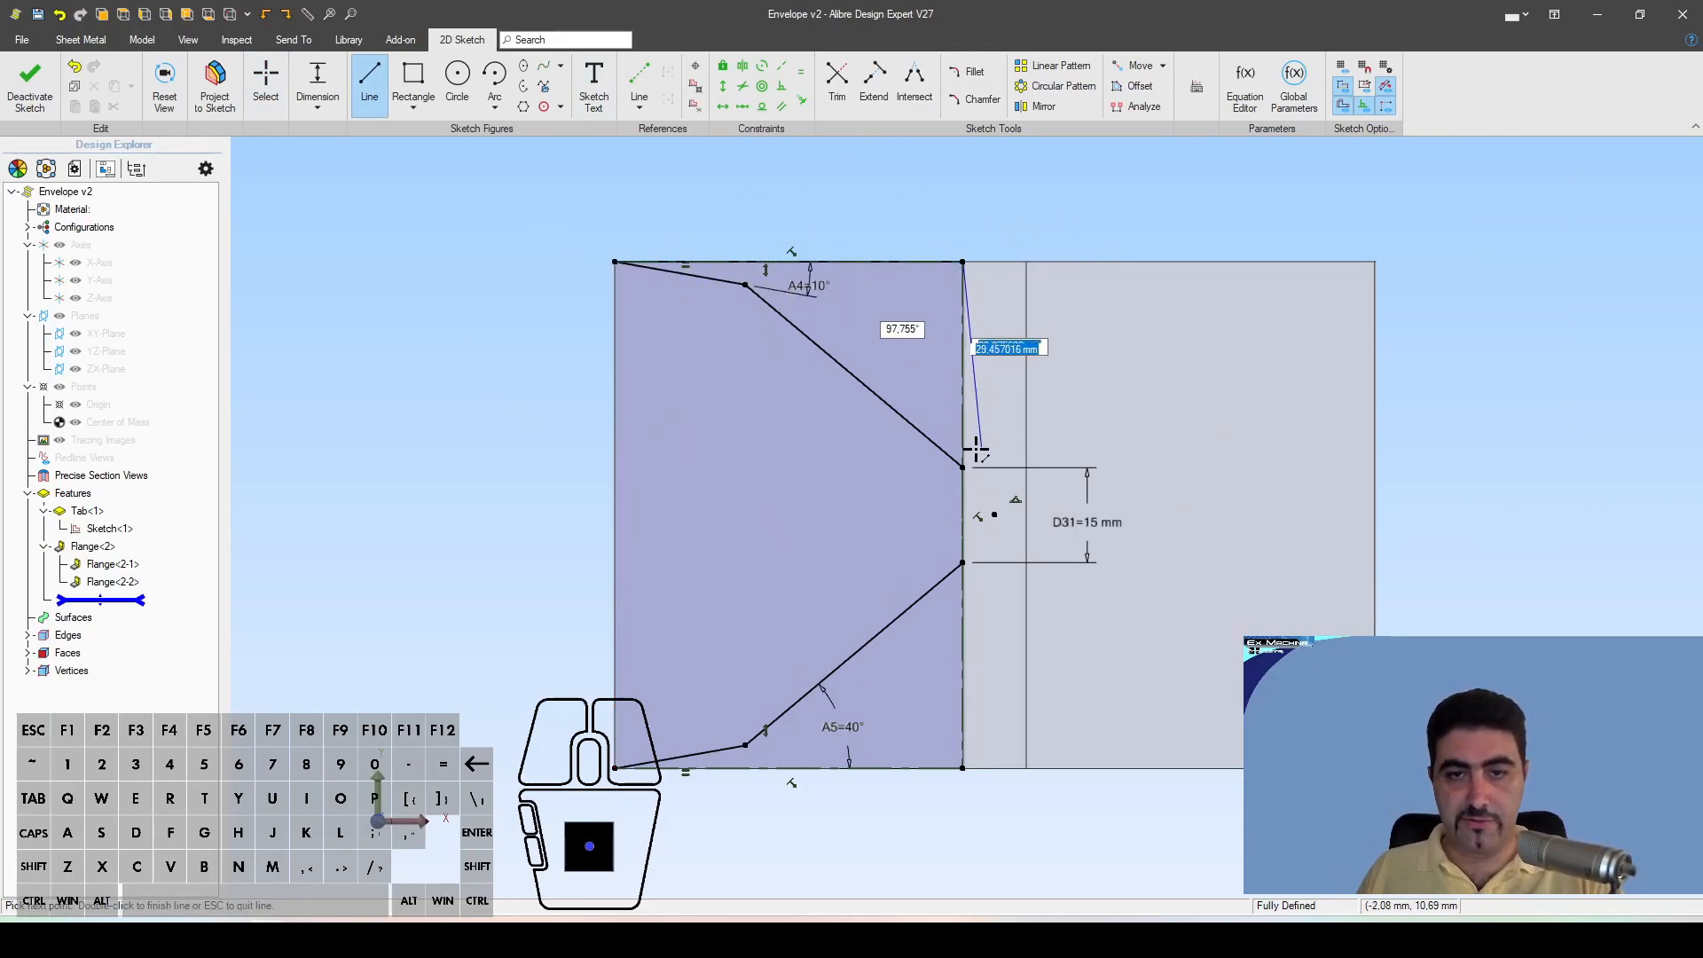
pyautogui.press('Escape')
pyautogui.click(615, 767)
pyautogui.click(962, 767)
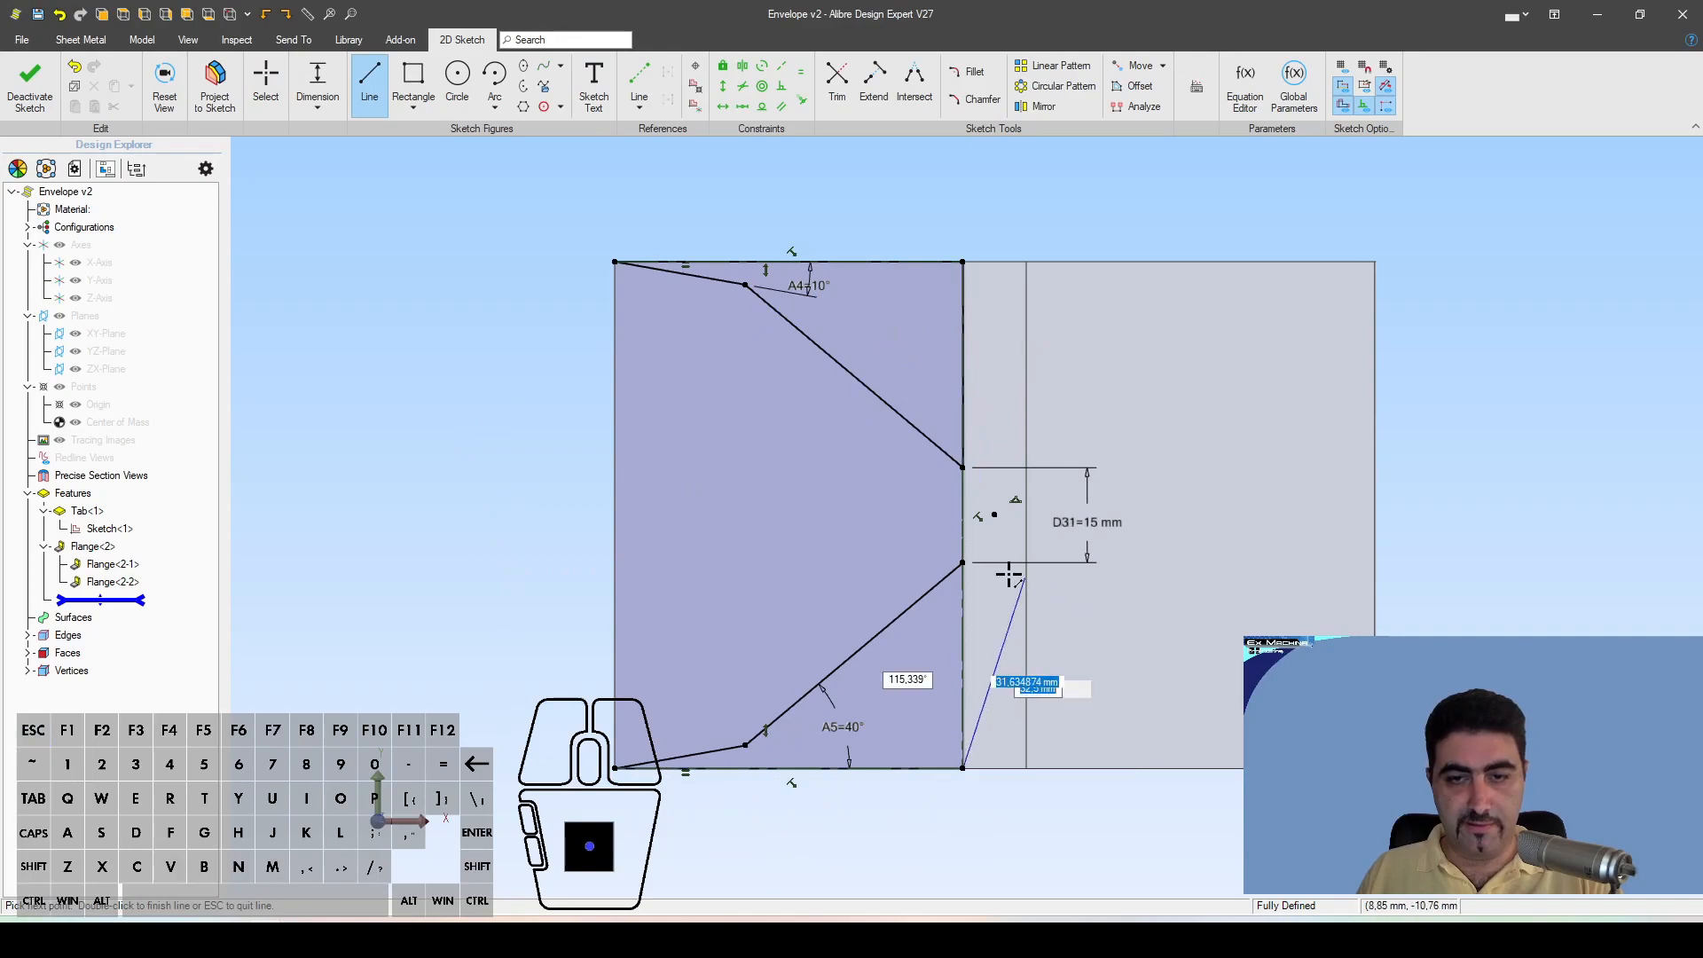
pyautogui.doubleClick(962, 562)
pyautogui.press('Escape')
# Step: Finish the sketch and cut both closed corner profiles out of the side flange to a depth of AD_Thickness
pyautogui.click(46, 99)
pyautogui.click(487, 85)
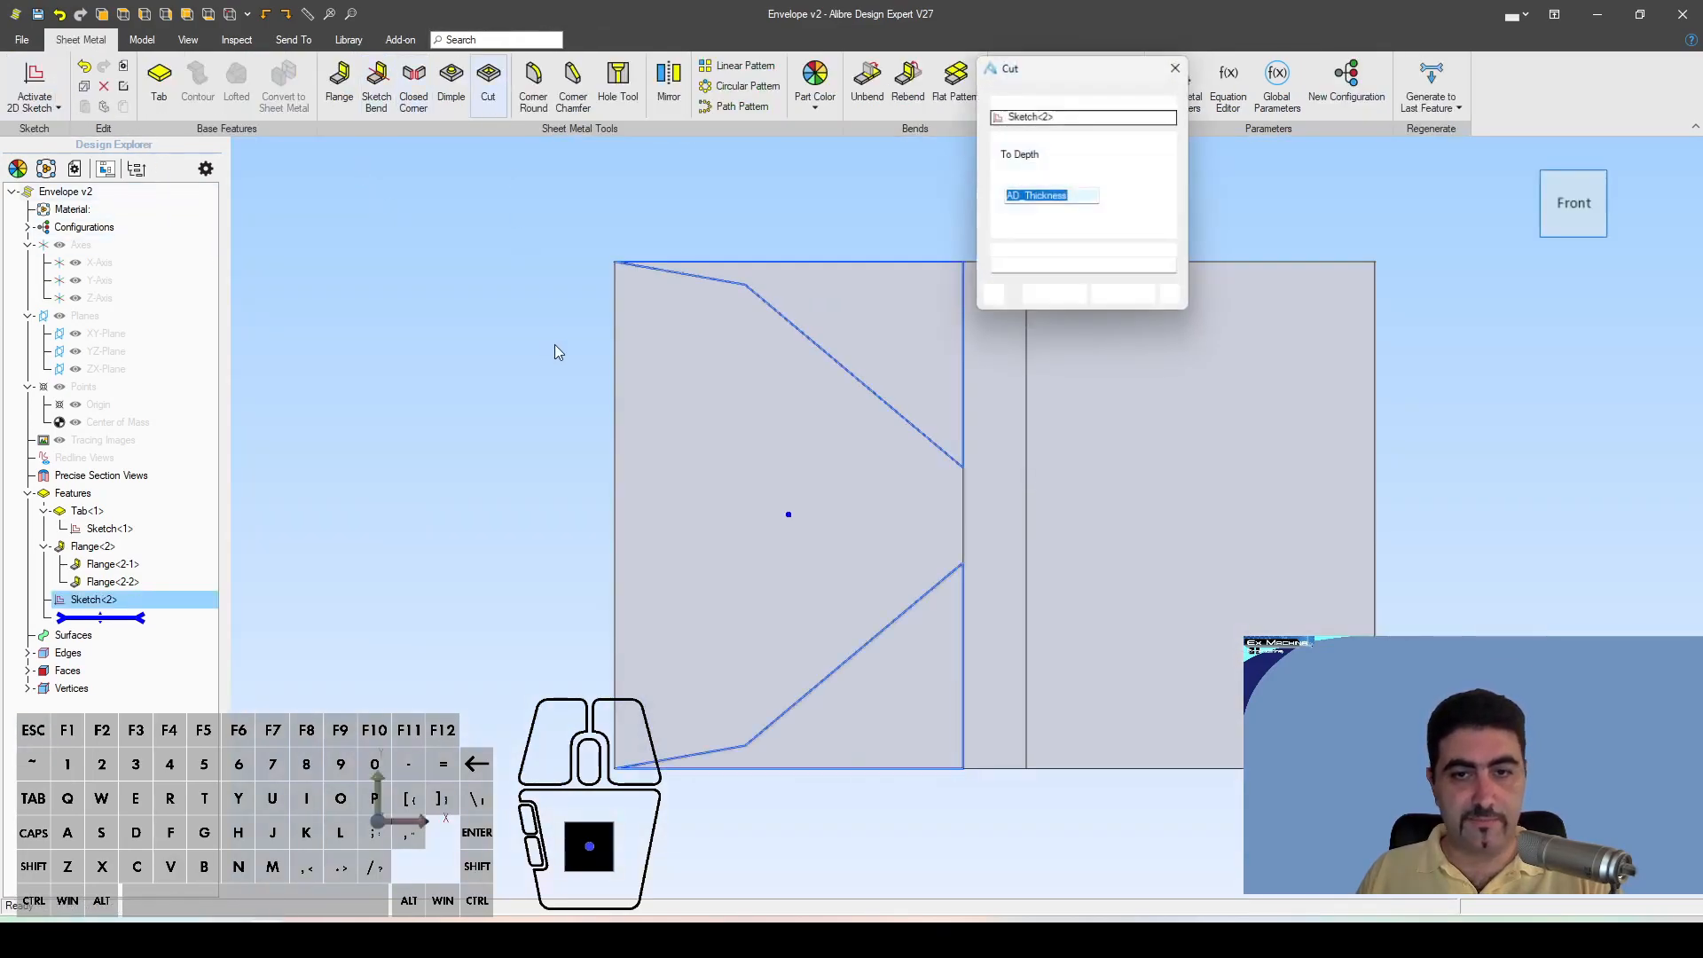
pyautogui.click(1057, 298)
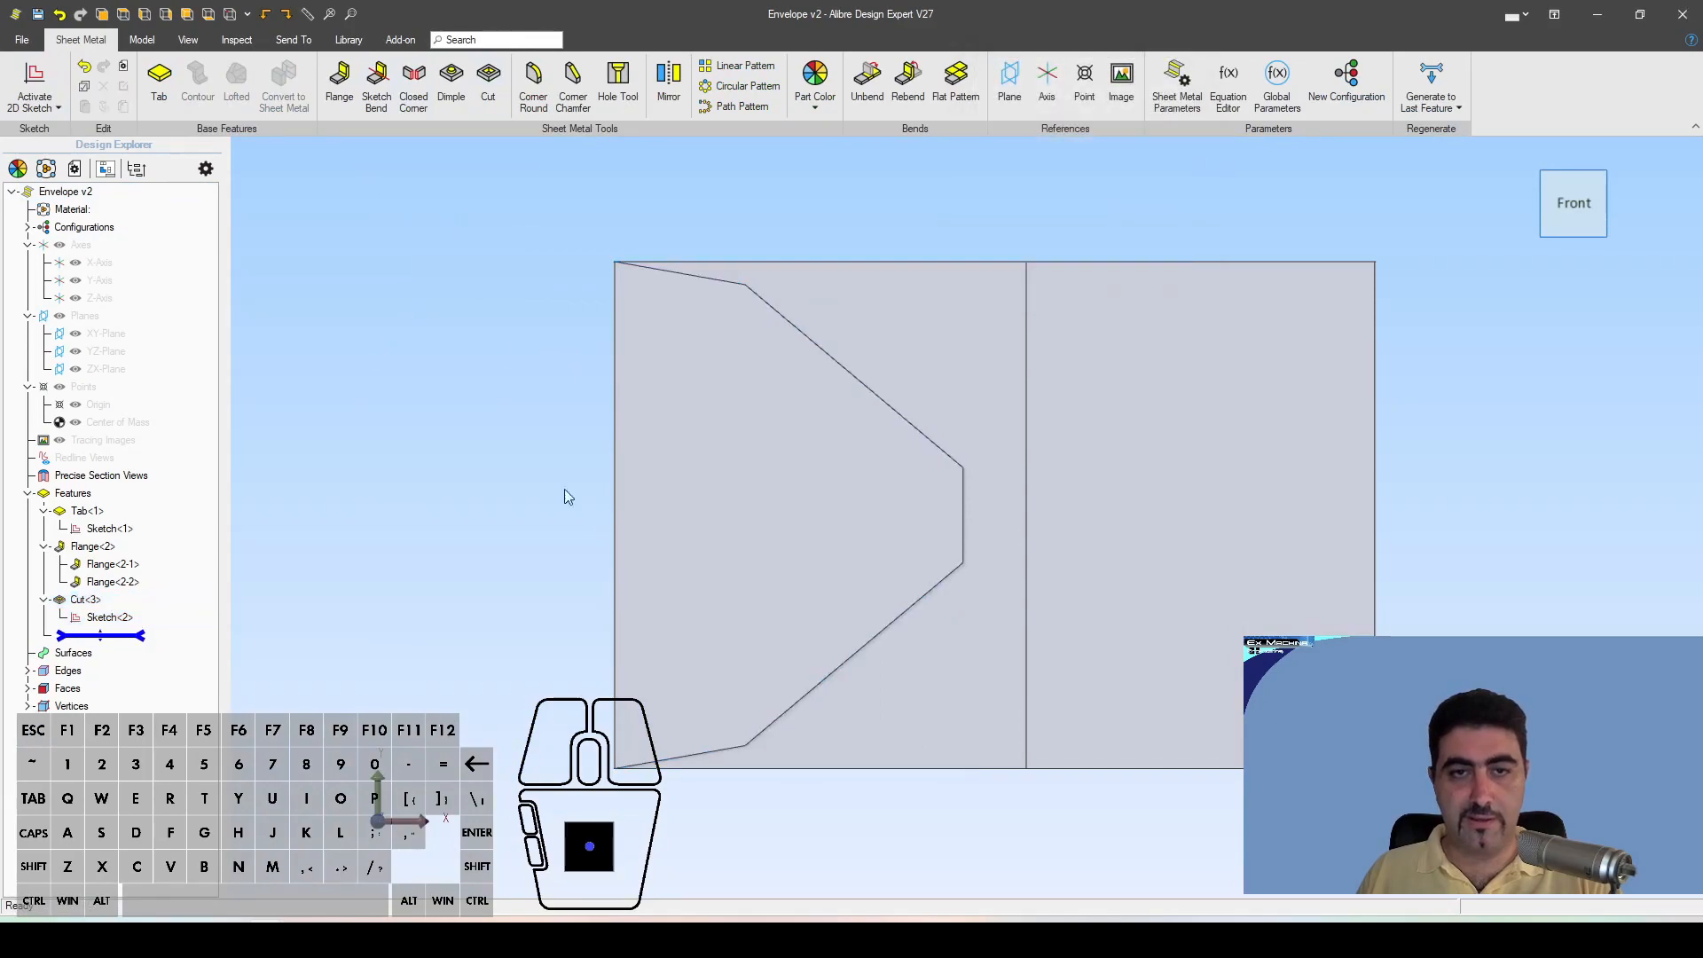
pyautogui.click(570, 530)
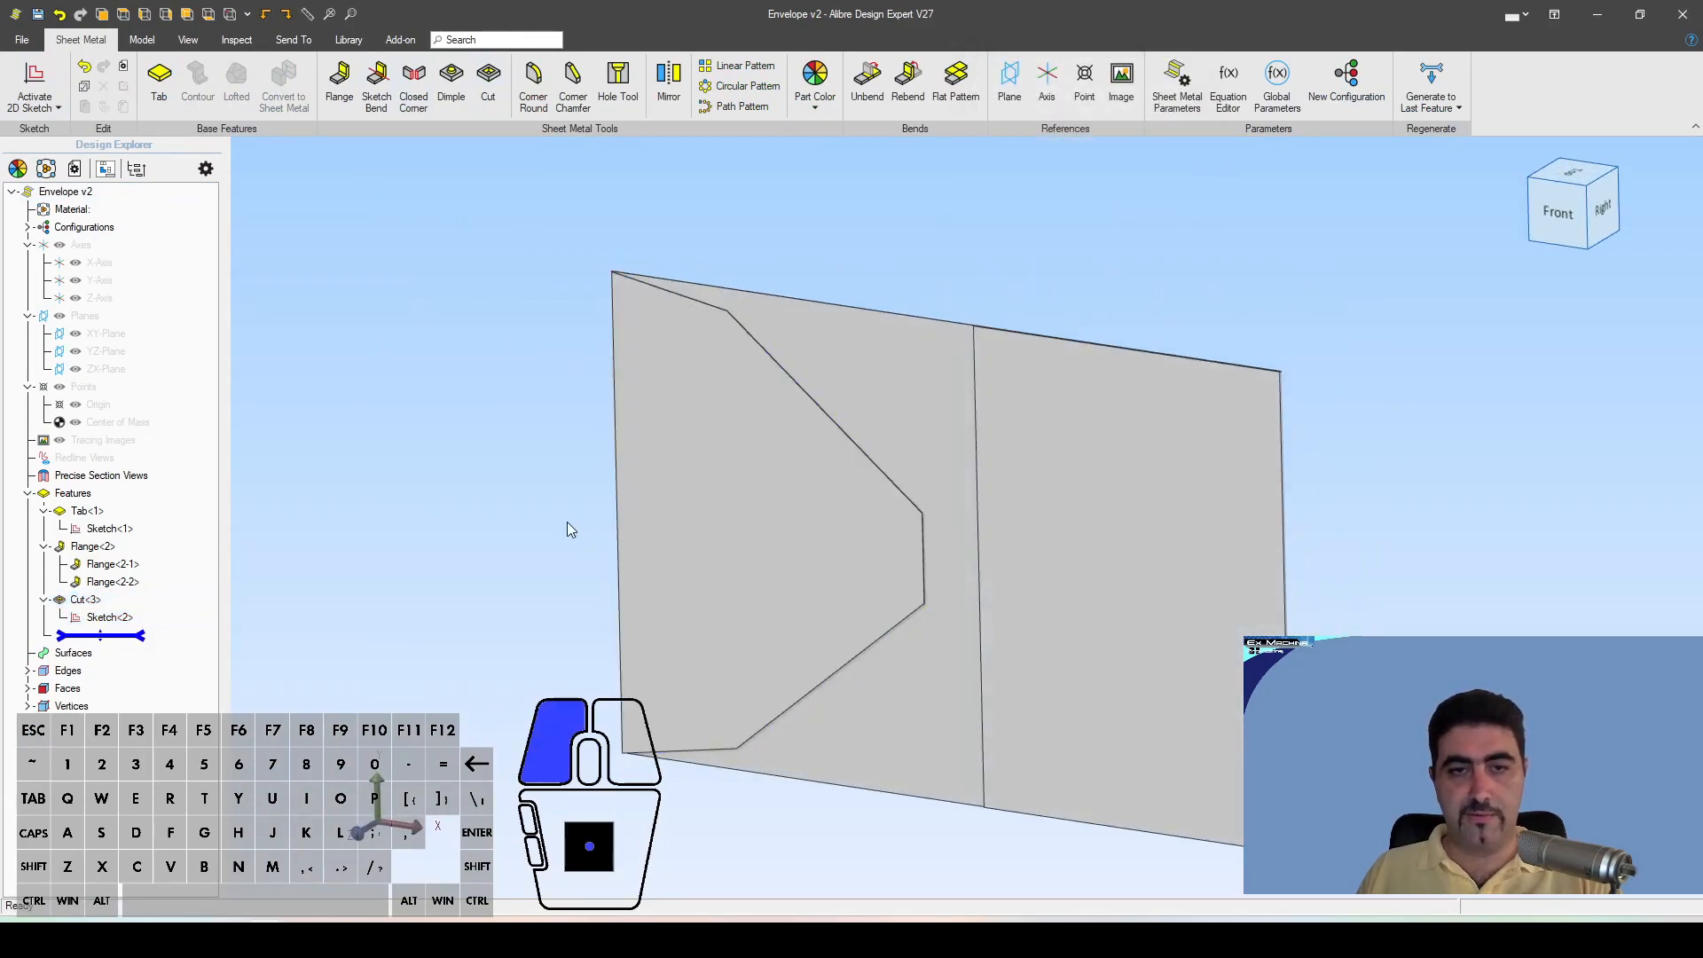
# Step: Mirror the corner cut about the YZ-Plane onto the opposite side flange, with Mirror Geometry enabled
pyautogui.click(668, 85)
pyautogui.click(87, 599)
pyautogui.click(1094, 291)
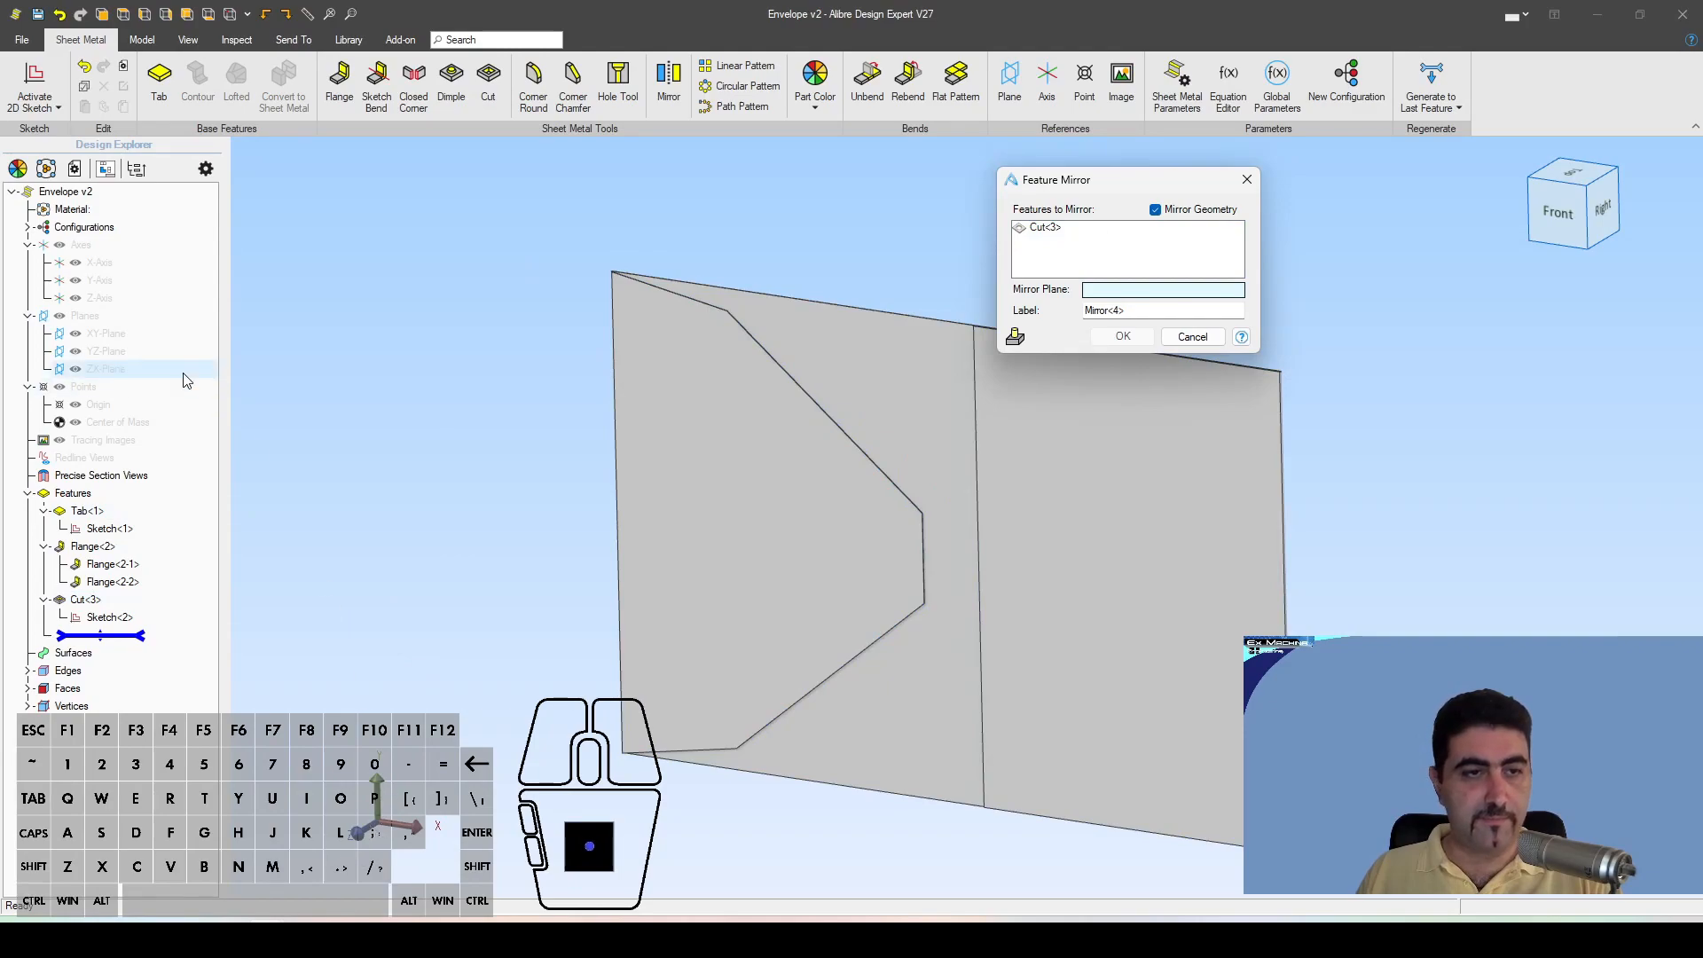
pyautogui.click(133, 351)
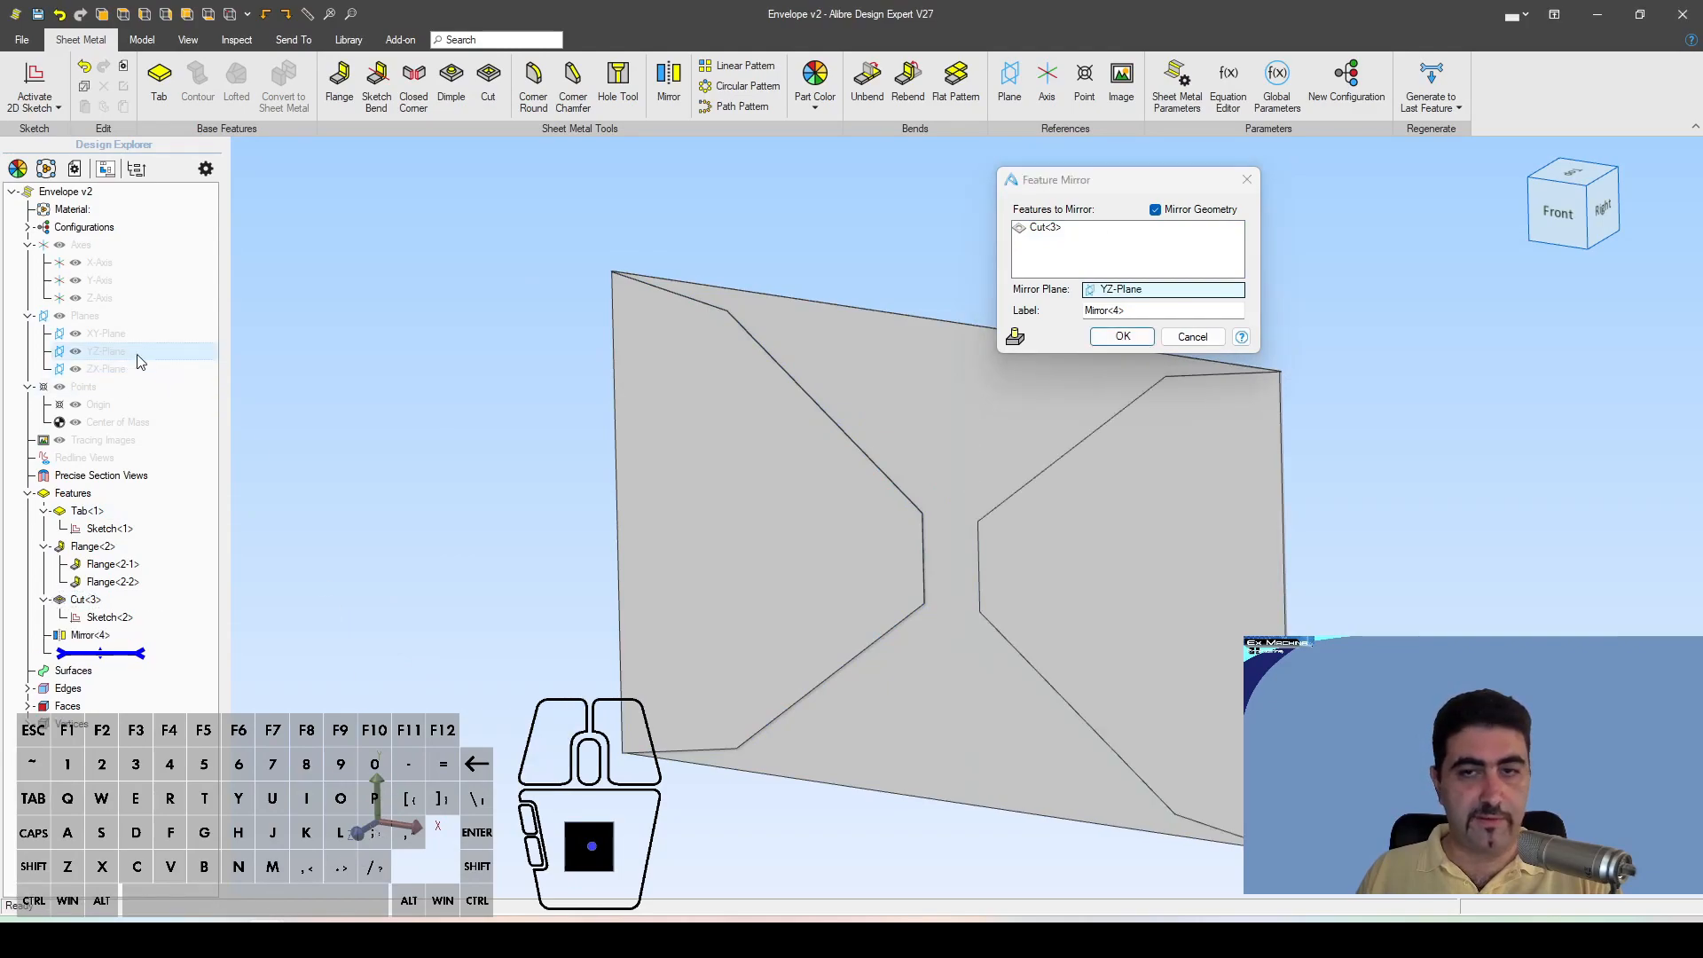
pyautogui.click(1122, 338)
pyautogui.press('Escape')
pyautogui.scroll(-1, 692, 160)
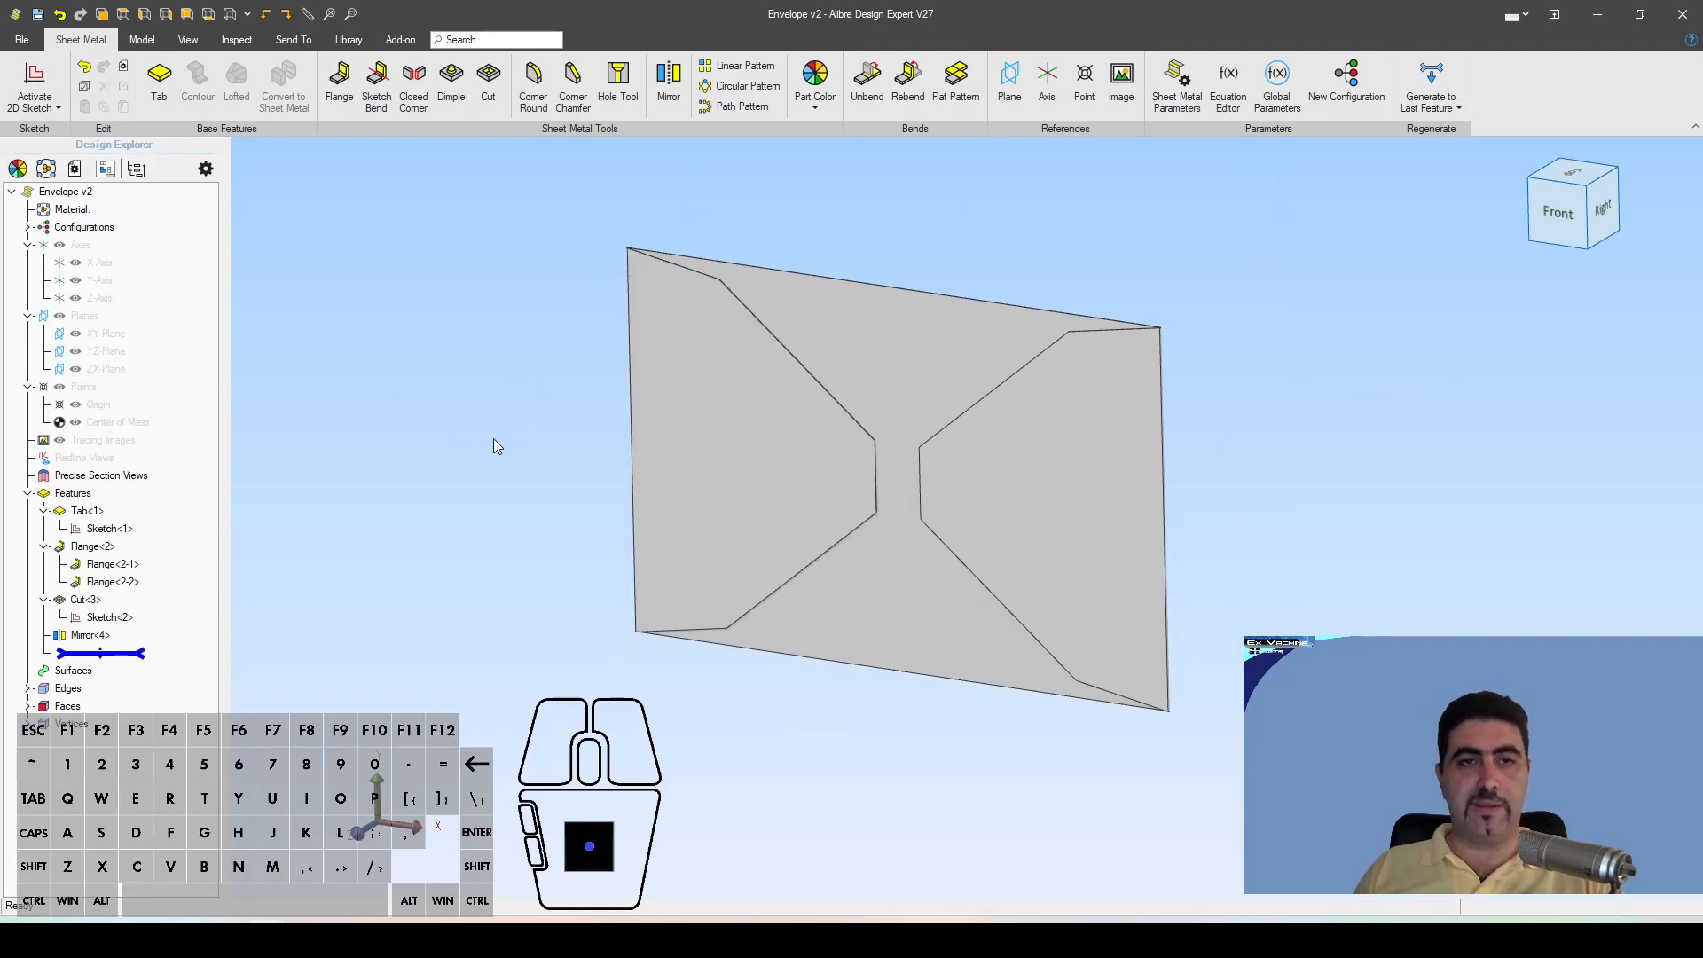
# Step: Set up a Corner Round on the faces of both trimmed side flaps with a 3.5 mm radius
pyautogui.click(533, 84)
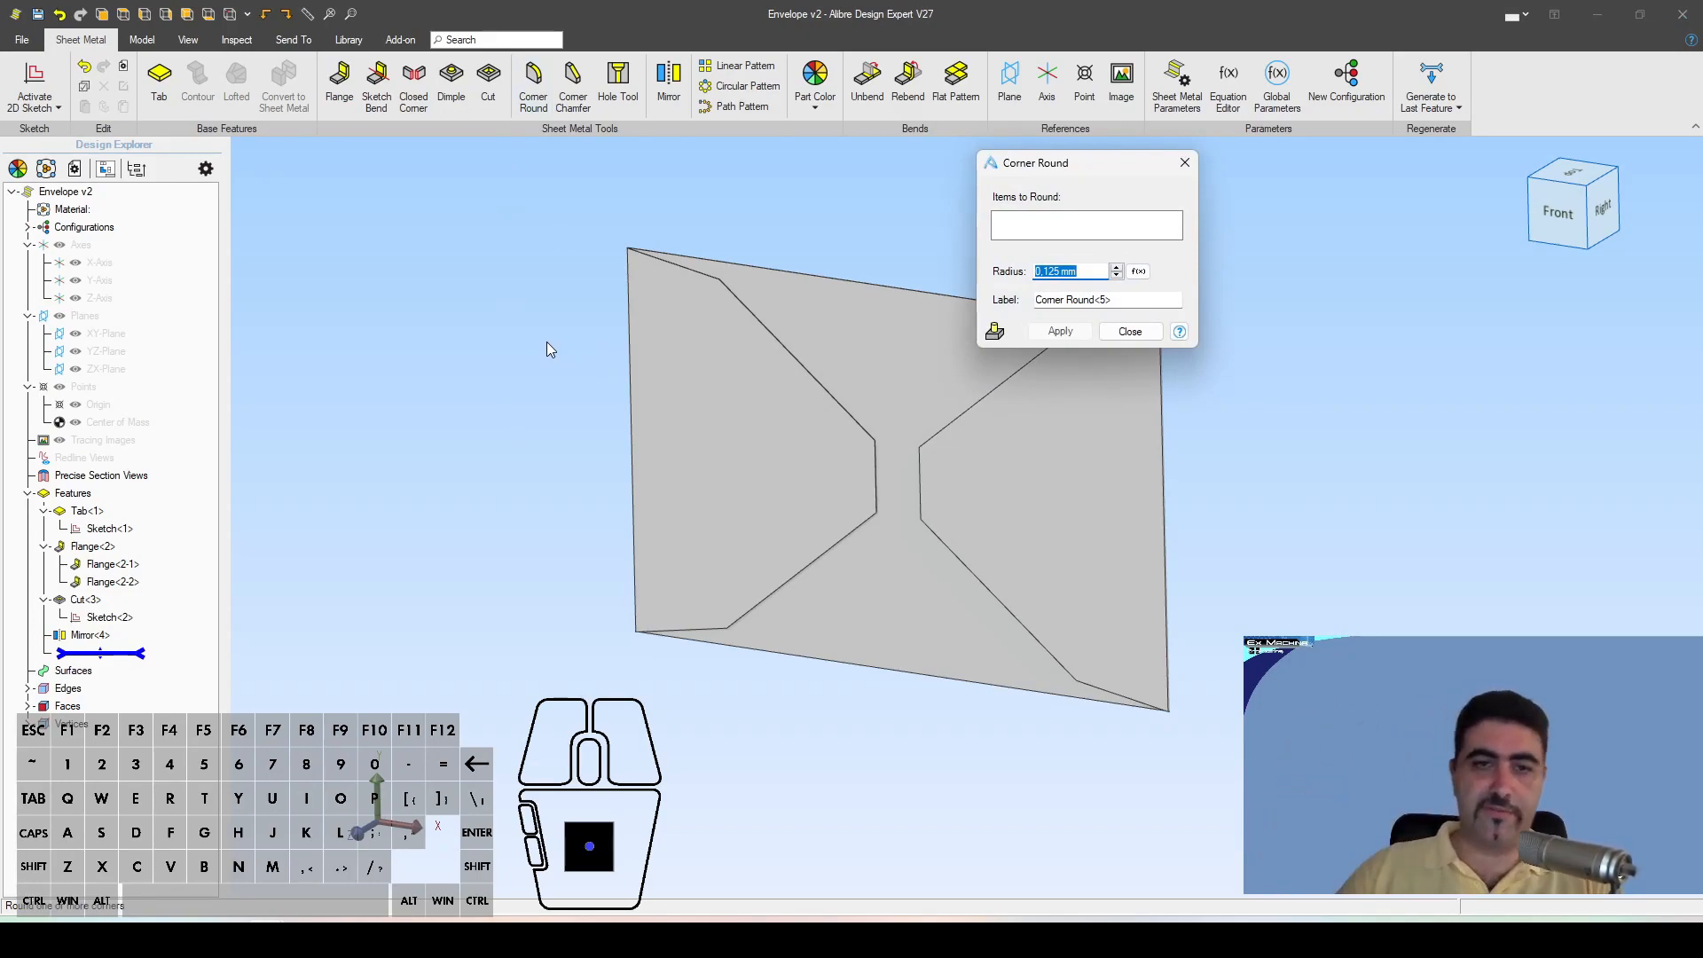
pyautogui.click(760, 417)
pyautogui.click(1011, 493)
pyautogui.moveTo(1086, 271); pyautogui.dragTo(927, 264)
pyautogui.write('3.5')
pyautogui.click(1130, 302)
# Step: Examine the previewed rounding at the inner and outer corners of both side flaps from several angles
pyautogui.scroll(10, 993, 590)
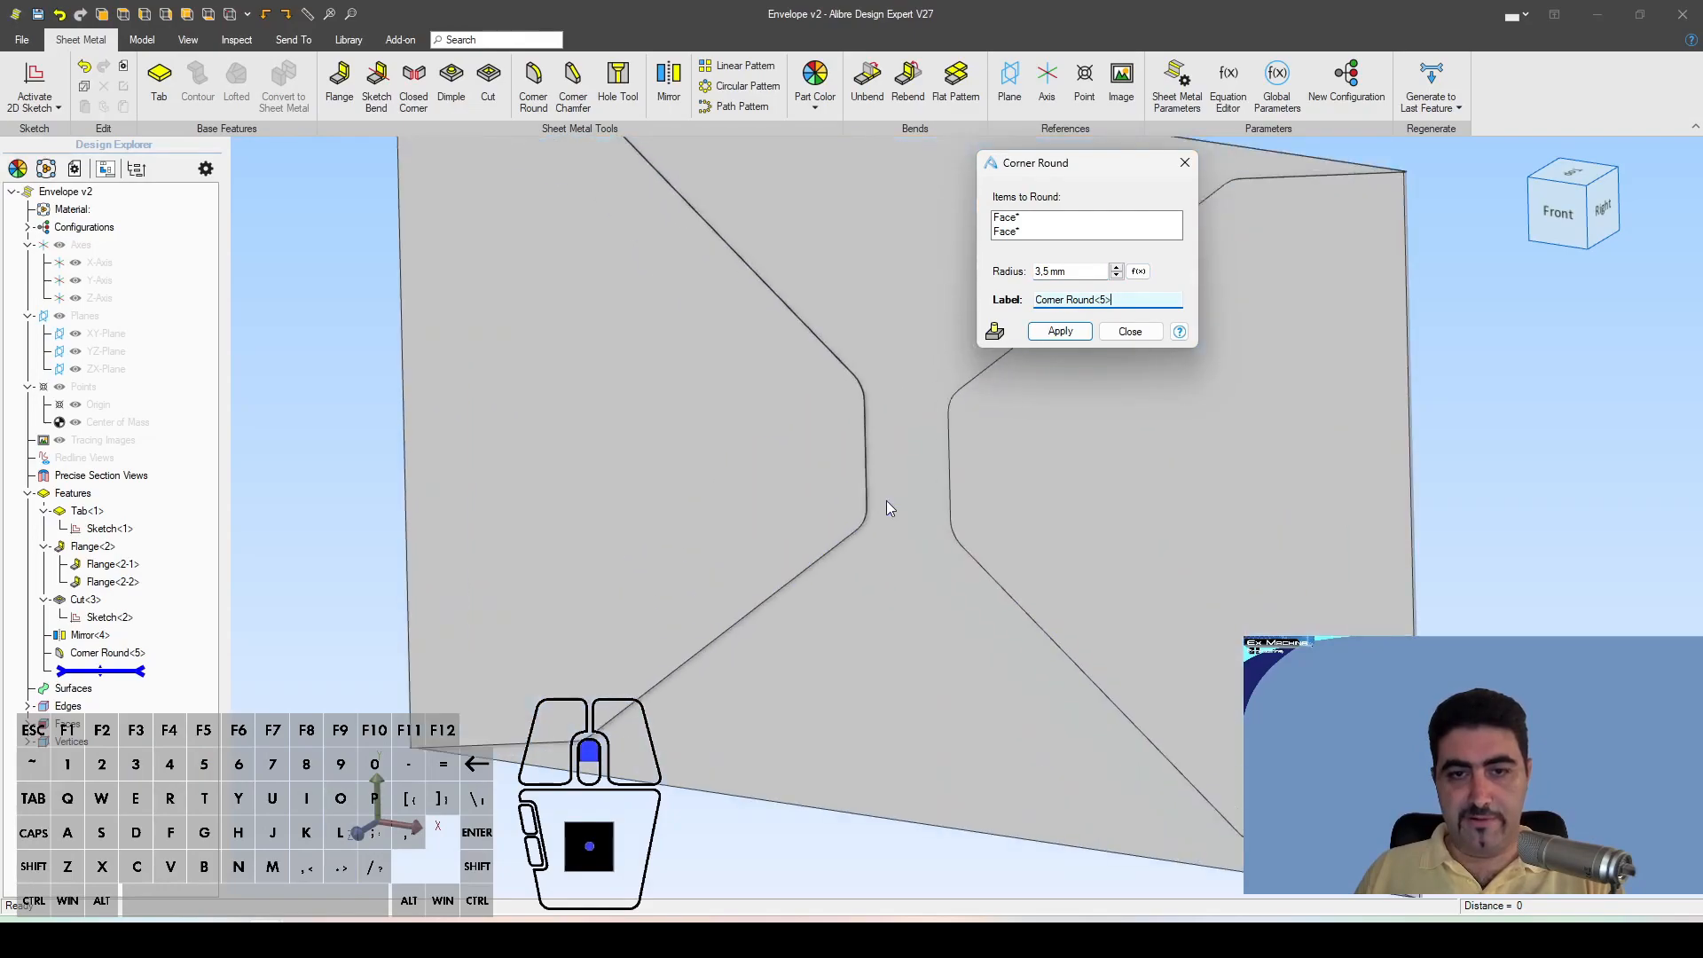
pyautogui.moveTo(824, 460); pyautogui.dragTo(798, 465, button='middle')
pyautogui.scroll(-5, 816, 456)
pyautogui.scroll(5, 817, 453)
pyautogui.moveTo(793, 370); pyautogui.dragTo(743, 317, button='middle')
pyautogui.scroll(-3, 742, 312)
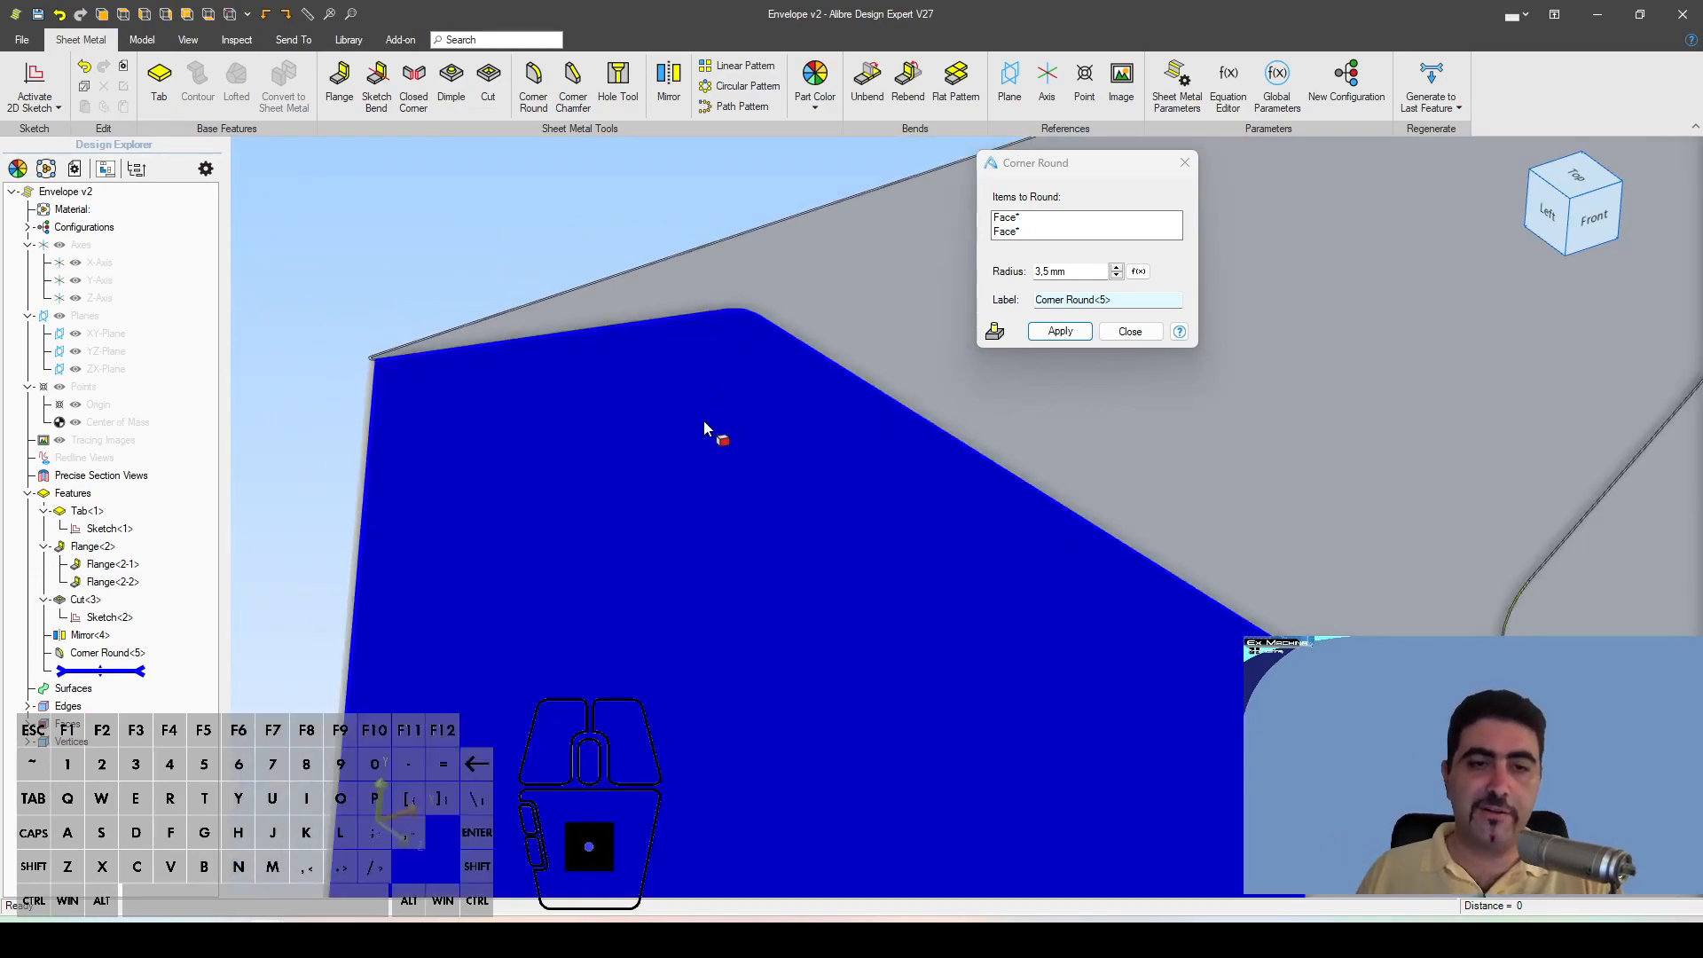
pyautogui.scroll(-3, 683, 394)
pyautogui.scroll(5, 680, 321)
pyautogui.moveTo(678, 330); pyautogui.dragTo(998, 476, button='middle')
pyautogui.scroll(-5, 710, 382)
# Step: Apply the corner round to both side flaps and close the tool
pyautogui.click(1060, 331)
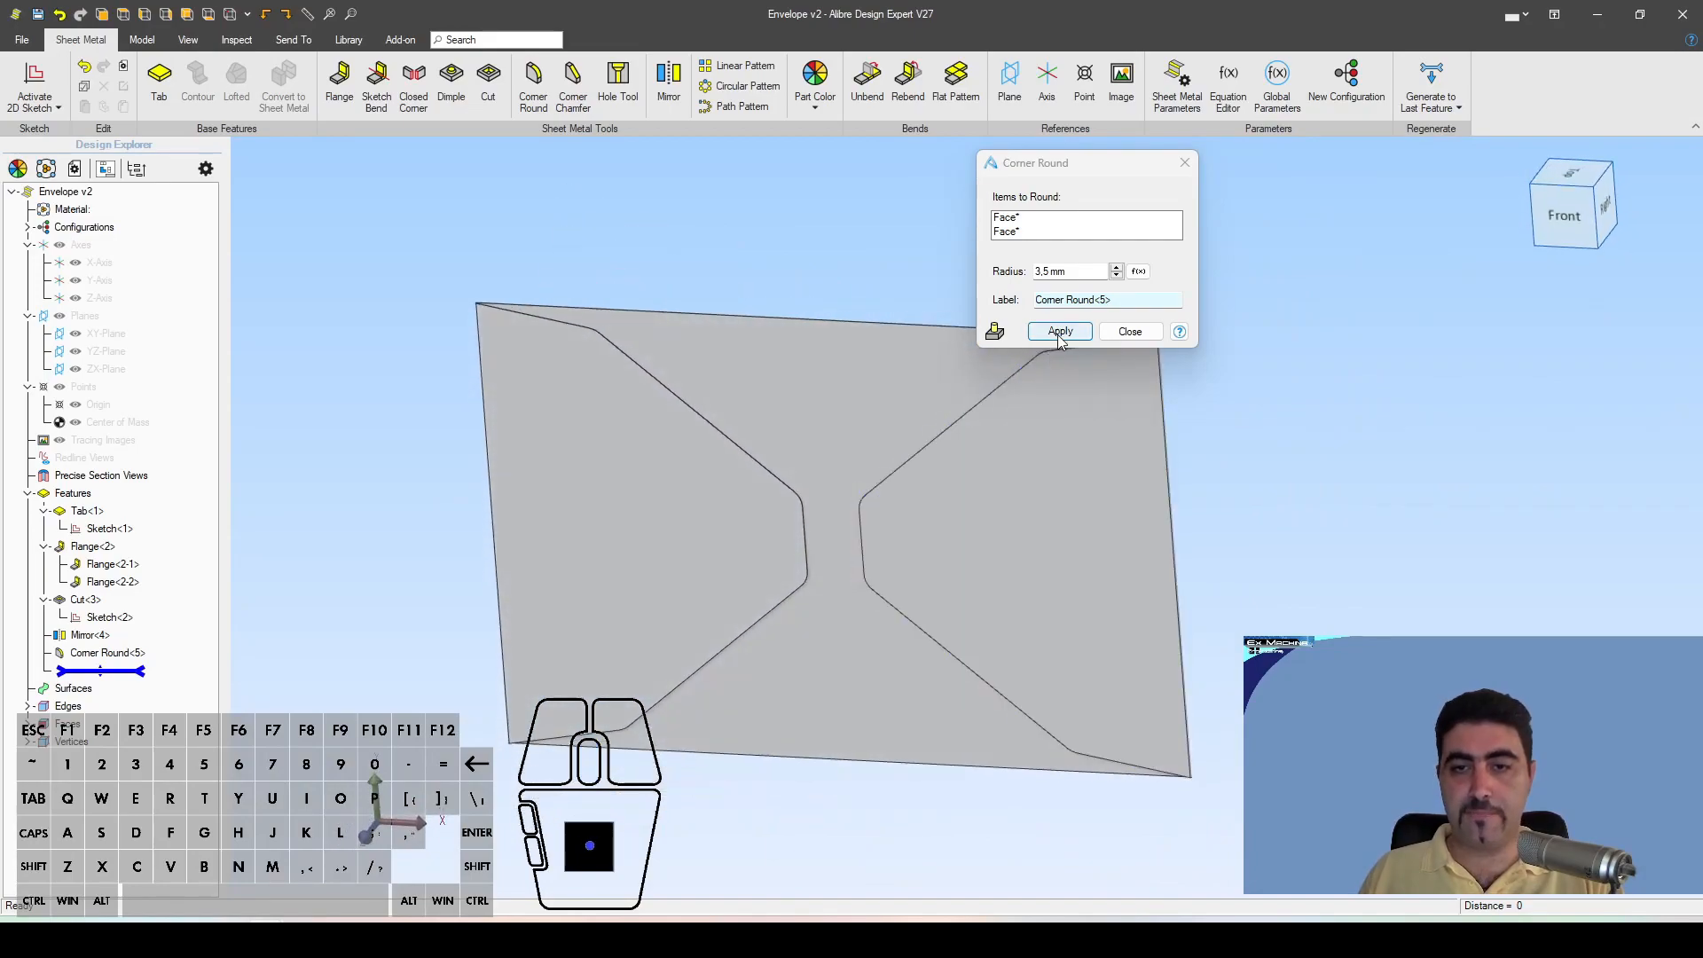
pyautogui.click(1129, 331)
pyautogui.scroll(-2, 1213, 291)
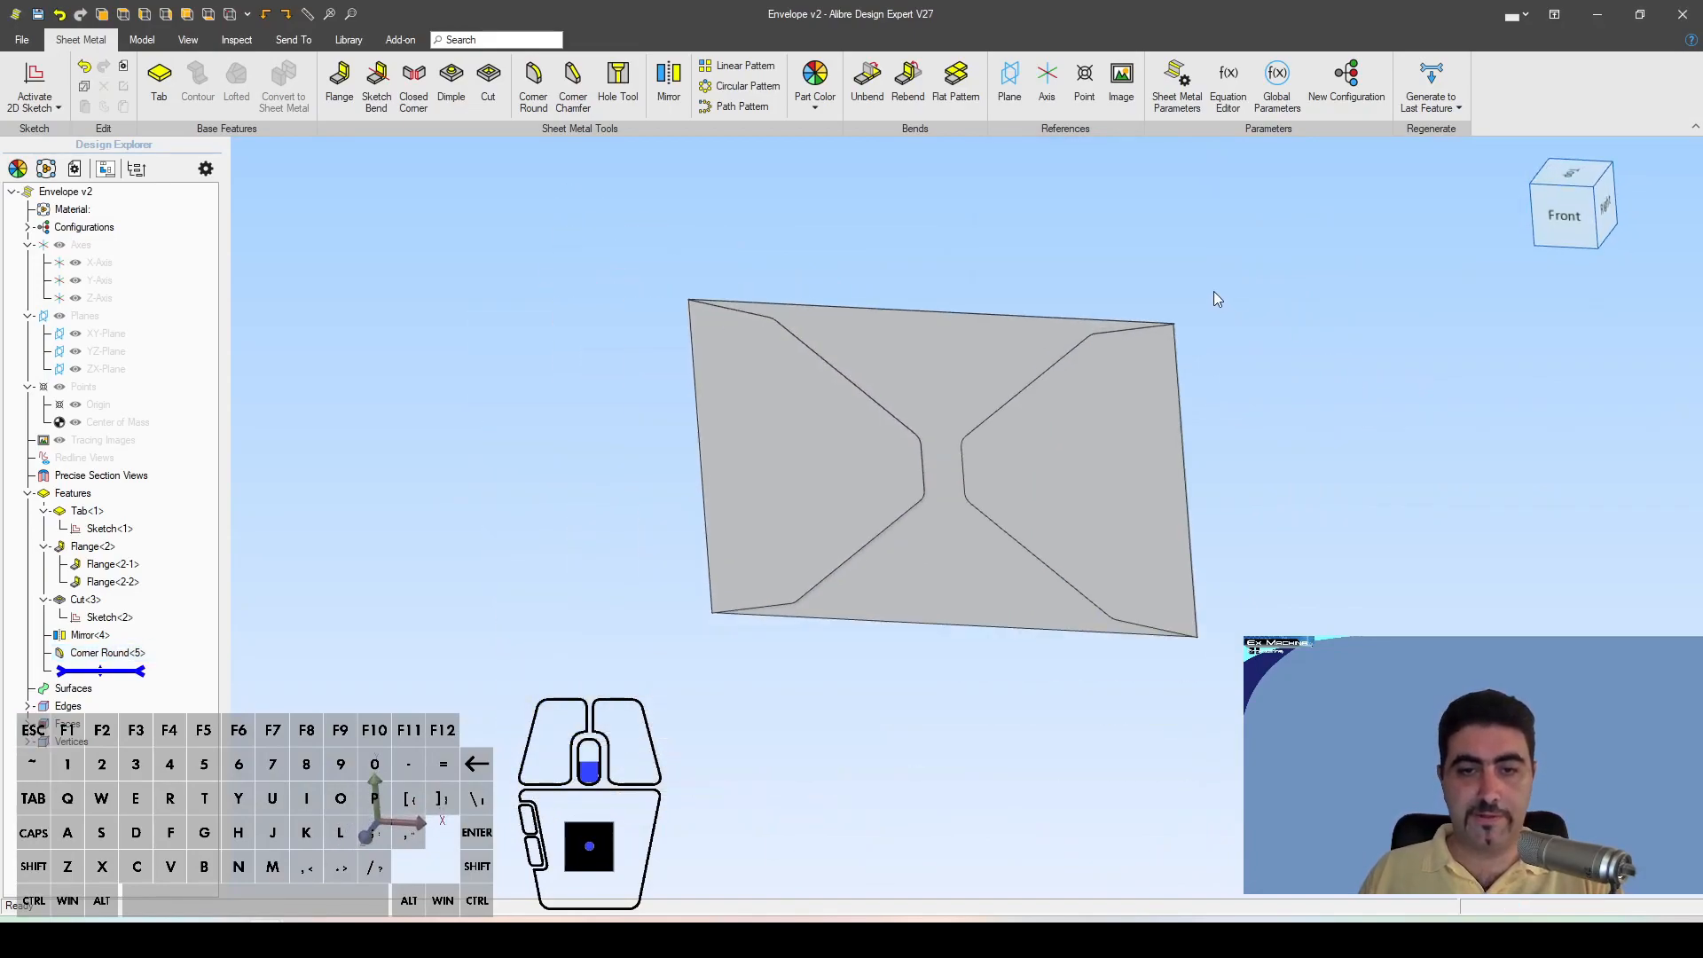
# Step: Start a 180° flange on the envelope's lower long edge with a bend radius of AD_GlobalBendRadius*2
pyautogui.scroll(3, 718, 433)
pyautogui.click(345, 98)
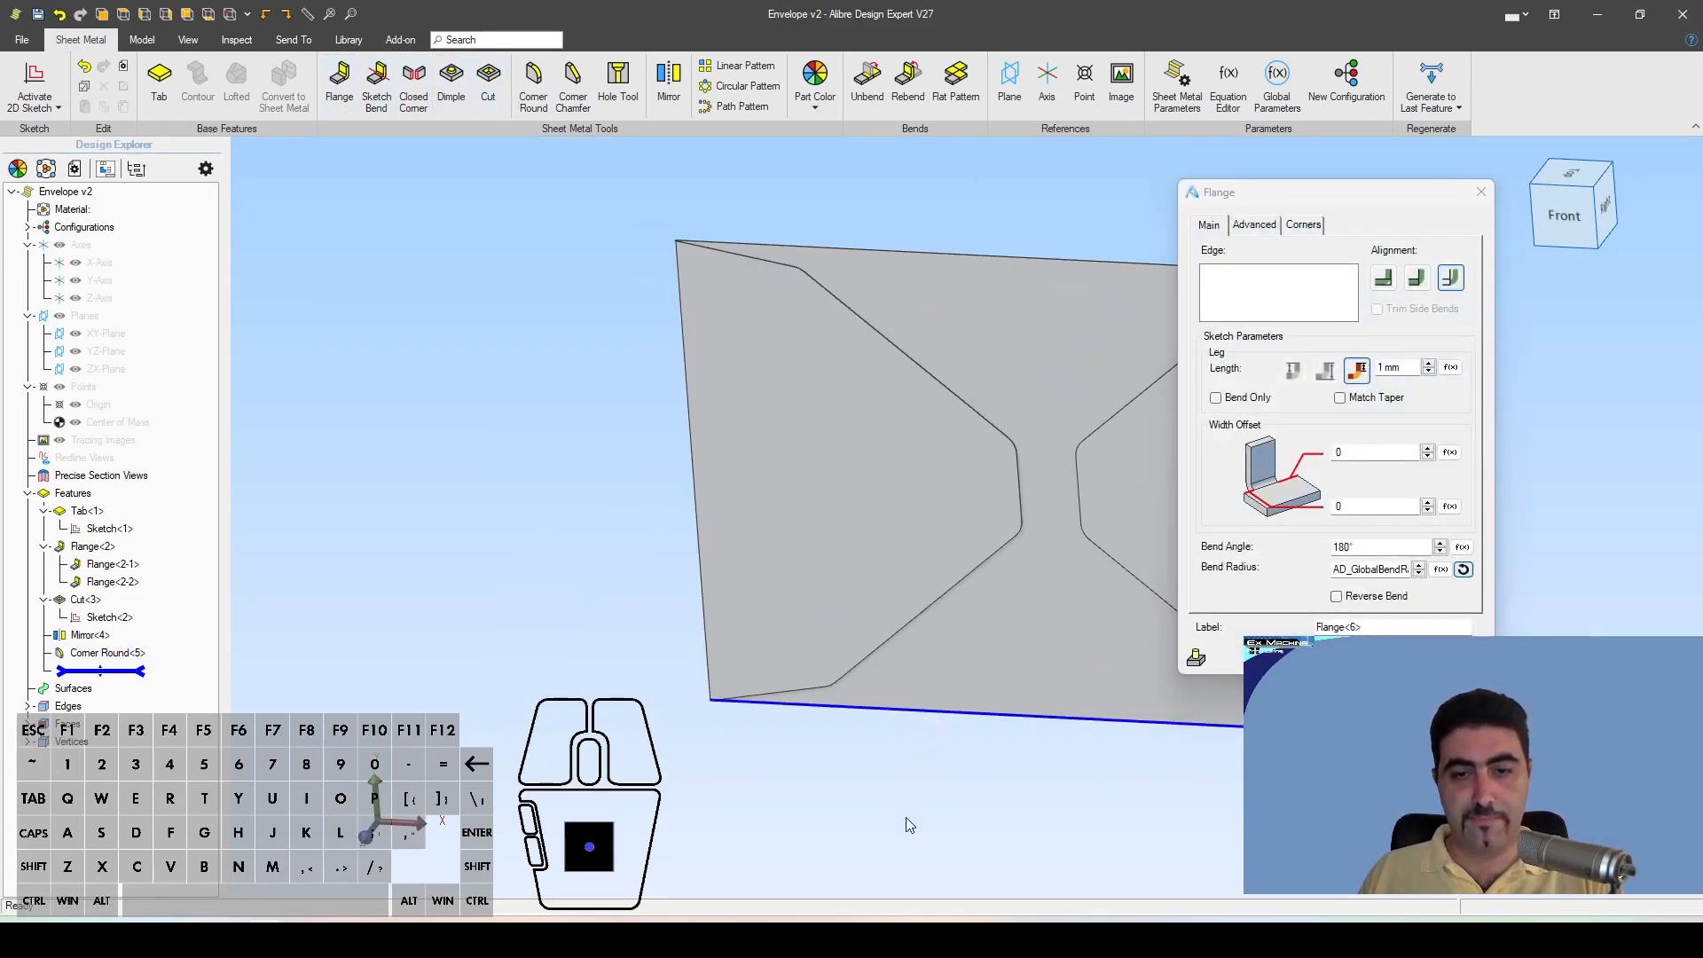
pyautogui.click(906, 814)
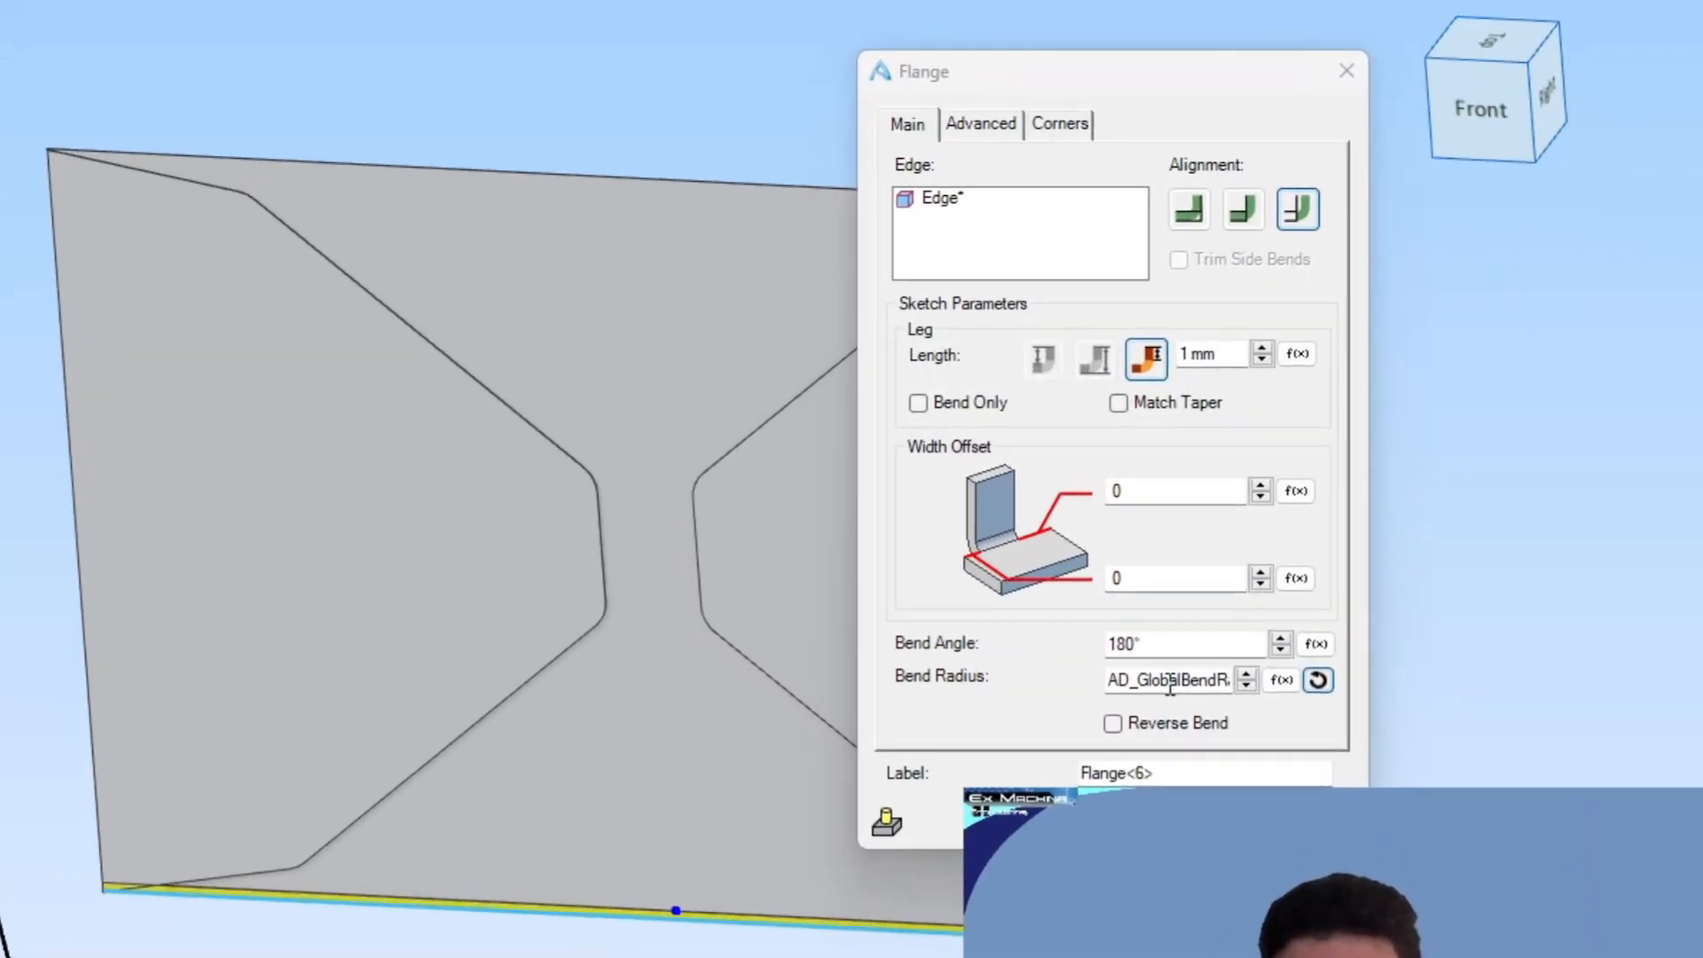
pyautogui.click(1370, 573)
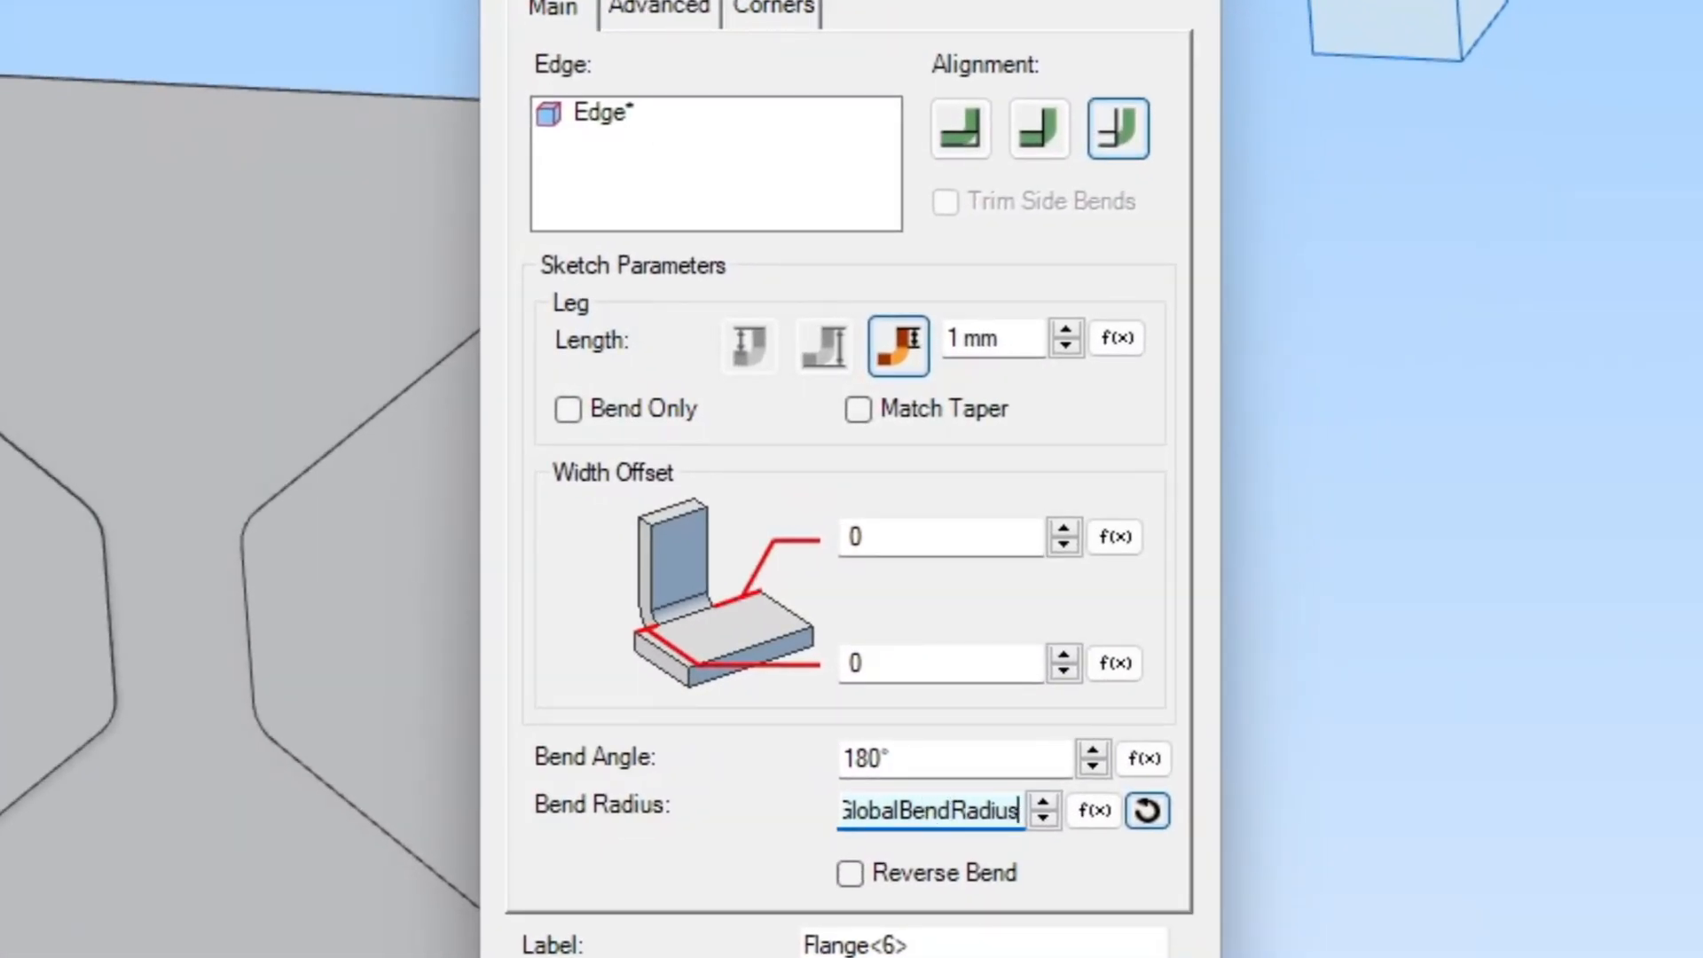
pyautogui.write('*2')
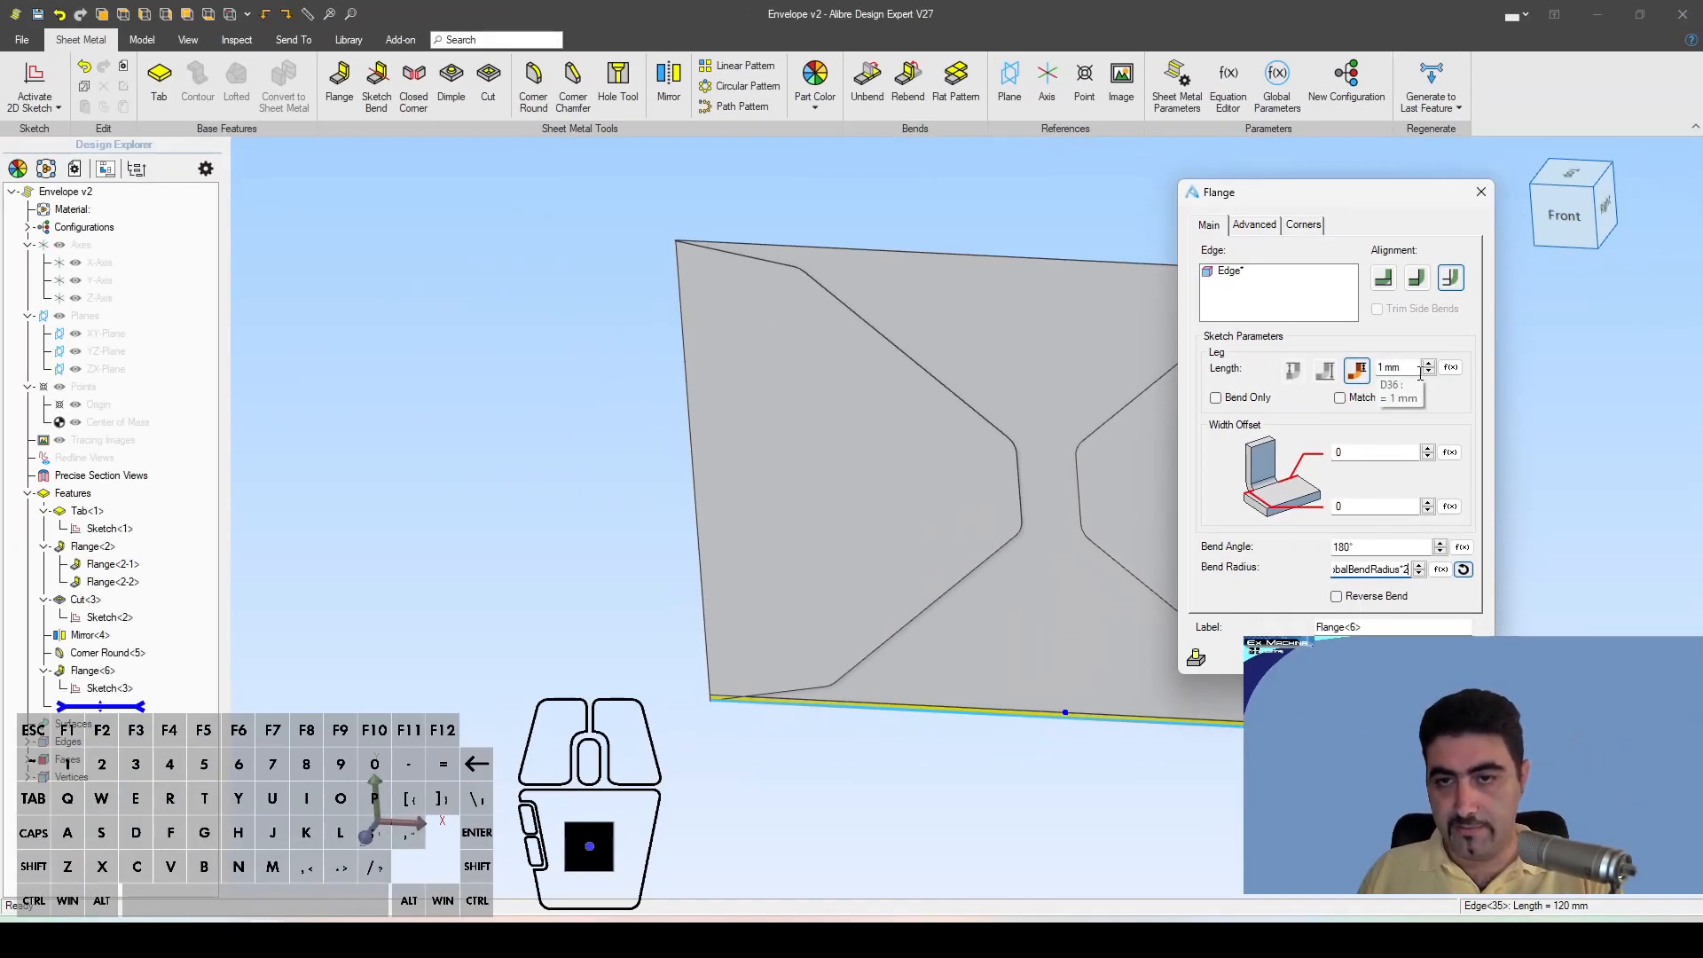
# Step: Set the lower flange's leg length to D7/2+5 mm, taking D7 from the 80 mm dimension of Sketch<1>
pyautogui.click(1069, 711)
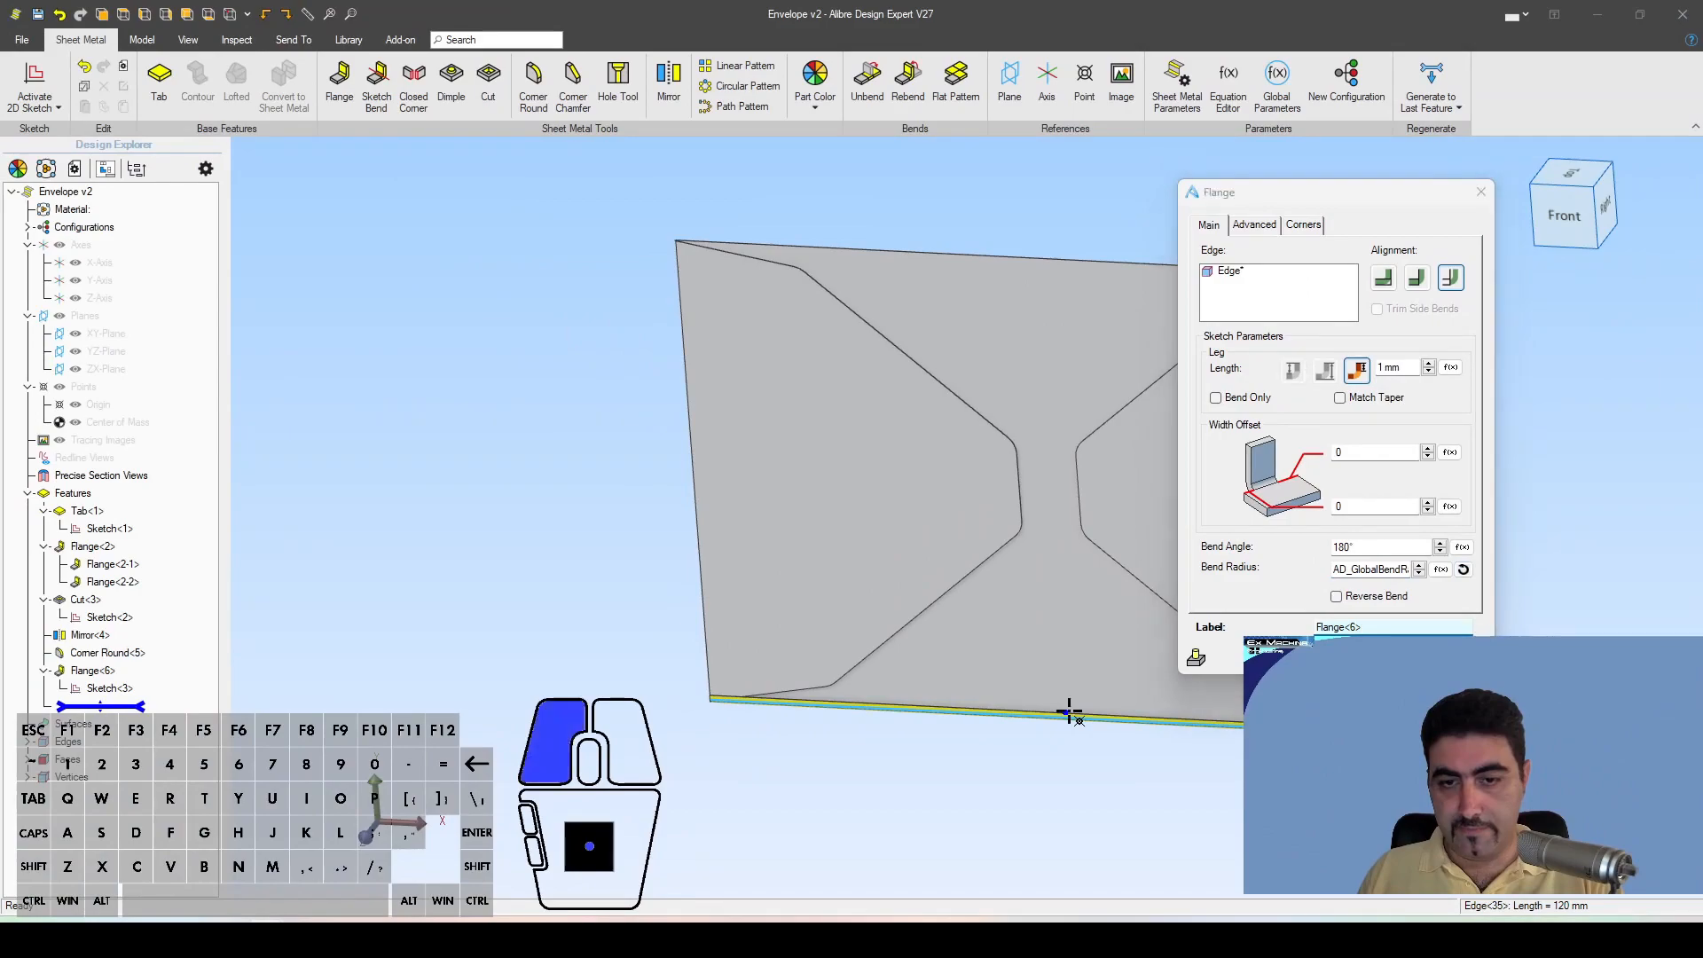
pyautogui.moveTo(1064, 568); pyautogui.dragTo(1069, 557)
pyautogui.moveTo(924, 669); pyautogui.dragTo(735, 722, button='middle')
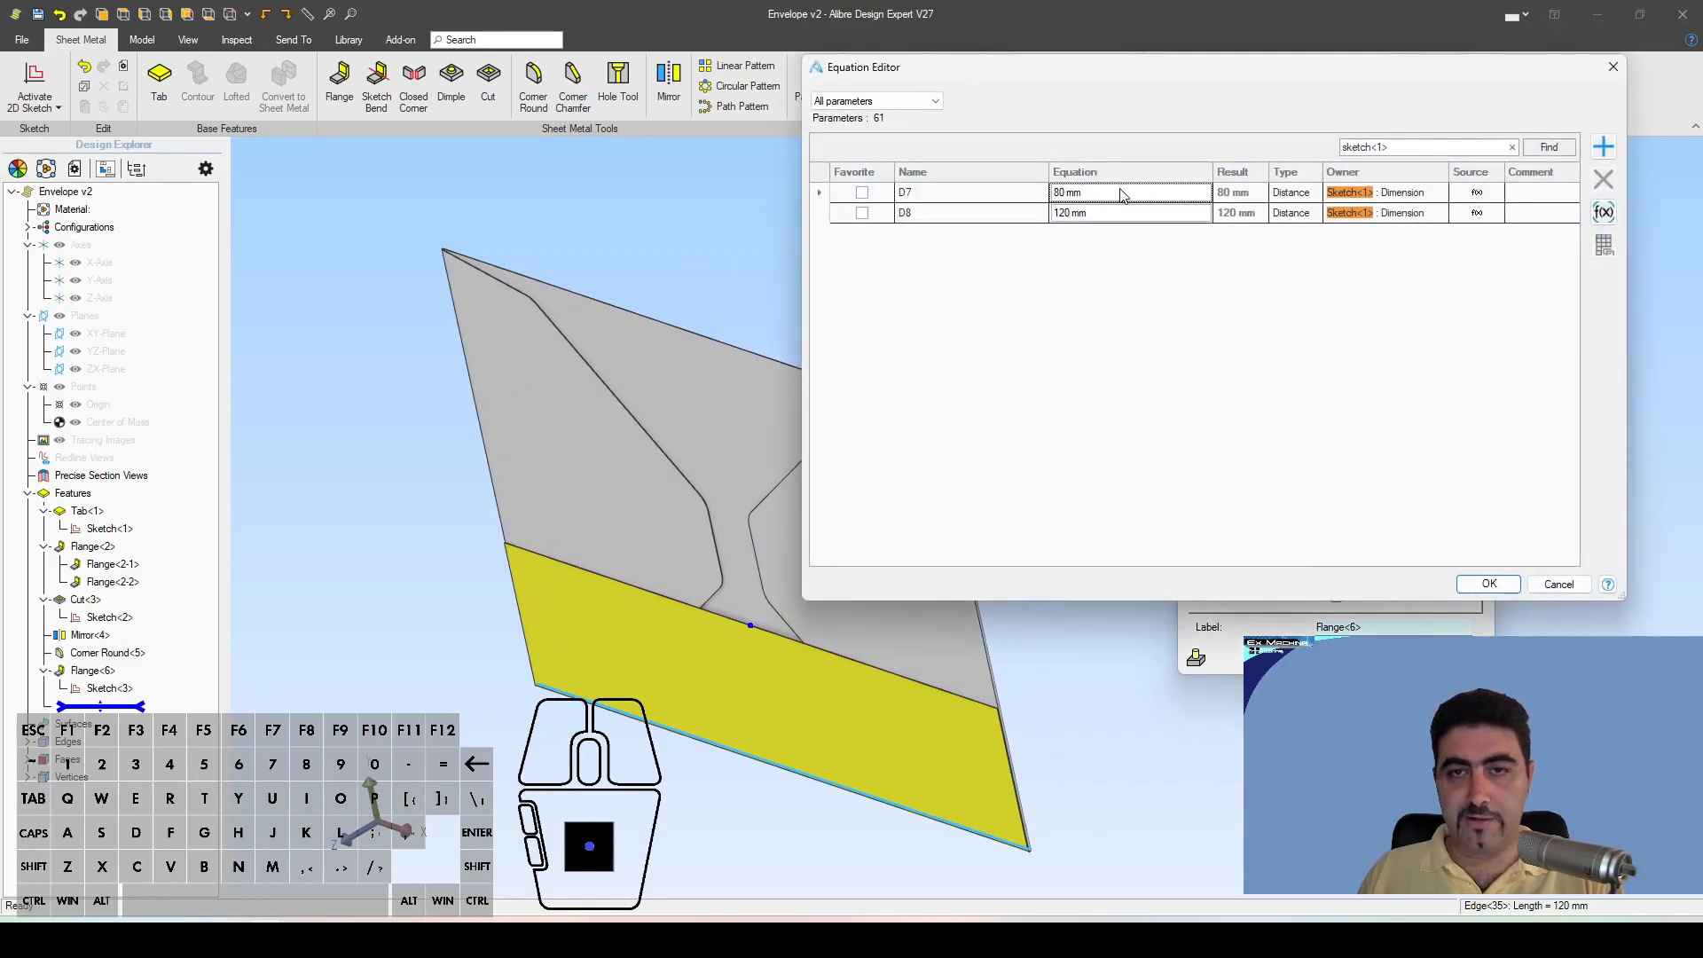
pyautogui.click(1121, 193)
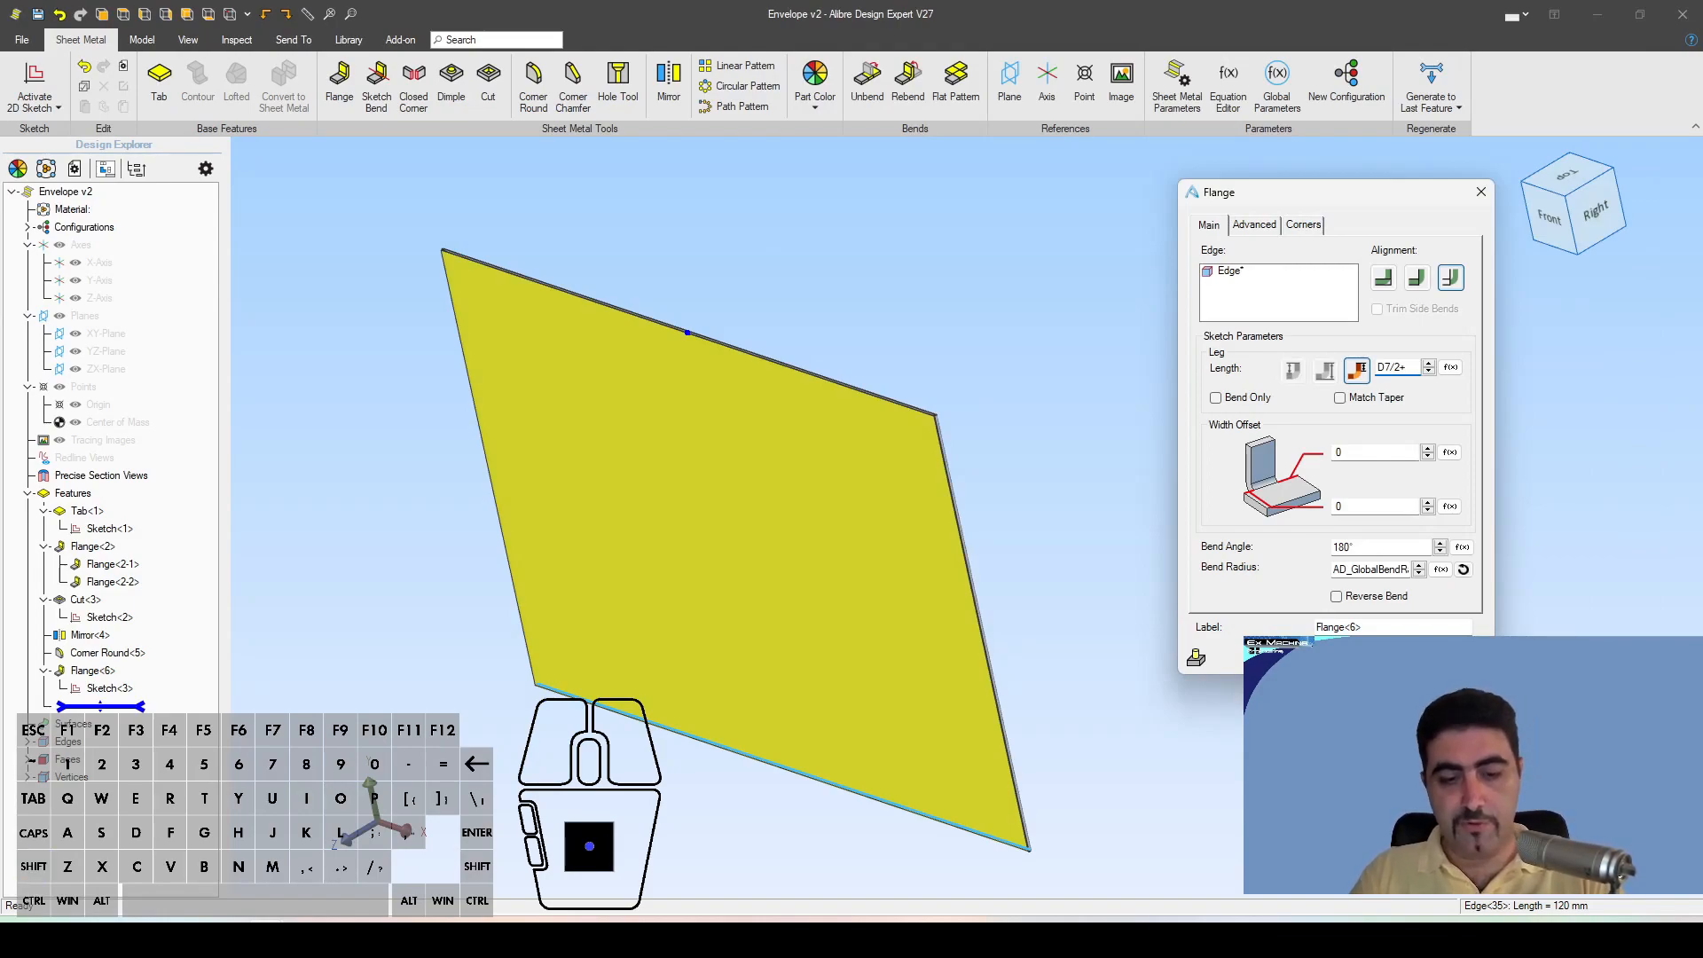
# Step: Enter the *2 factor for the bend radius again, reselect the lower long edge and create the flange
pyautogui.click(1374, 568)
pyautogui.write('*2')
pyautogui.click(1247, 303)
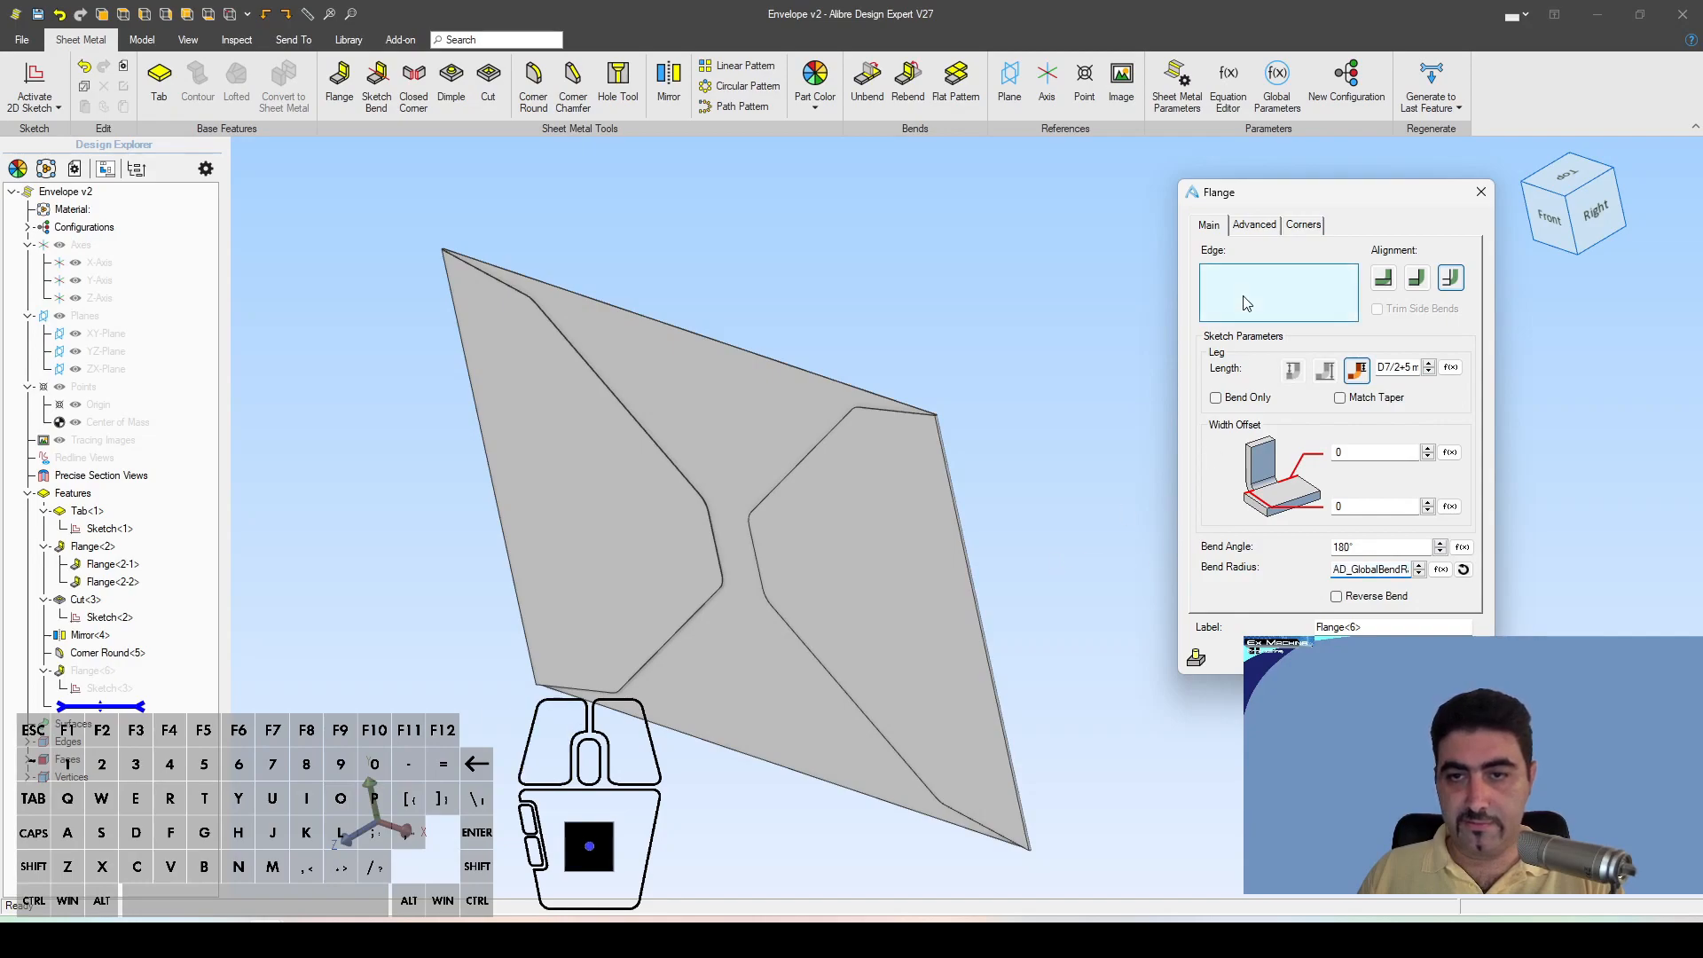
pyautogui.click(647, 721)
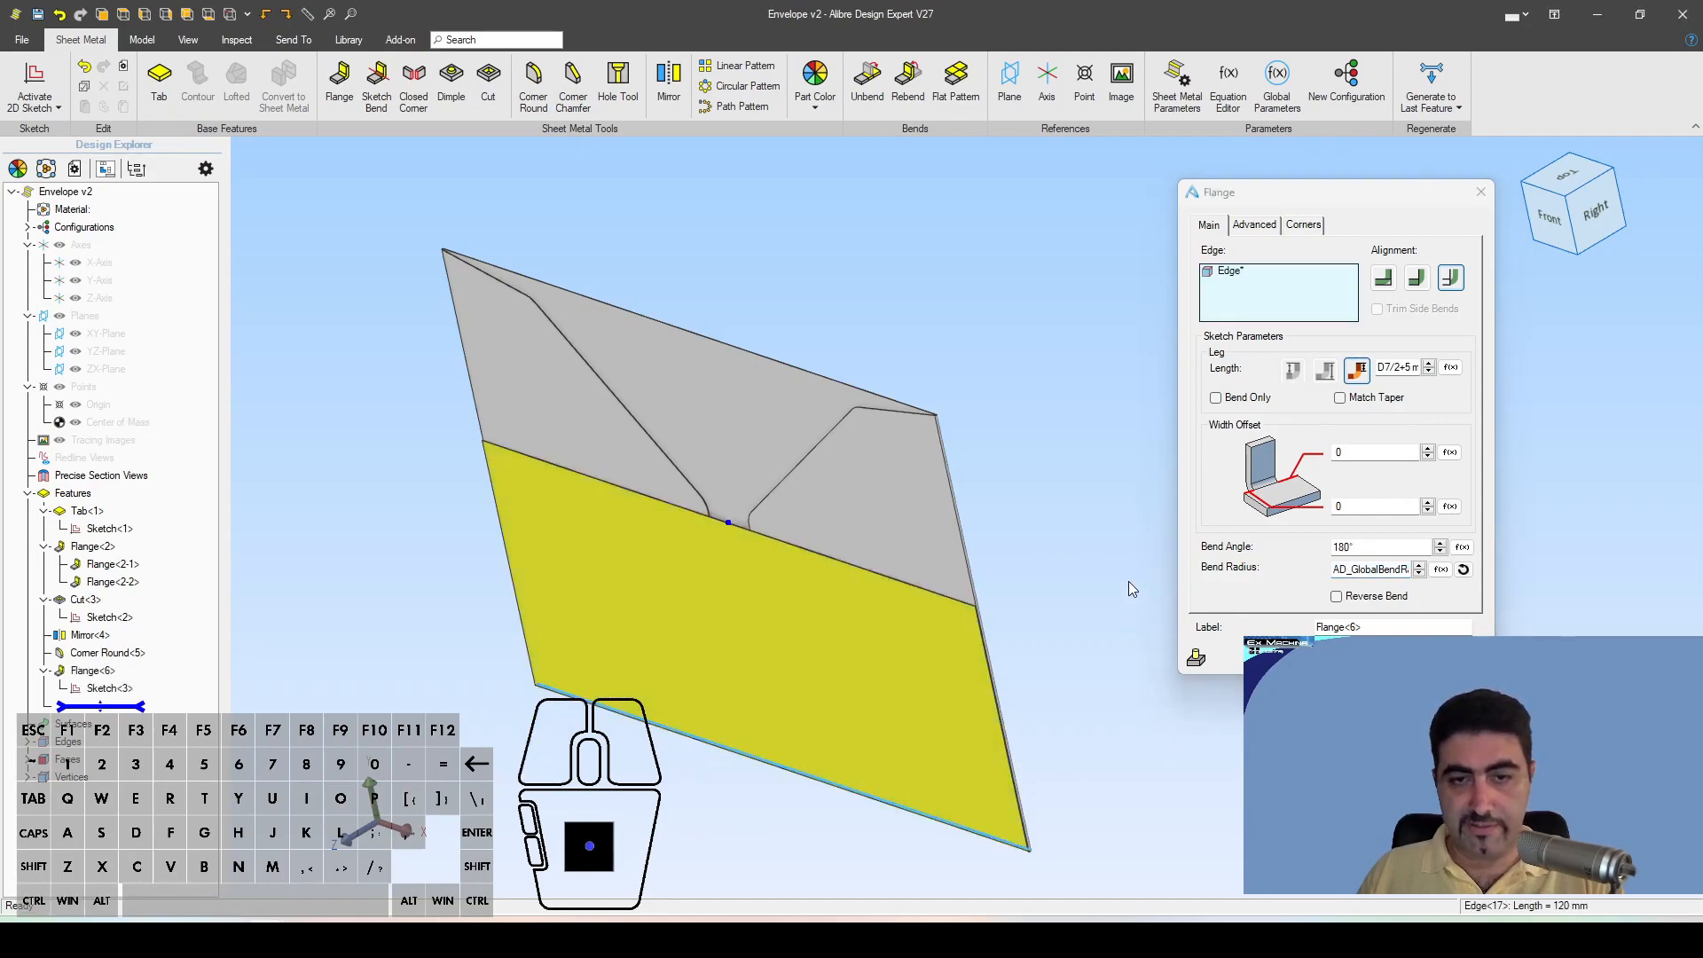
pyautogui.press('Return')
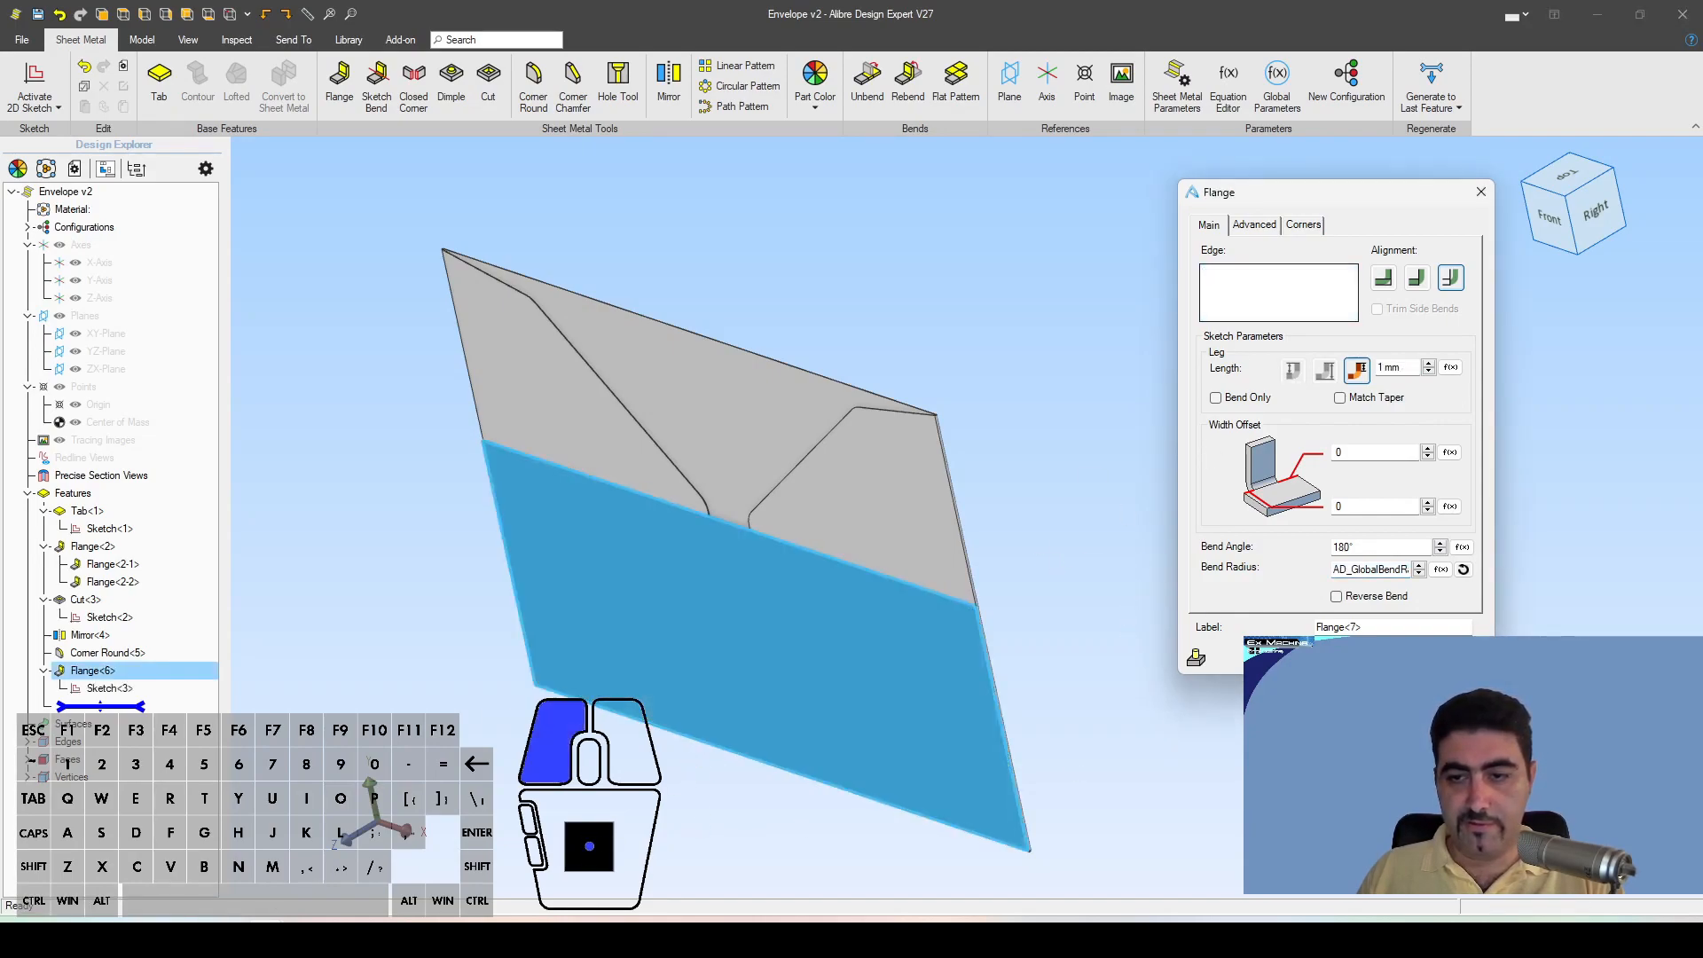
pyautogui.press('Escape')
# Step: Start a sketch on the lower flange's face and project the left flap's inner vertical and lower slanted edges as reference lines
pyautogui.click(720, 600)
pyautogui.press('s')
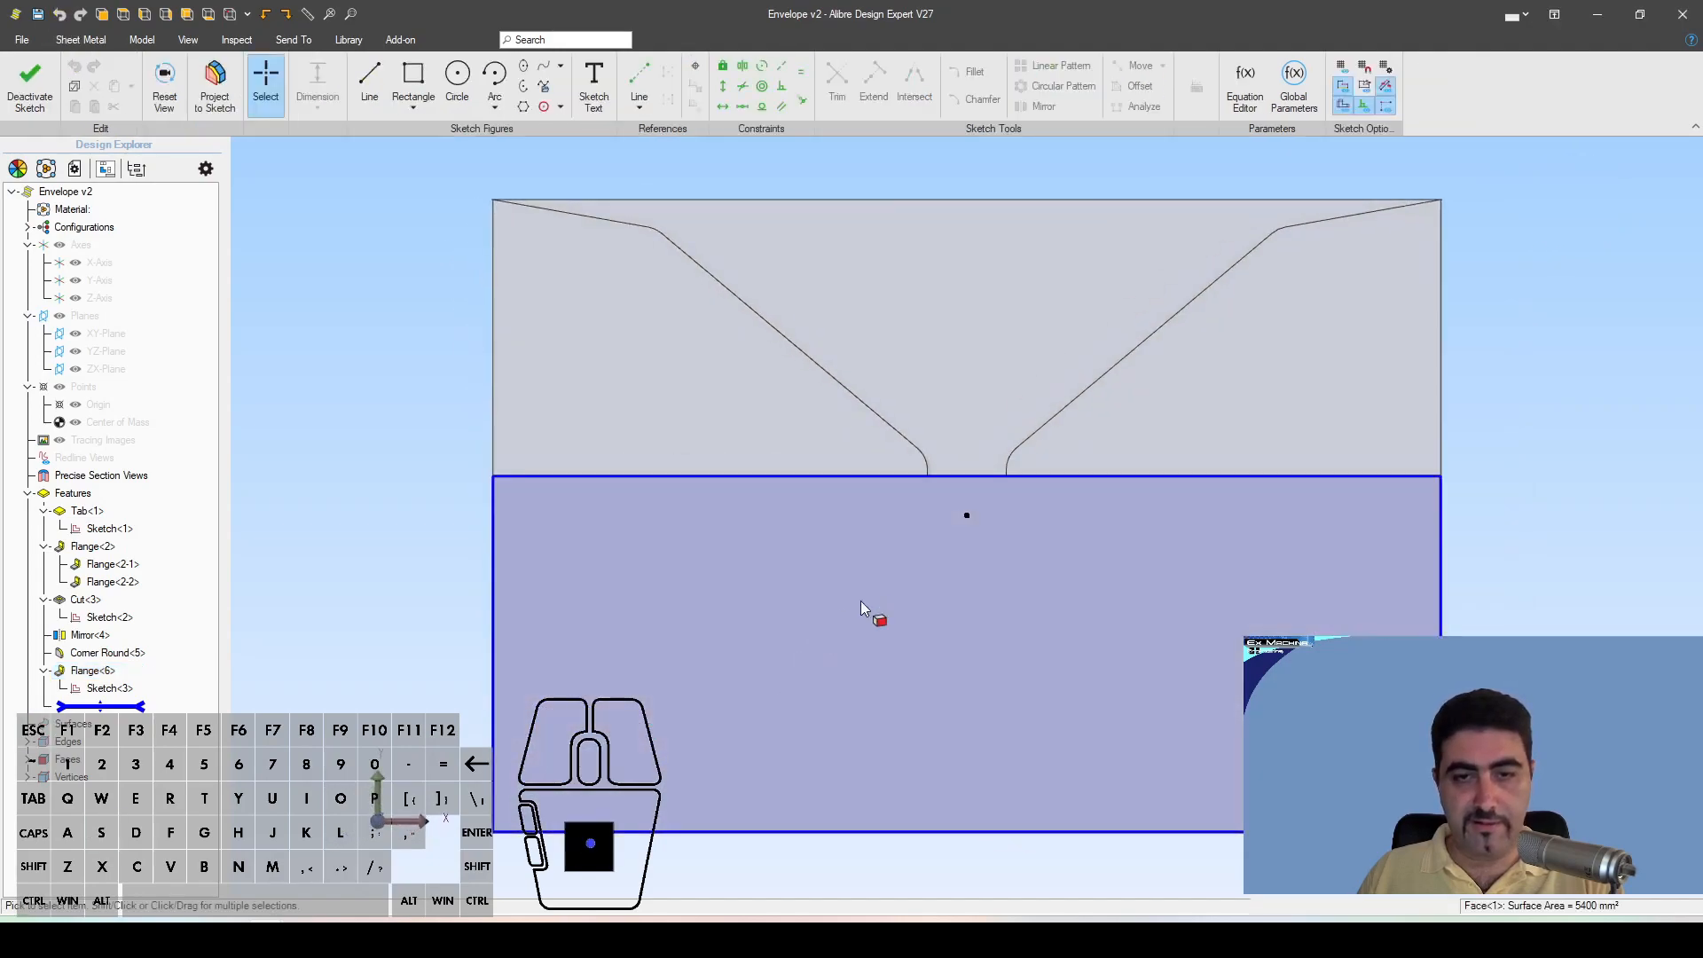
pyautogui.scroll(5, 901, 444)
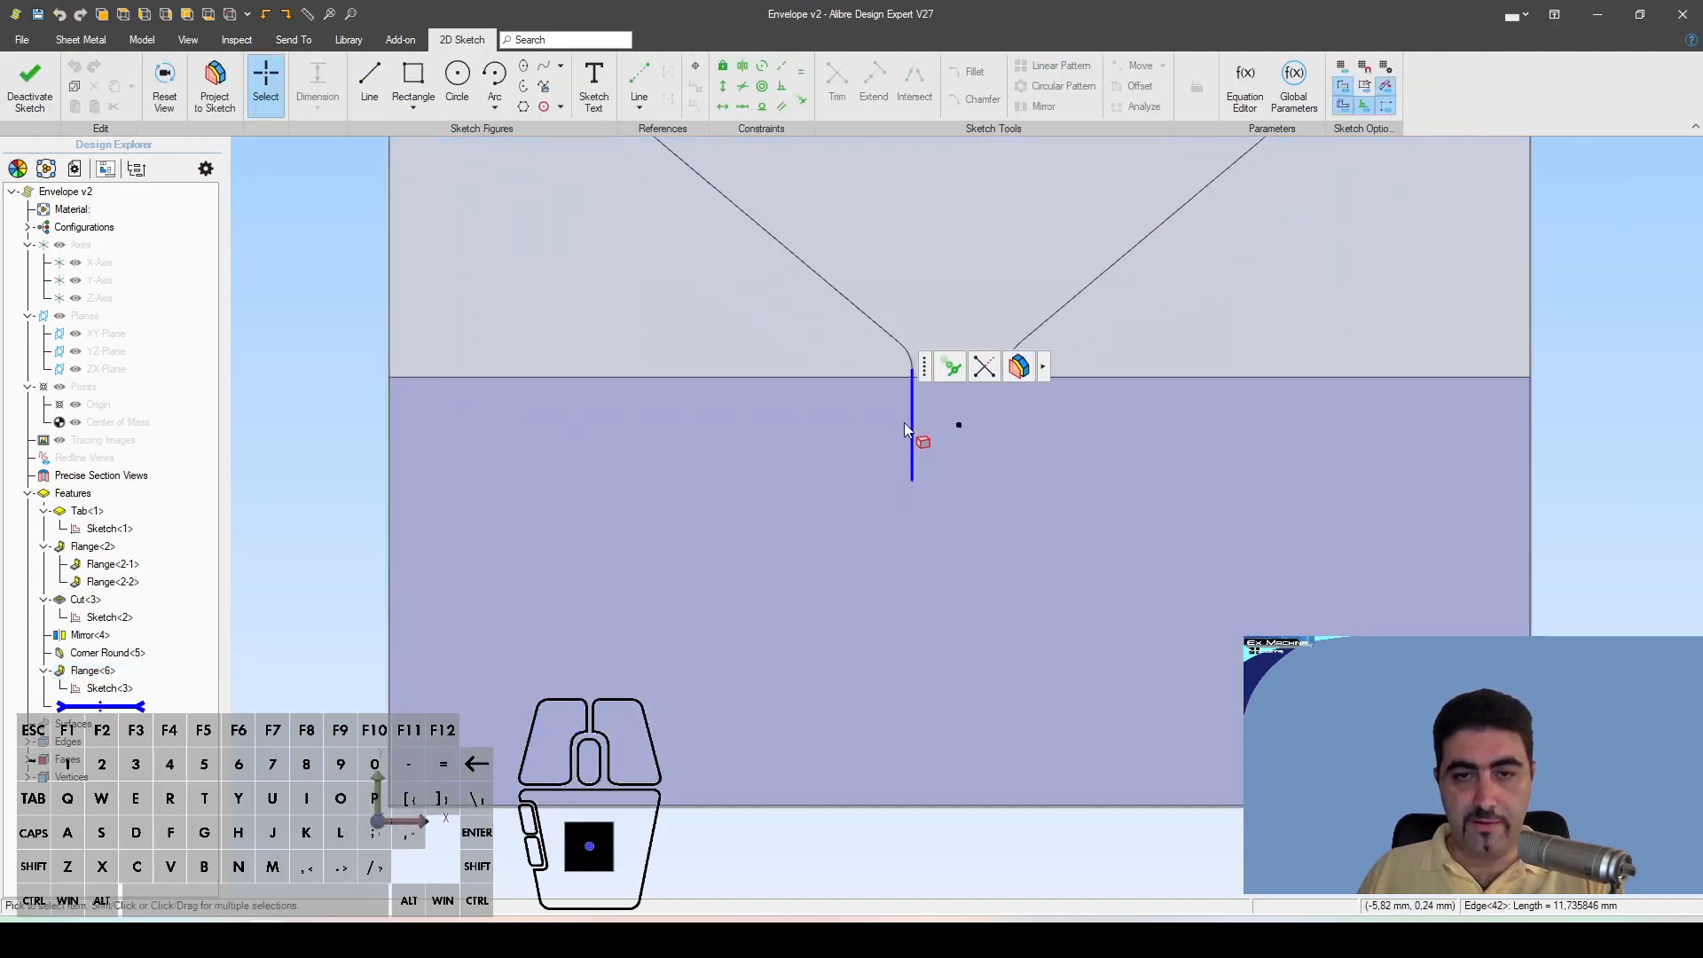
pyautogui.keyDown('shift'); pyautogui.click(842, 556); pyautogui.keyUp('shift')
pyautogui.click(956, 495)
pyautogui.click(957, 421)
pyautogui.click(1011, 421)
pyautogui.press('Escape')
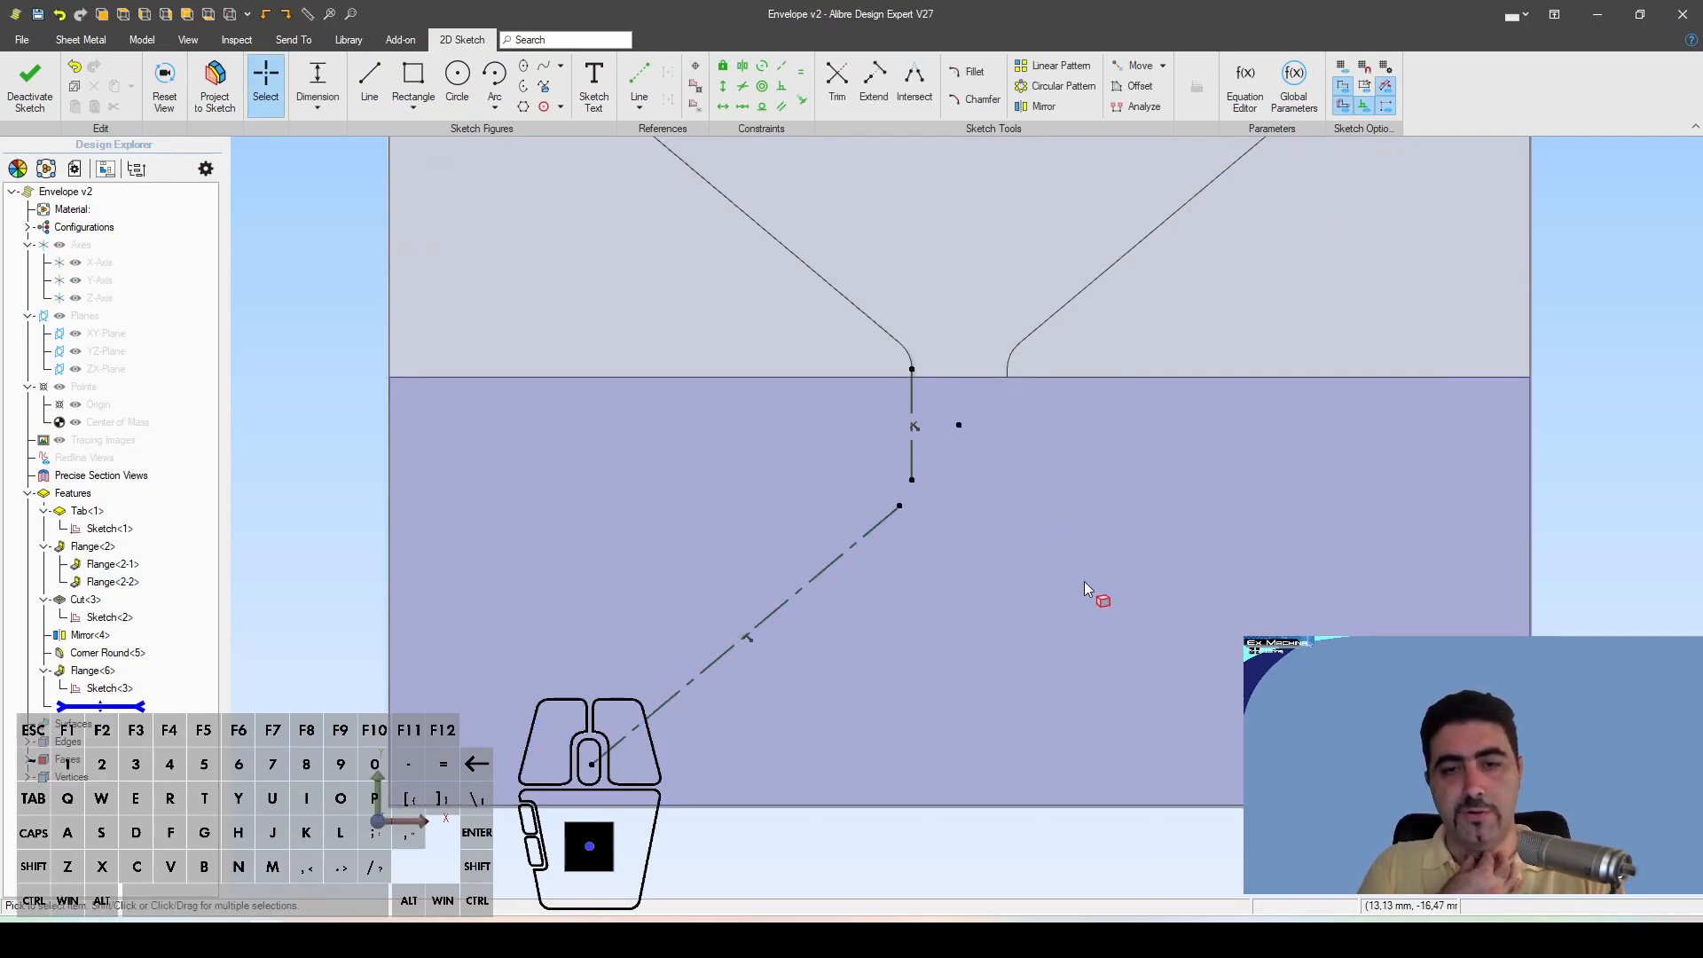
# Step: Project the lower flange's upper edge into the sketch as a reference line
pyautogui.click(887, 379)
pyautogui.click(975, 329)
pyautogui.click(986, 250)
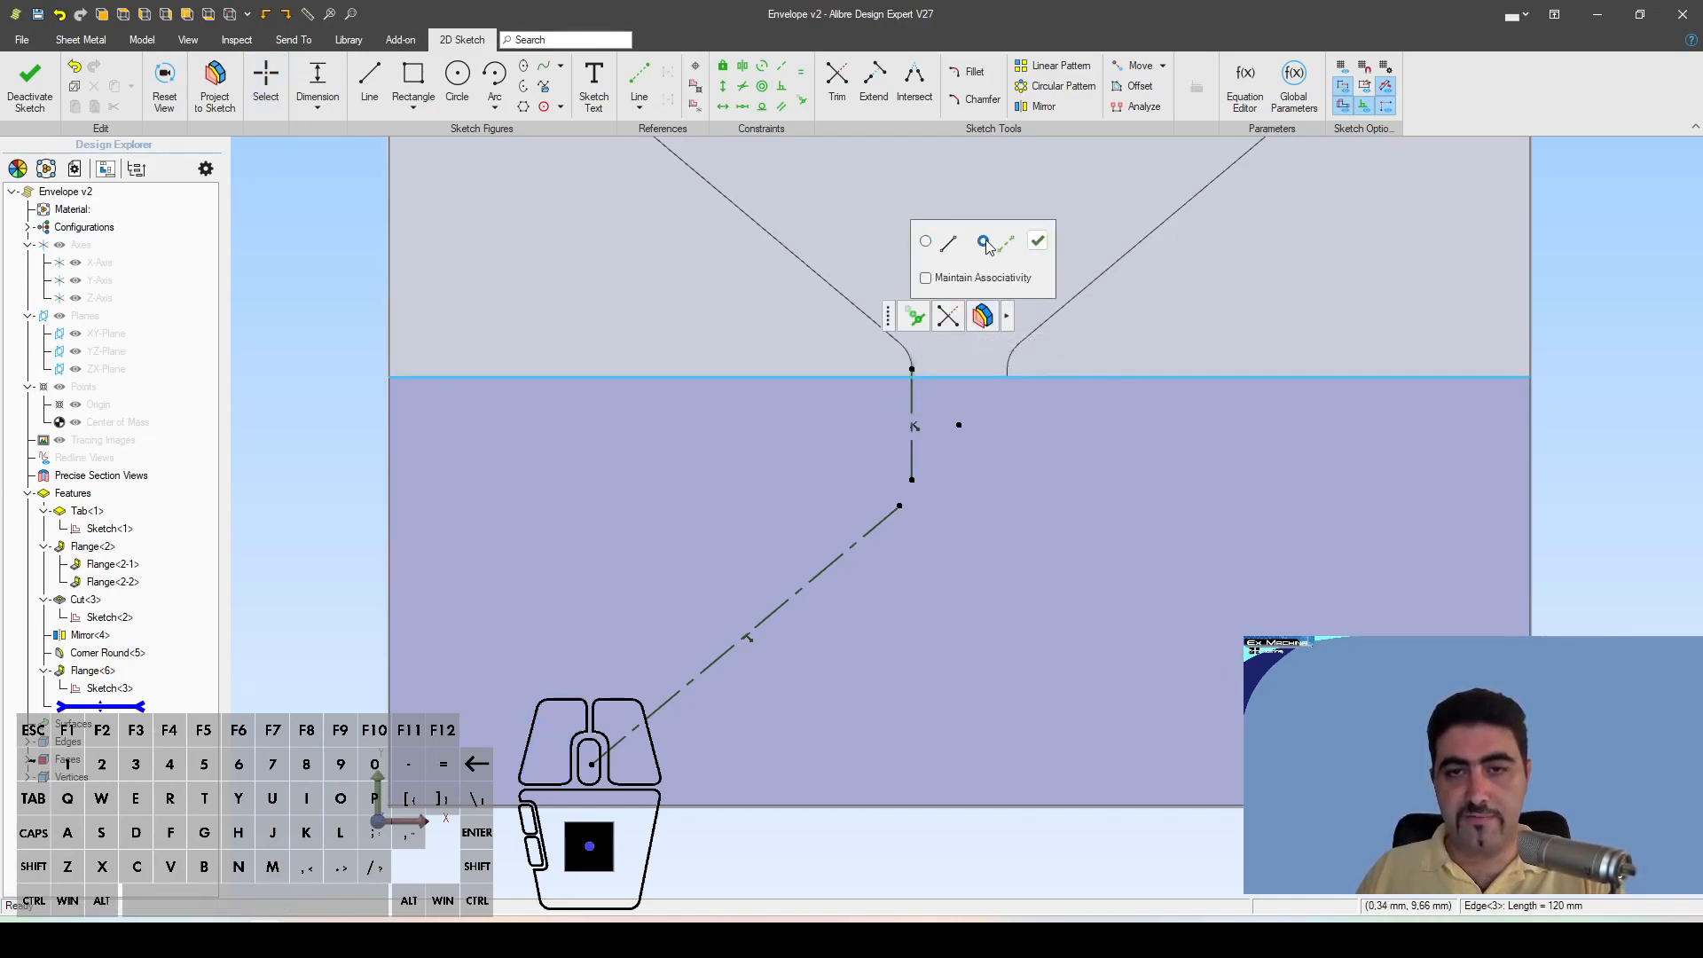
pyautogui.click(1037, 242)
pyautogui.press('Escape')
# Step: Draw a short vertical line down from the projected upper edge, continued by a slanted line past the flange's lower left corner
pyautogui.press('l')
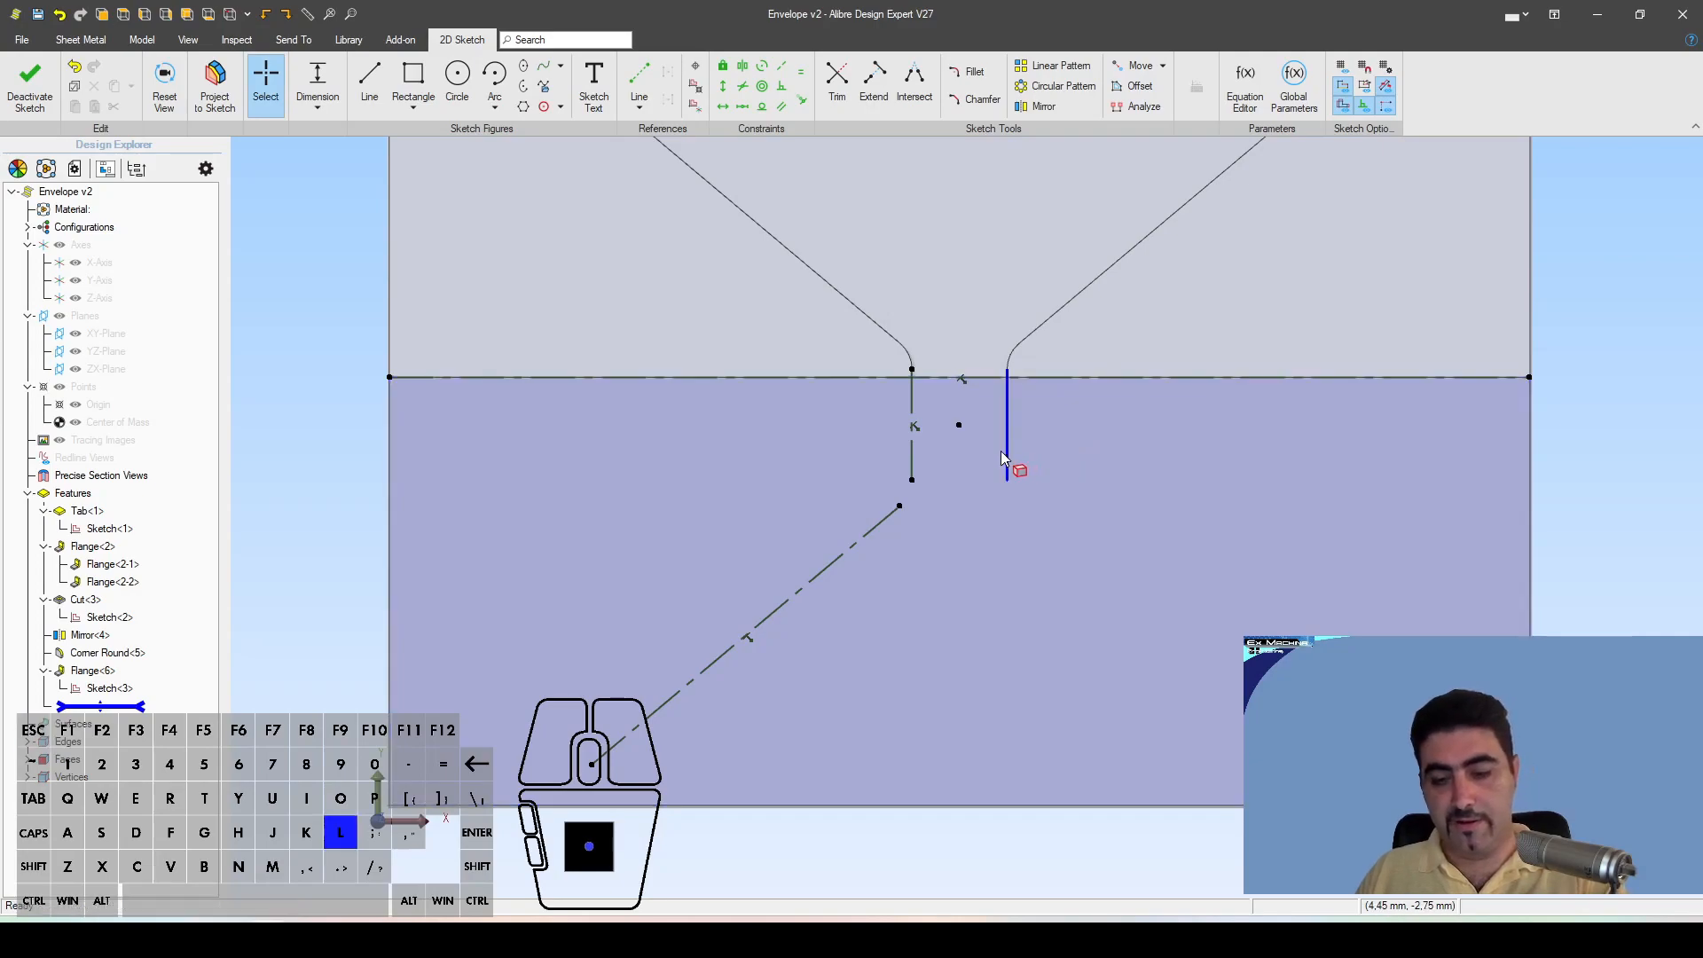
pyautogui.click(861, 378)
pyautogui.click(861, 480)
pyautogui.moveTo(517, 688); pyautogui.dragTo(562, 650, button='right')
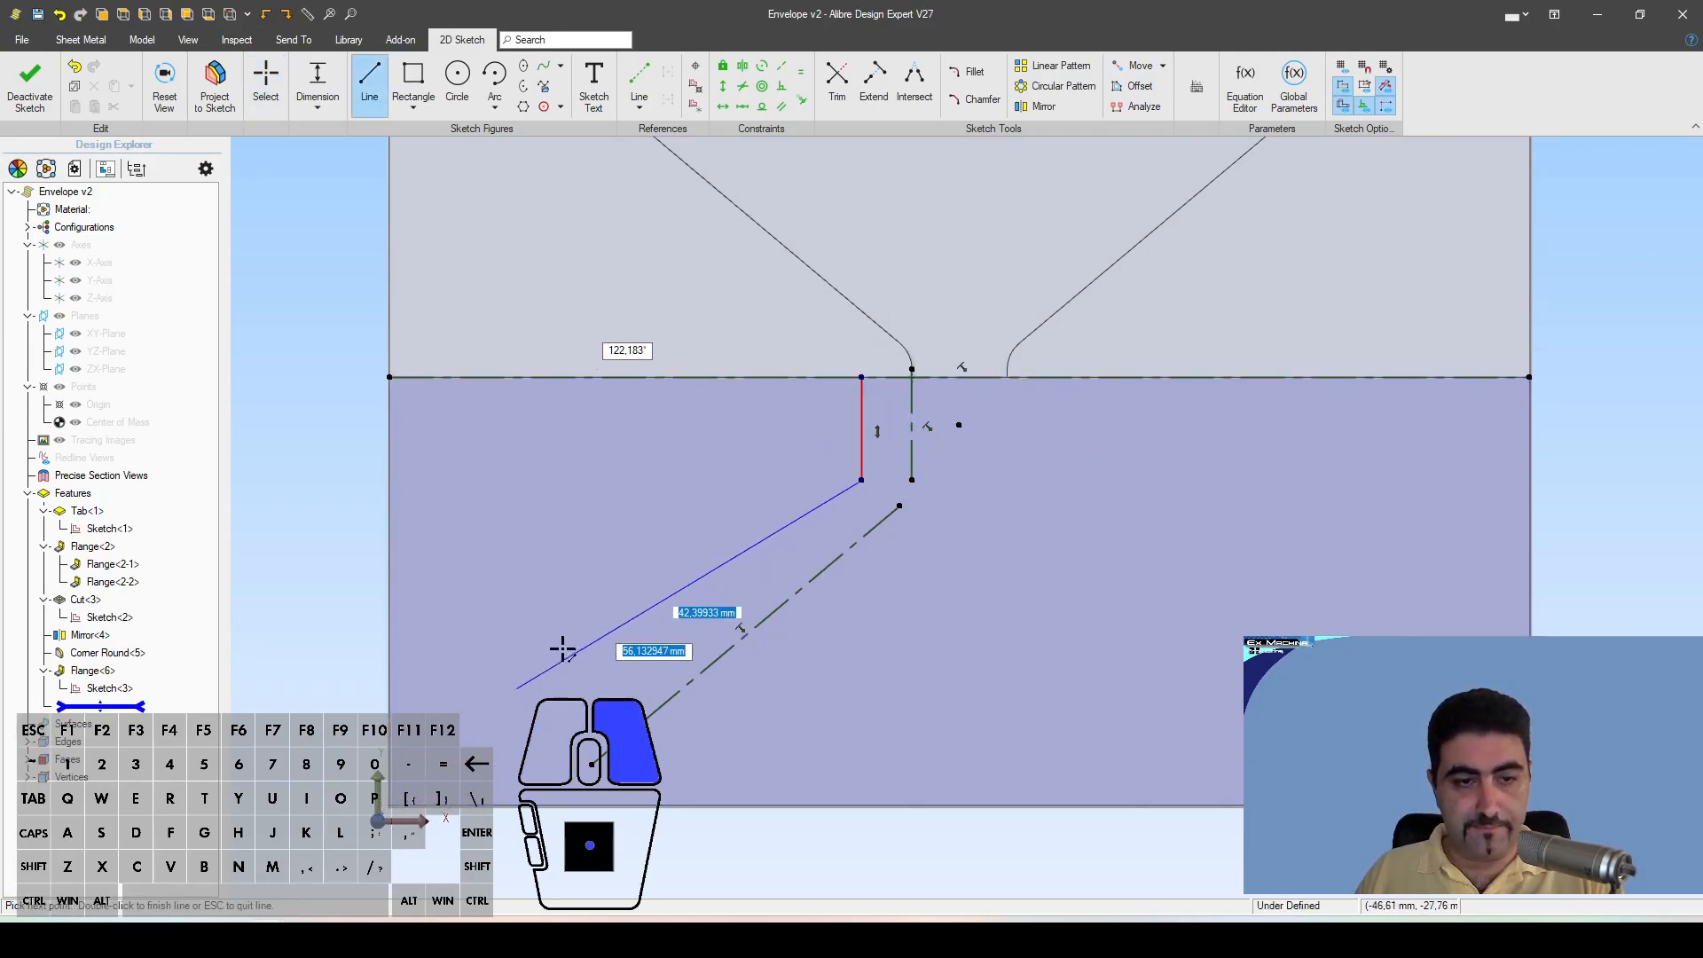
pyautogui.moveTo(562, 650); pyautogui.dragTo(665, 531, button='right')
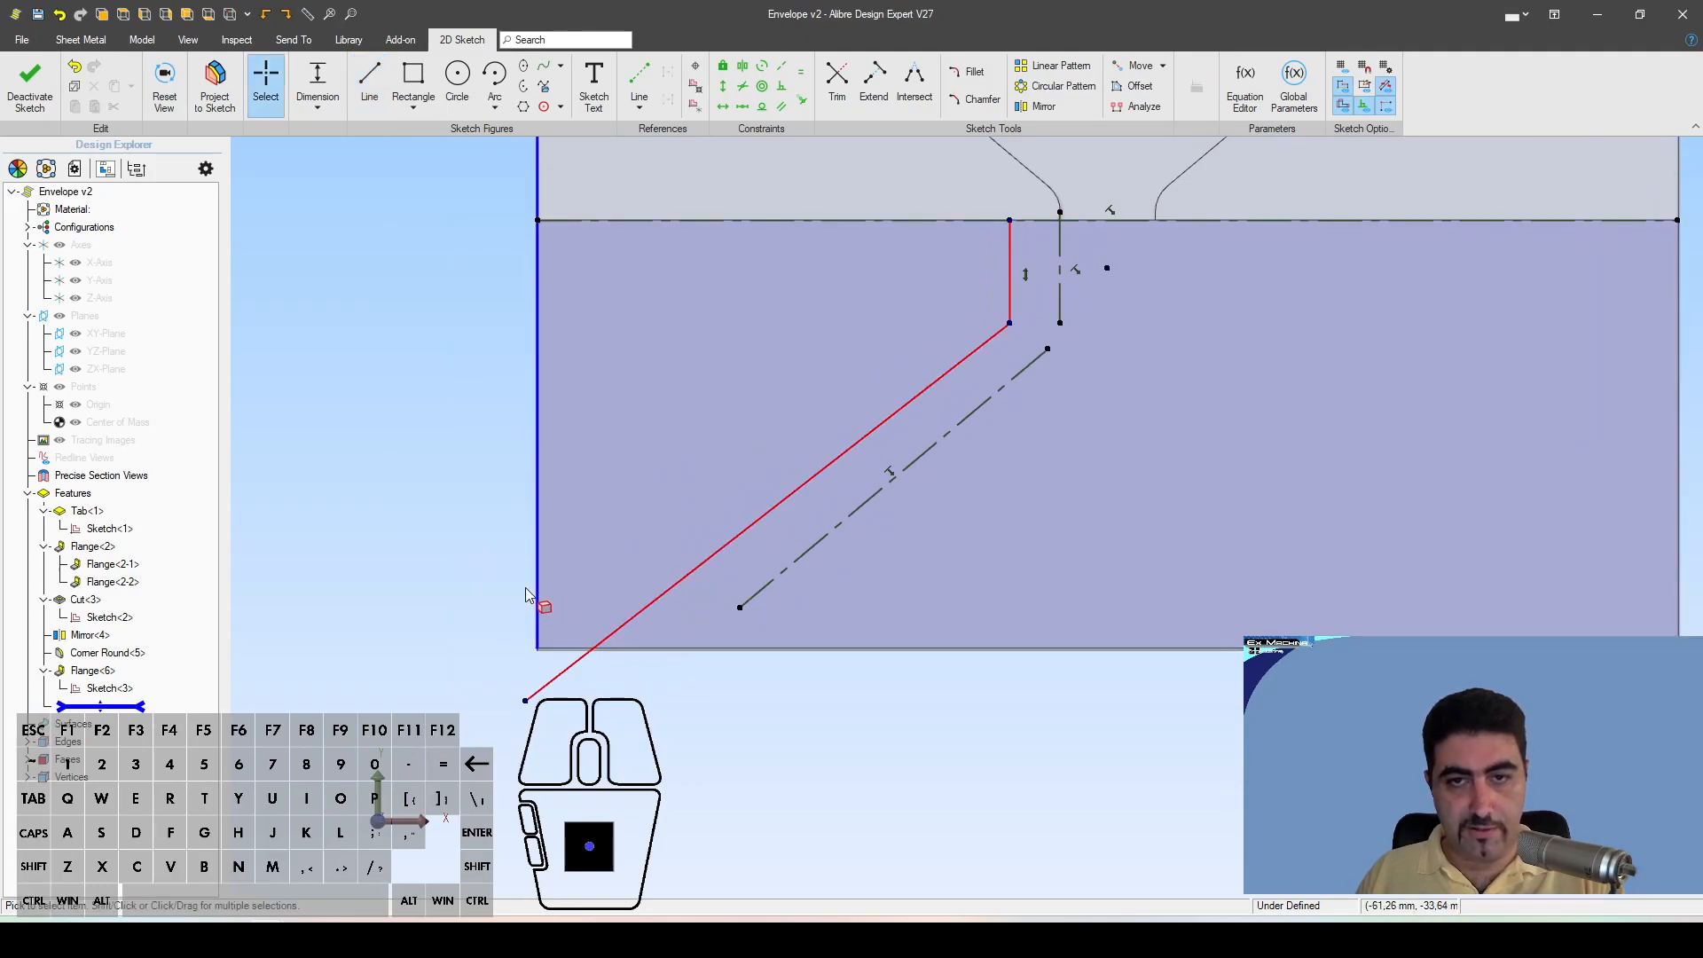
# Step: Project the lower flange's left vertical edge into the sketch as an associative reference line
pyautogui.scroll(5, 525, 587)
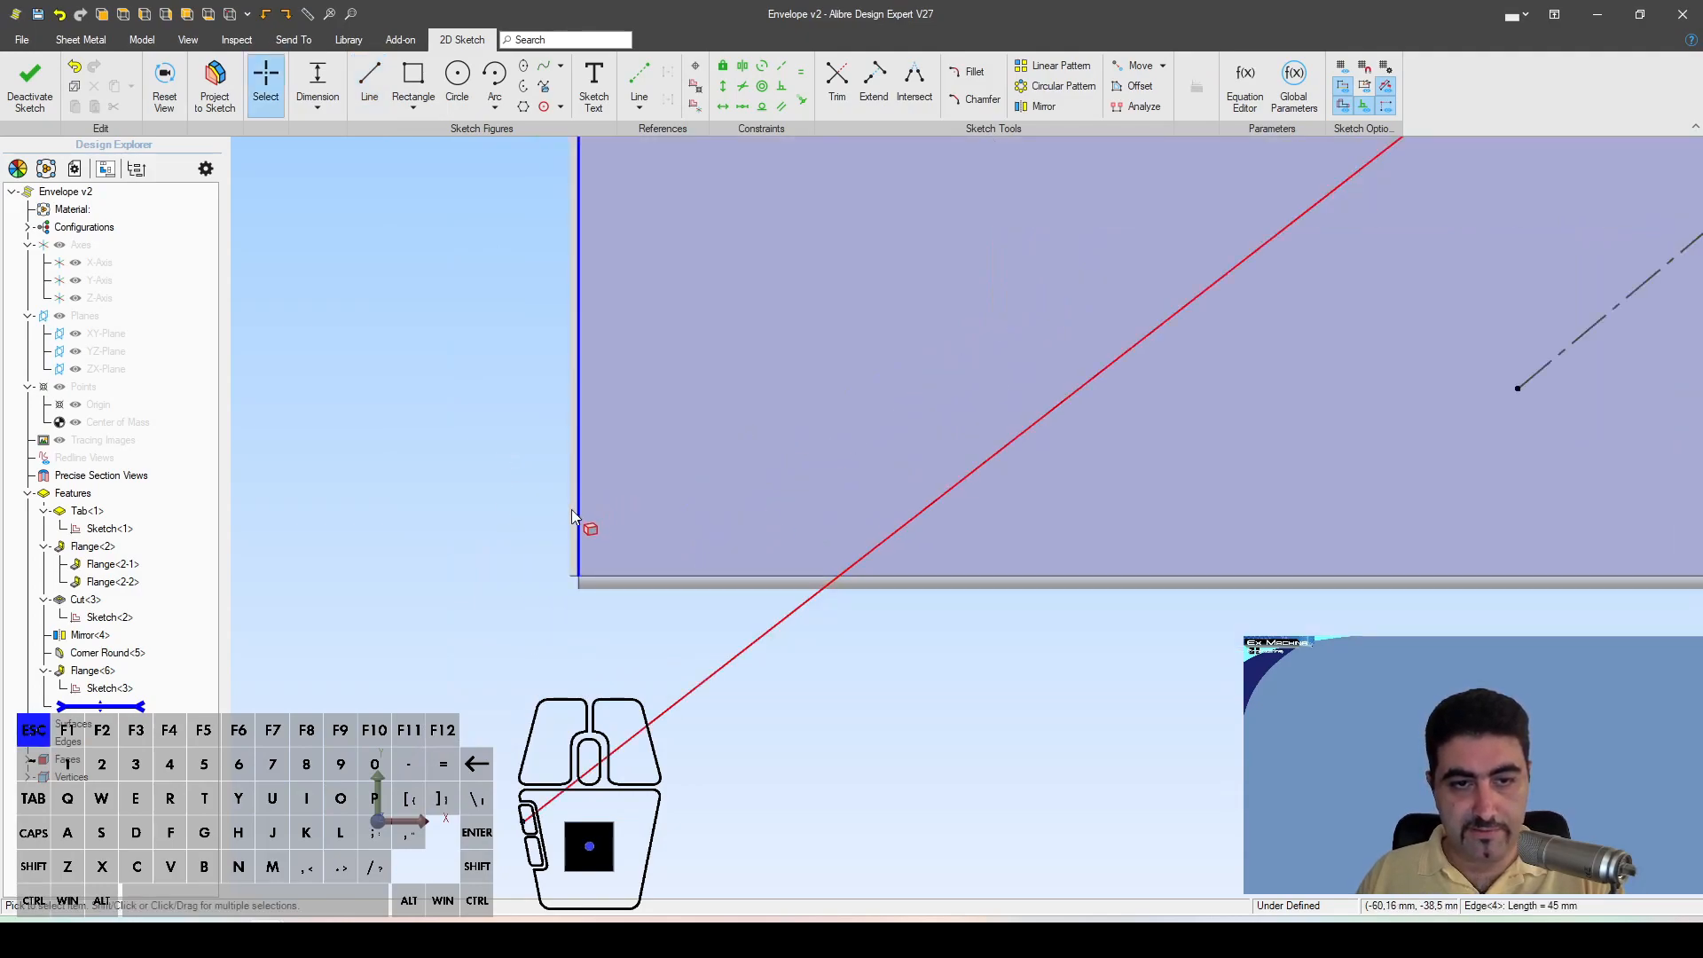
pyautogui.click(579, 515)
pyautogui.click(690, 460)
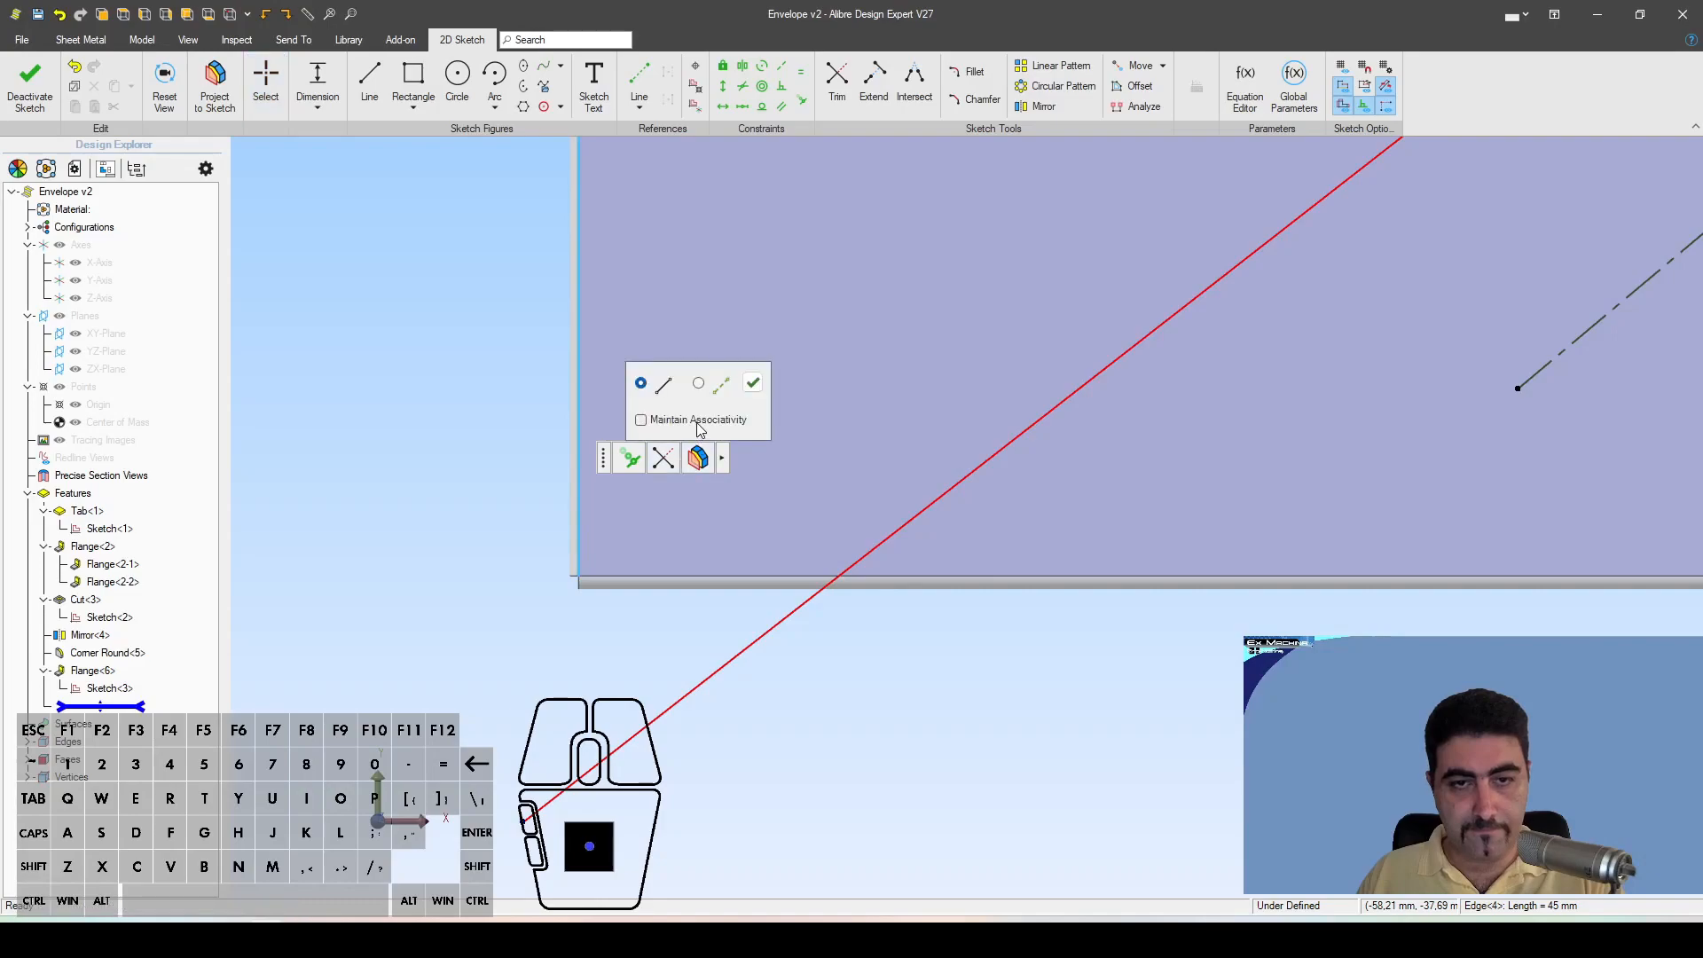
pyautogui.click(697, 384)
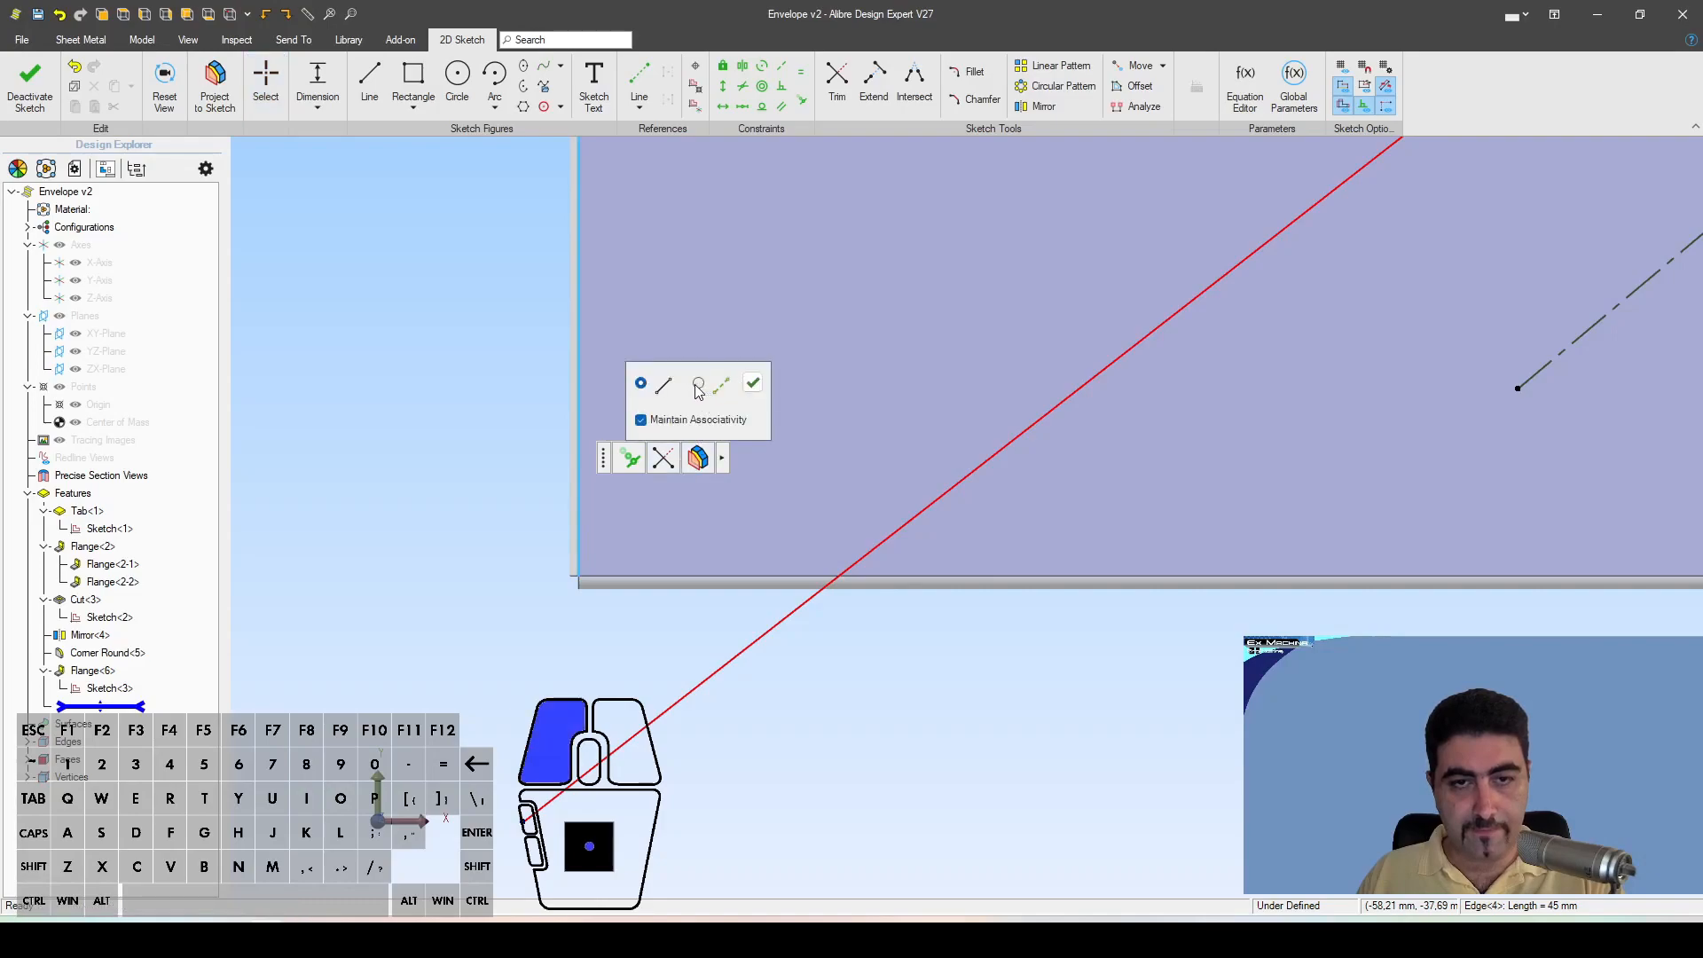
pyautogui.click(753, 384)
# Step: Make the slanted line's lower end coincident with the flange's lower left corner
pyautogui.press('q')
pyautogui.click(578, 576)
pyautogui.press('Escape')
# Step: Dimension the short vertical line 5 mm from the projected vertical reference line
pyautogui.scroll(-3, 578, 576)
pyautogui.scroll(3, 851, 451)
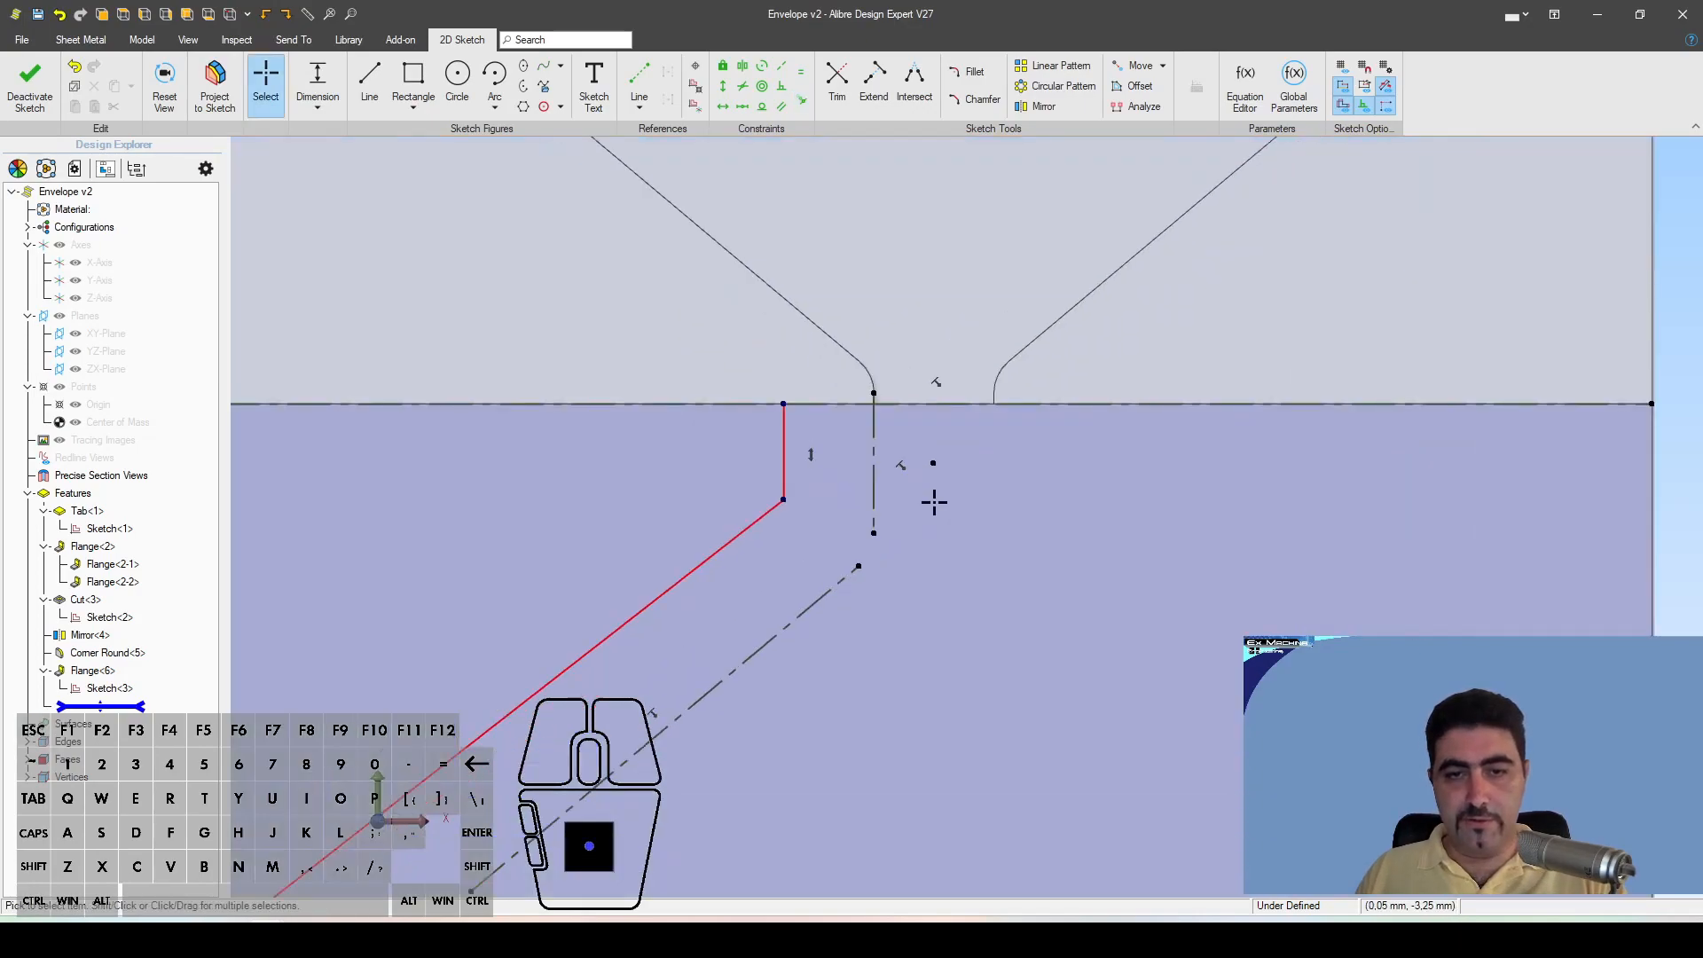
pyautogui.press('d')
pyautogui.click(785, 454)
pyautogui.click(874, 422)
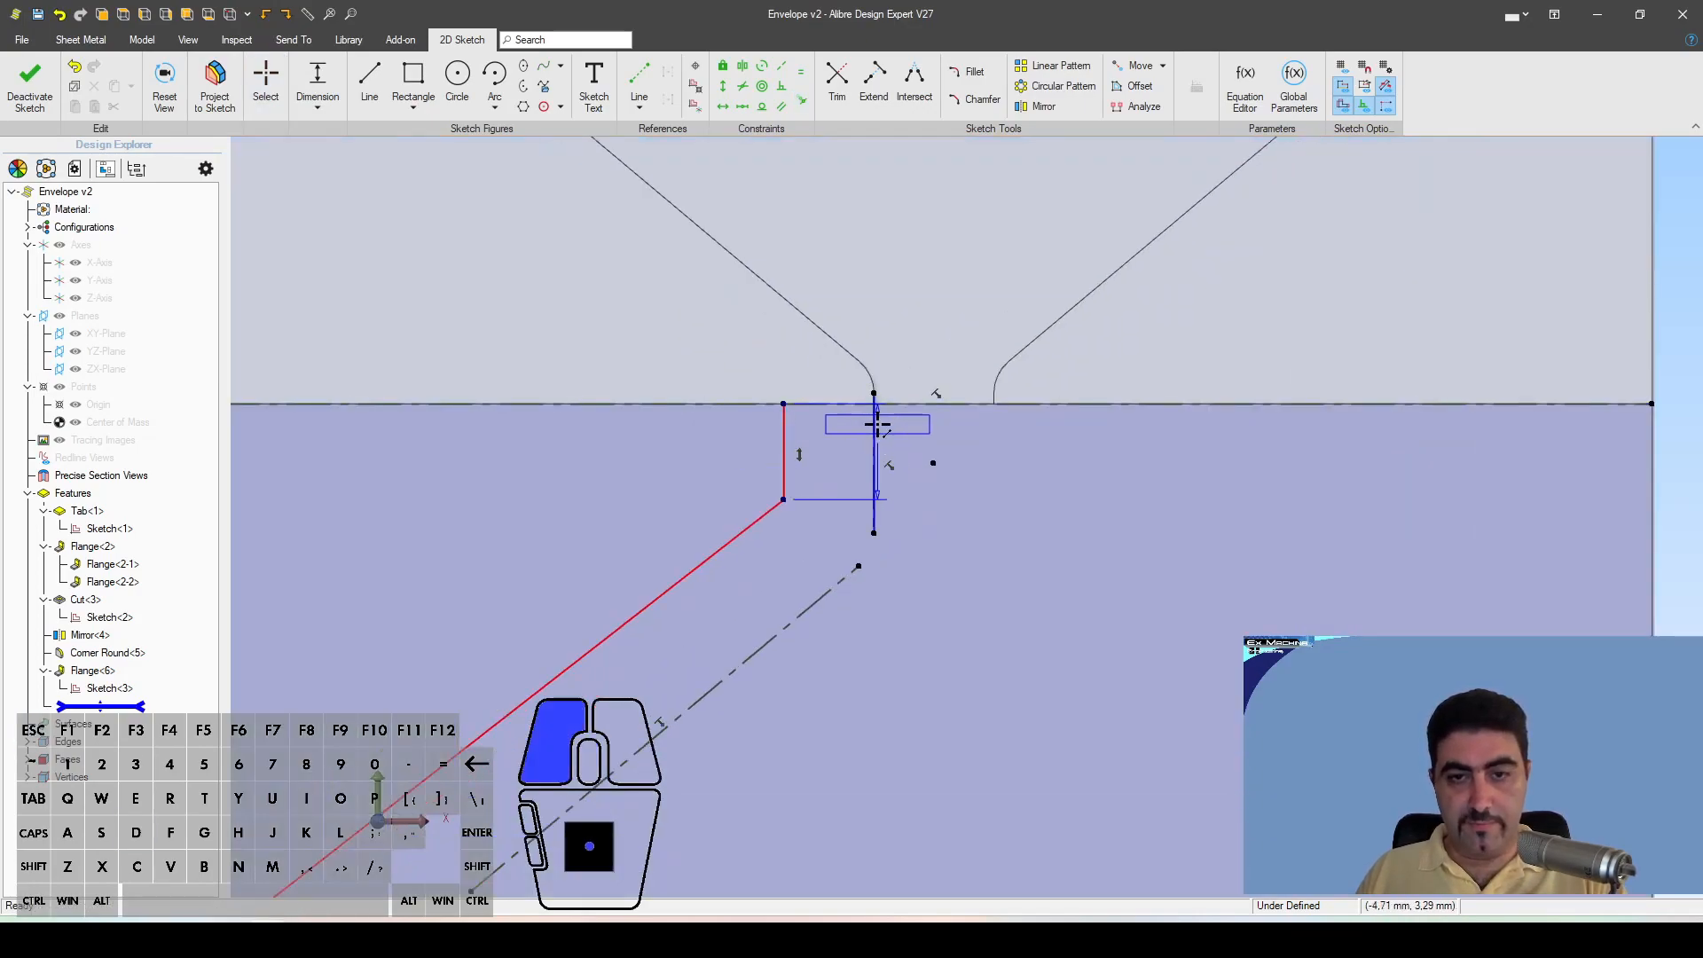
pyautogui.click(992, 324)
pyautogui.write('5')
pyautogui.press('Return')
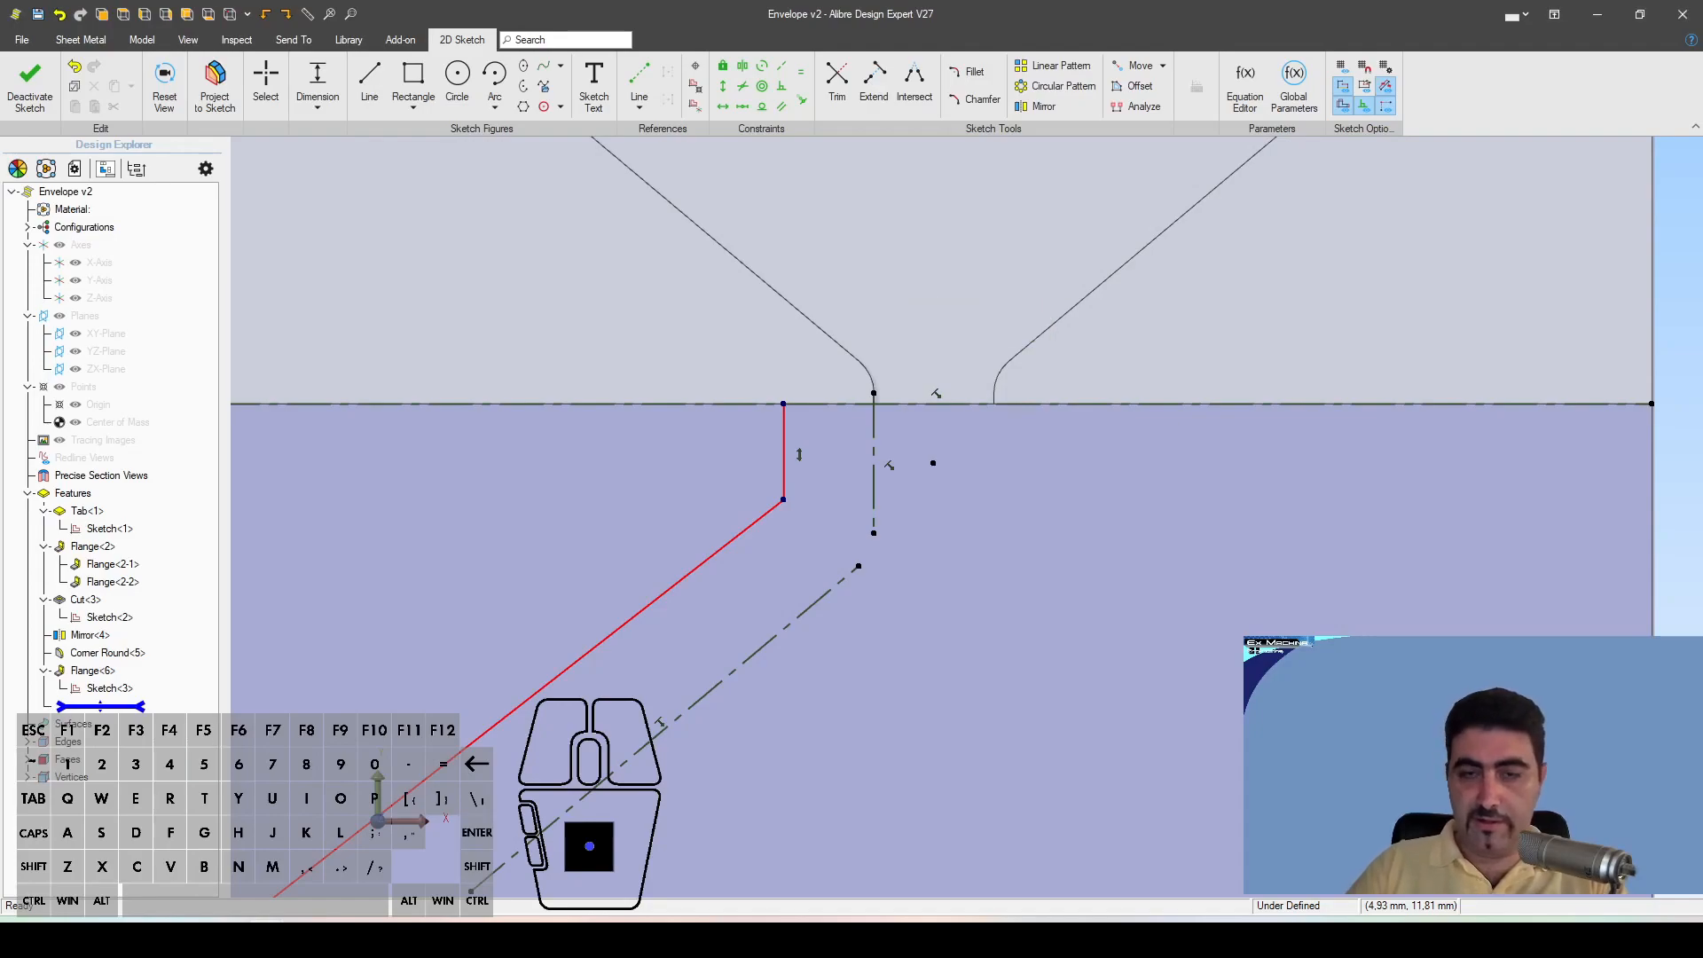
# Step: Try a 5 mm dimension between the upper ends of the slanted line and the slanted reference line, and delete it
pyautogui.click(814, 499)
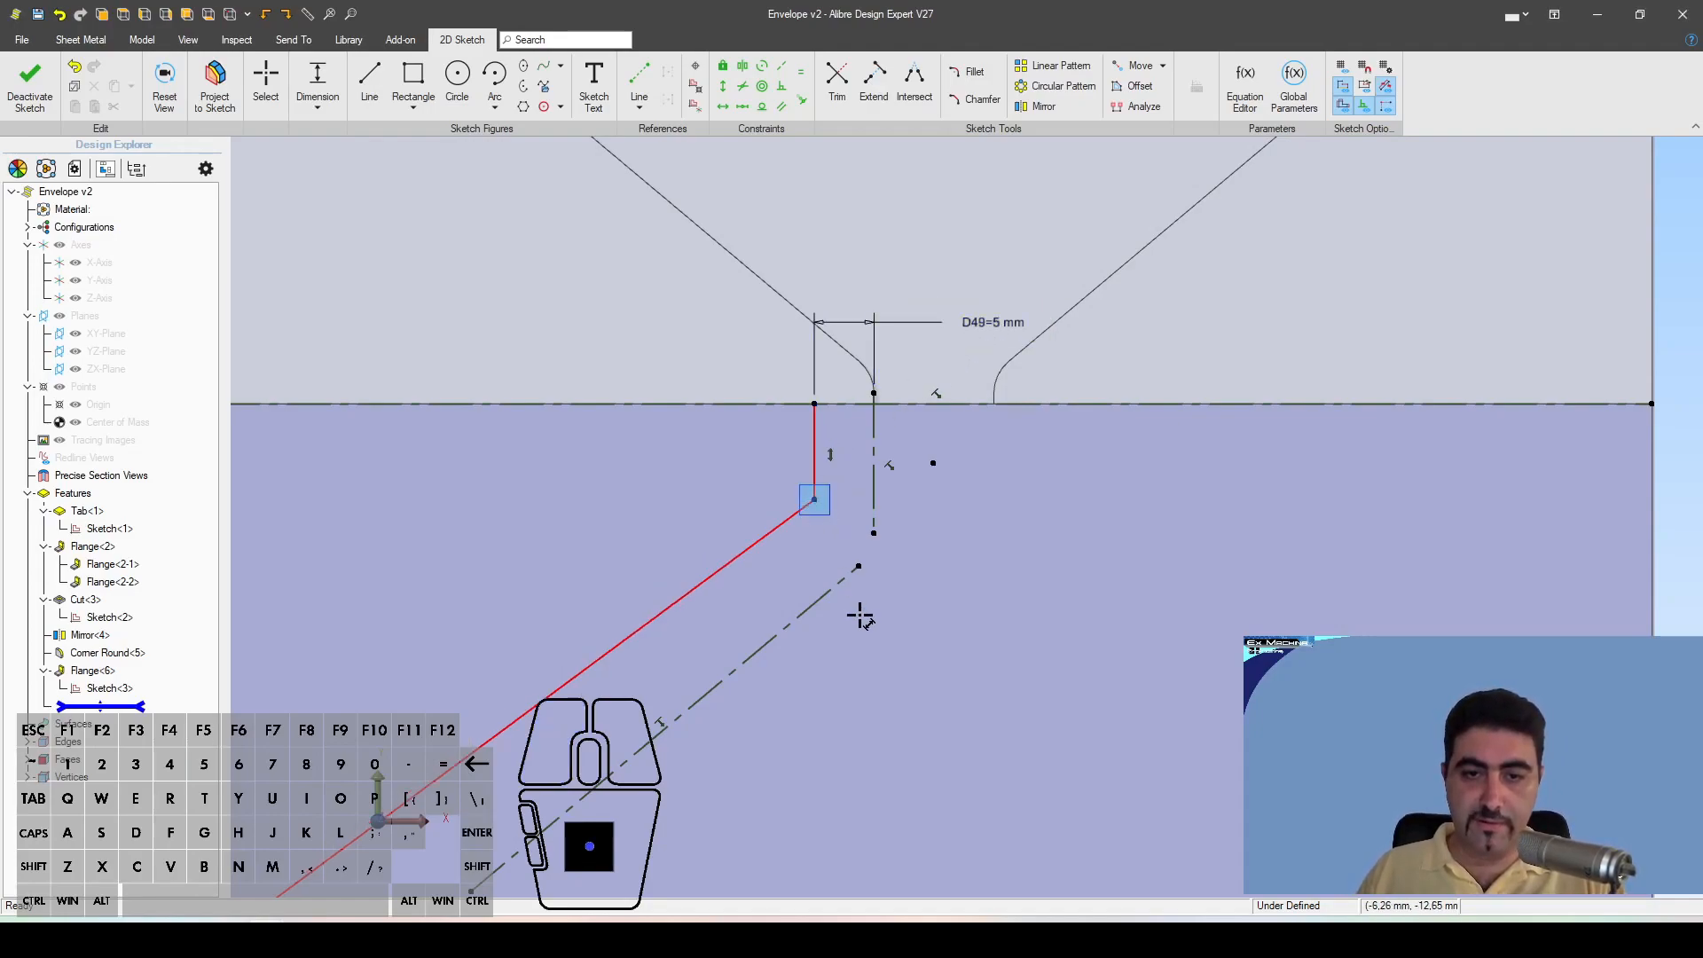
pyautogui.click(859, 567)
pyautogui.click(1042, 582)
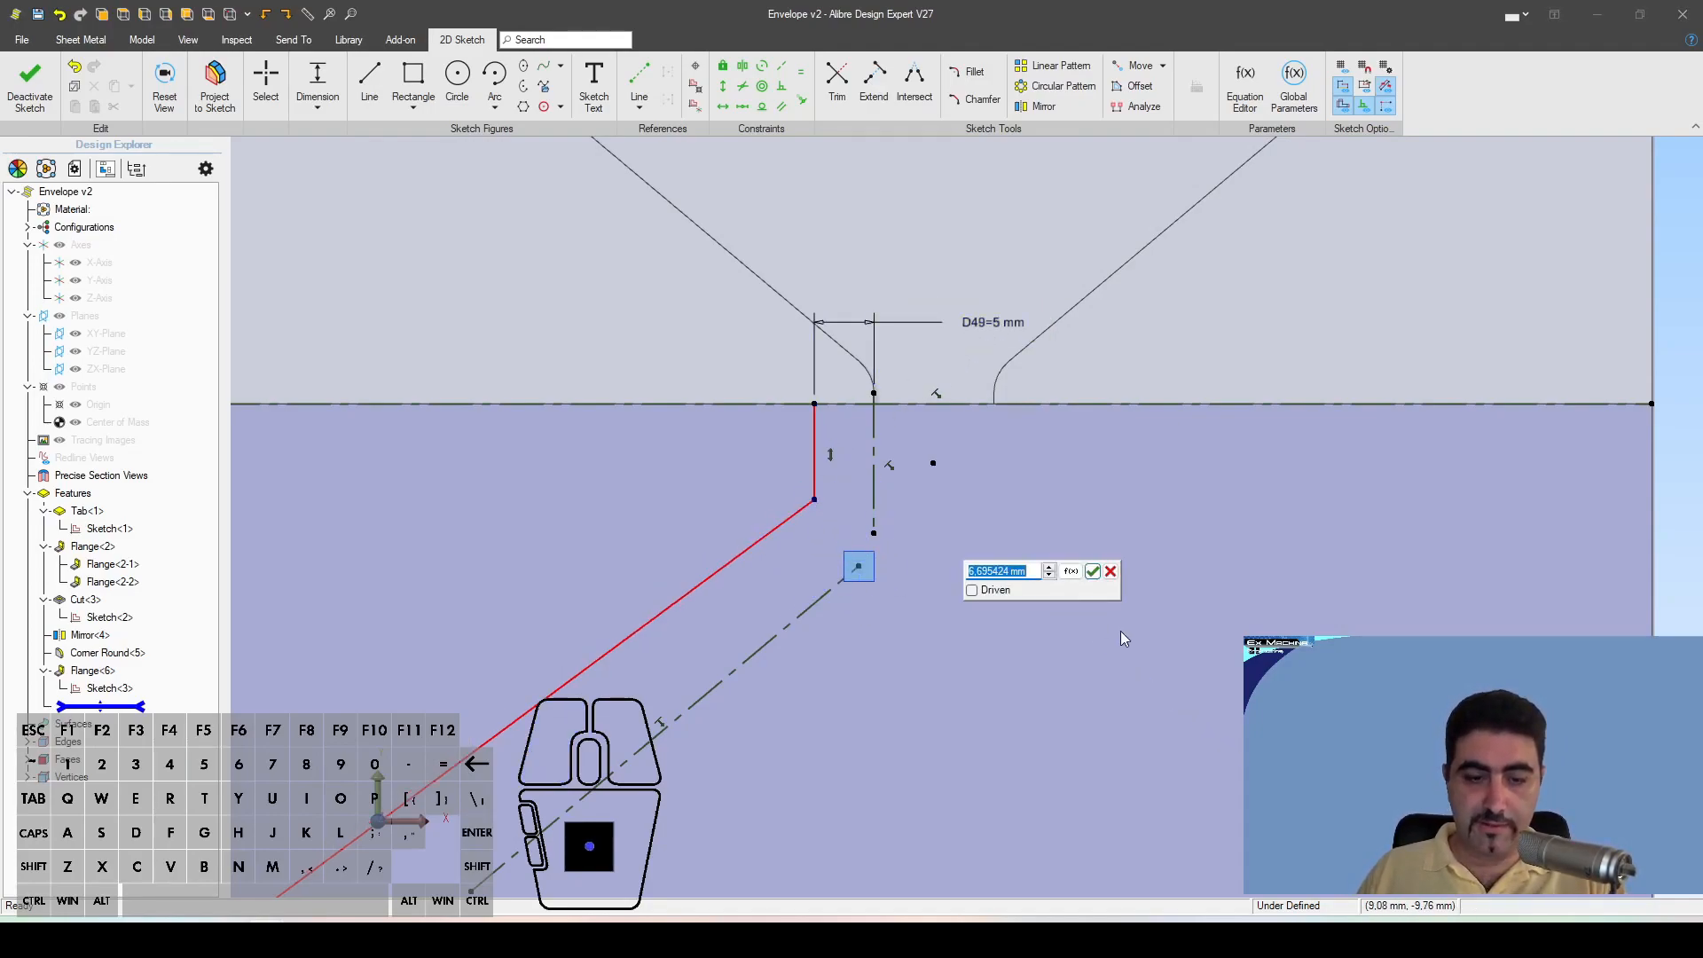
pyautogui.press('Return')
pyautogui.press('Escape')
pyautogui.scroll(-4, 1108, 501)
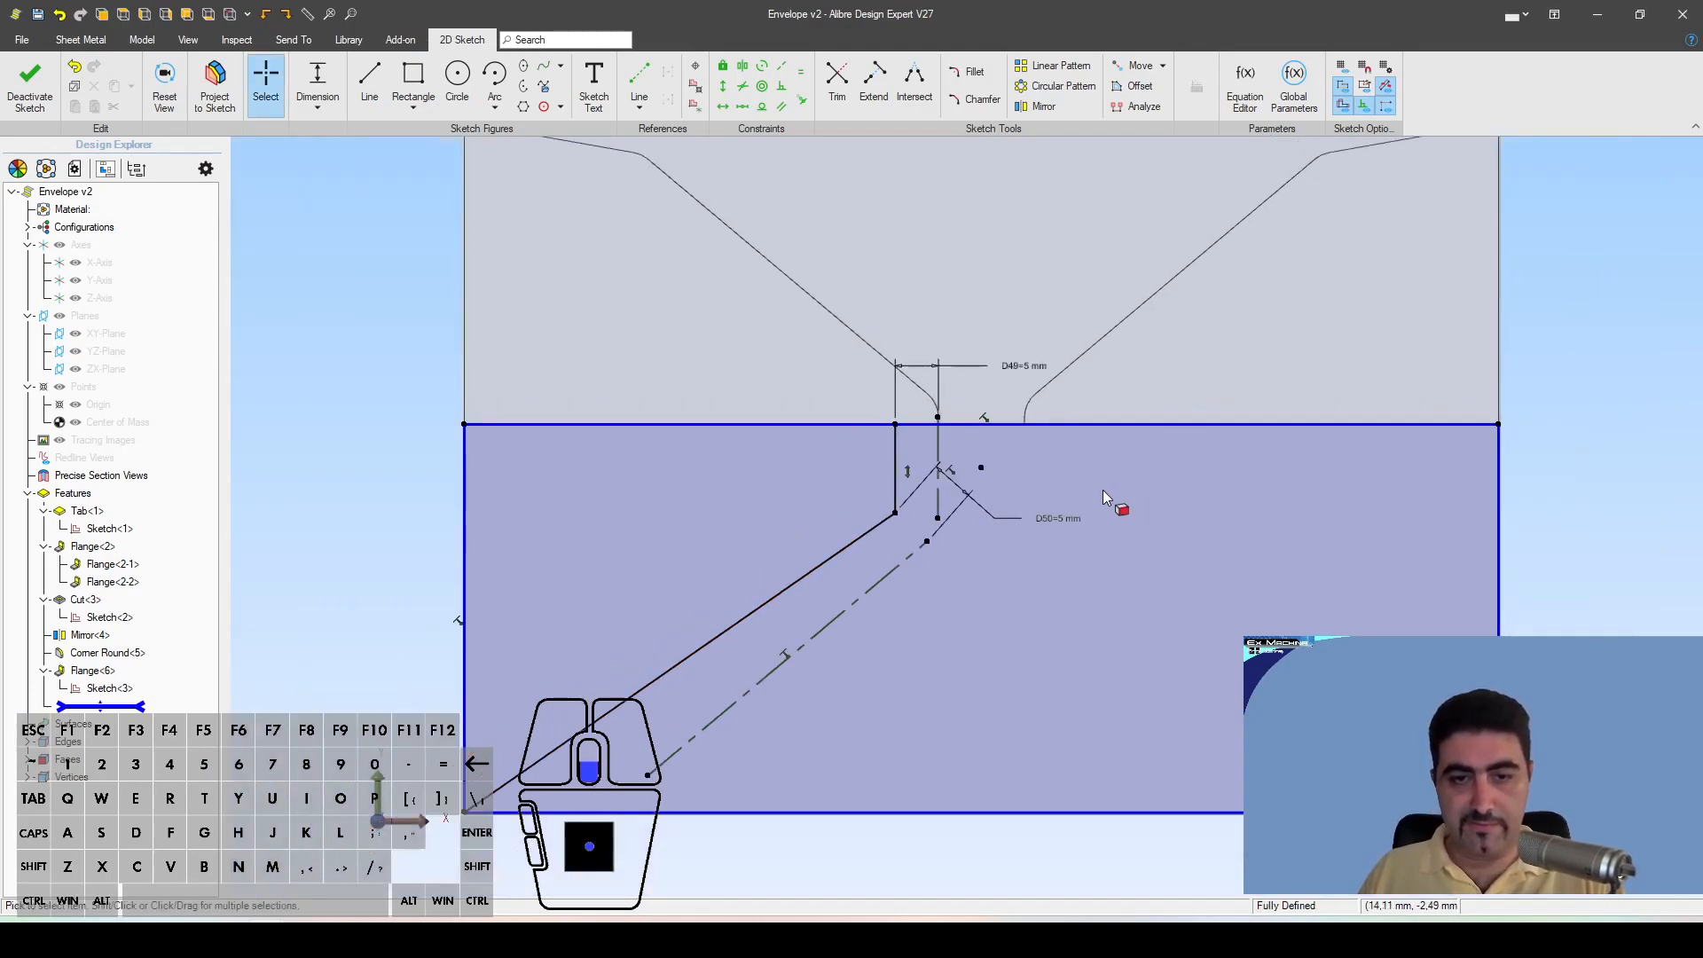
pyautogui.scroll(2, 957, 700)
pyautogui.scroll(1, 914, 683)
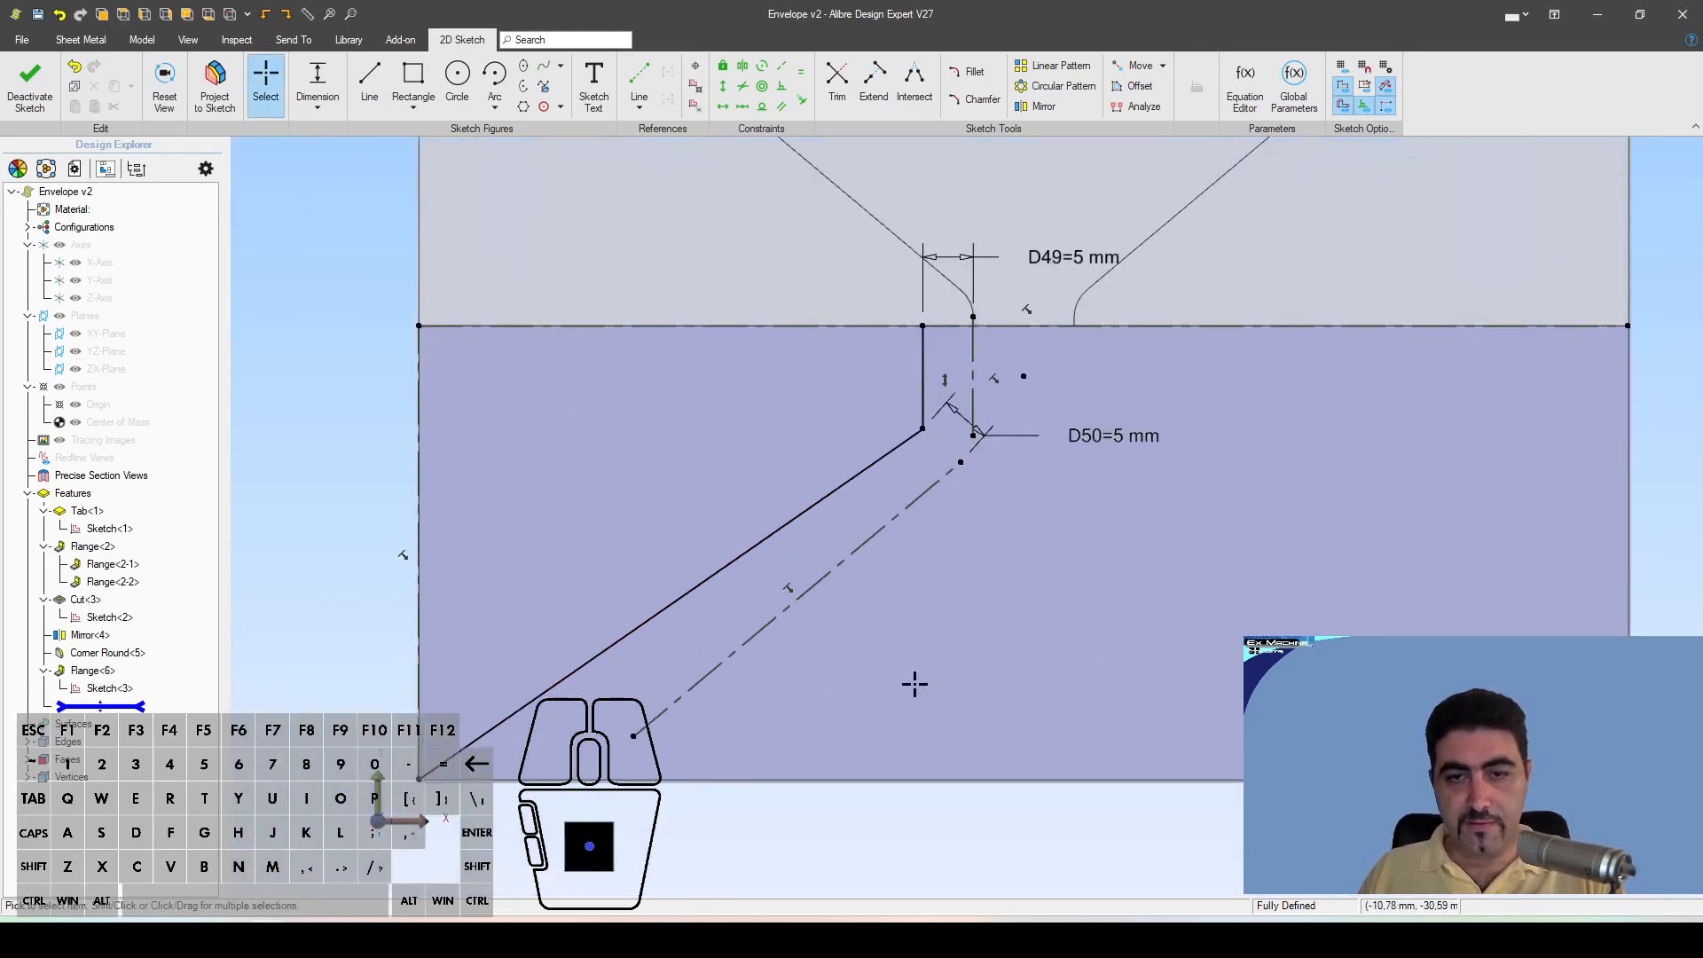
pyautogui.press('Delete')
# Step: Dimension the corner between the vertical and slanted lines 5 mm from the slanted reference line
pyautogui.press('d')
pyautogui.click(920, 430)
pyautogui.click(931, 480)
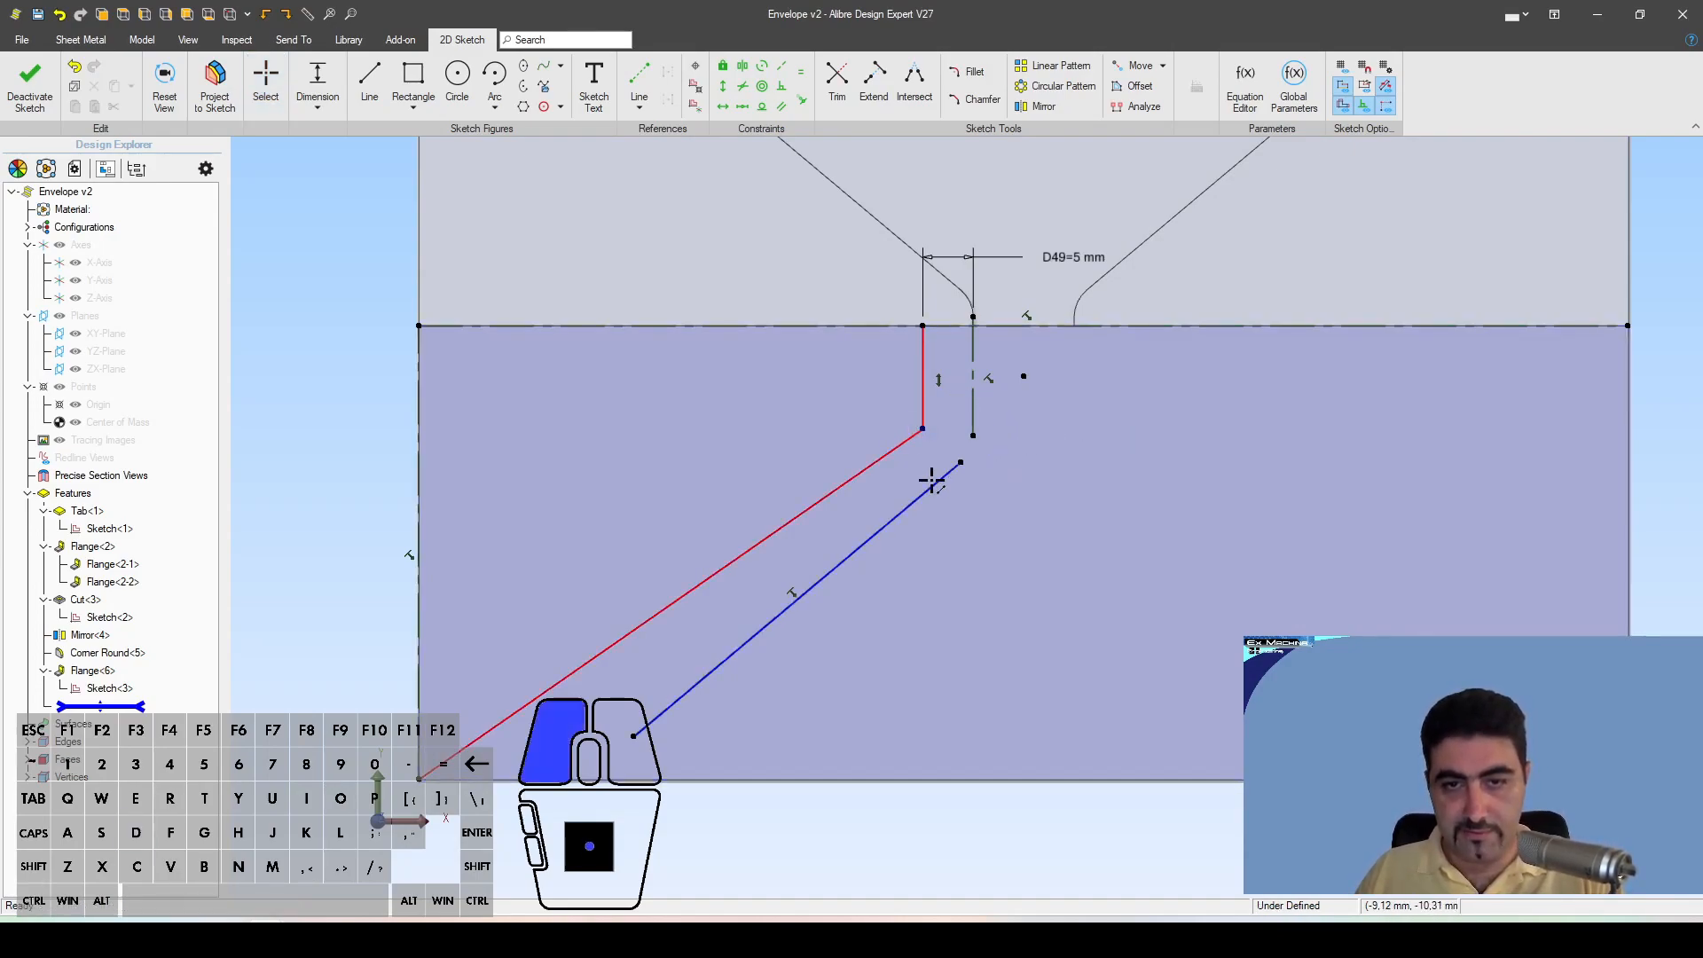
pyautogui.click(1079, 517)
pyautogui.write('5')
pyautogui.press('Return')
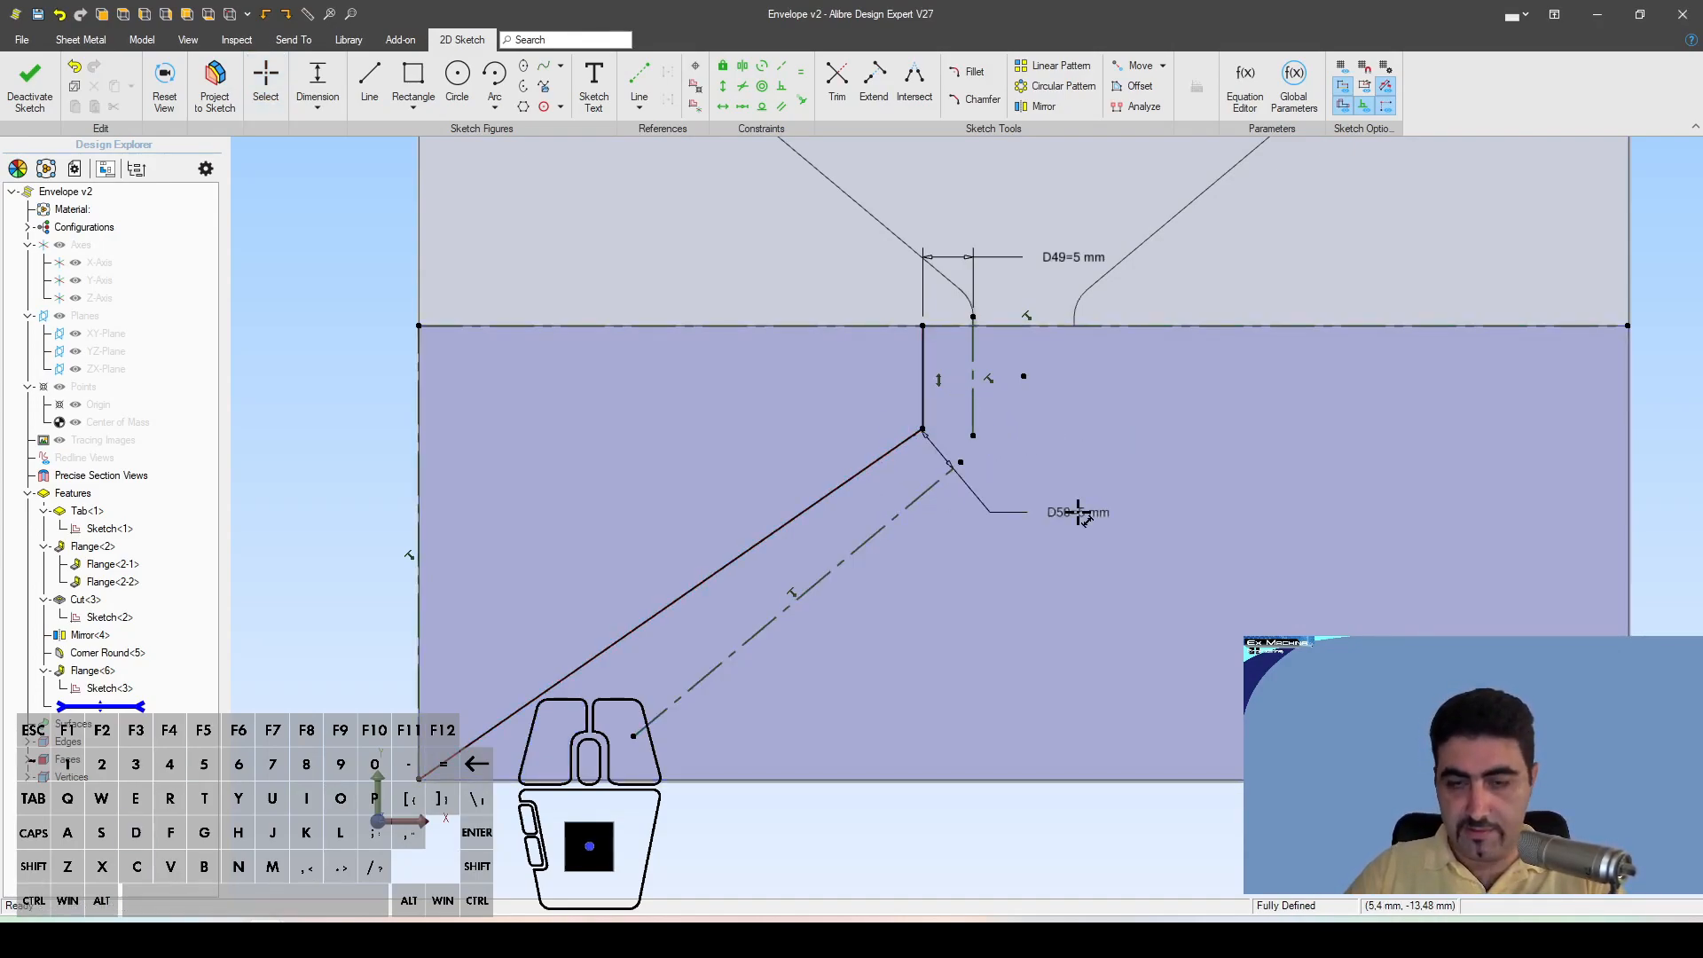
pyautogui.press('Escape')
pyautogui.scroll(-2, 779, 542)
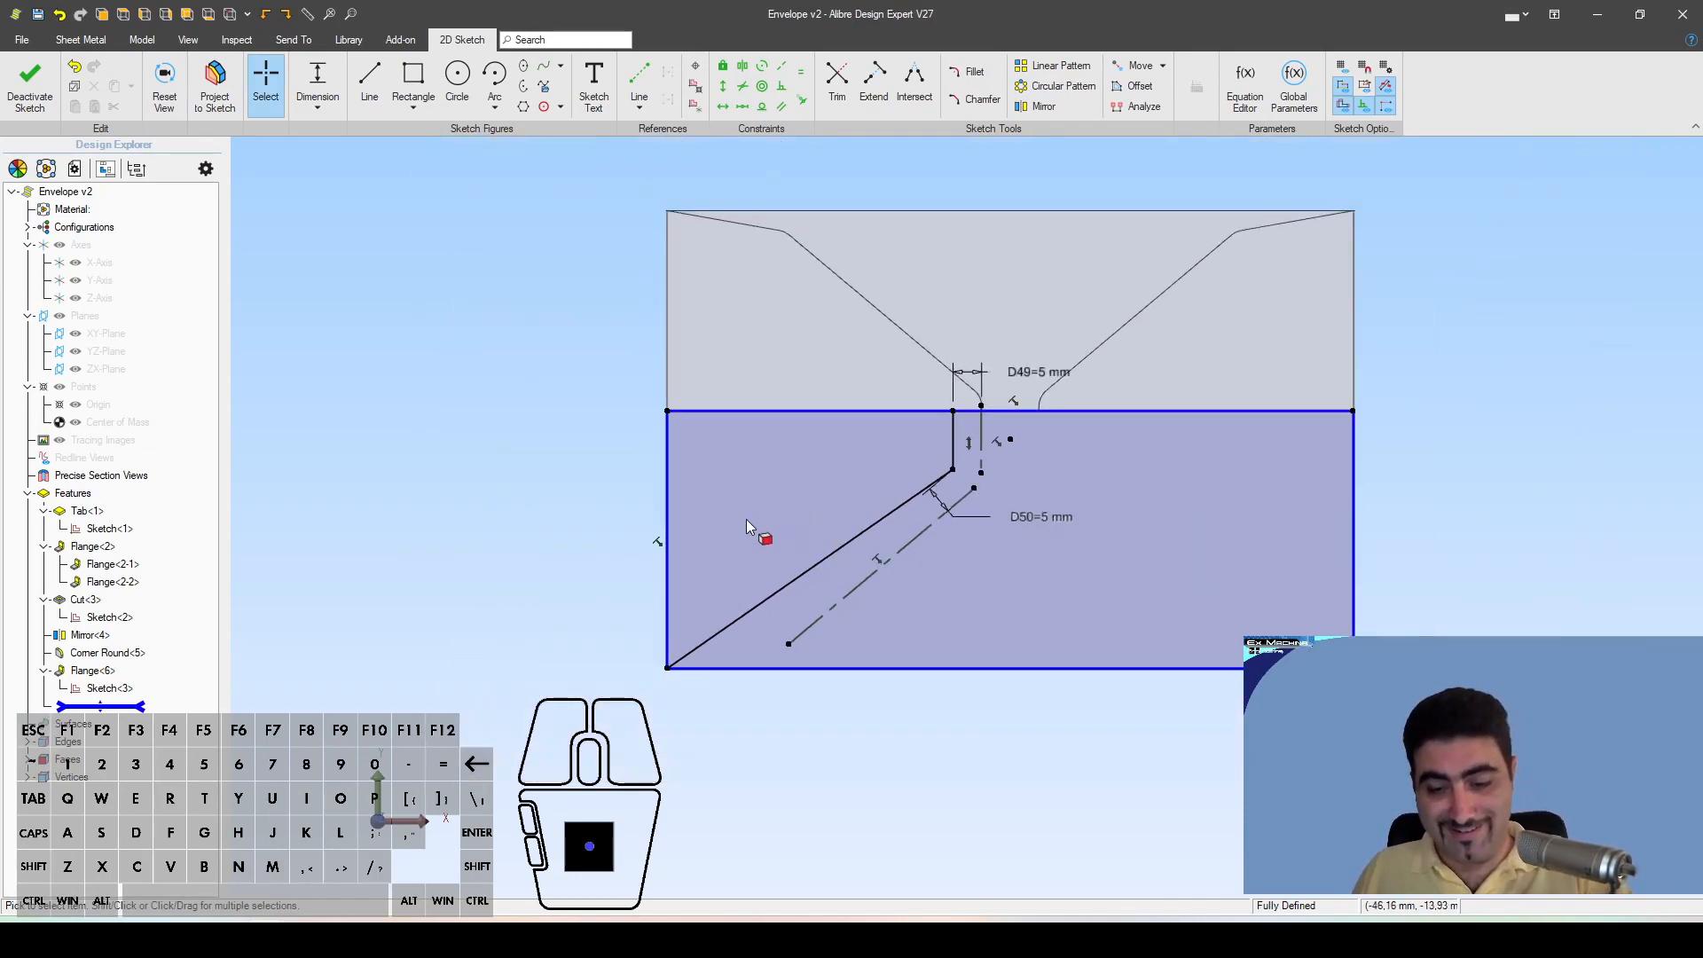
# Step: Close the cut profile with lines along the flange's upper and left edges to the lower left corner
pyautogui.press('l')
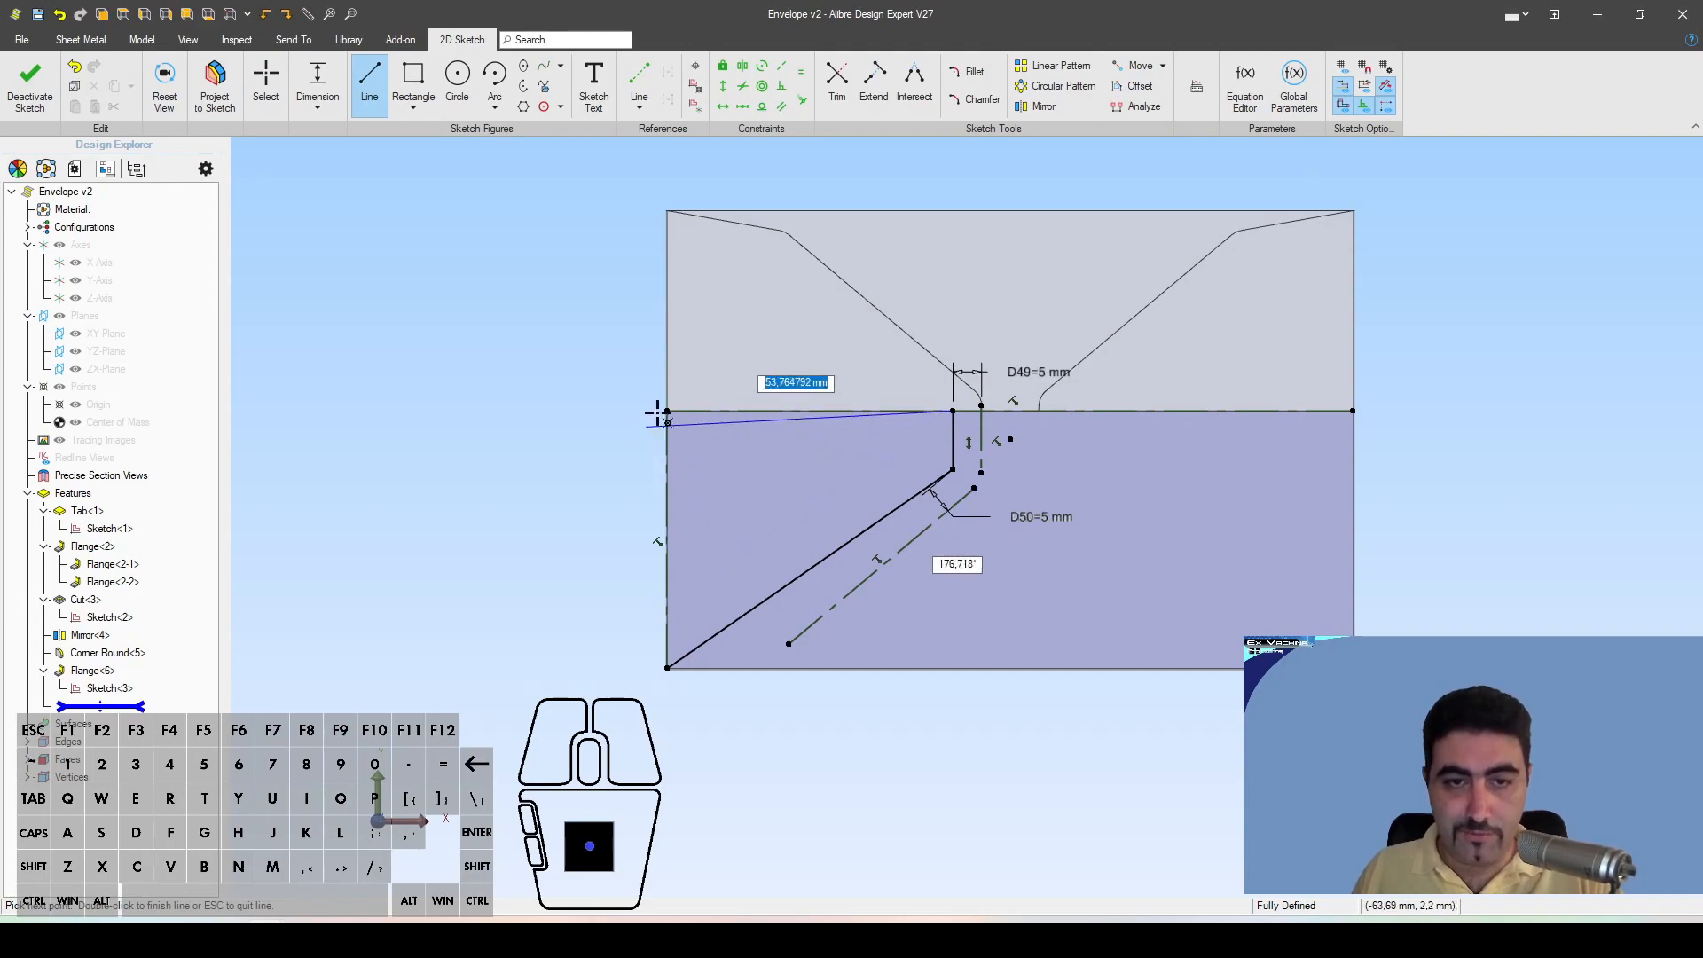
pyautogui.click(667, 667)
pyautogui.press('Escape')
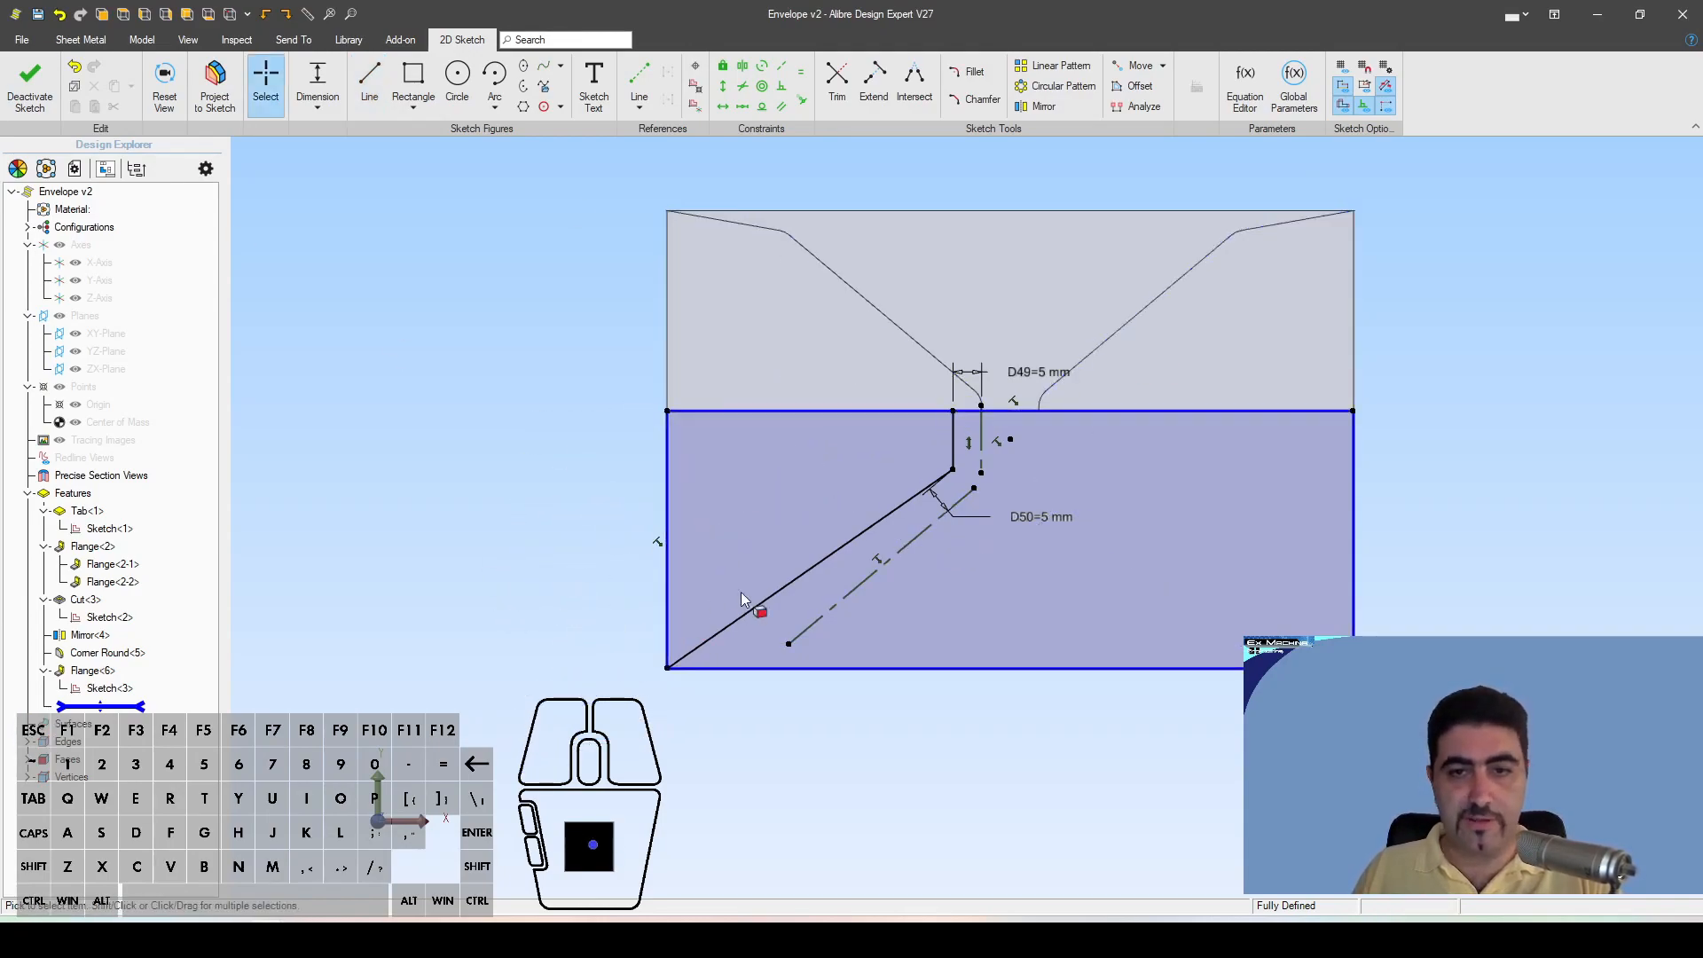
# Step: Finish the sketch and cut the lower flange with it to a depth of AD_Thickness
pyautogui.click(29, 85)
pyautogui.click(488, 84)
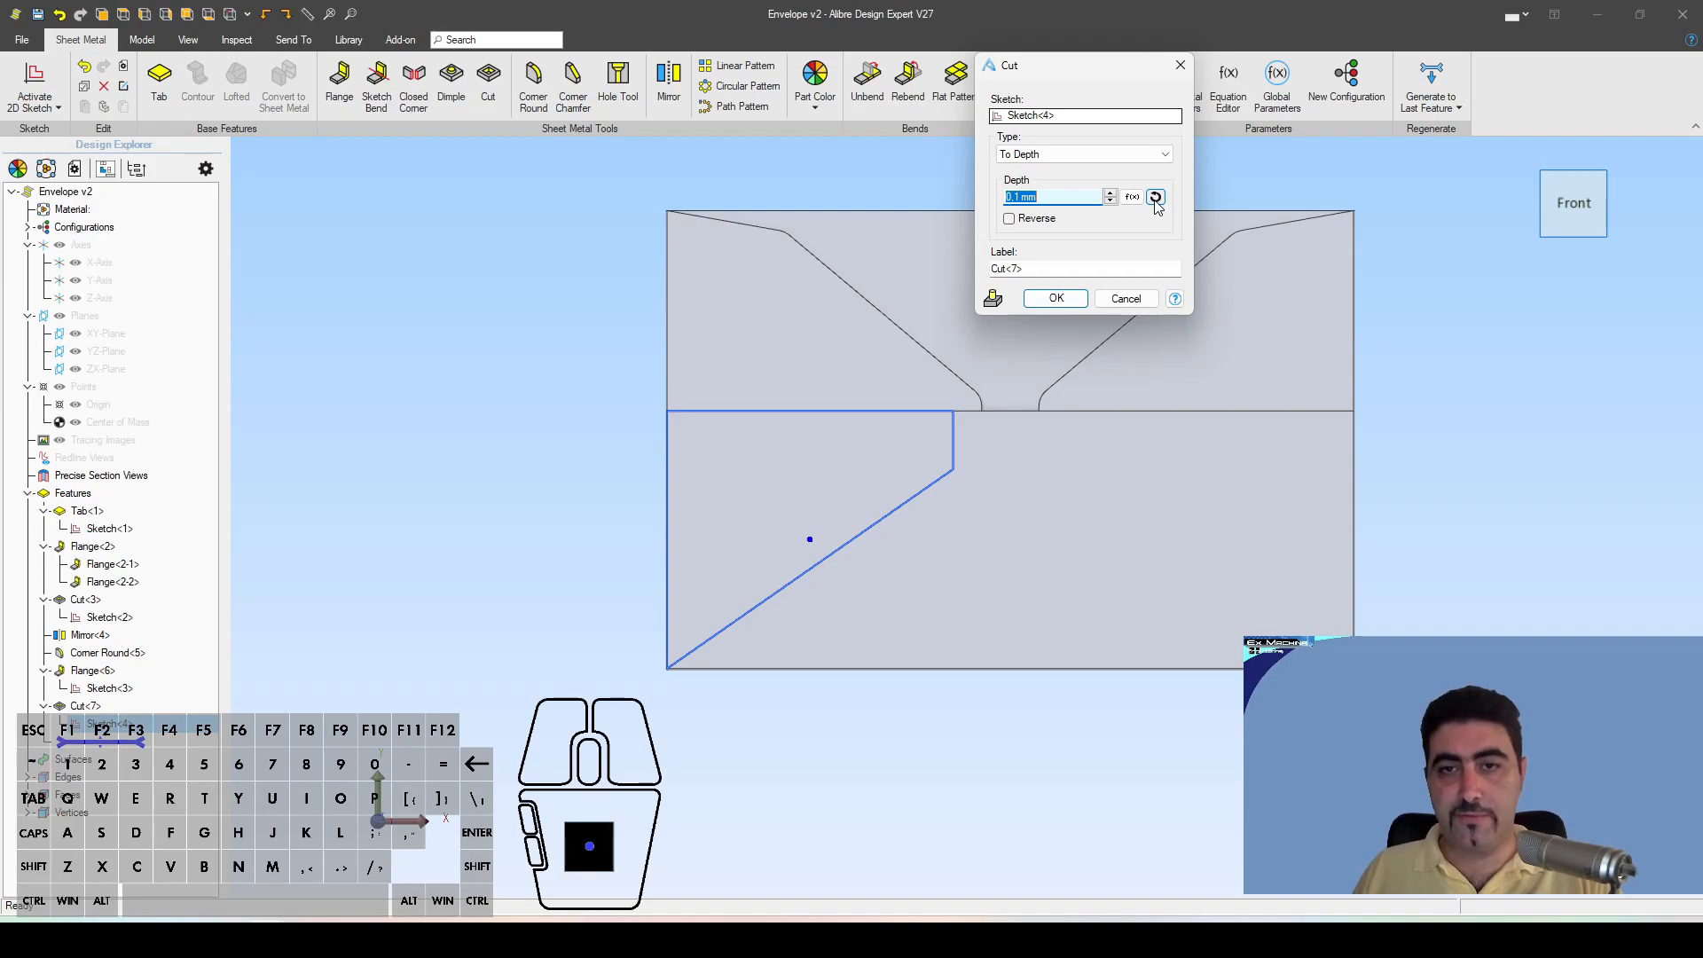
pyautogui.click(1156, 197)
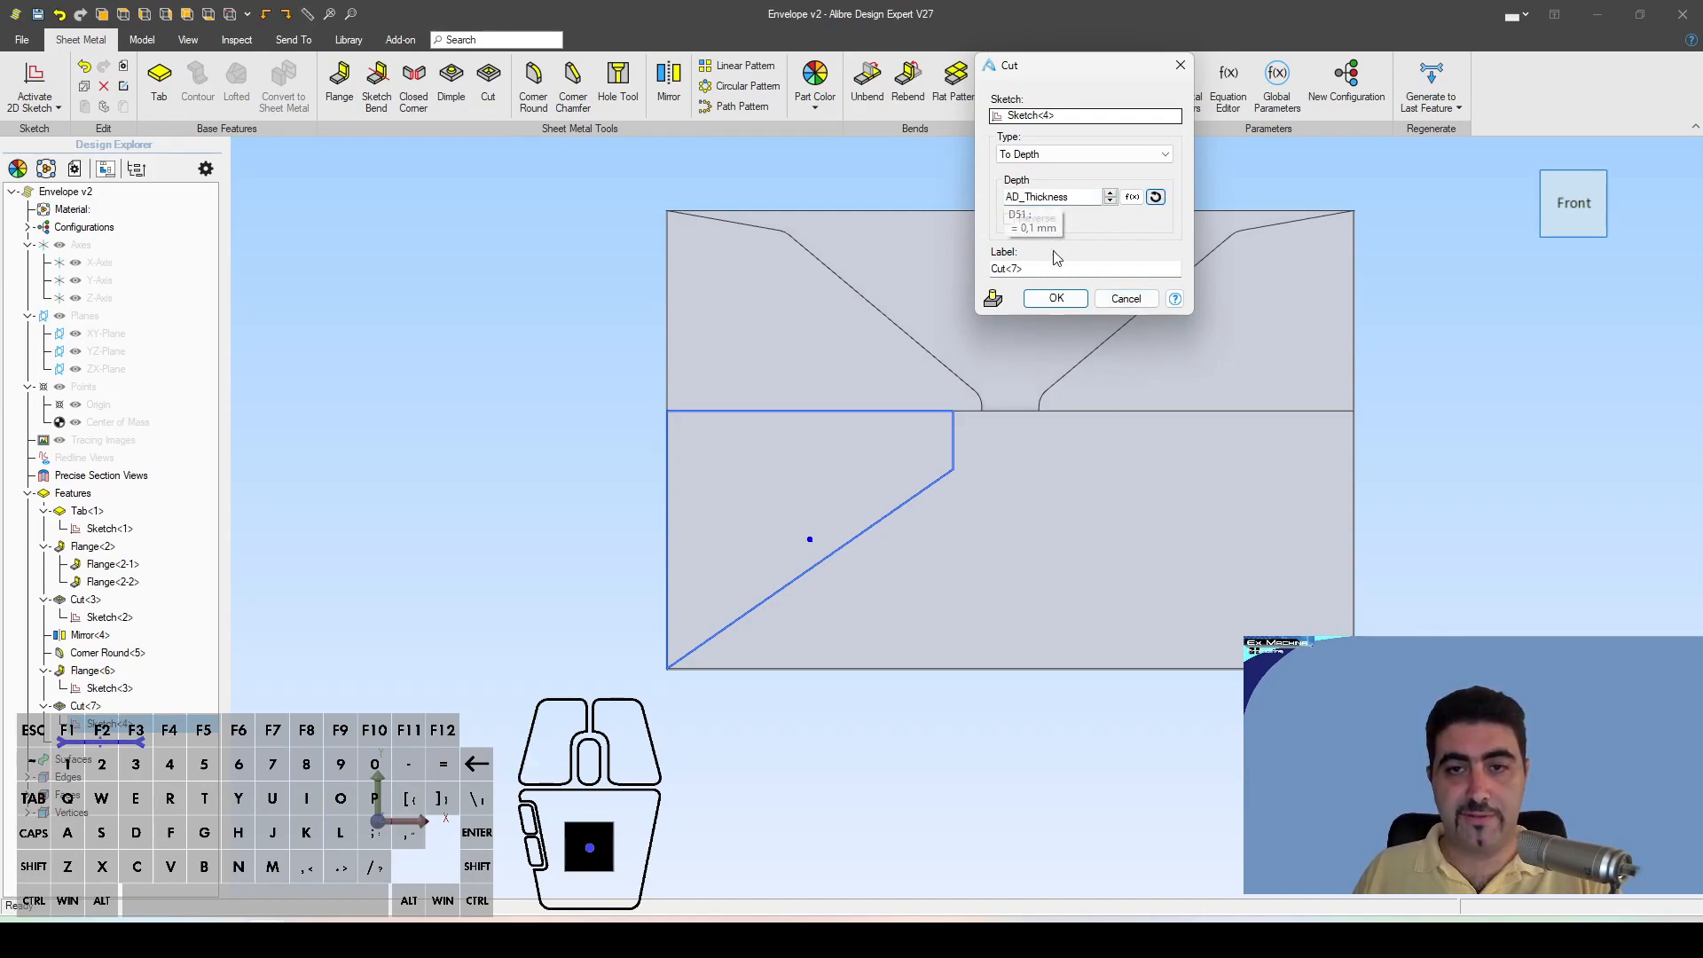
pyautogui.click(1056, 298)
# Step: Mirror the lower flap's corner cut about the YZ-Plane
pyautogui.moveTo(577, 435); pyautogui.dragTo(592, 398, button='middle')
pyautogui.click(663, 91)
pyautogui.click(133, 707)
pyautogui.click(1105, 293)
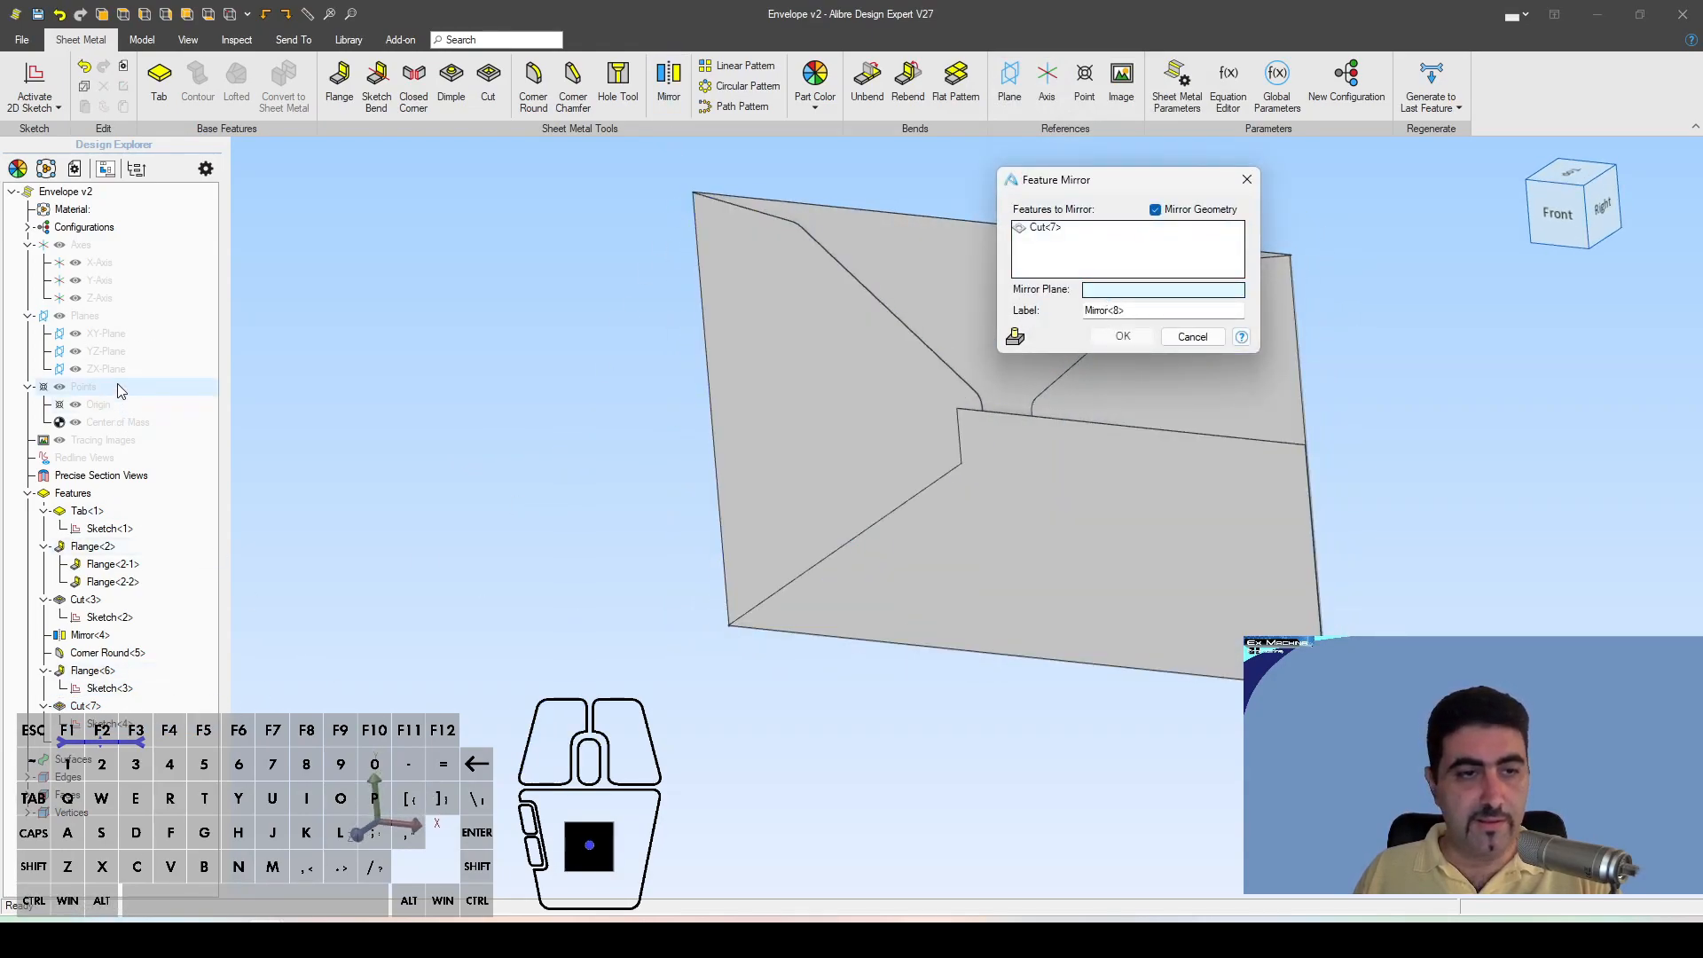
pyautogui.click(106, 350)
pyautogui.click(1122, 336)
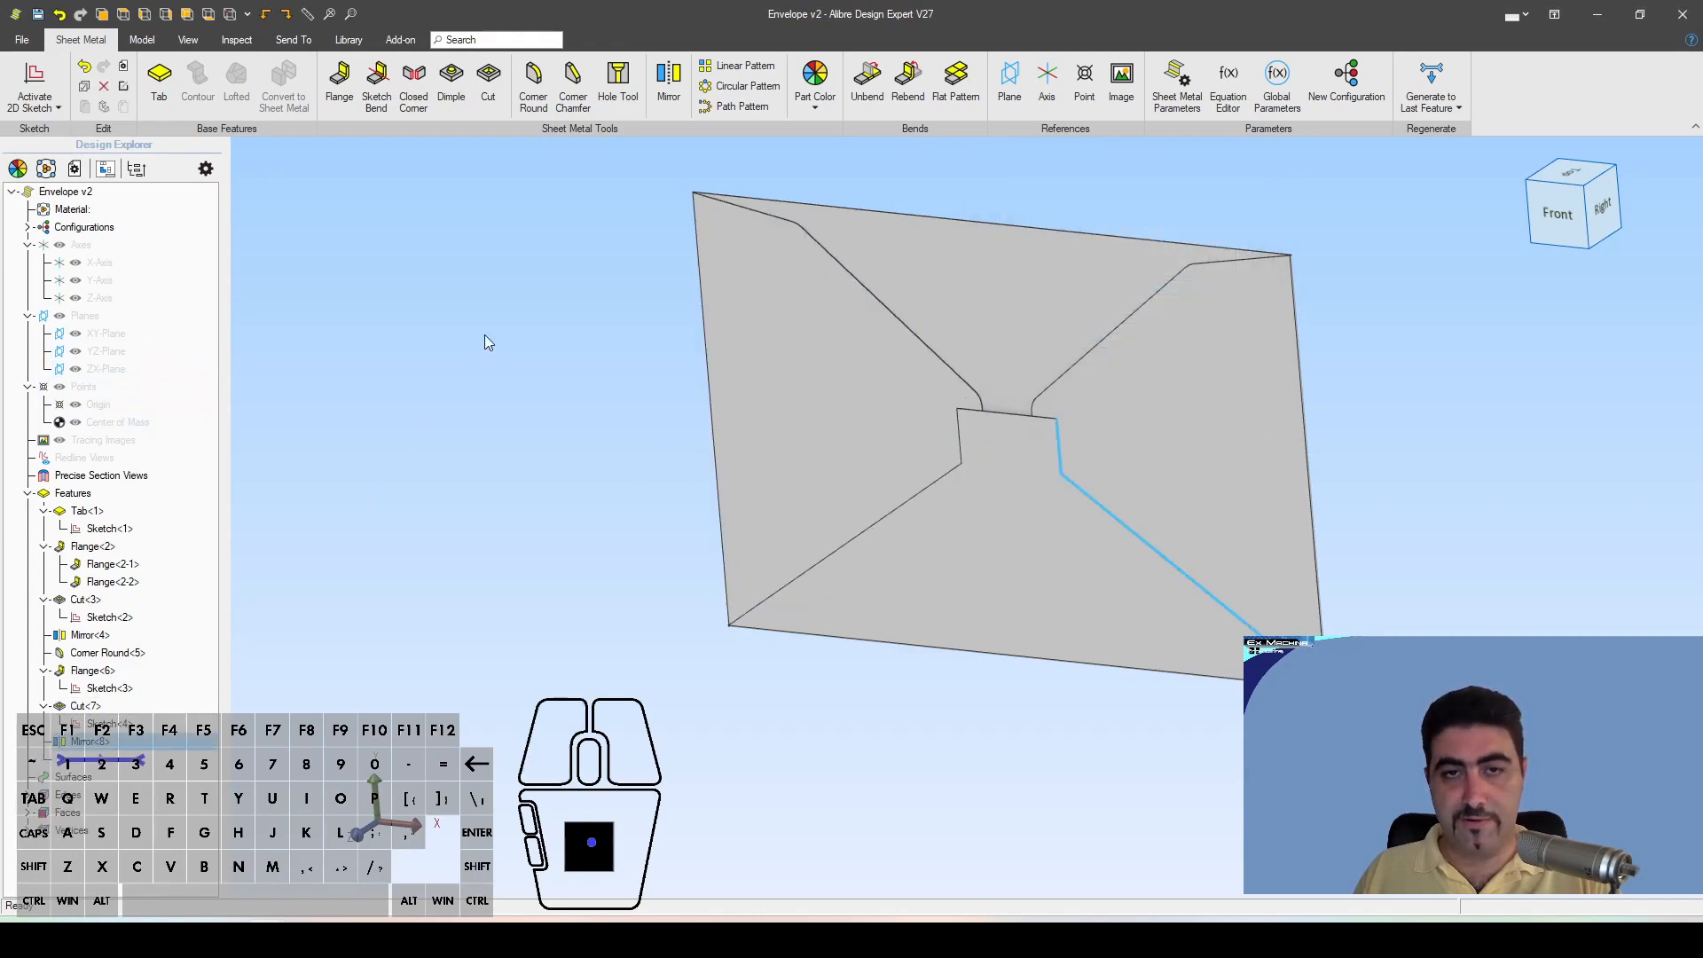
# Step: Round the corners of the lower flap with a 3.5 mm radius
pyautogui.click(532, 86)
pyautogui.click(1088, 394)
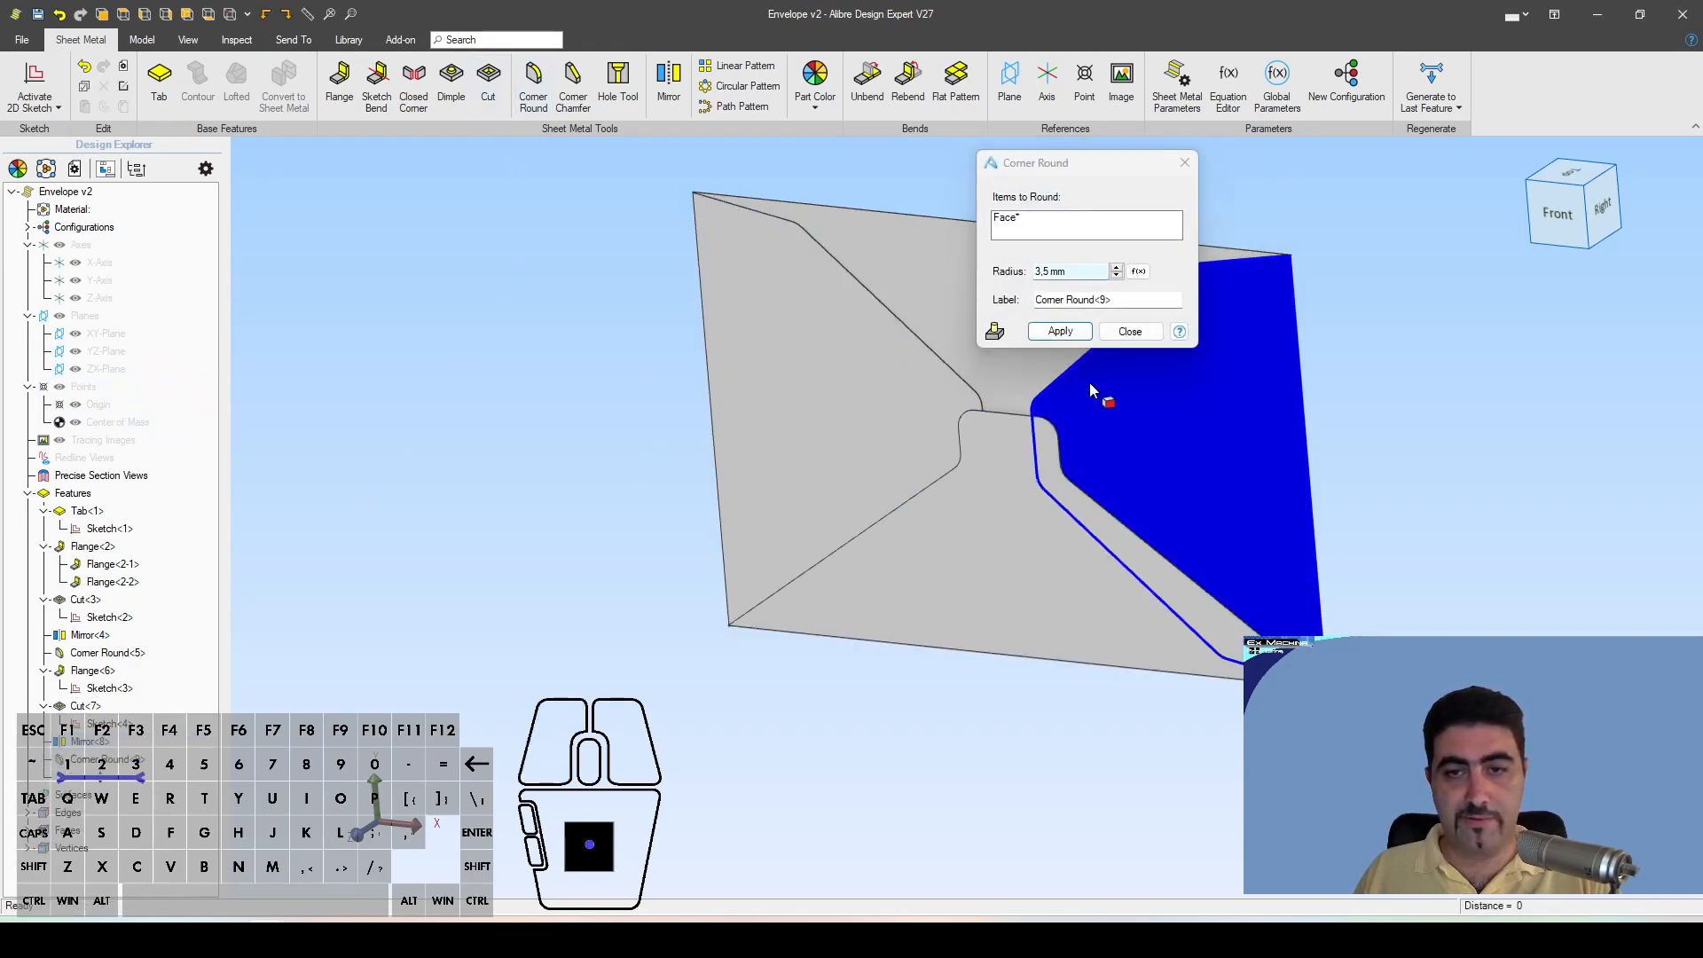
pyautogui.click(1060, 331)
pyautogui.click(1130, 330)
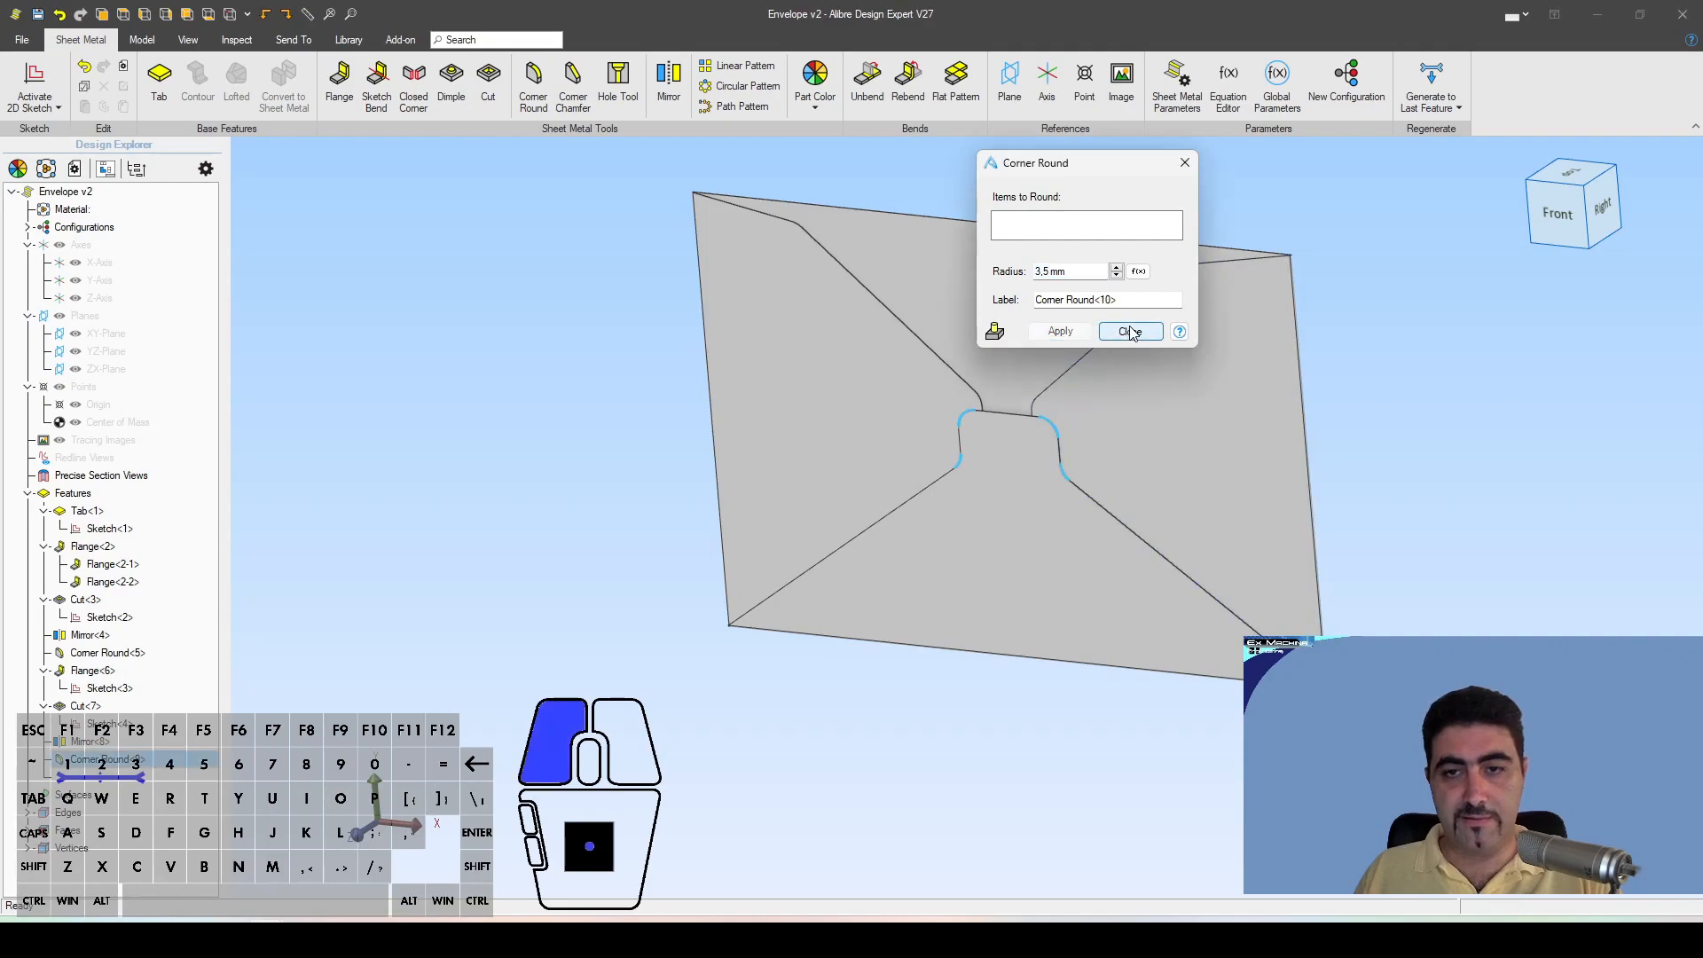
pyautogui.press('Escape')
pyautogui.press('Escape')
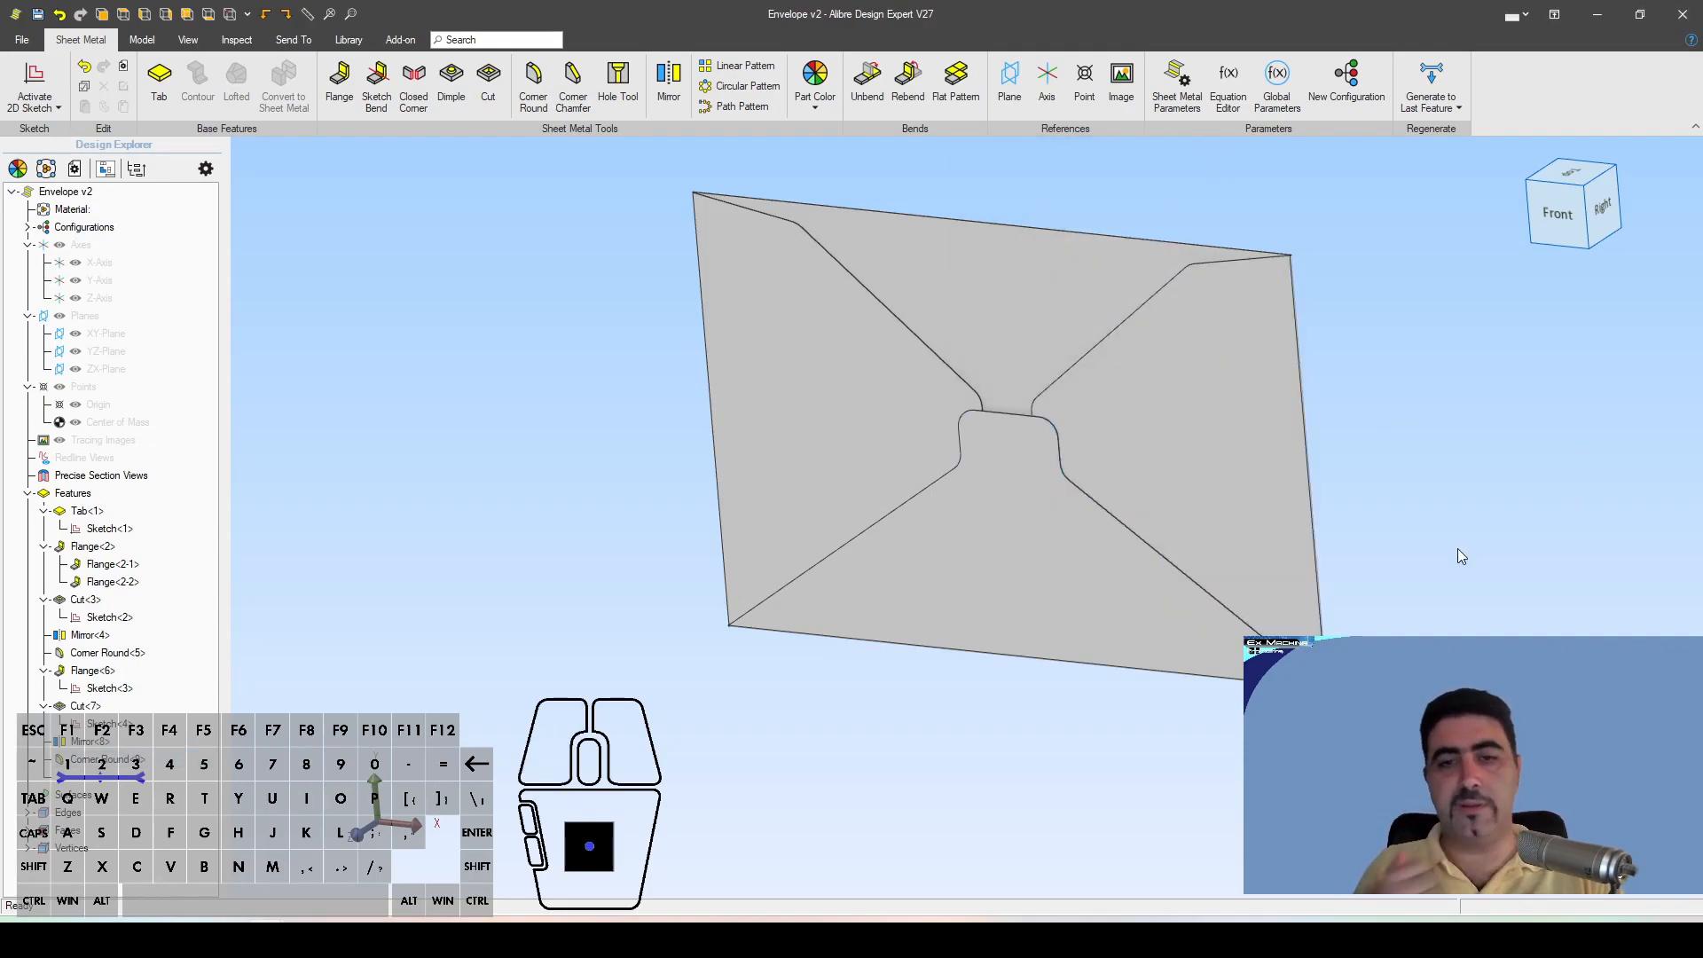
# Step: Start a 180° flange on the tab's upper long edge and multiply its global bend radius by 3
pyautogui.click(339, 80)
pyautogui.click(990, 225)
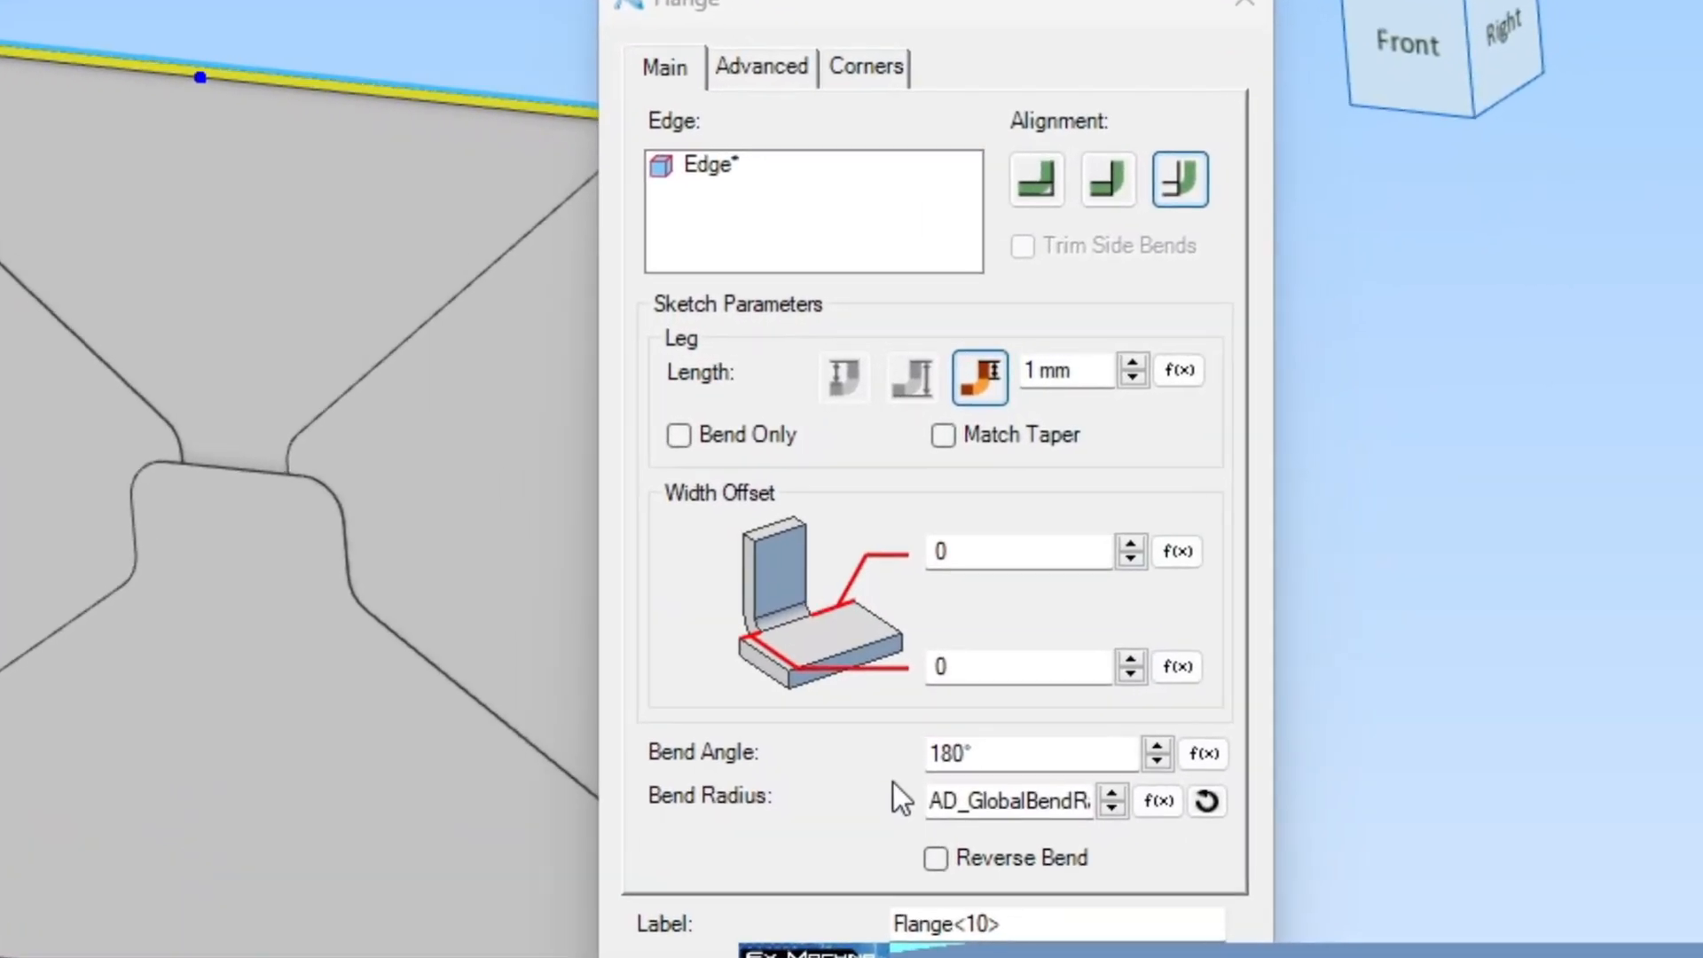
pyautogui.click(1082, 801)
pyautogui.write('/2')
pyautogui.write('*2')
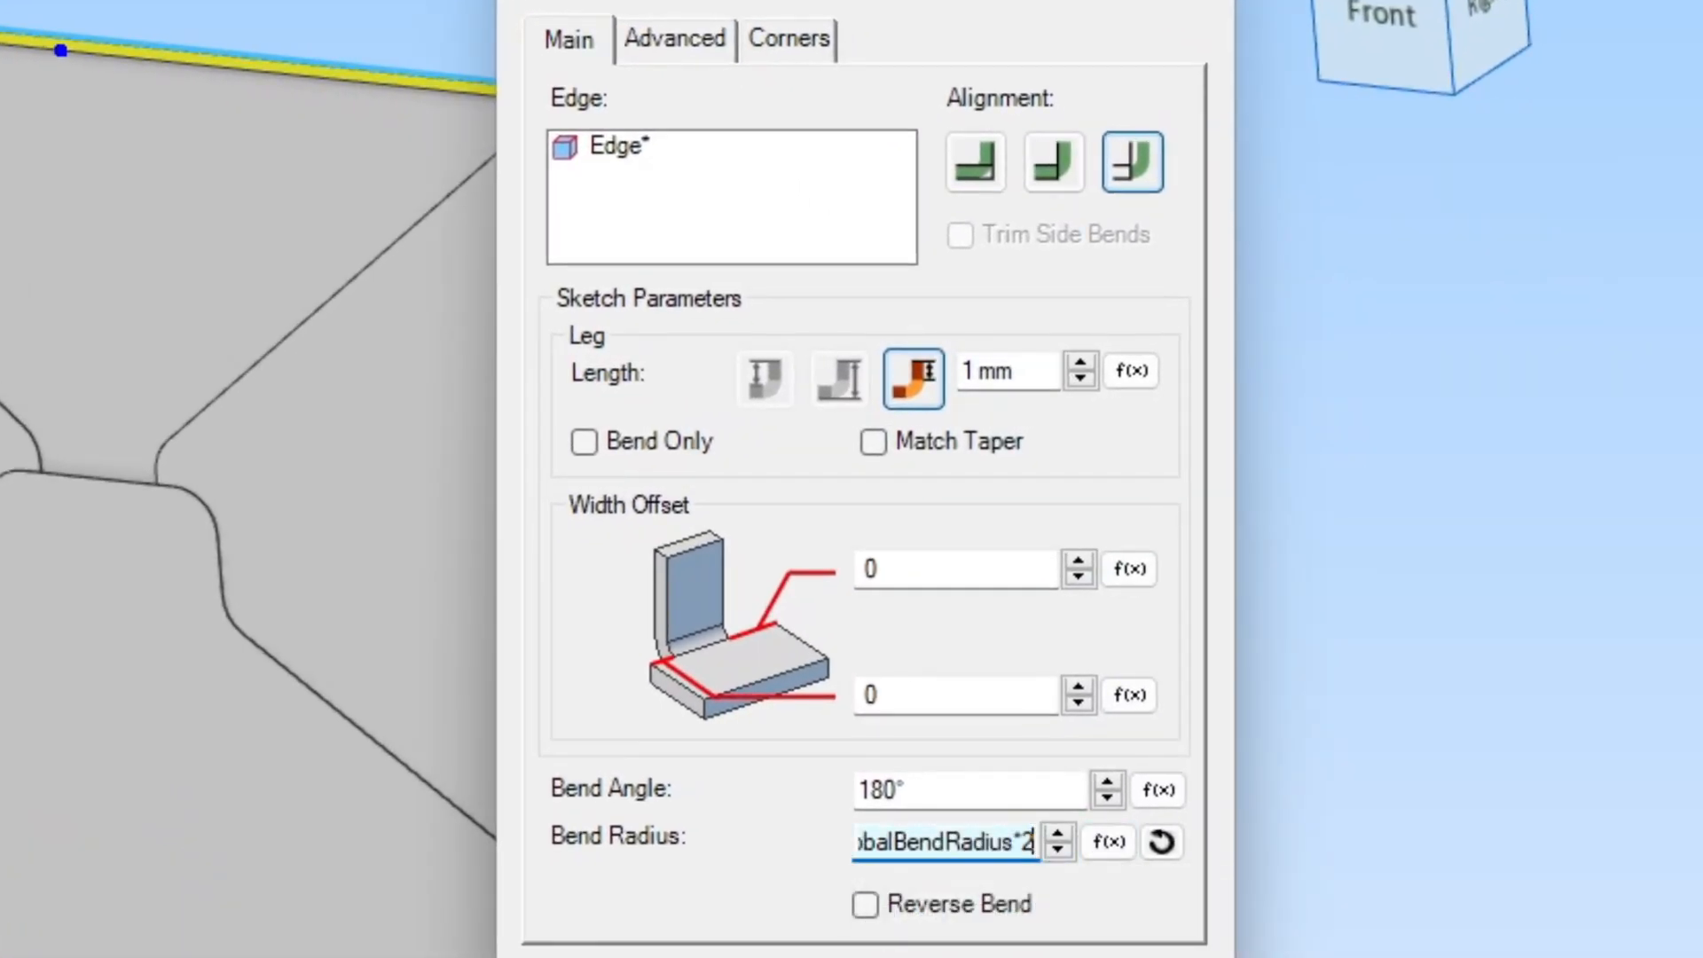
pyautogui.press('BackSpace')
pyautogui.write('3')
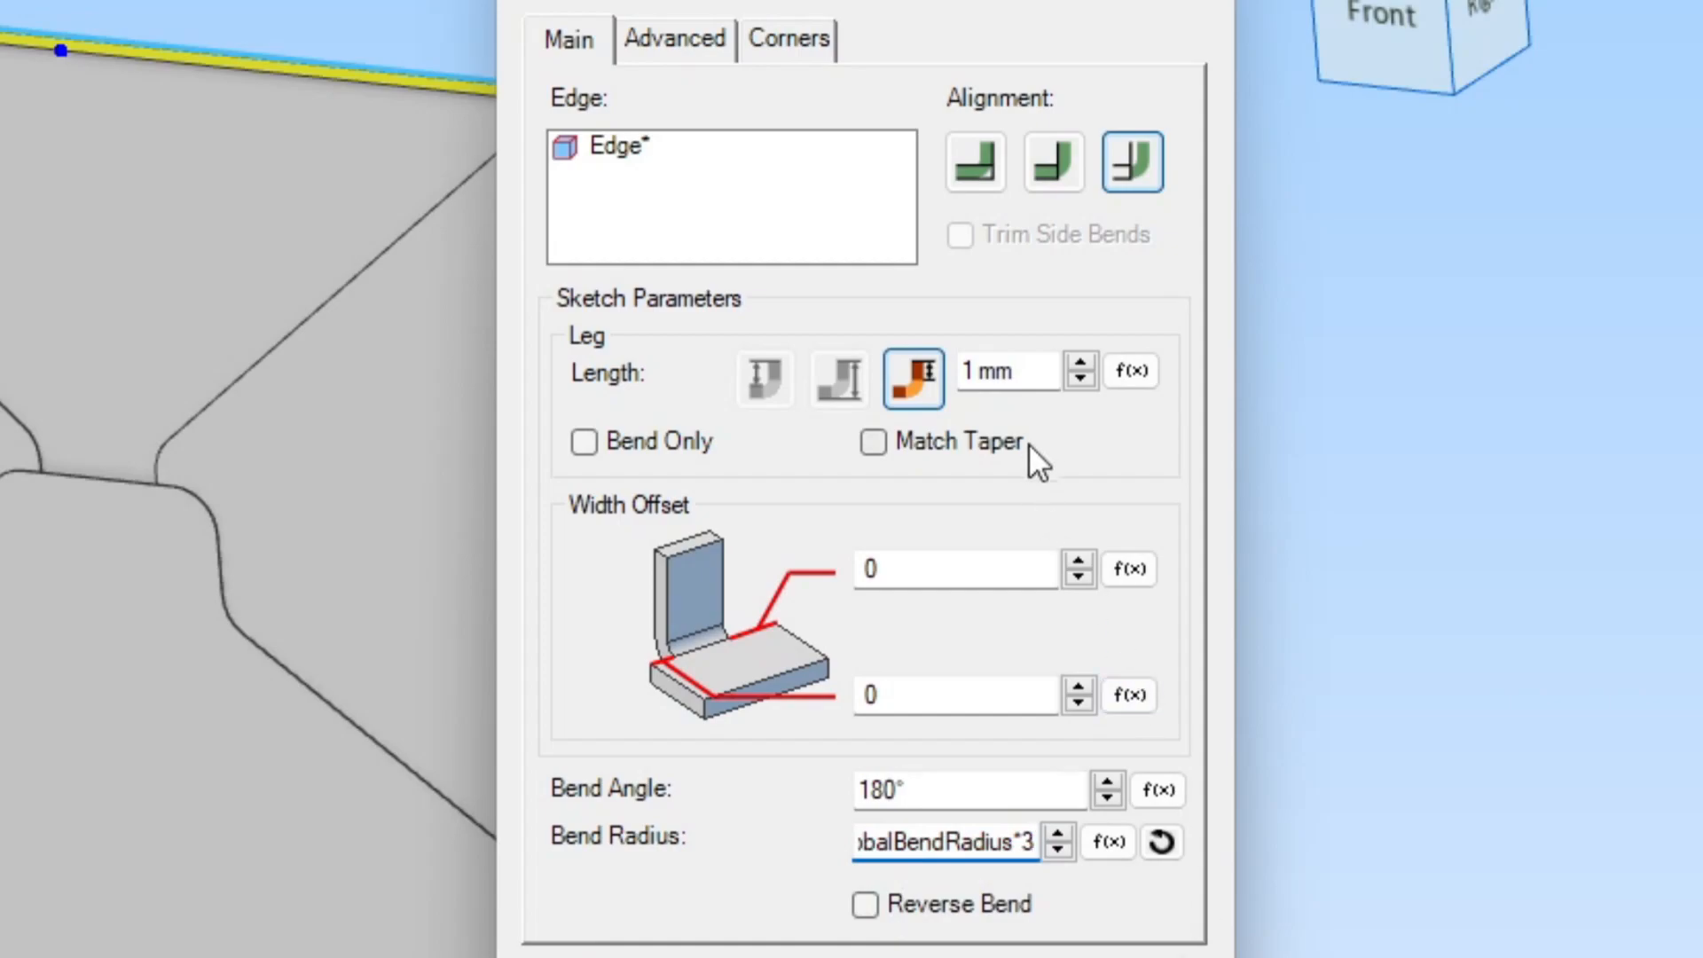
# Step: Set the upper flange's leg length to D7/2+5 and create the flange
pyautogui.click(998, 372)
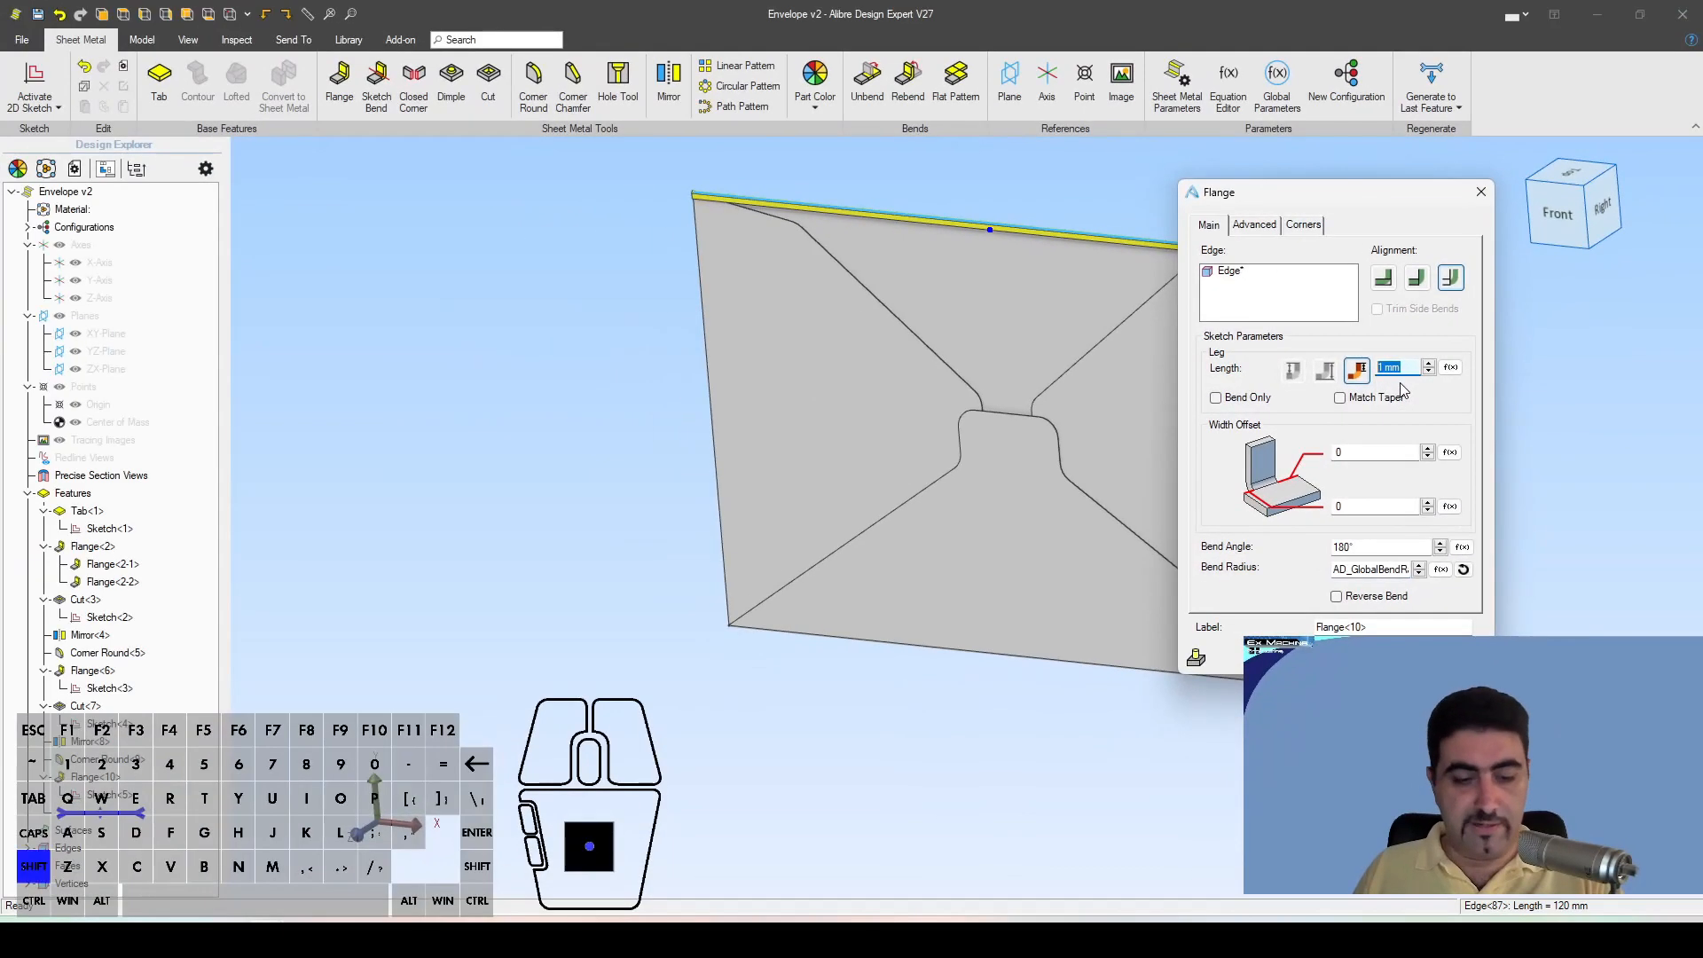
pyautogui.write('D')
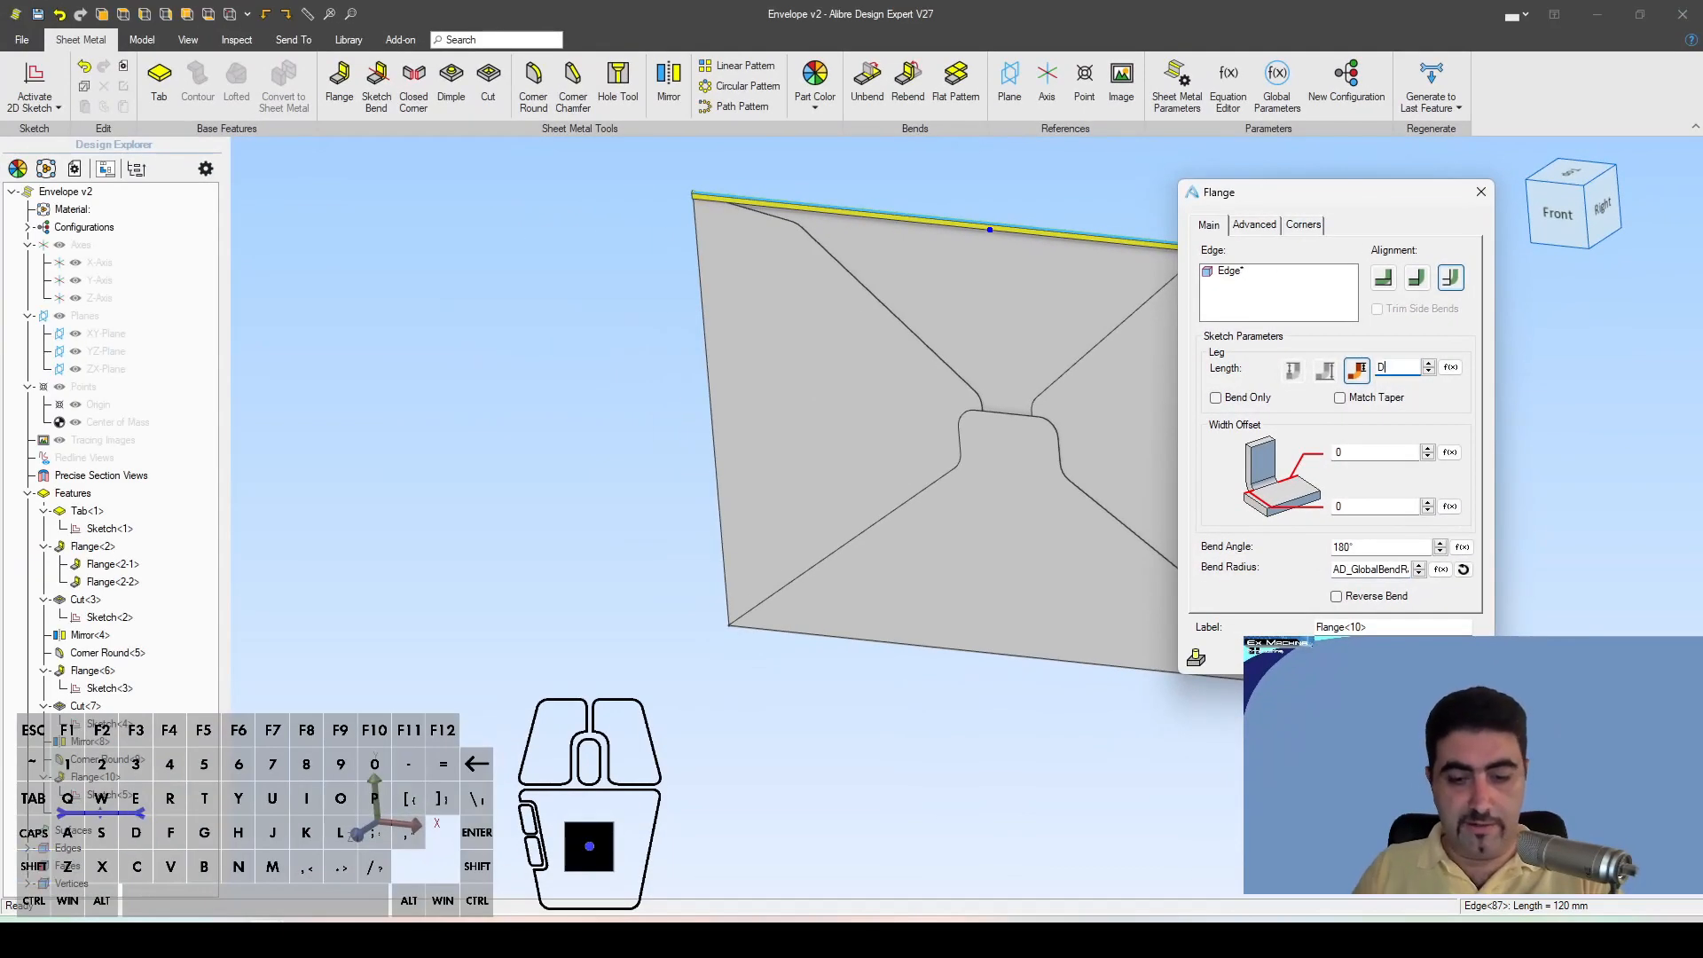
pyautogui.write('7/2+5')
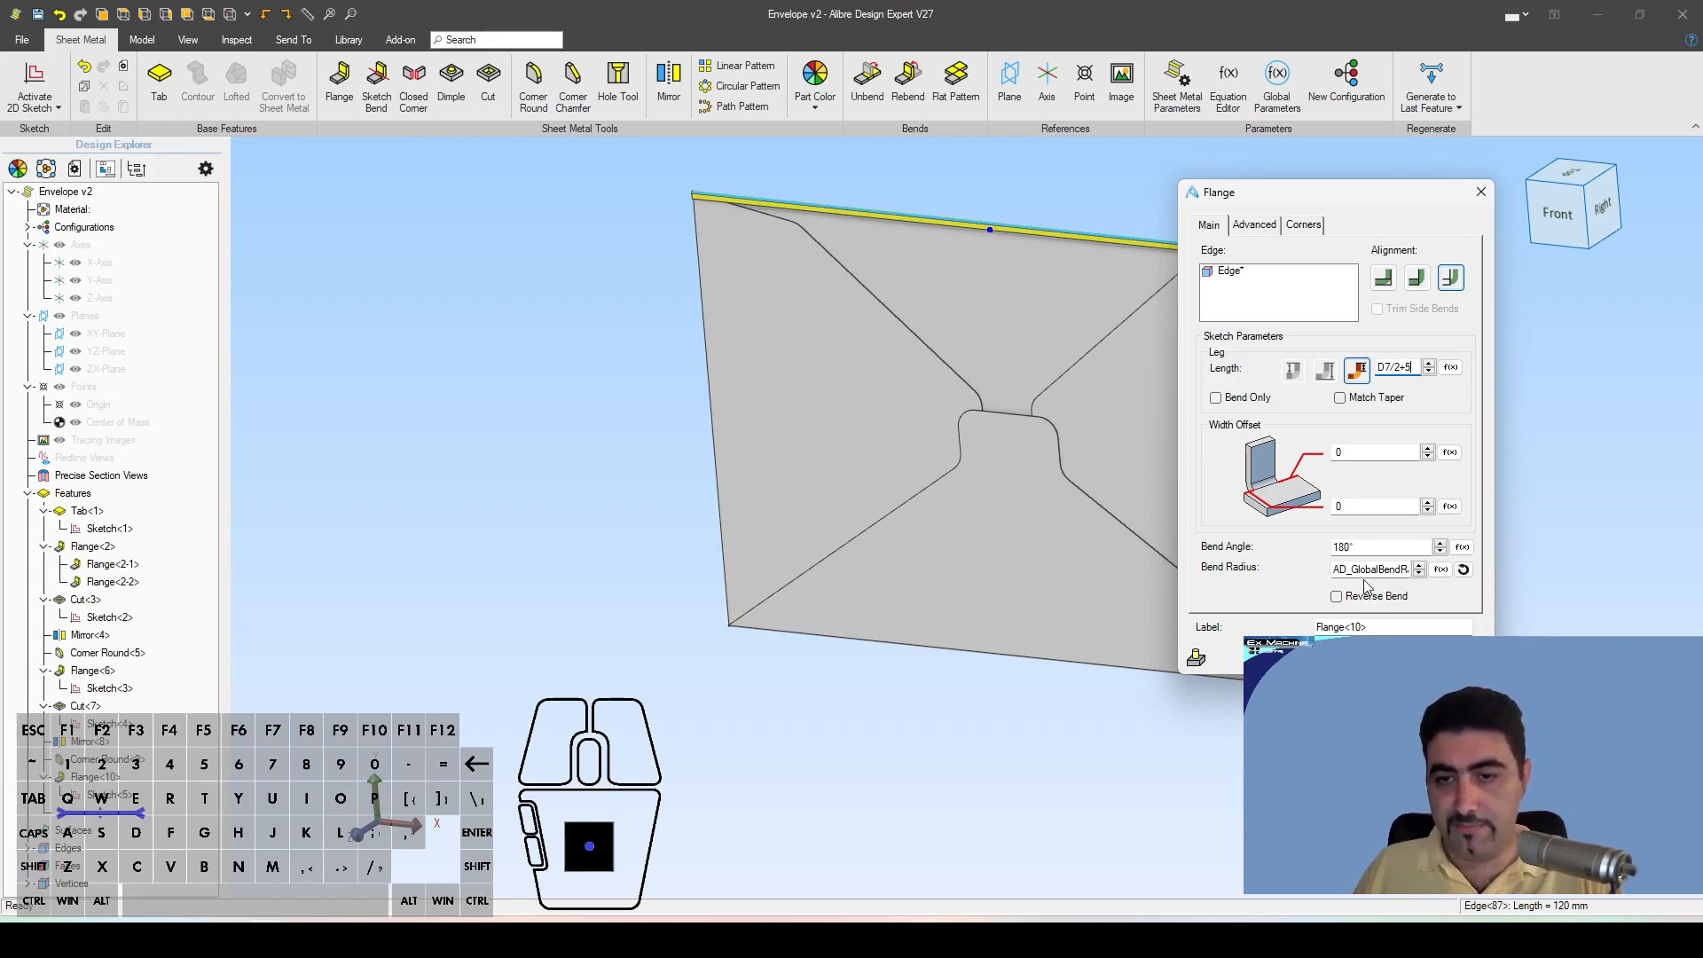
pyautogui.click(1384, 627)
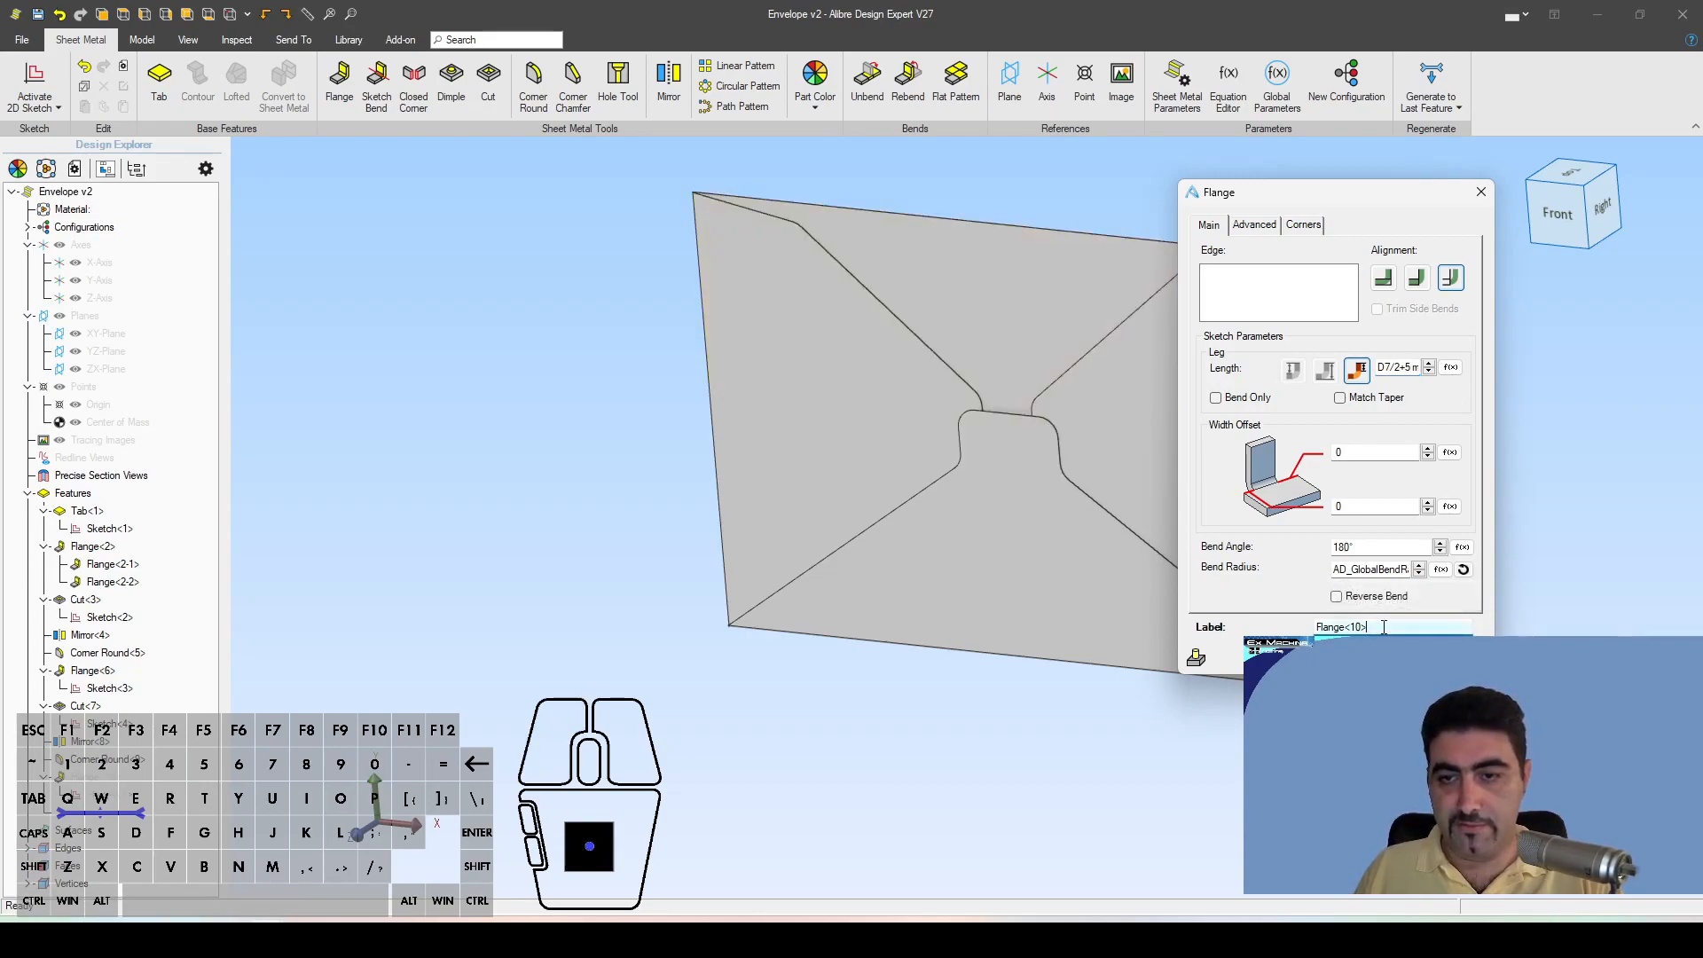
pyautogui.click(934, 217)
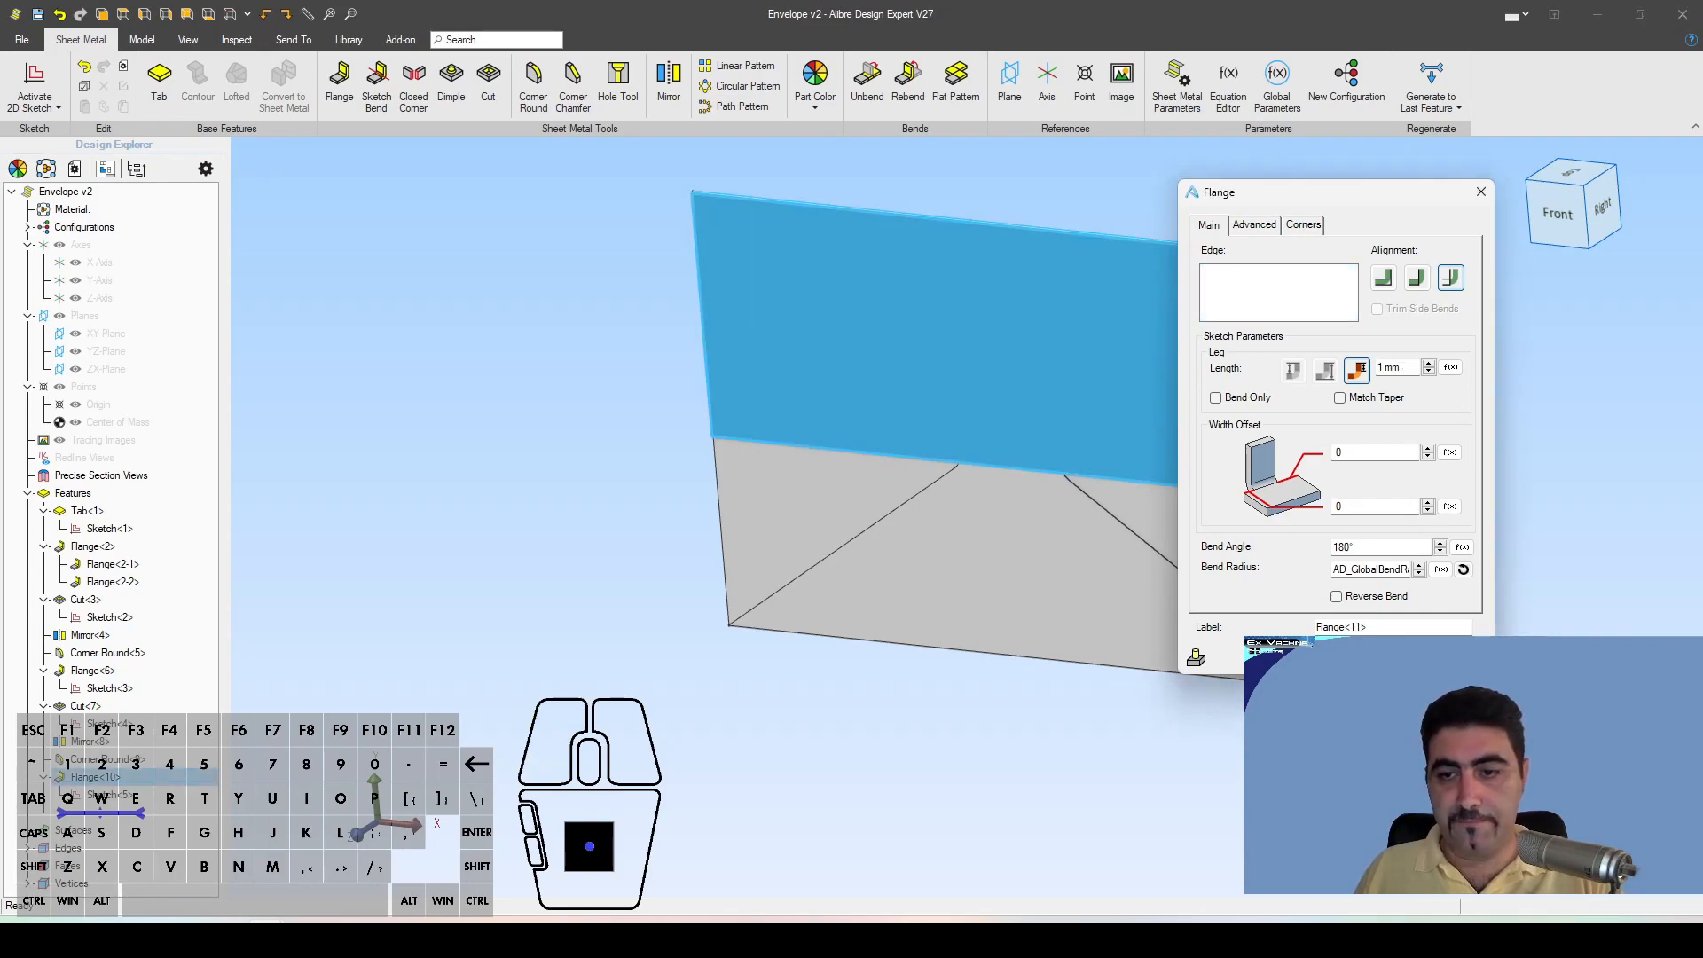
pyautogui.press('Escape')
# Step: Start a sketch on the upper flange's face and project the left flap's slanted edge and the lower flap's left vertical edge as reference lines
pyautogui.click(859, 364)
pyautogui.press('s')
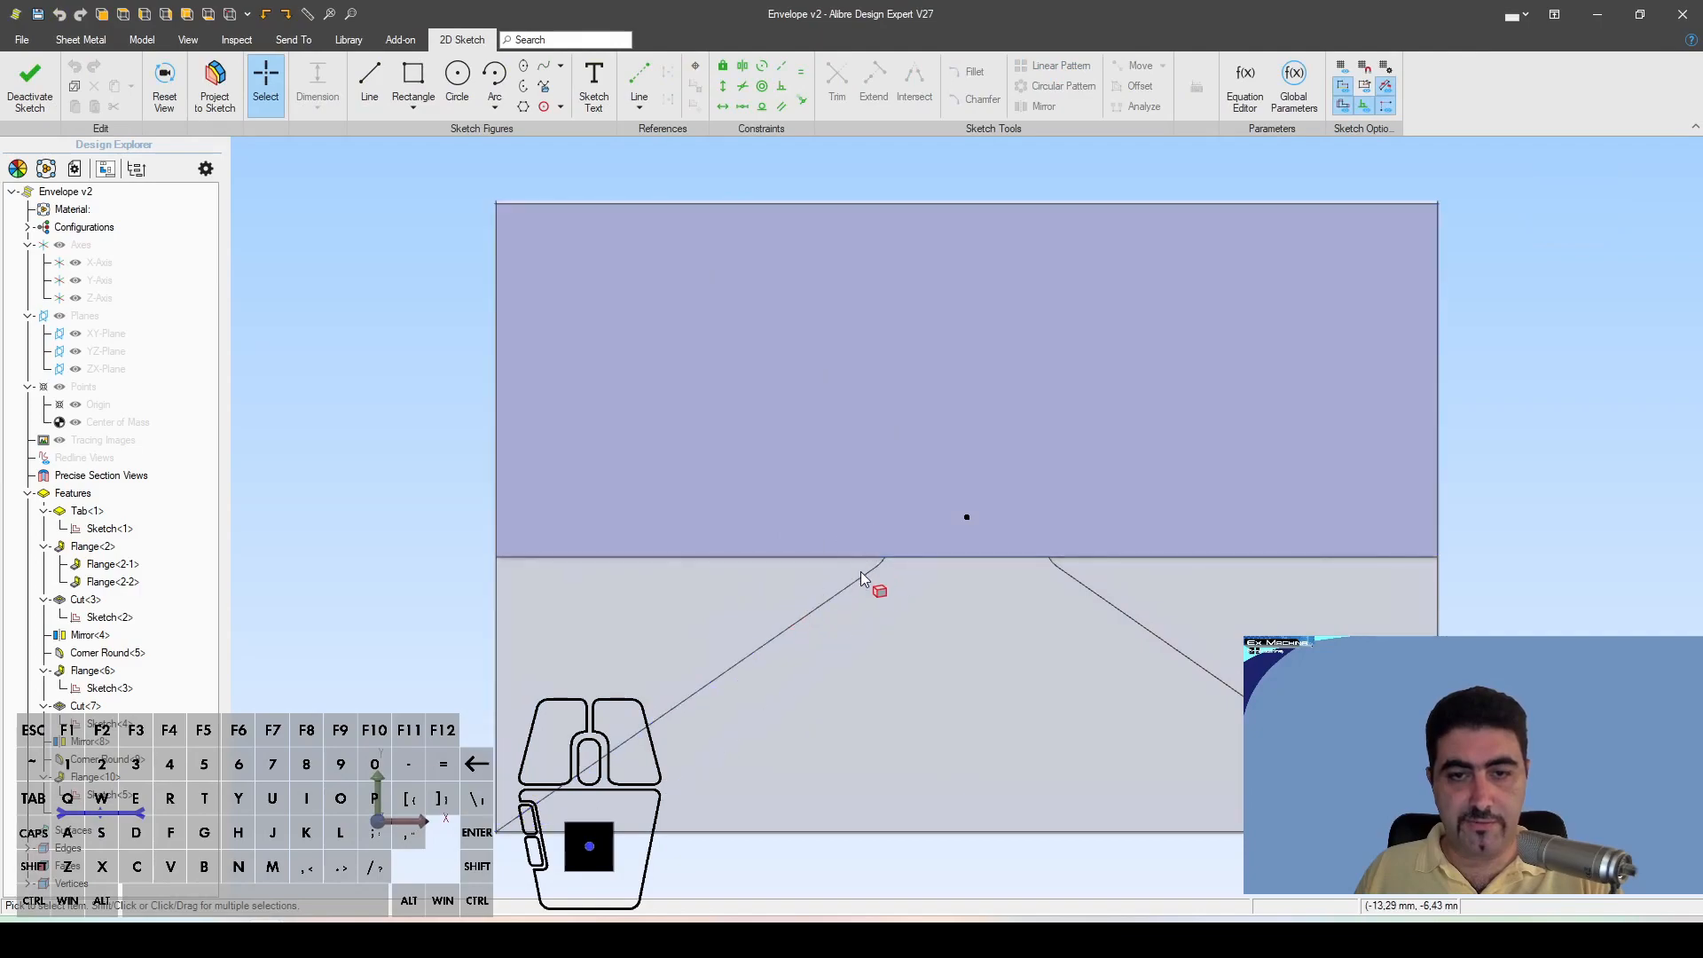
pyautogui.click(867, 405)
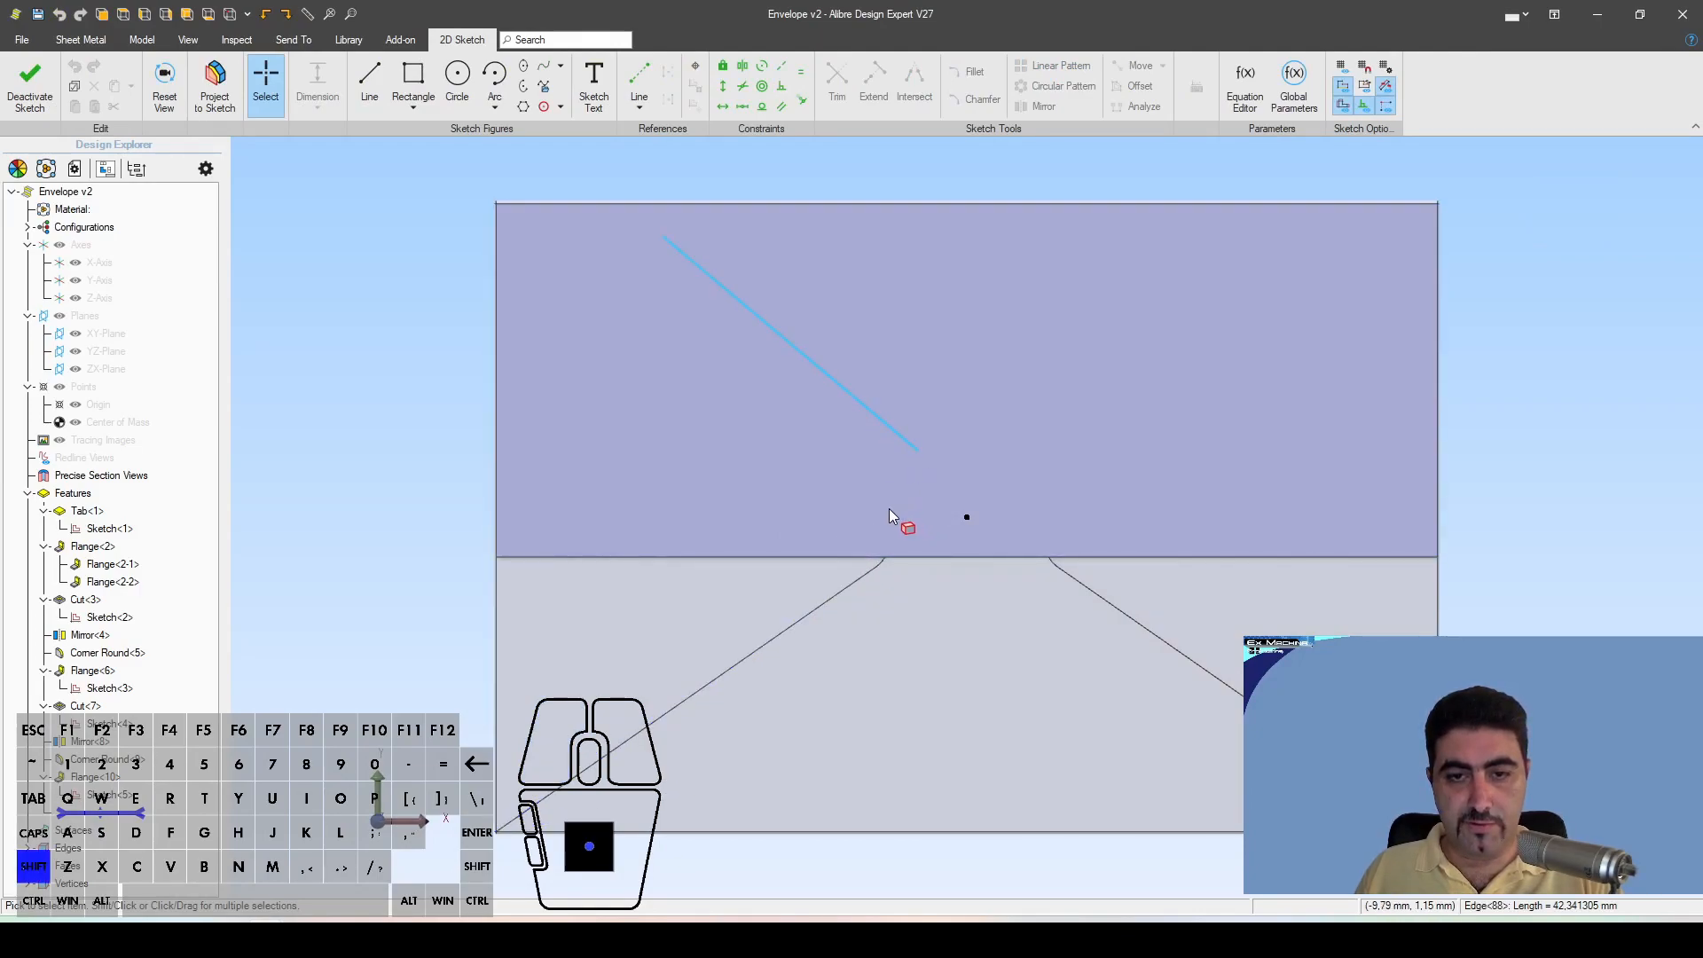
pyautogui.keyDown('shift'); pyautogui.click(886, 523); pyautogui.keyUp('shift')
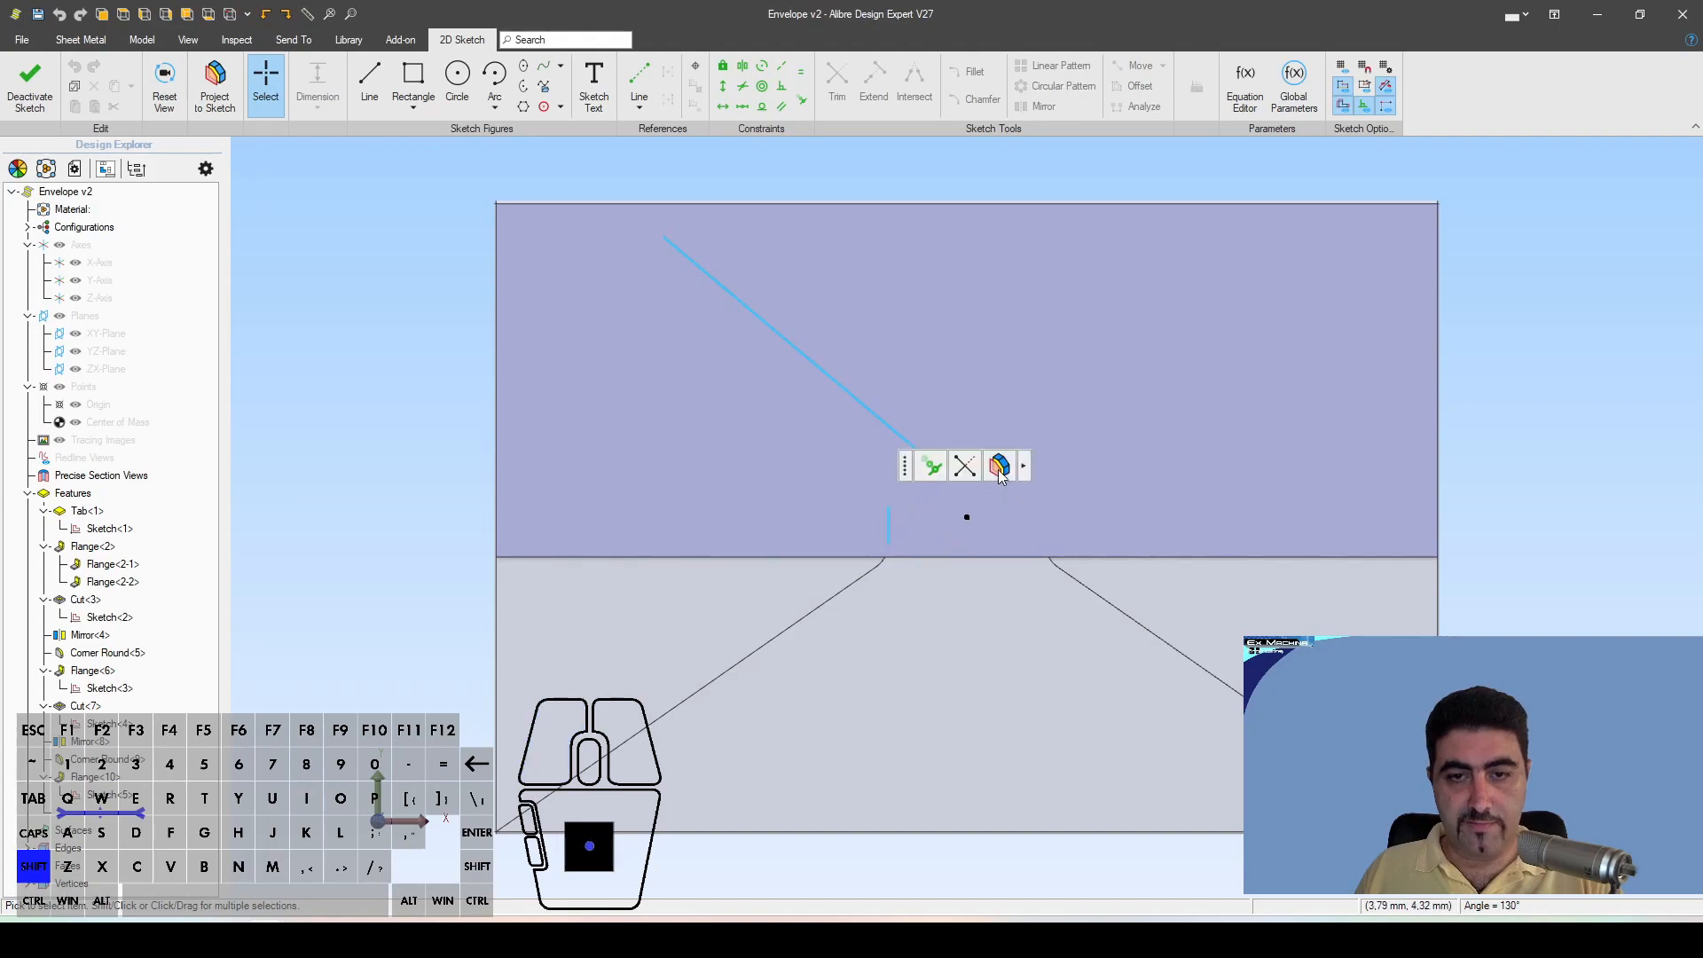
pyautogui.click(999, 466)
pyautogui.click(1000, 430)
pyautogui.click(1054, 391)
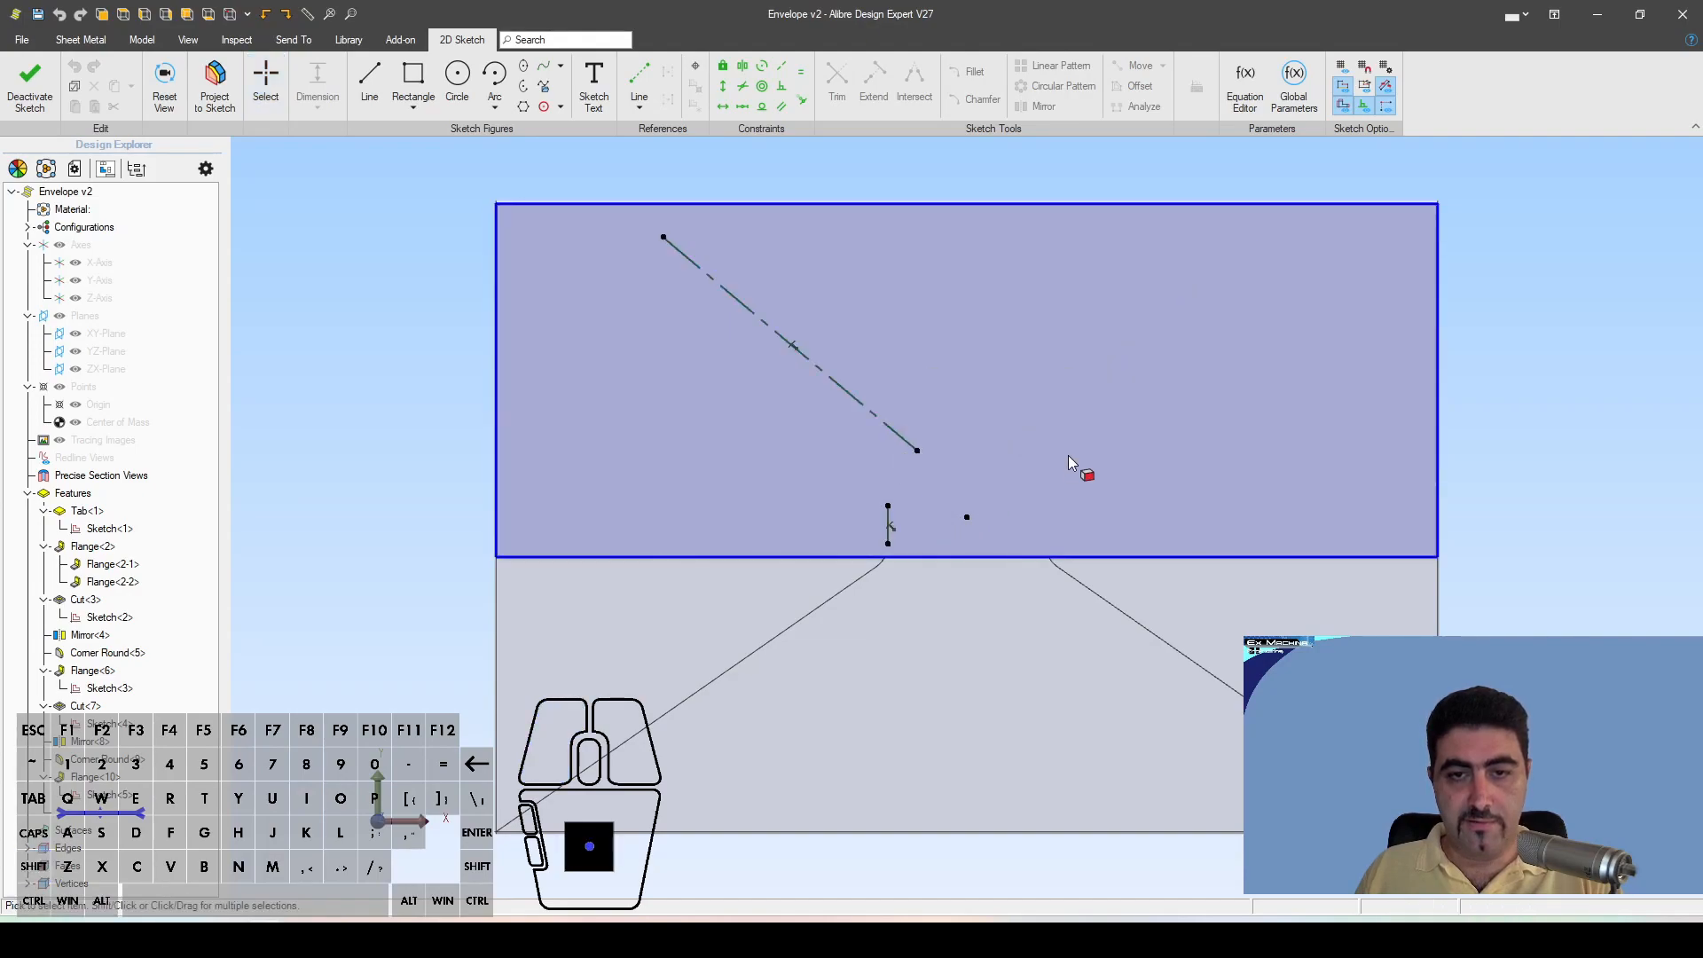
# Step: Project the upper flange's four outline edges into the sketch as reference lines
pyautogui.click(814, 554)
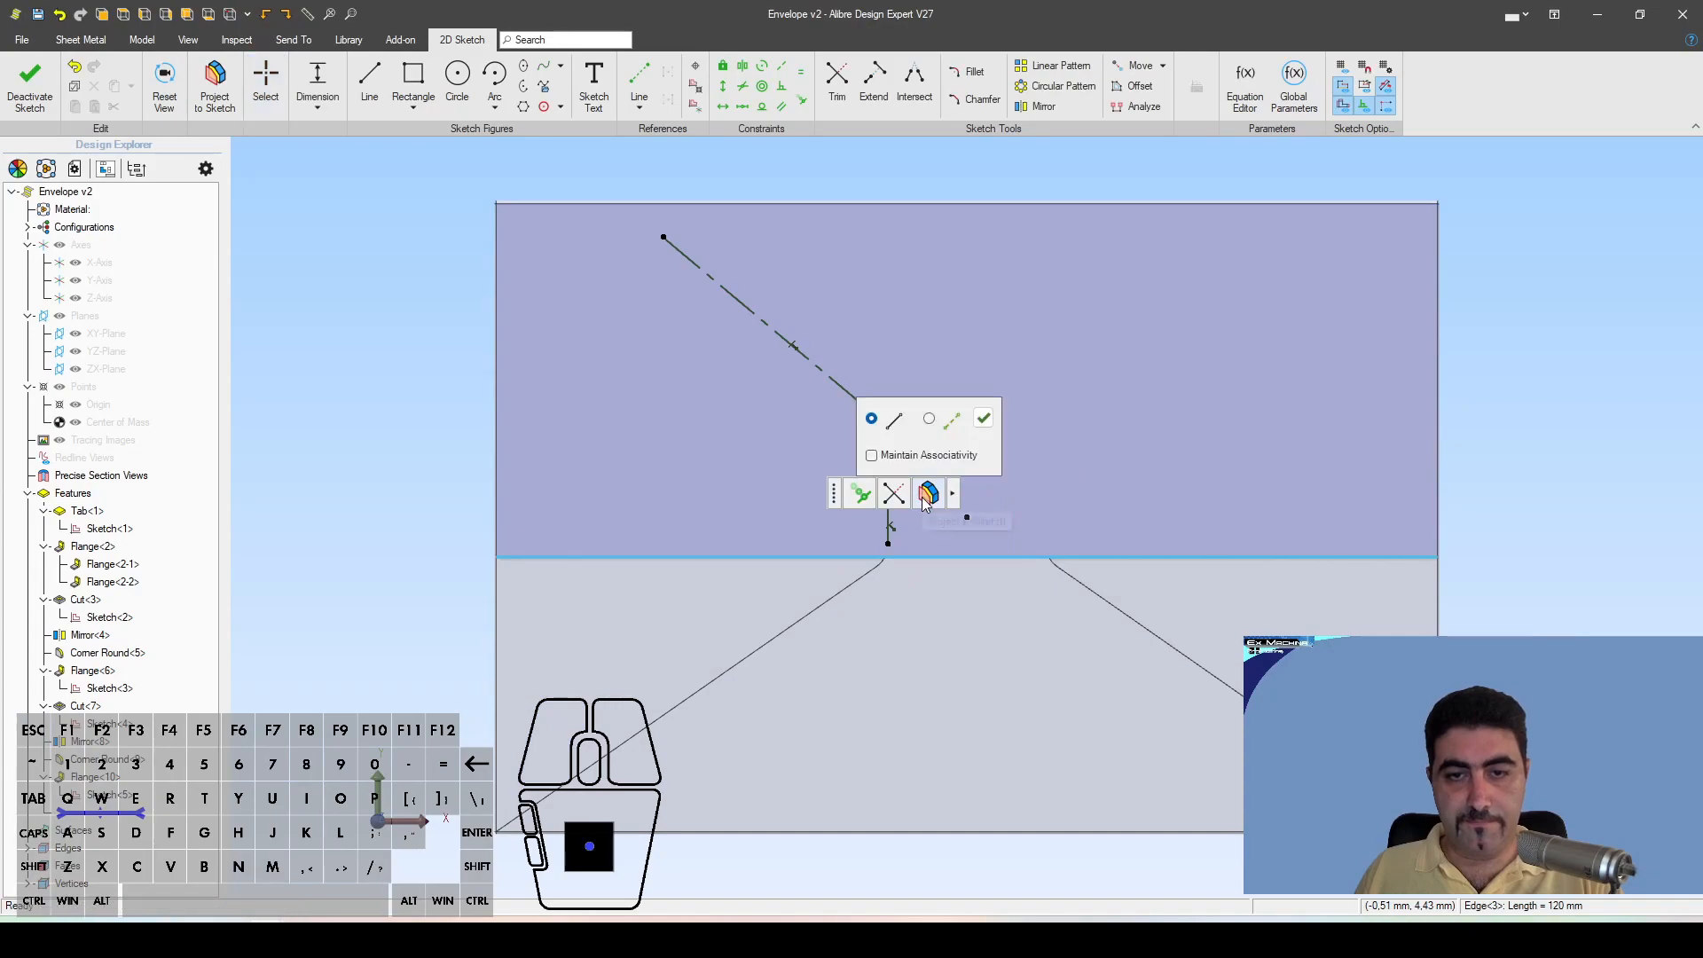
pyautogui.click(755, 407)
pyautogui.click(755, 331)
pyautogui.click(809, 331)
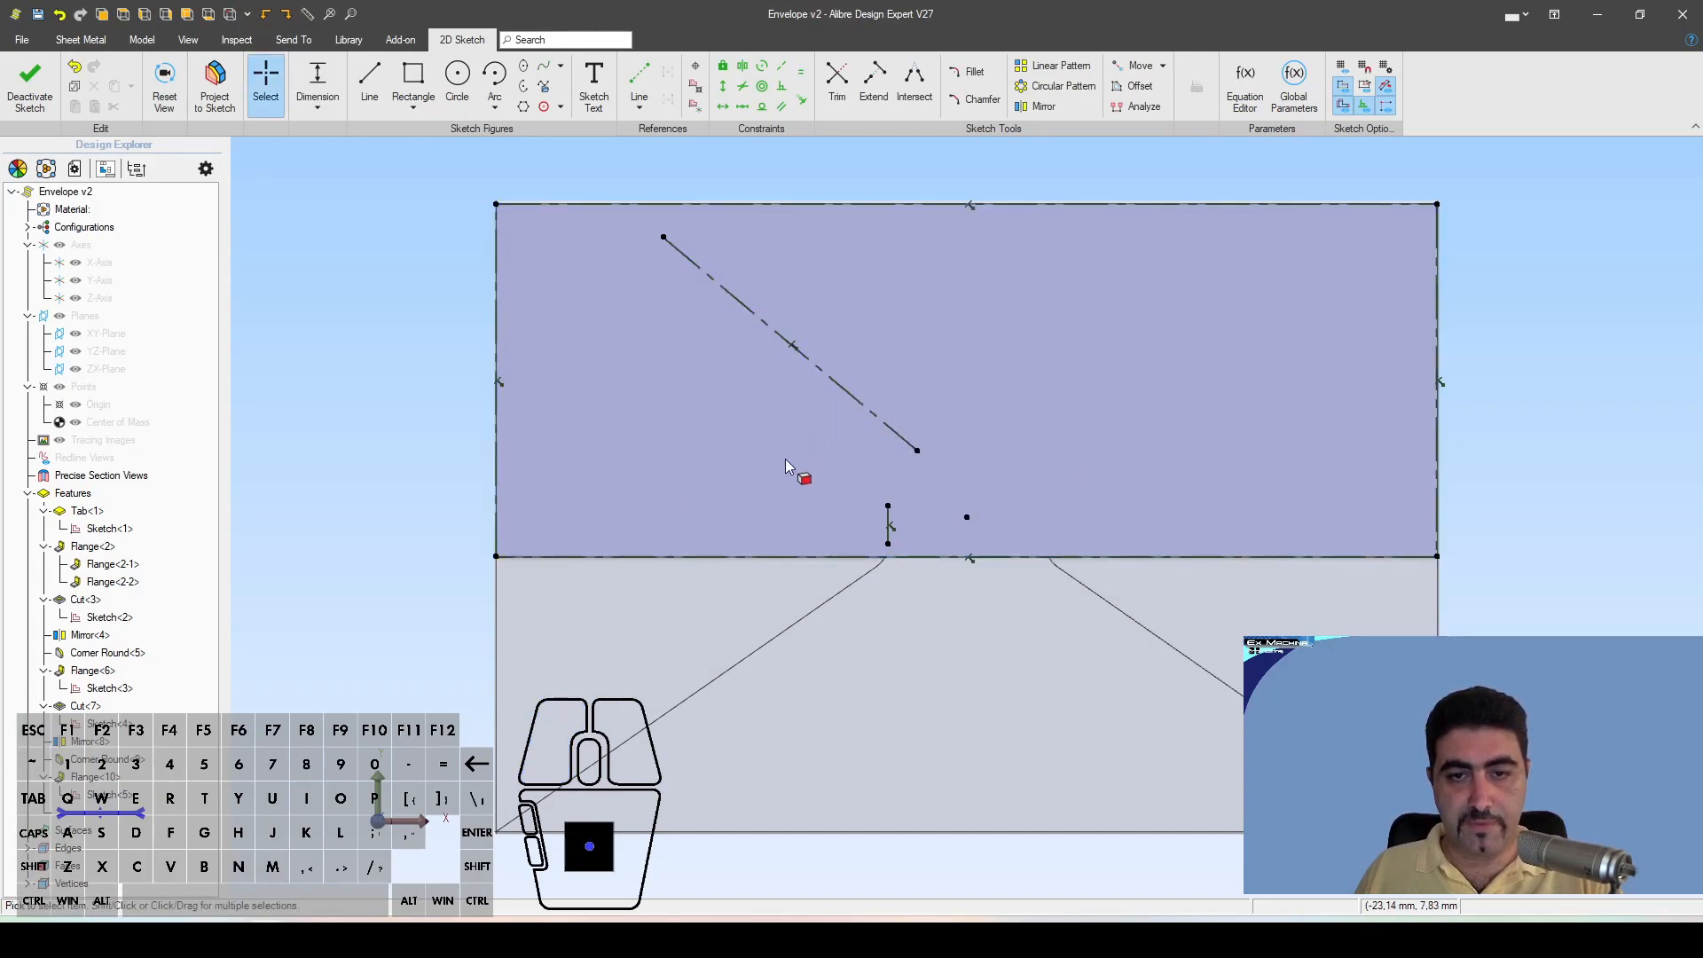
# Step: Draw a vertical line up from the flange's lower edge and continue it with a slanted line to the flange's upper-left corner
pyautogui.press('l')
pyautogui.scroll(3, 849, 556)
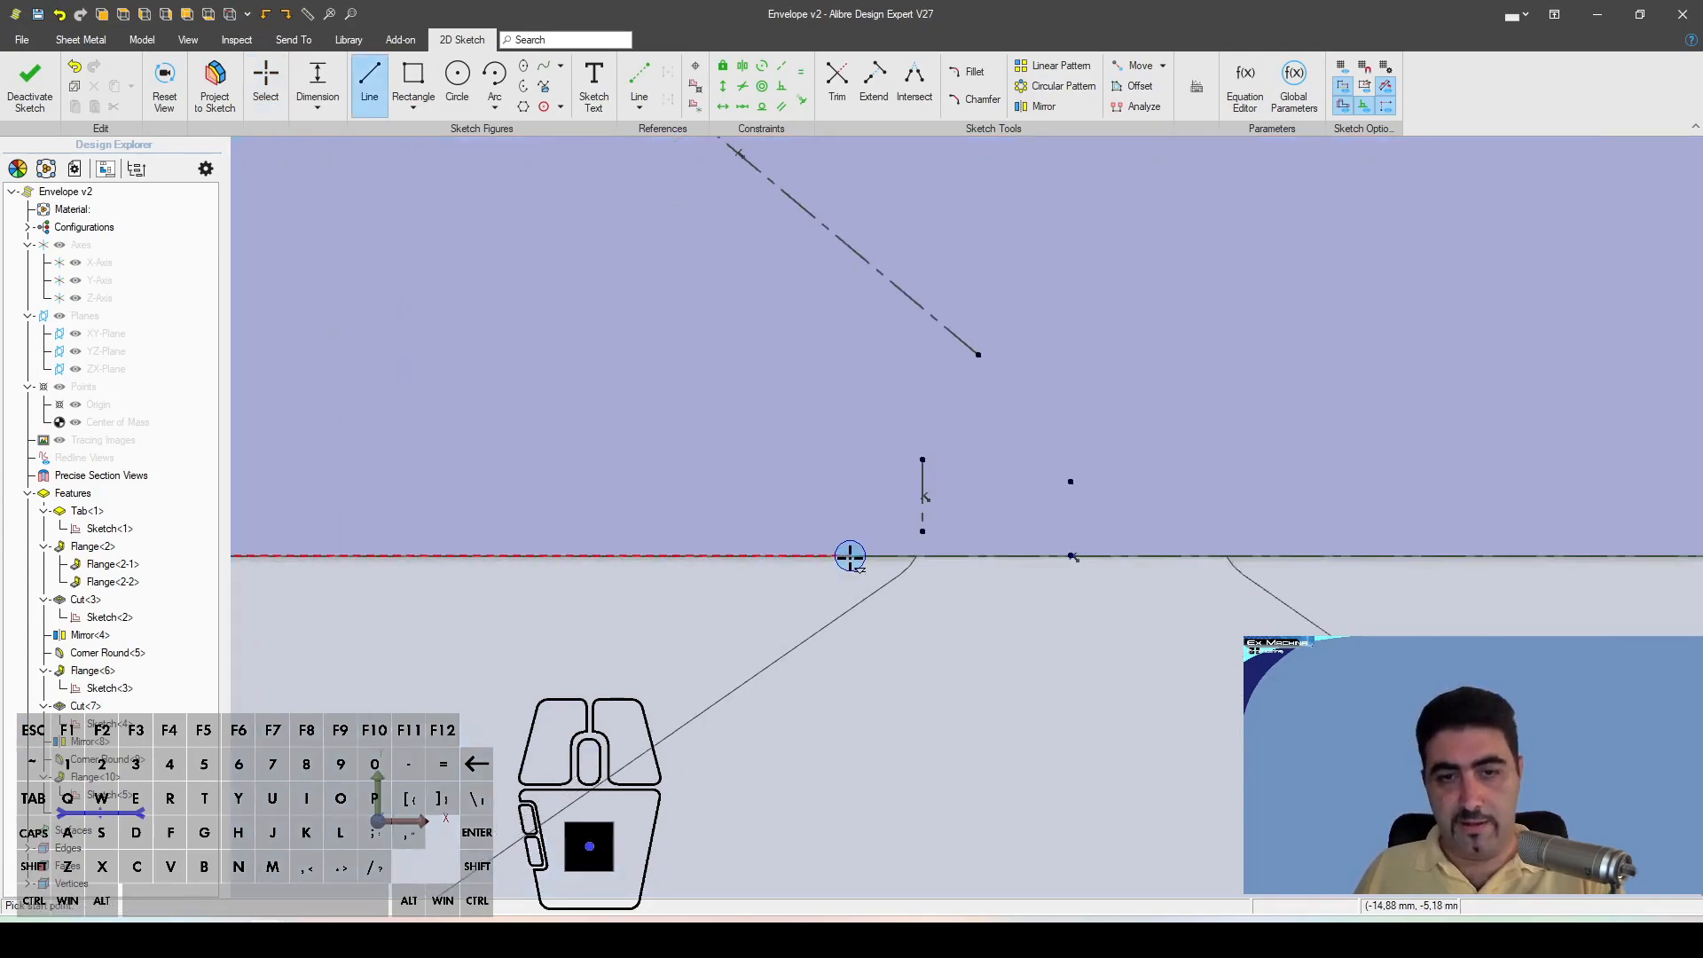
pyautogui.click(858, 556)
pyautogui.click(859, 375)
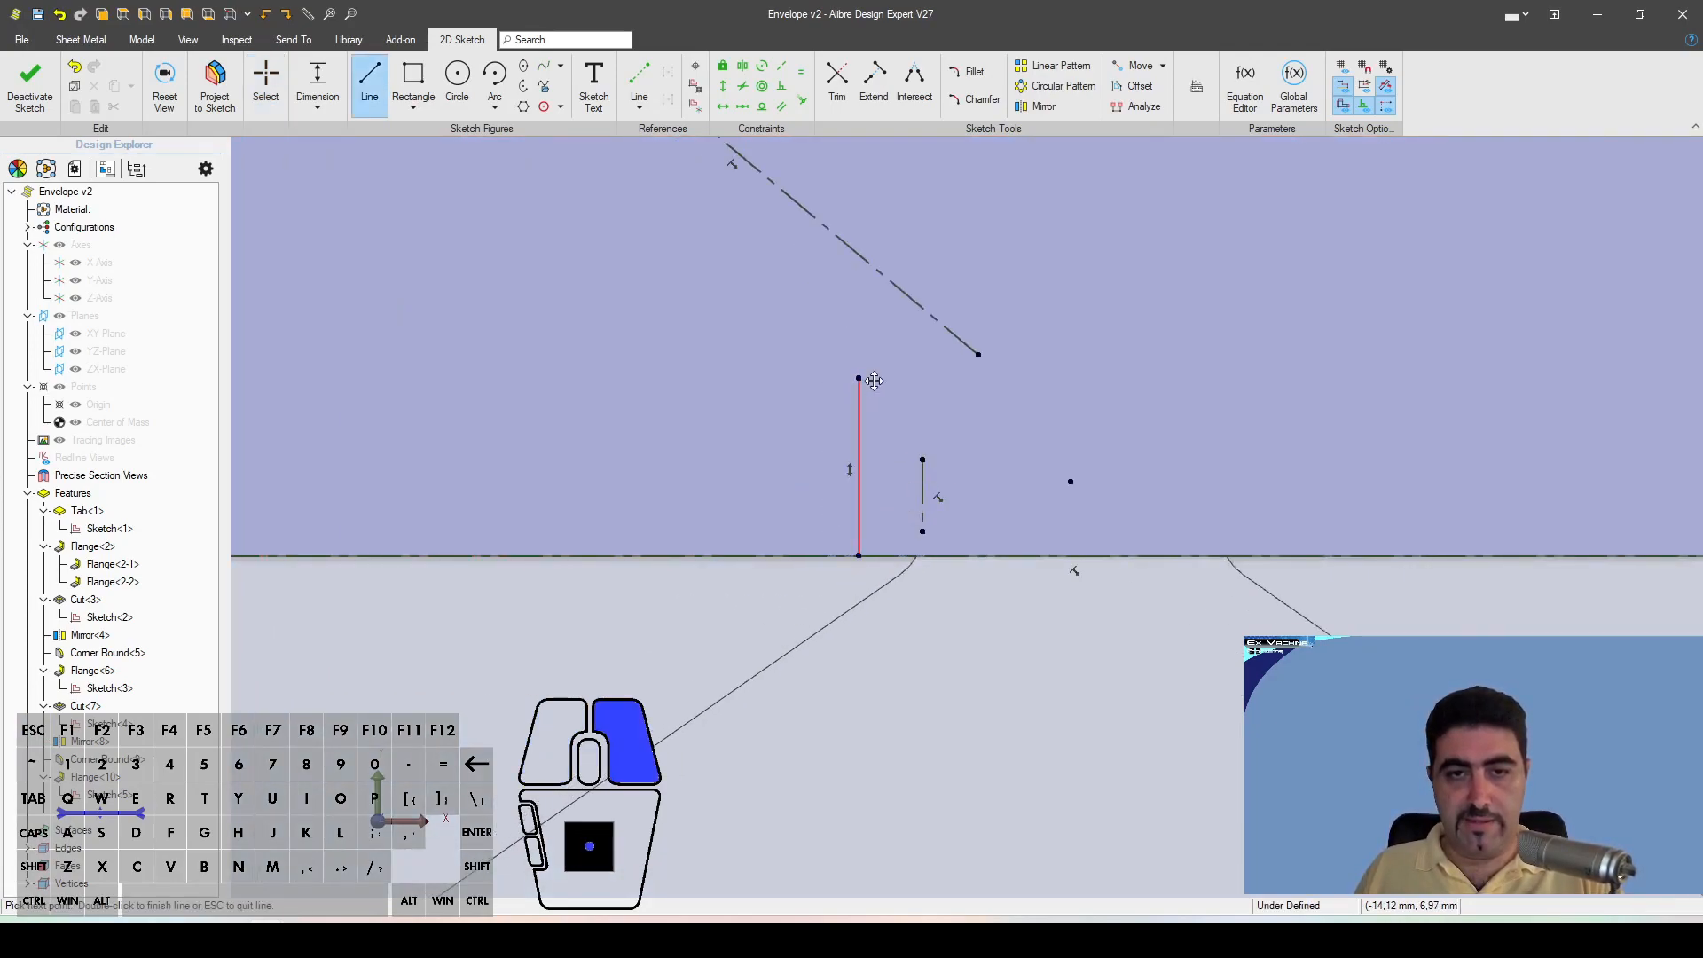
pyautogui.moveTo(860, 375); pyautogui.dragTo(1175, 652, button='right')
pyautogui.scroll(-1, 1176, 654)
pyautogui.doubleClick(567, 217)
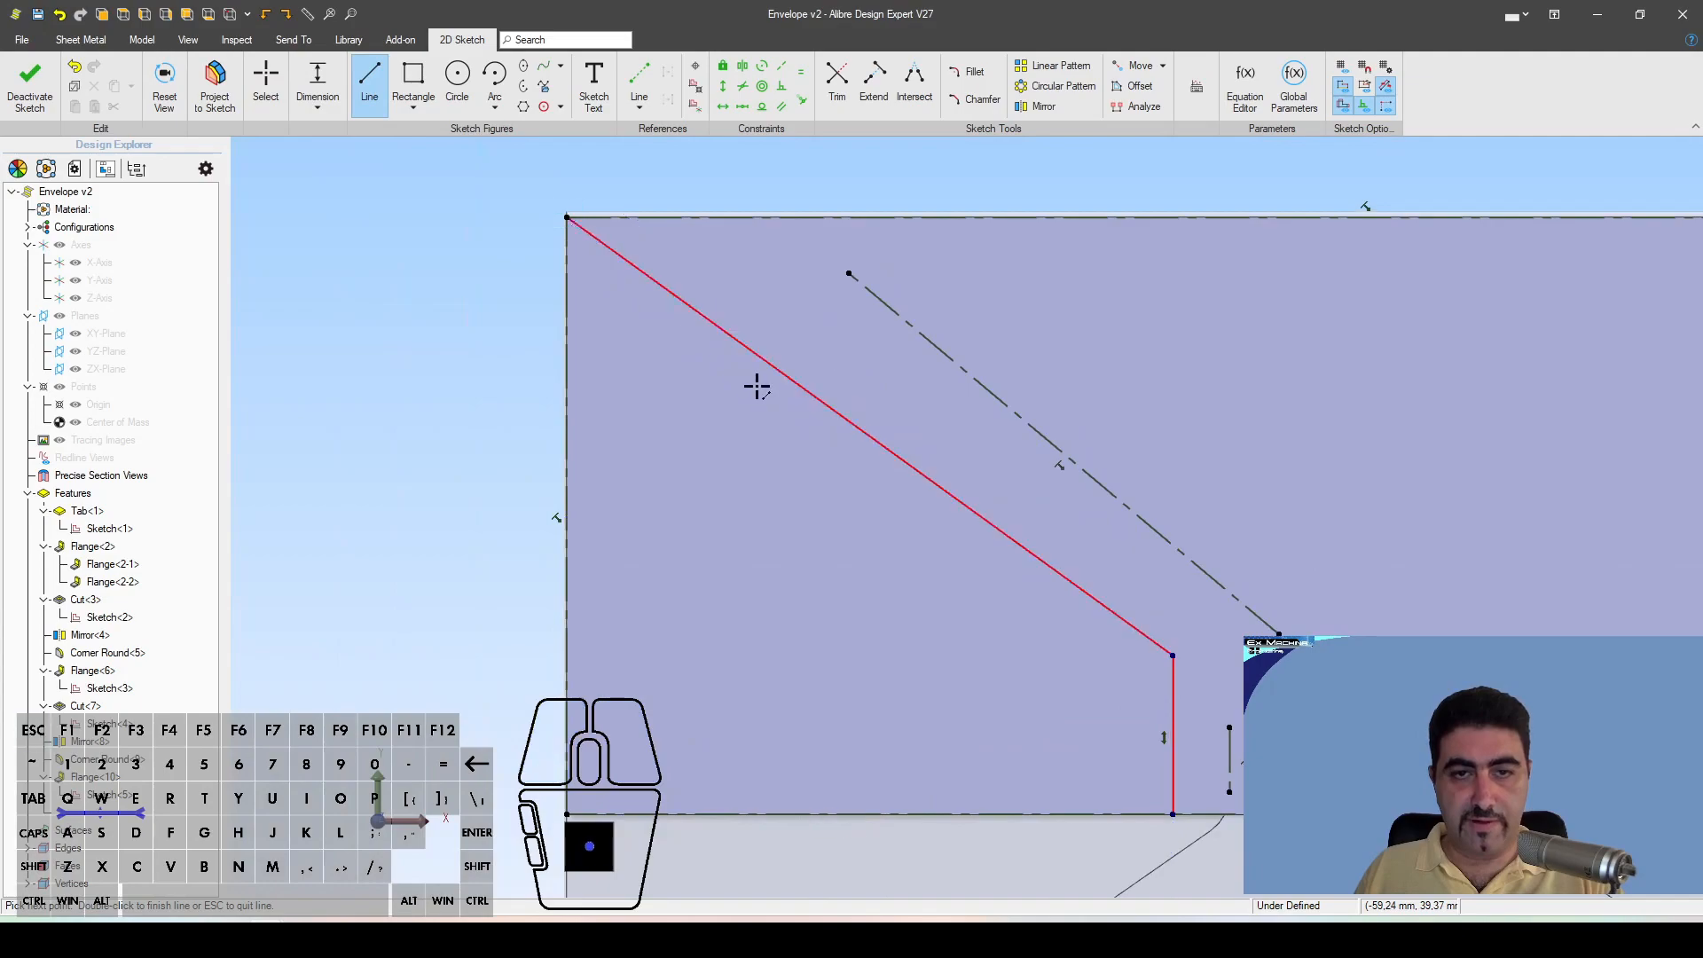
pyautogui.press('Escape')
# Step: Dimension the vertical line 5 mm from the projected vertical reference line of the lower flap
pyautogui.moveTo(971, 632); pyautogui.dragTo(817, 497, button='right')
pyautogui.press('d')
pyautogui.click(951, 588)
pyautogui.click(1196, 525)
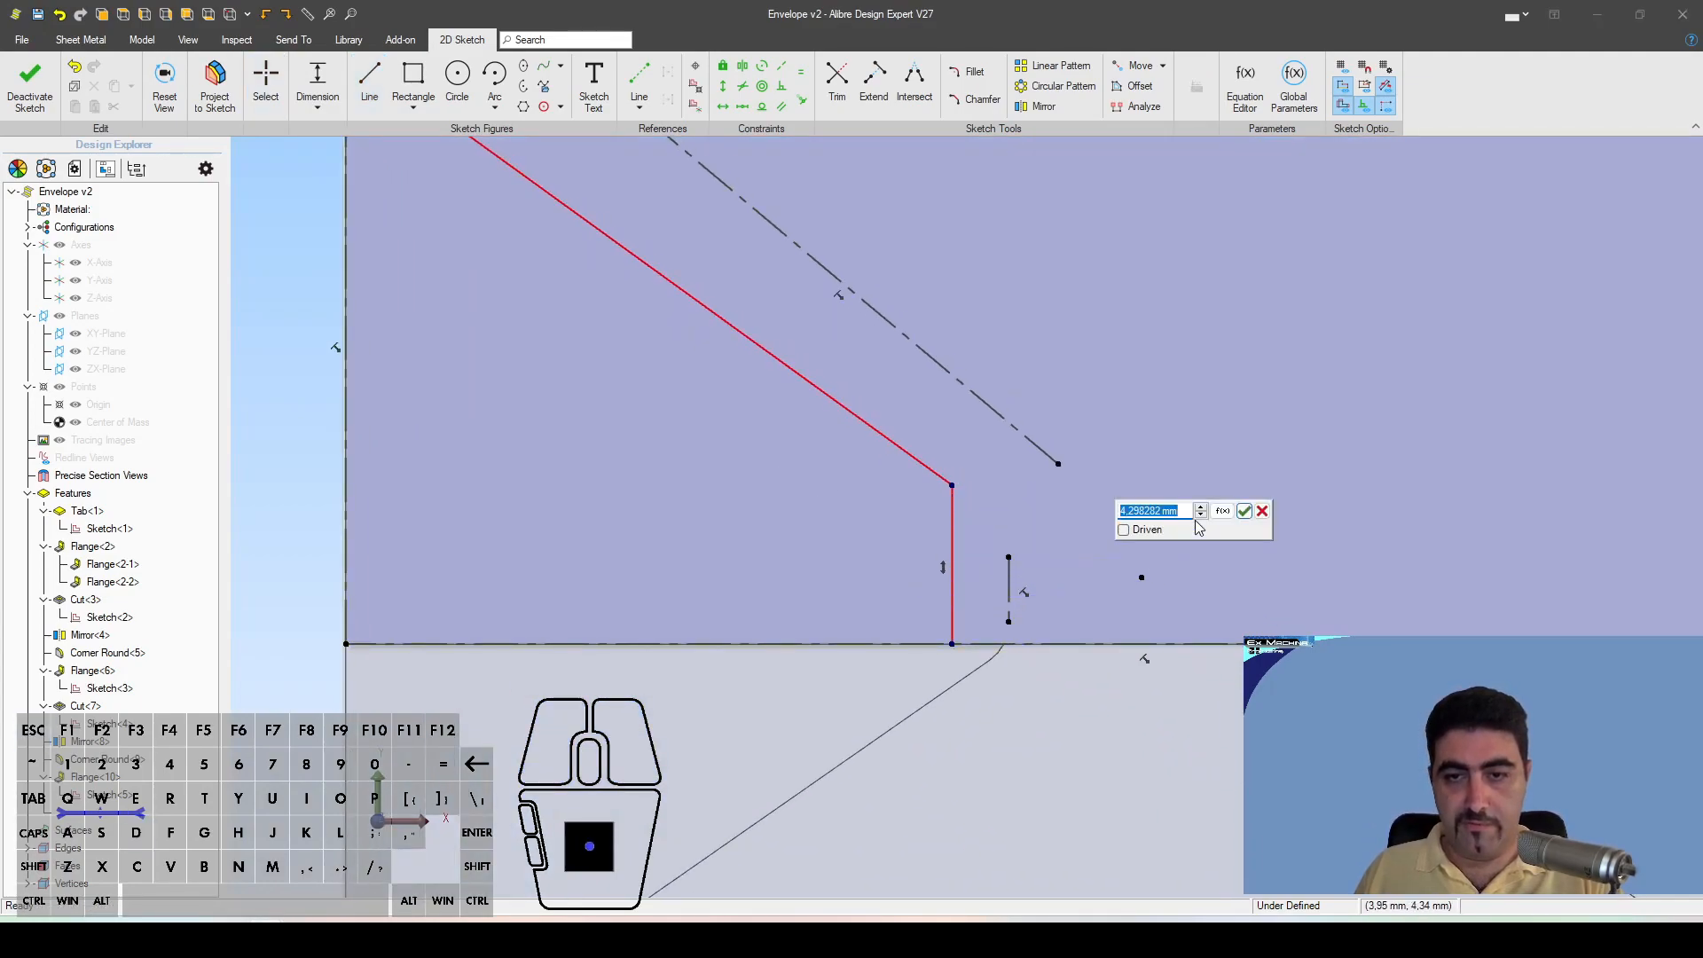
pyautogui.write('5')
pyautogui.press('Return')
# Step: Dimension the corner between the vertical and slanted lines 5 mm from the projected slanted reference line
pyautogui.click(942, 485)
pyautogui.click(993, 408)
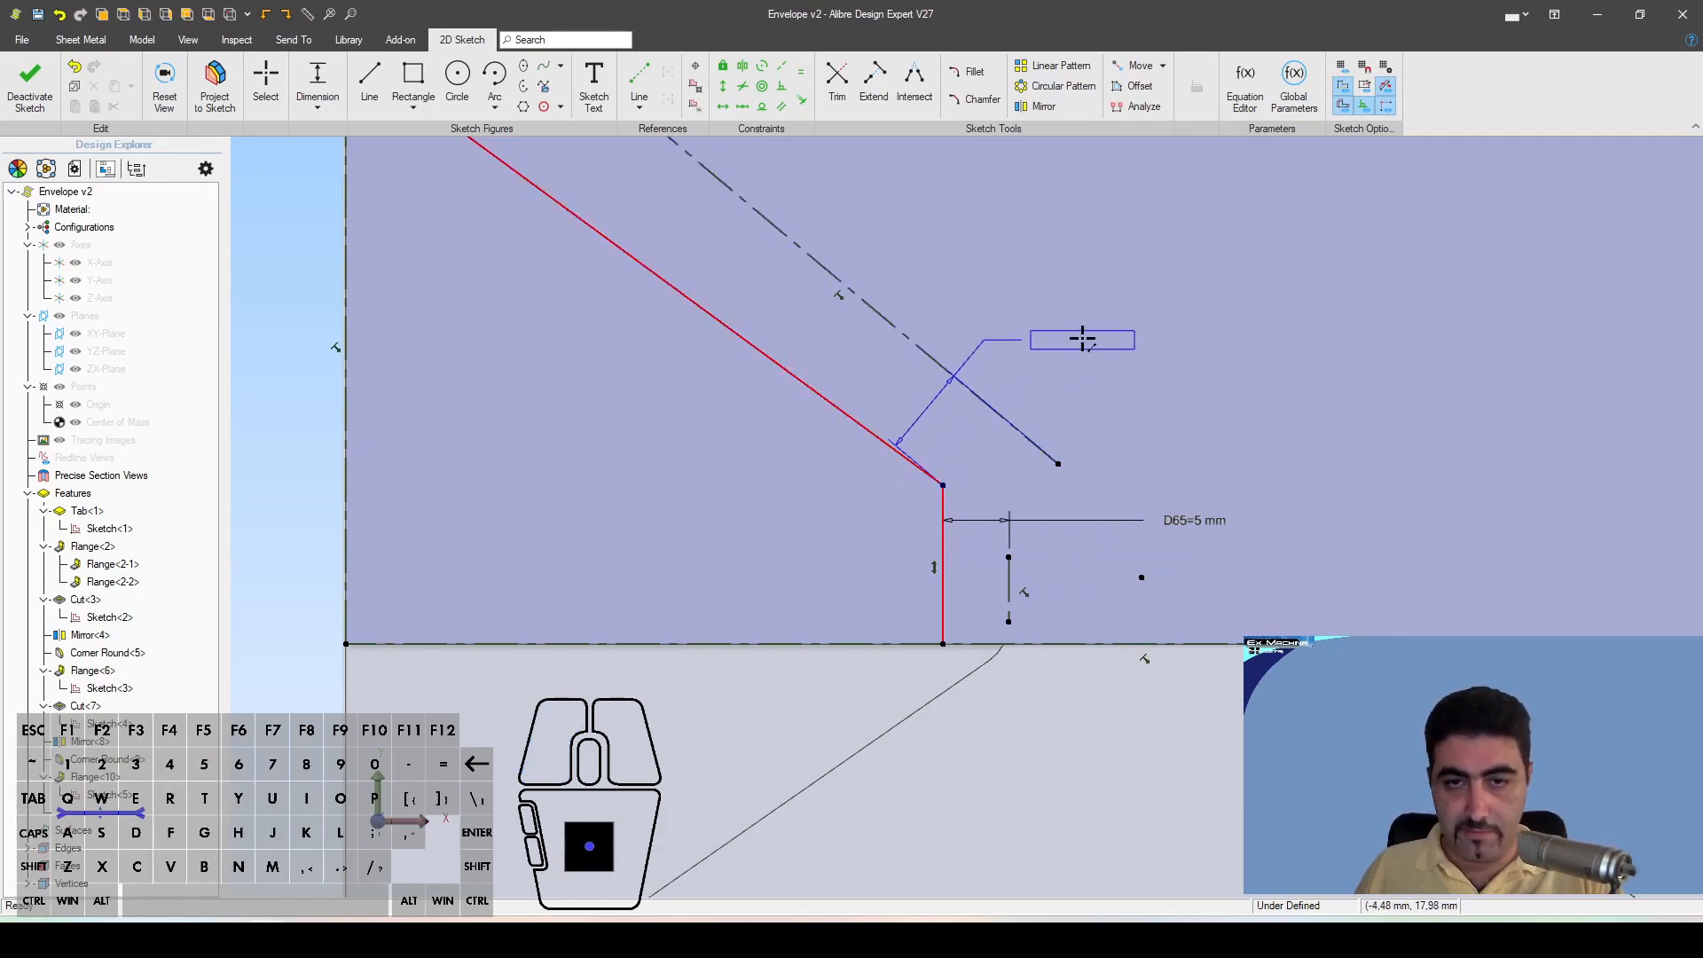
pyautogui.click(1082, 339)
pyautogui.write('5')
pyautogui.press('Return')
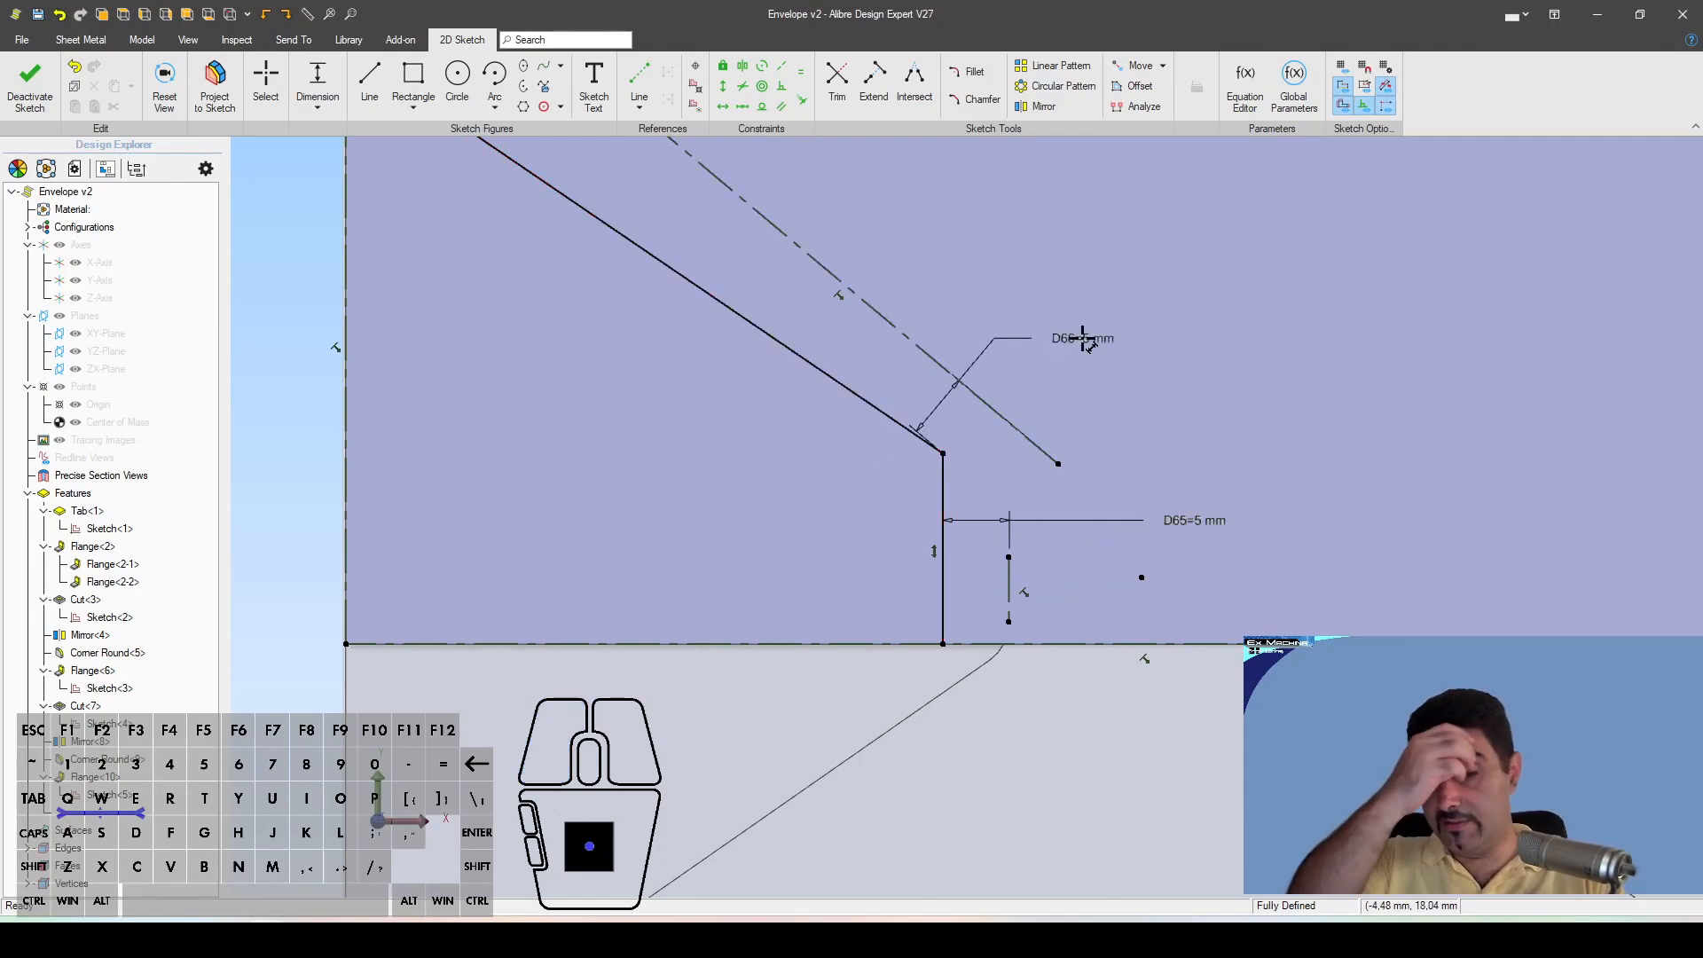
# Step: Close the profile with lines along the flange's lower and left edges, making their shared endpoint coincident with the flange's lower-left corner
pyautogui.scroll(-3, 938, 486)
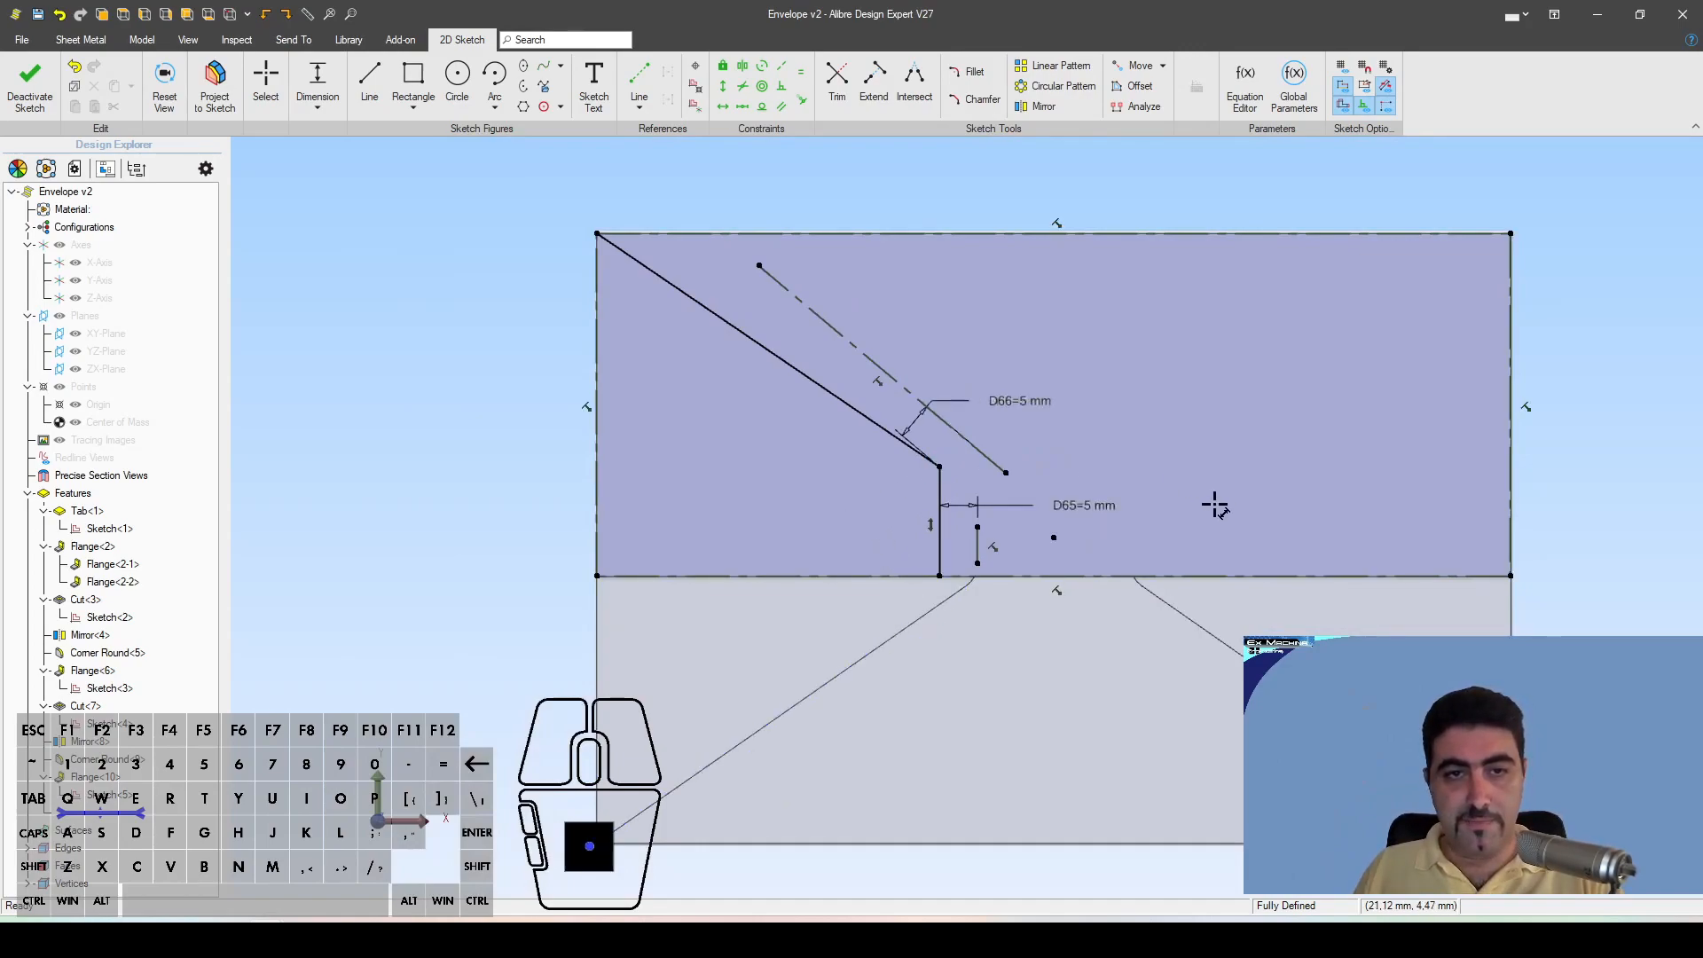
pyautogui.press('l')
pyautogui.click(939, 576)
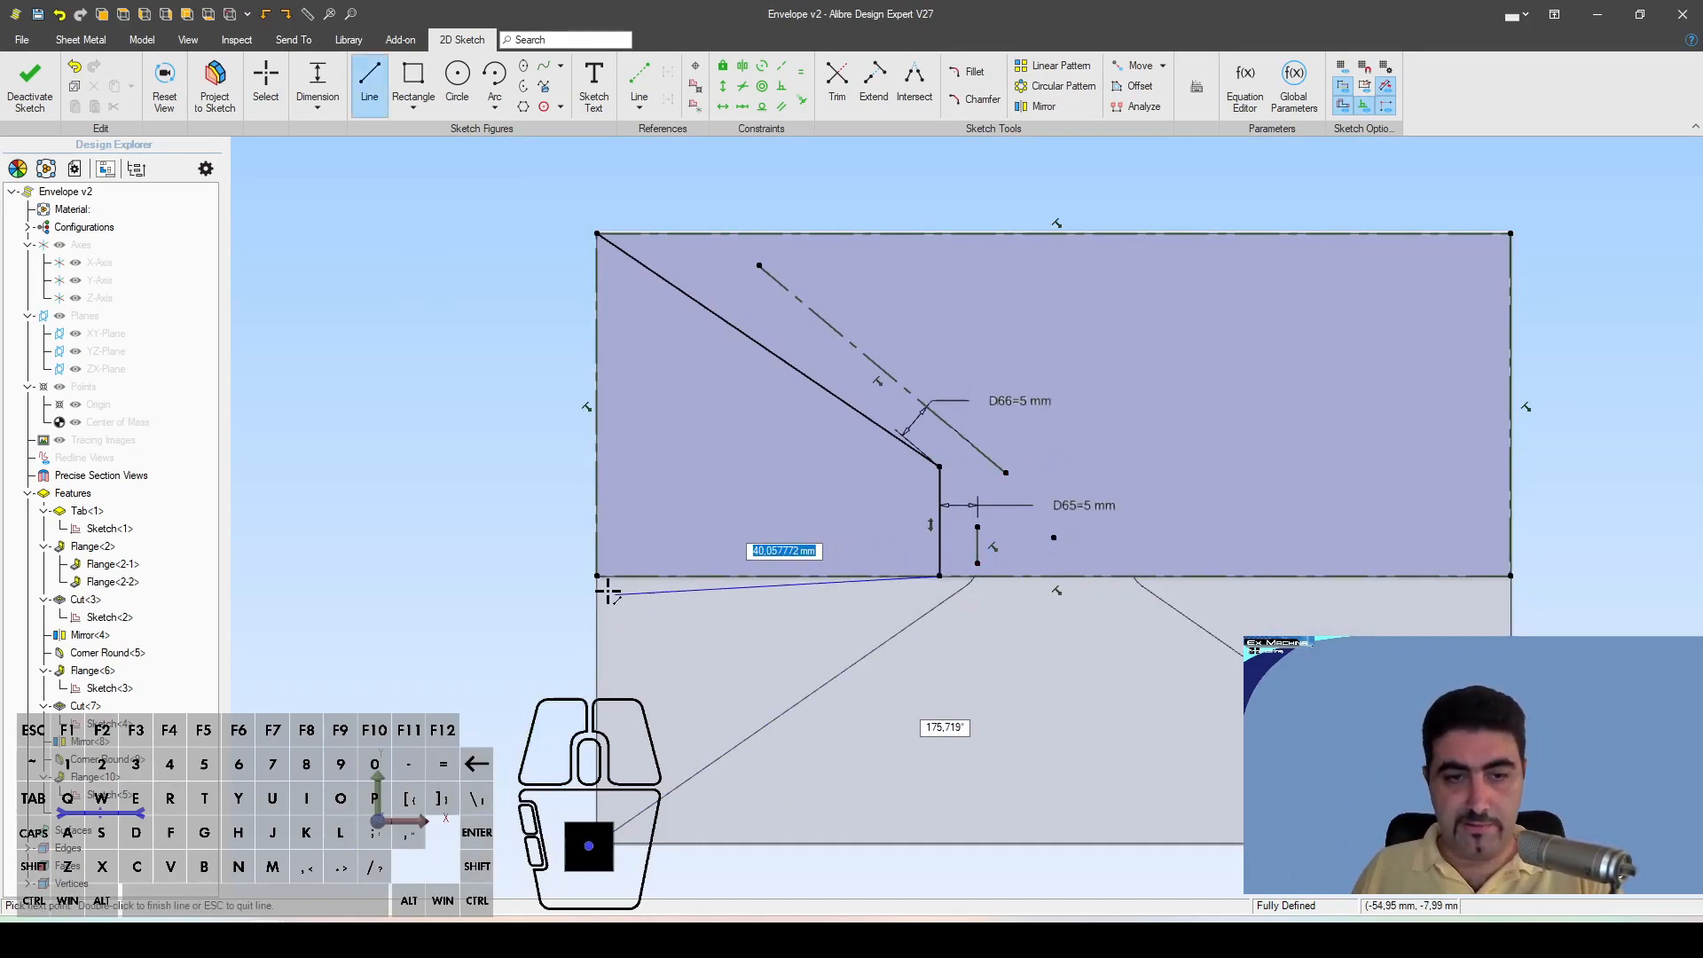
pyautogui.click(579, 575)
pyautogui.click(596, 232)
pyautogui.press('Escape')
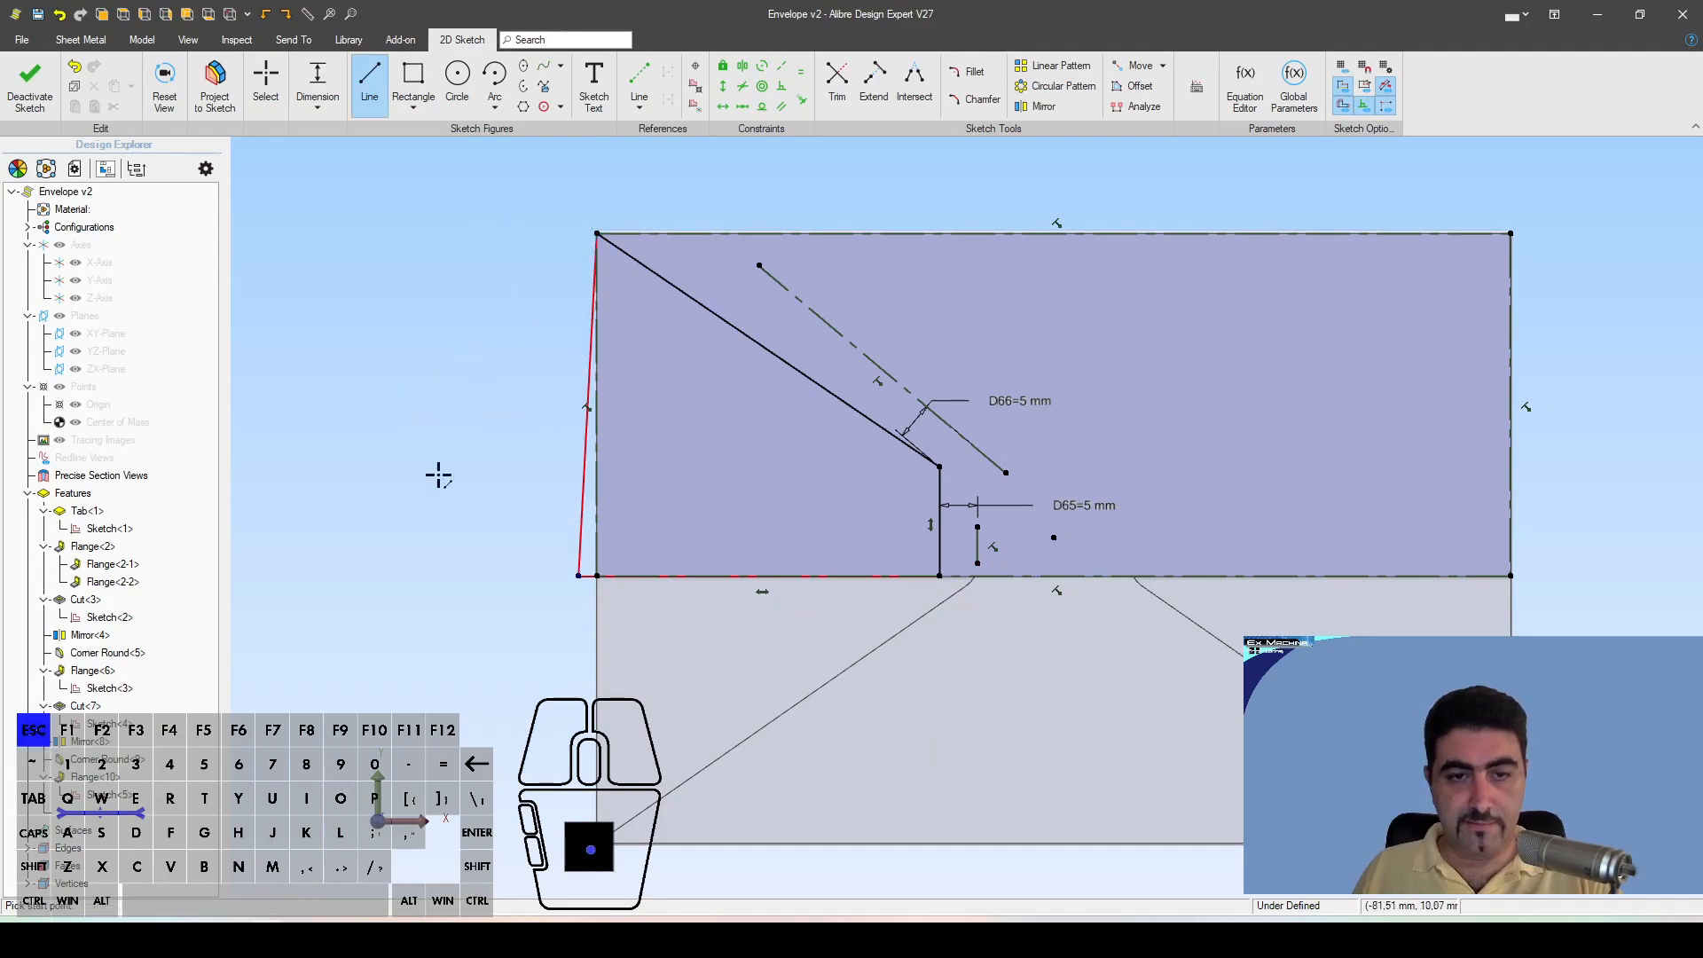
pyautogui.press('c')
pyautogui.click(579, 576)
pyautogui.click(596, 575)
pyautogui.press('Escape')
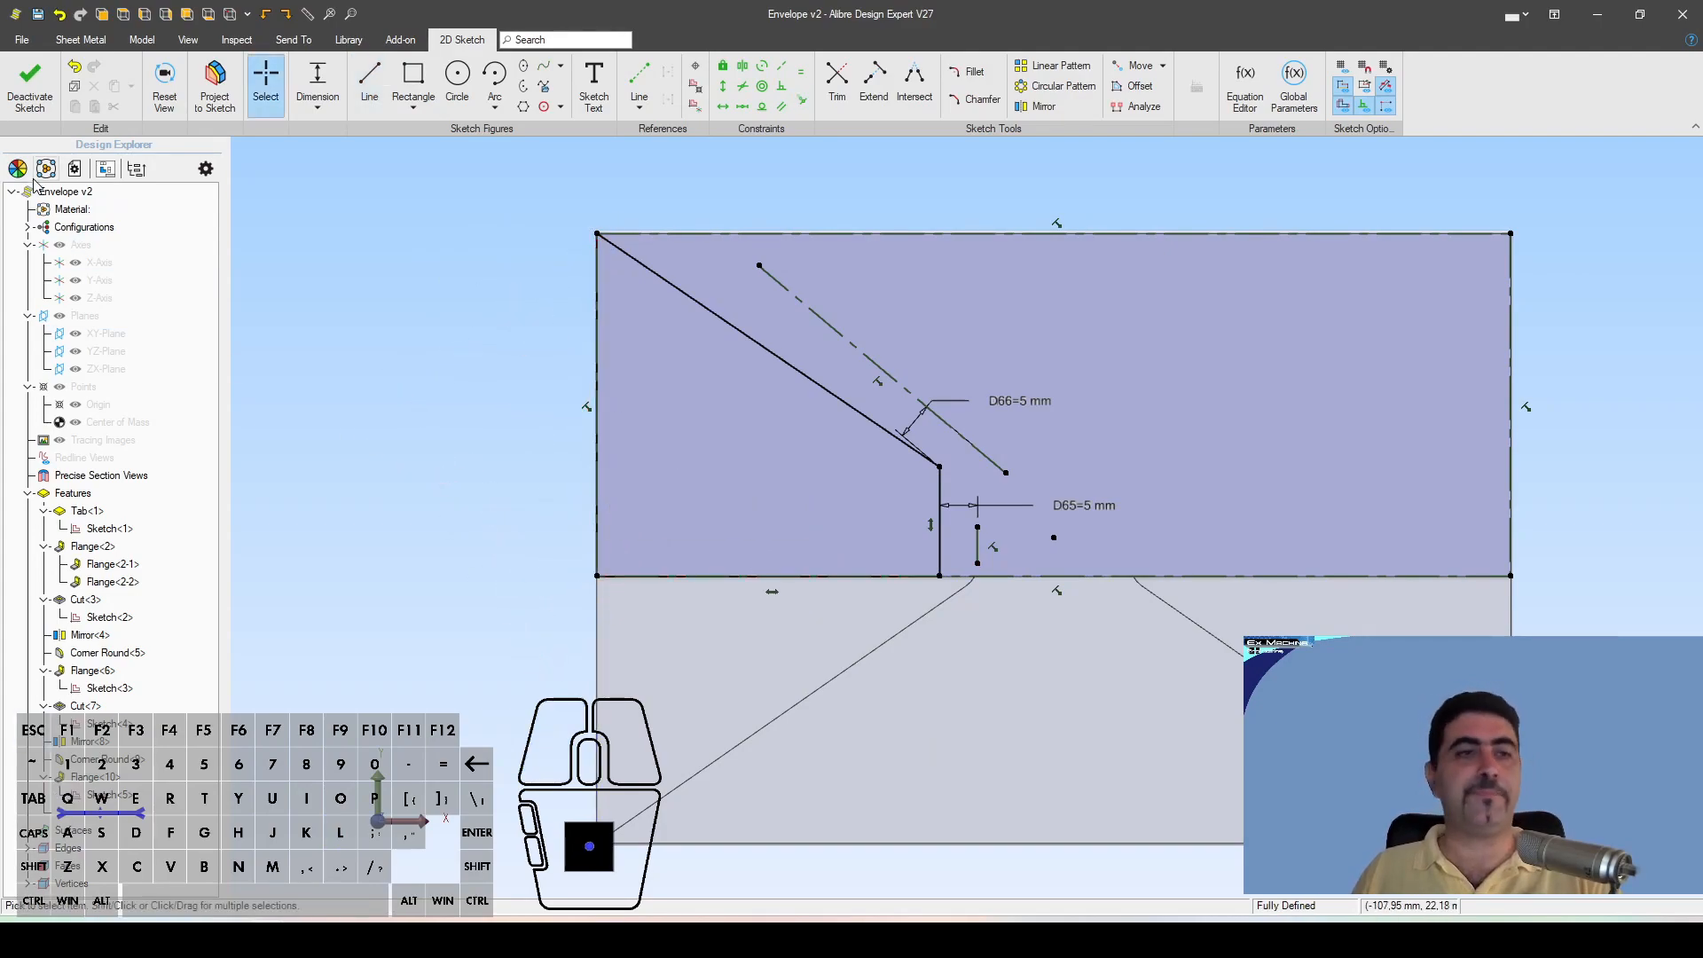
# Step: Cut the sketched profile out of the upper flange to the default 0.1 mm depth and mirror the cut about the YZ-Plane
pyautogui.click(29, 88)
pyautogui.click(488, 84)
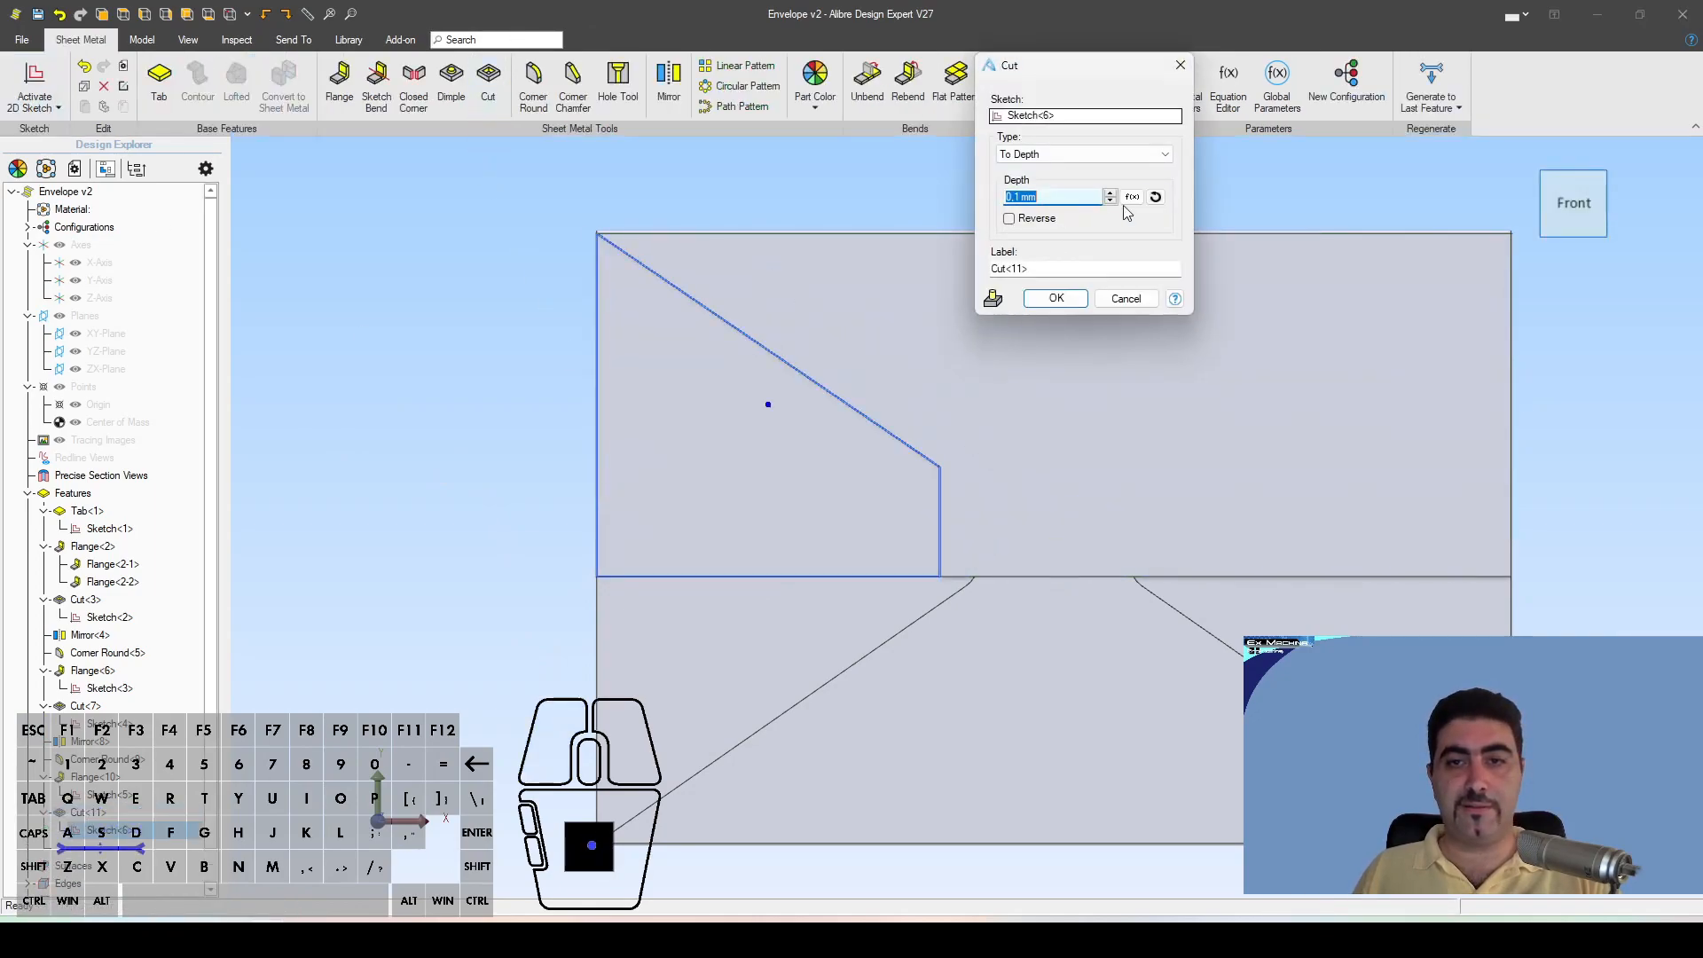
pyautogui.click(1078, 298)
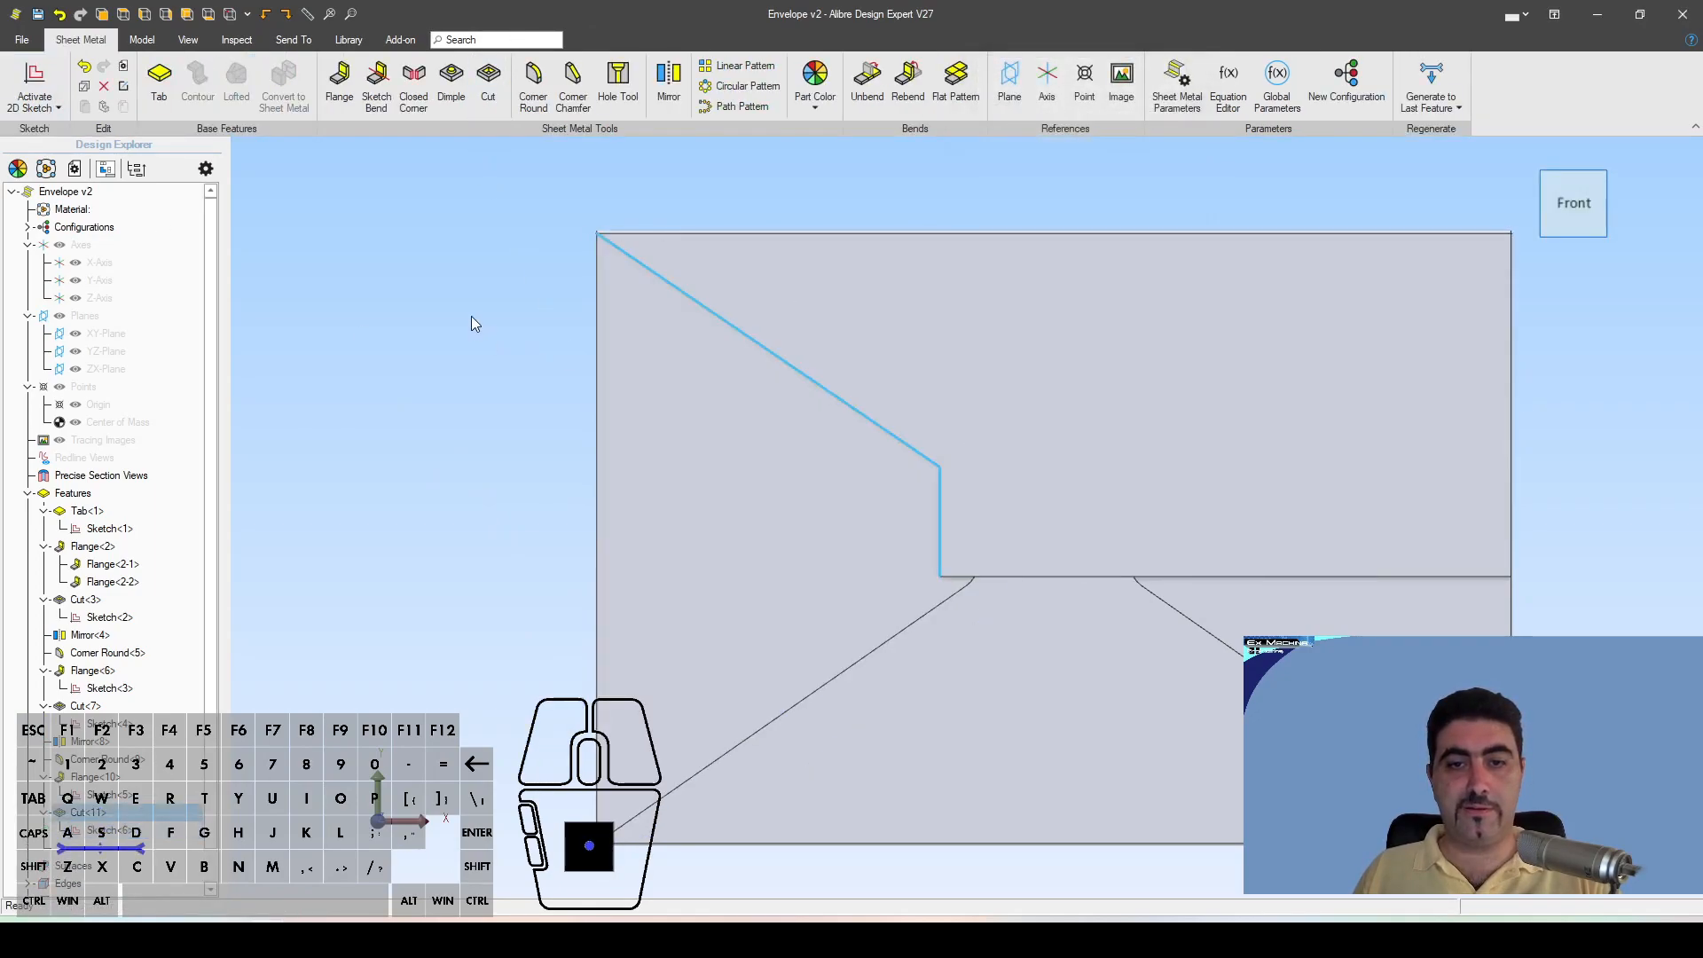
pyautogui.click(679, 102)
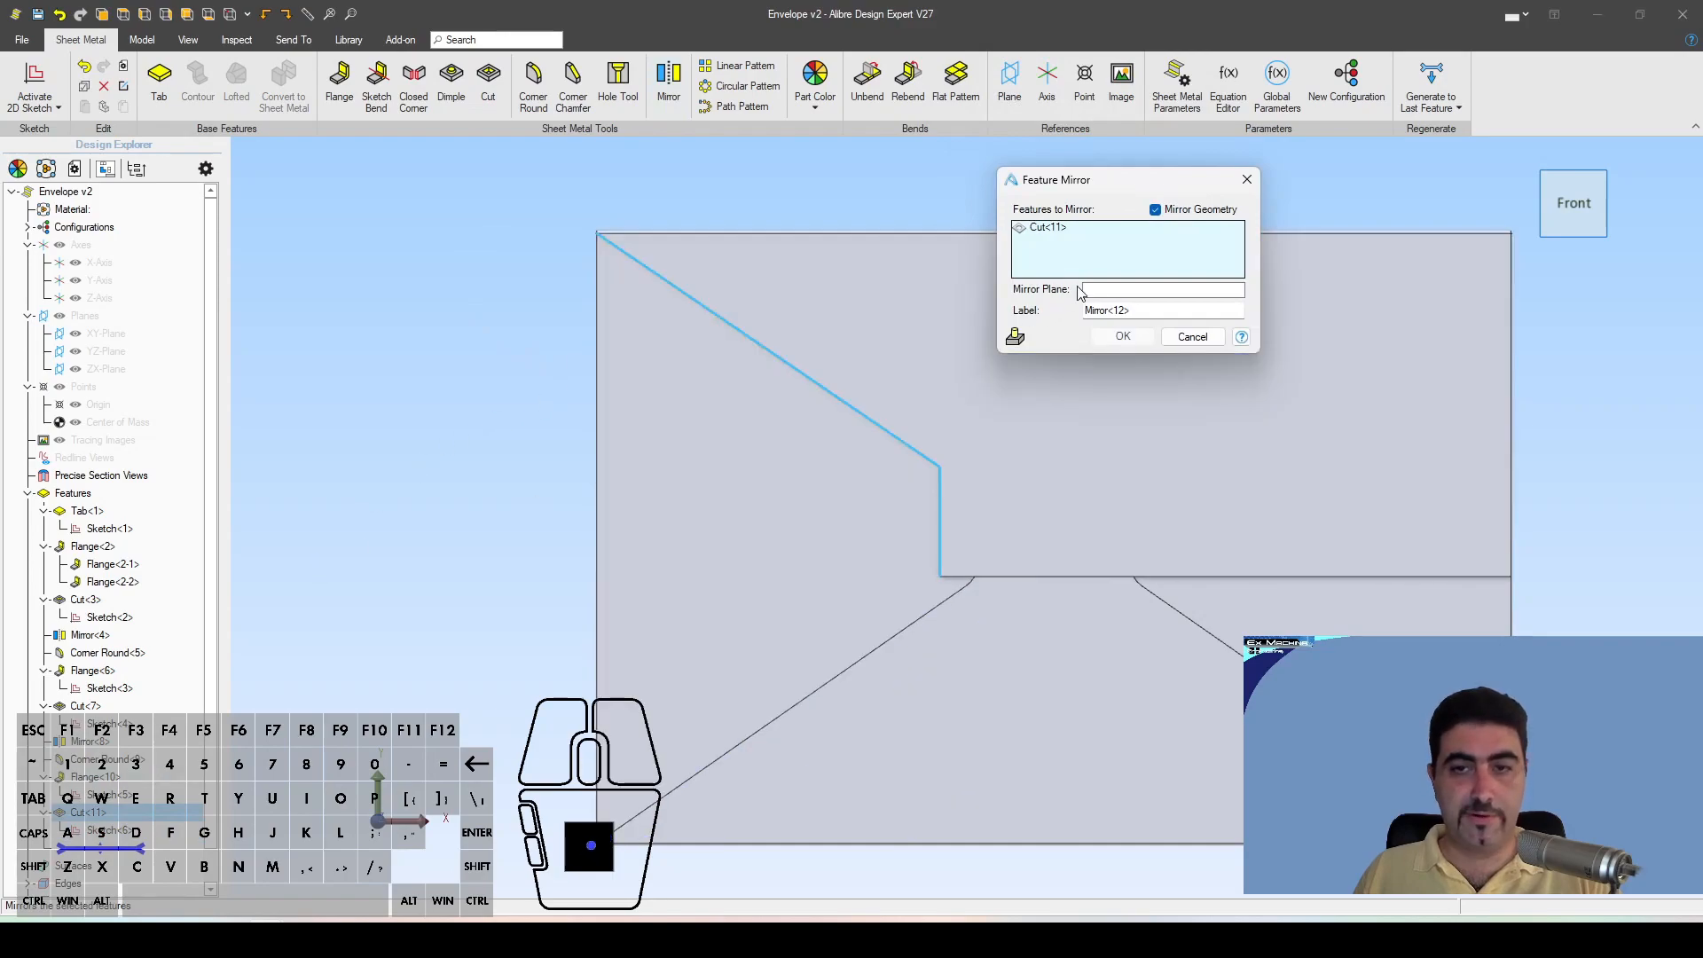
pyautogui.click(95, 351)
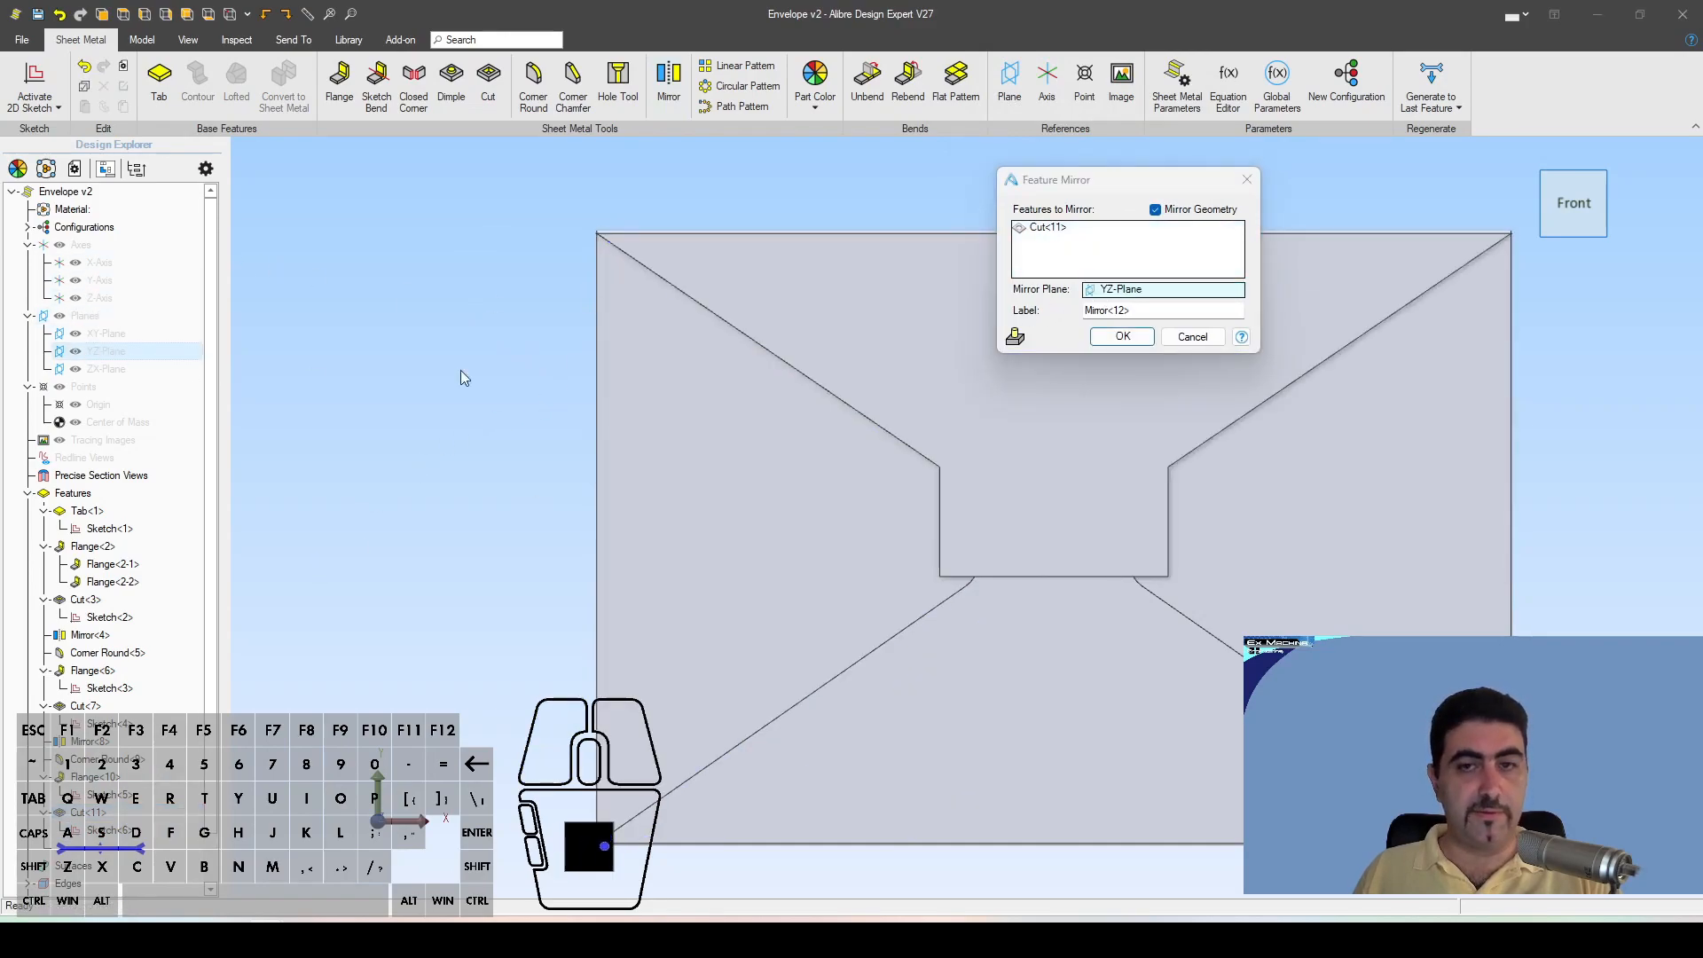
pyautogui.click(1112, 342)
# Step: Round the corners of the upper flap with a 5 mm radius
pyautogui.click(533, 84)
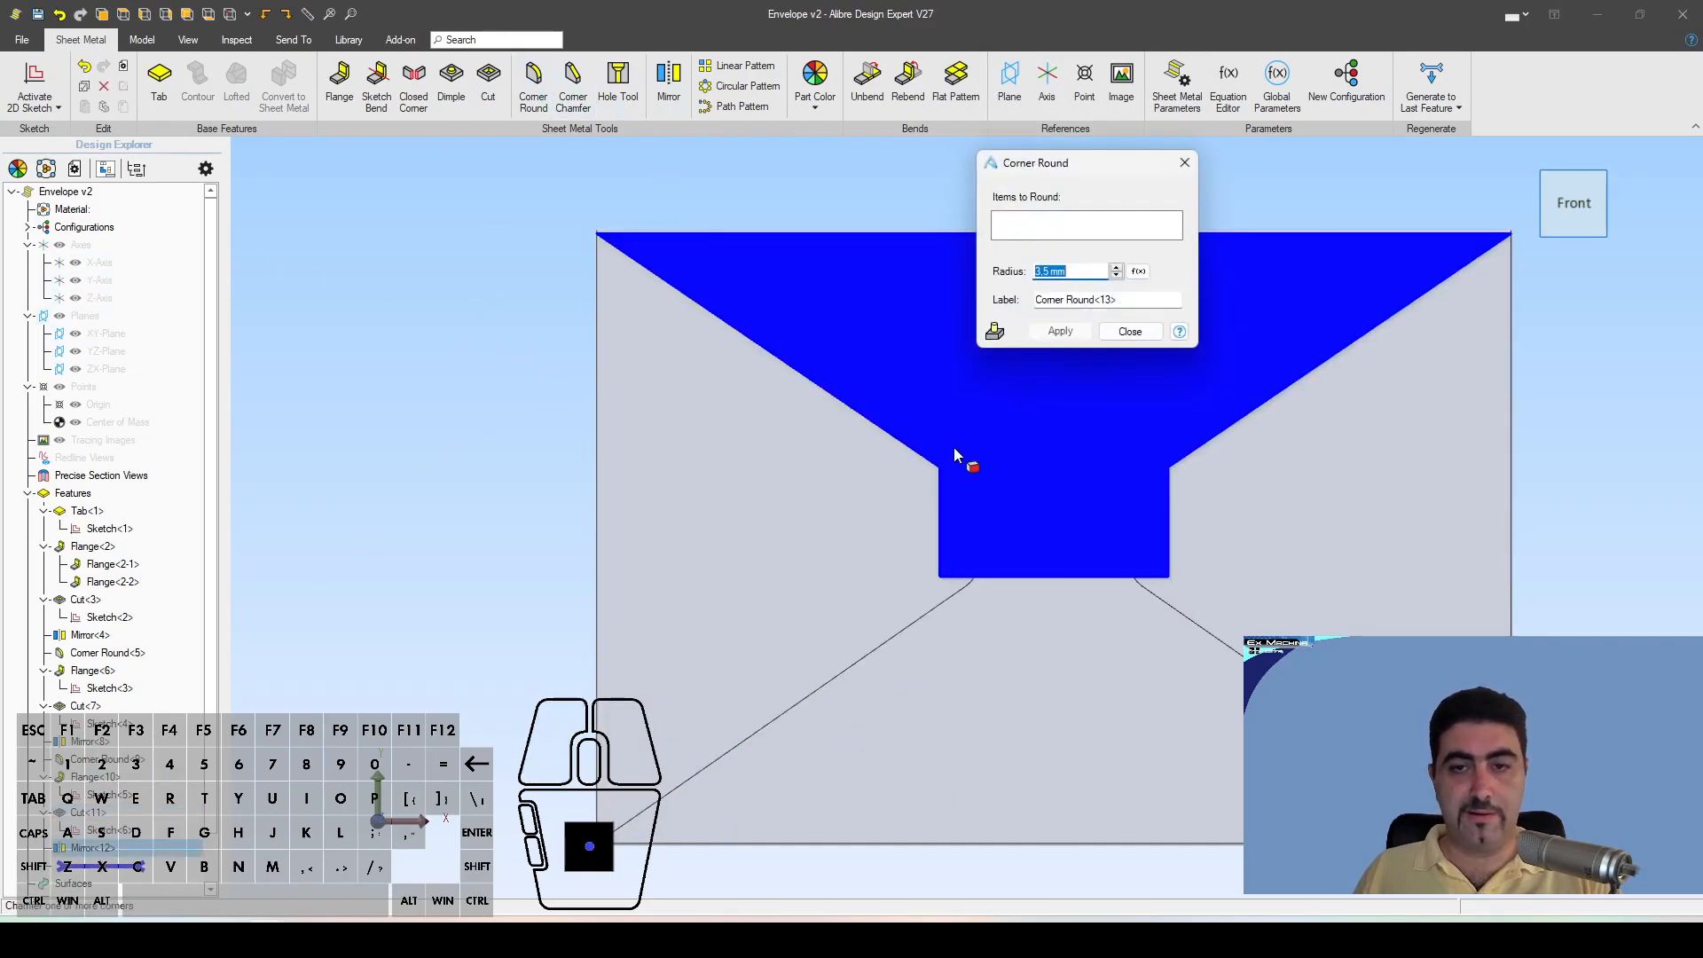
pyautogui.click(1036, 231)
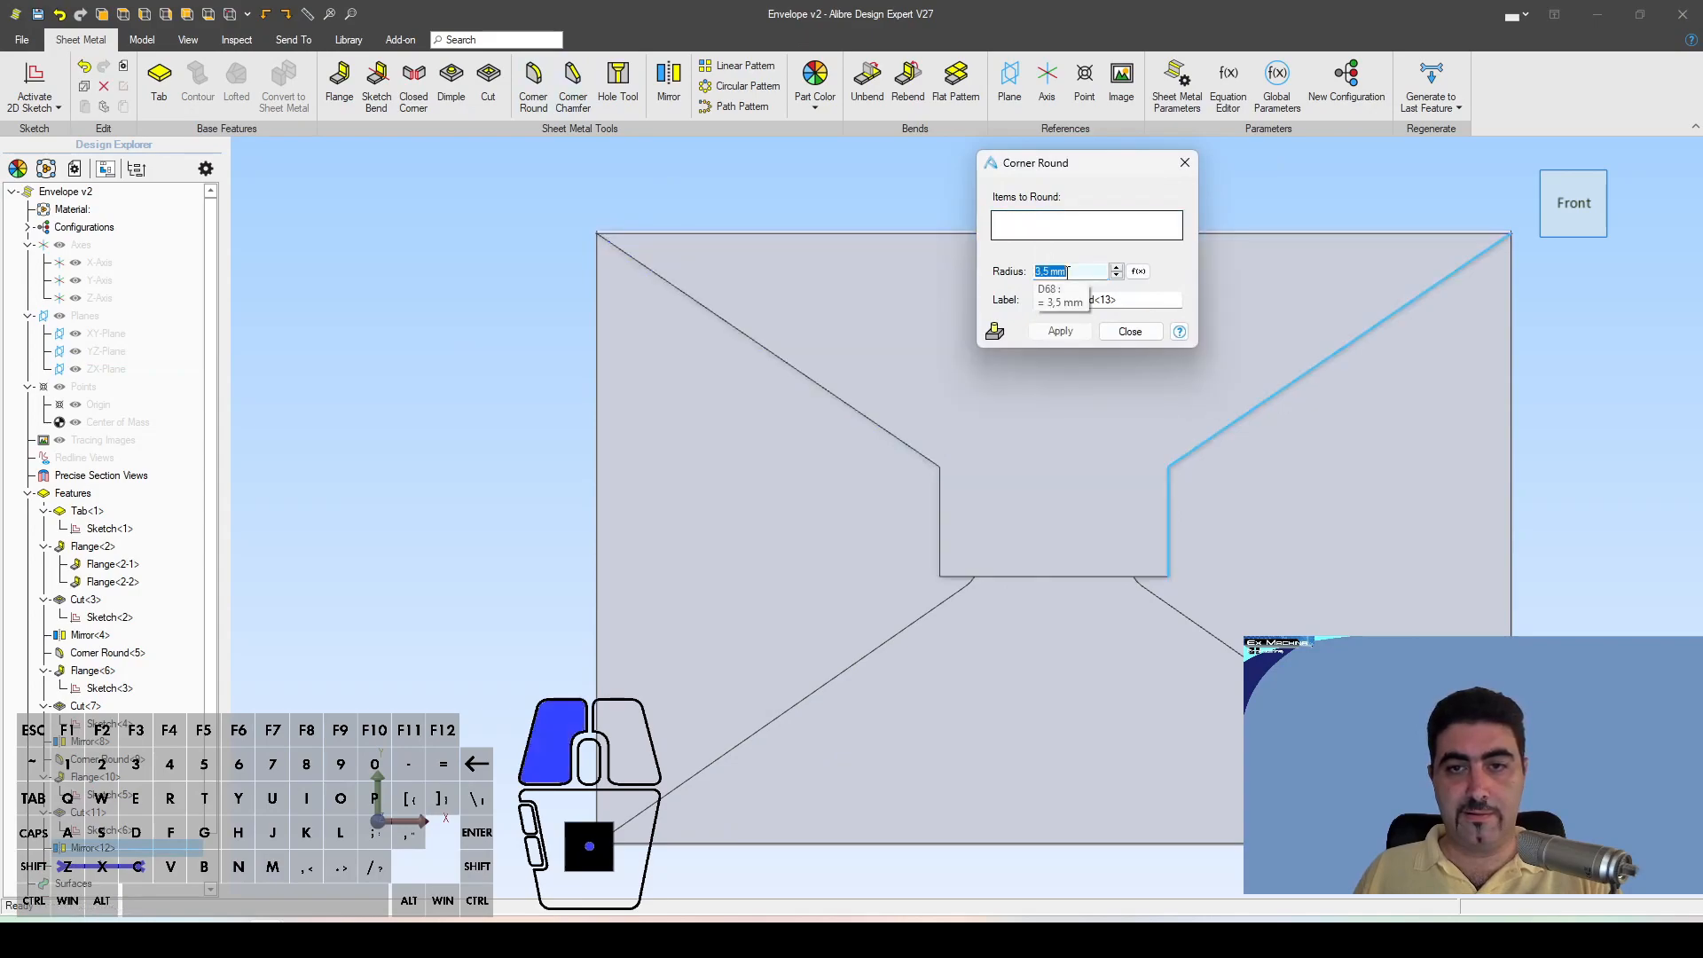
pyautogui.moveTo(1069, 270); pyautogui.dragTo(906, 271)
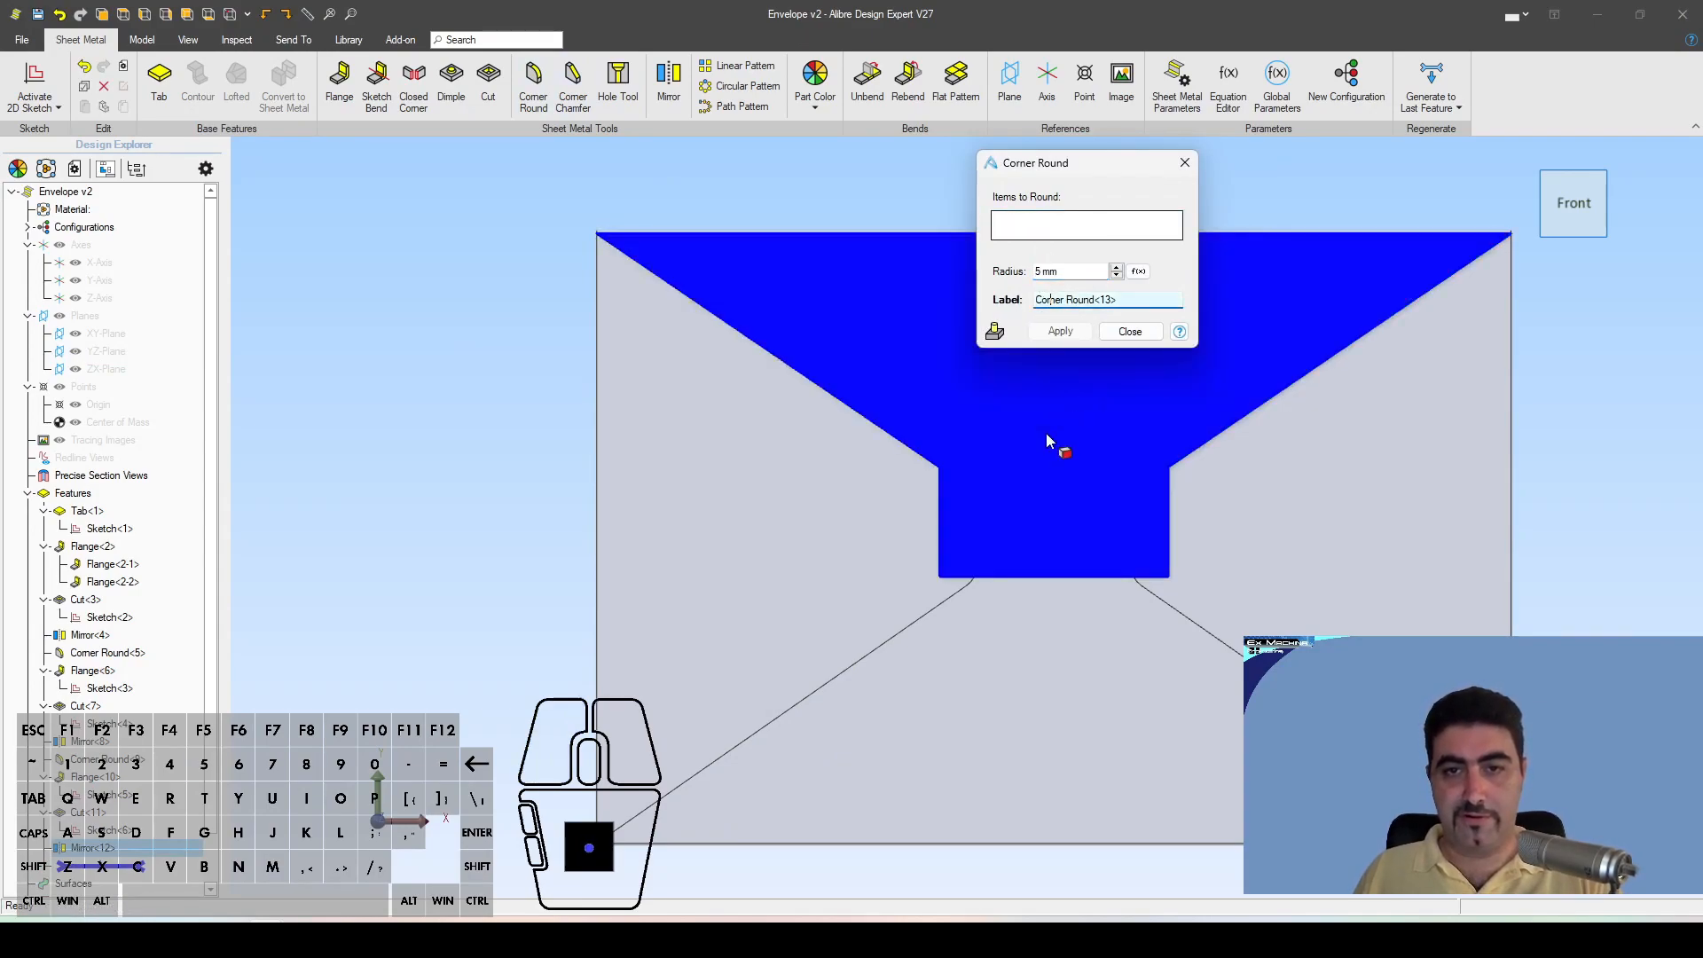
pyautogui.click(1100, 578)
pyautogui.click(1059, 331)
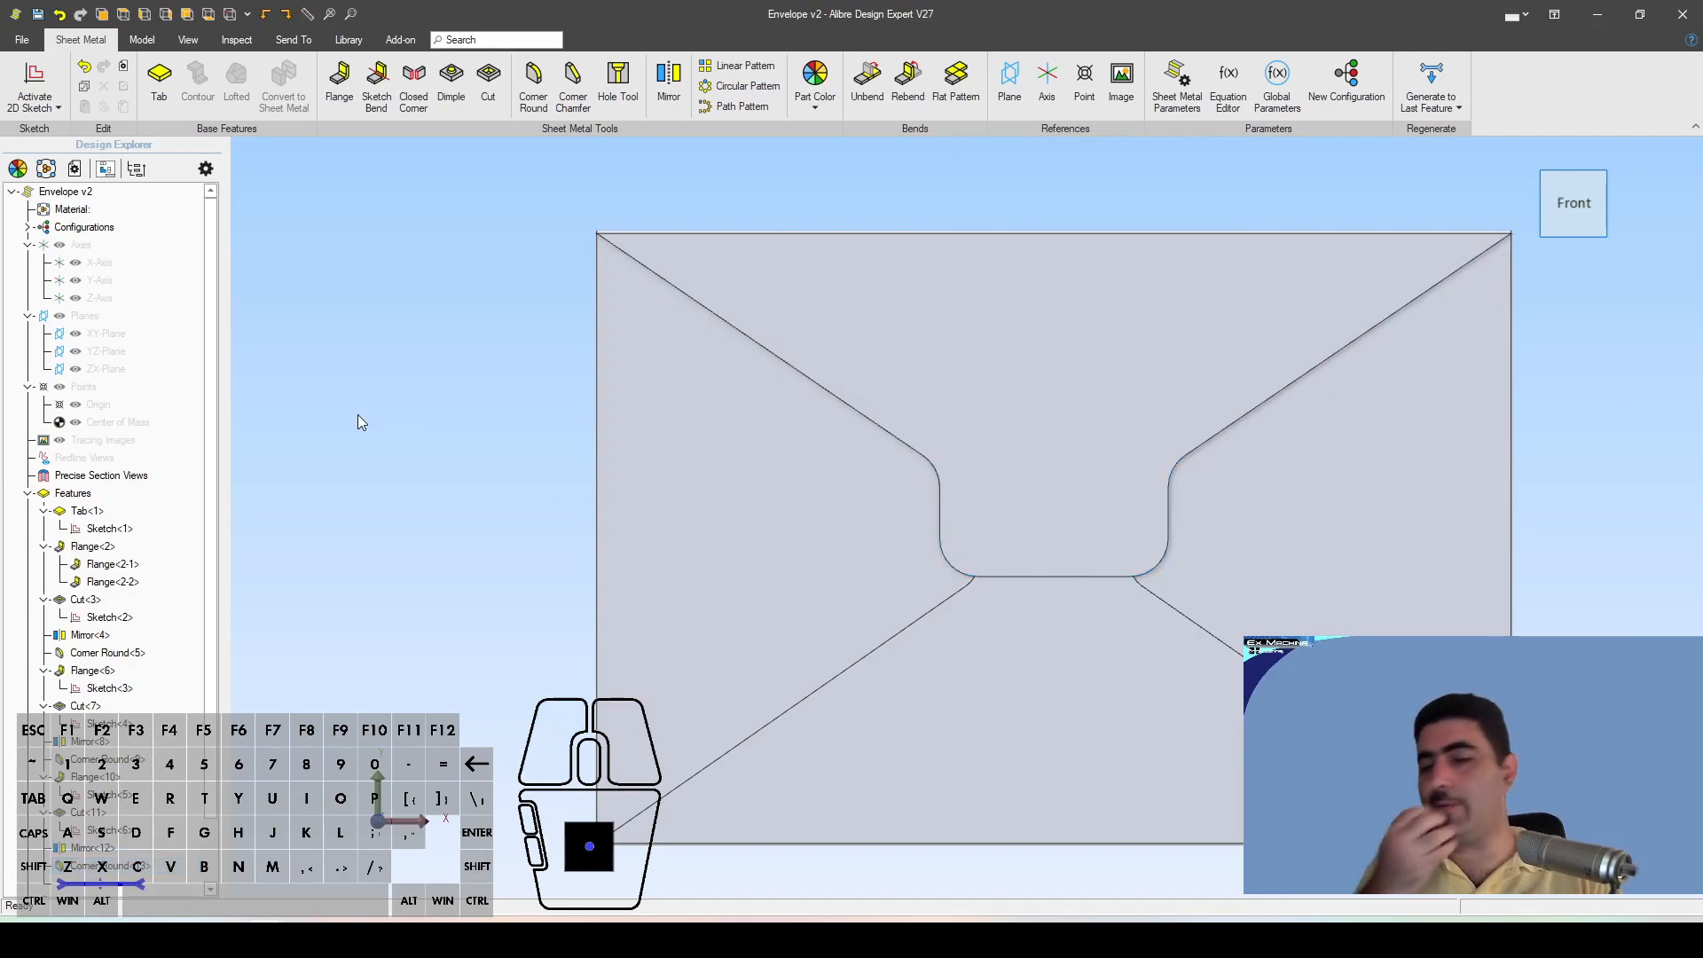
# Step: Open the upper flap cut's sketch from the feature tree and exit it
pyautogui.click(844, 384)
pyautogui.moveTo(843, 384); pyautogui.dragTo(931, 358, button='middle')
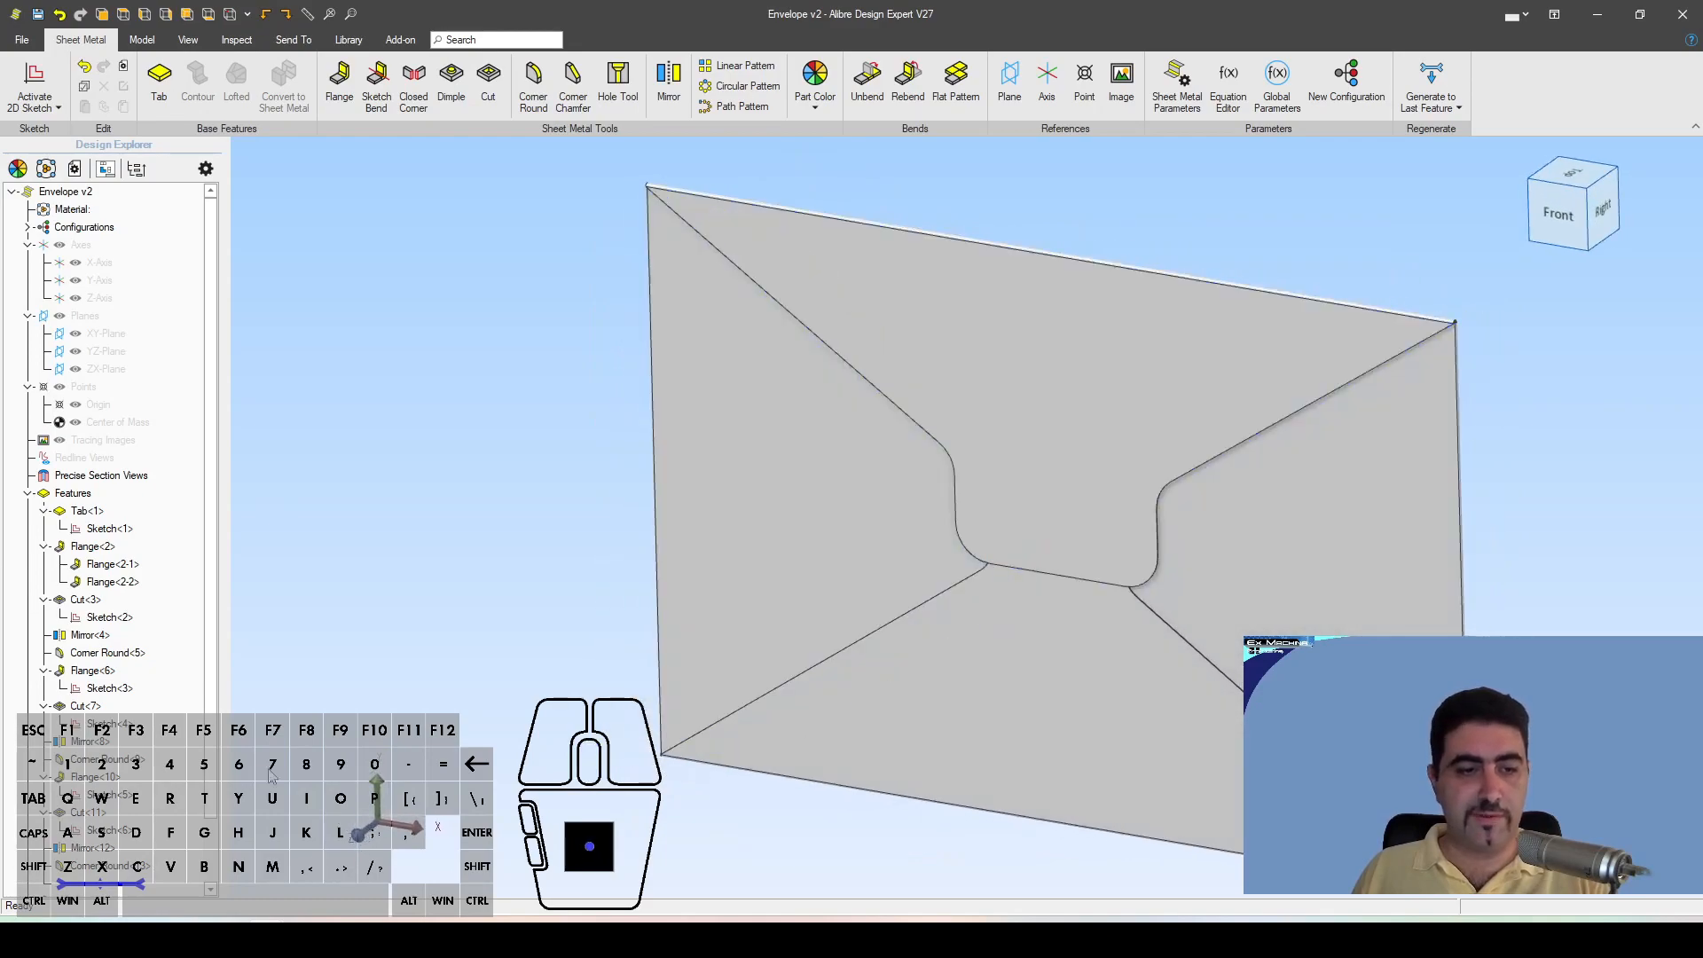
pyautogui.rightClick(132, 690)
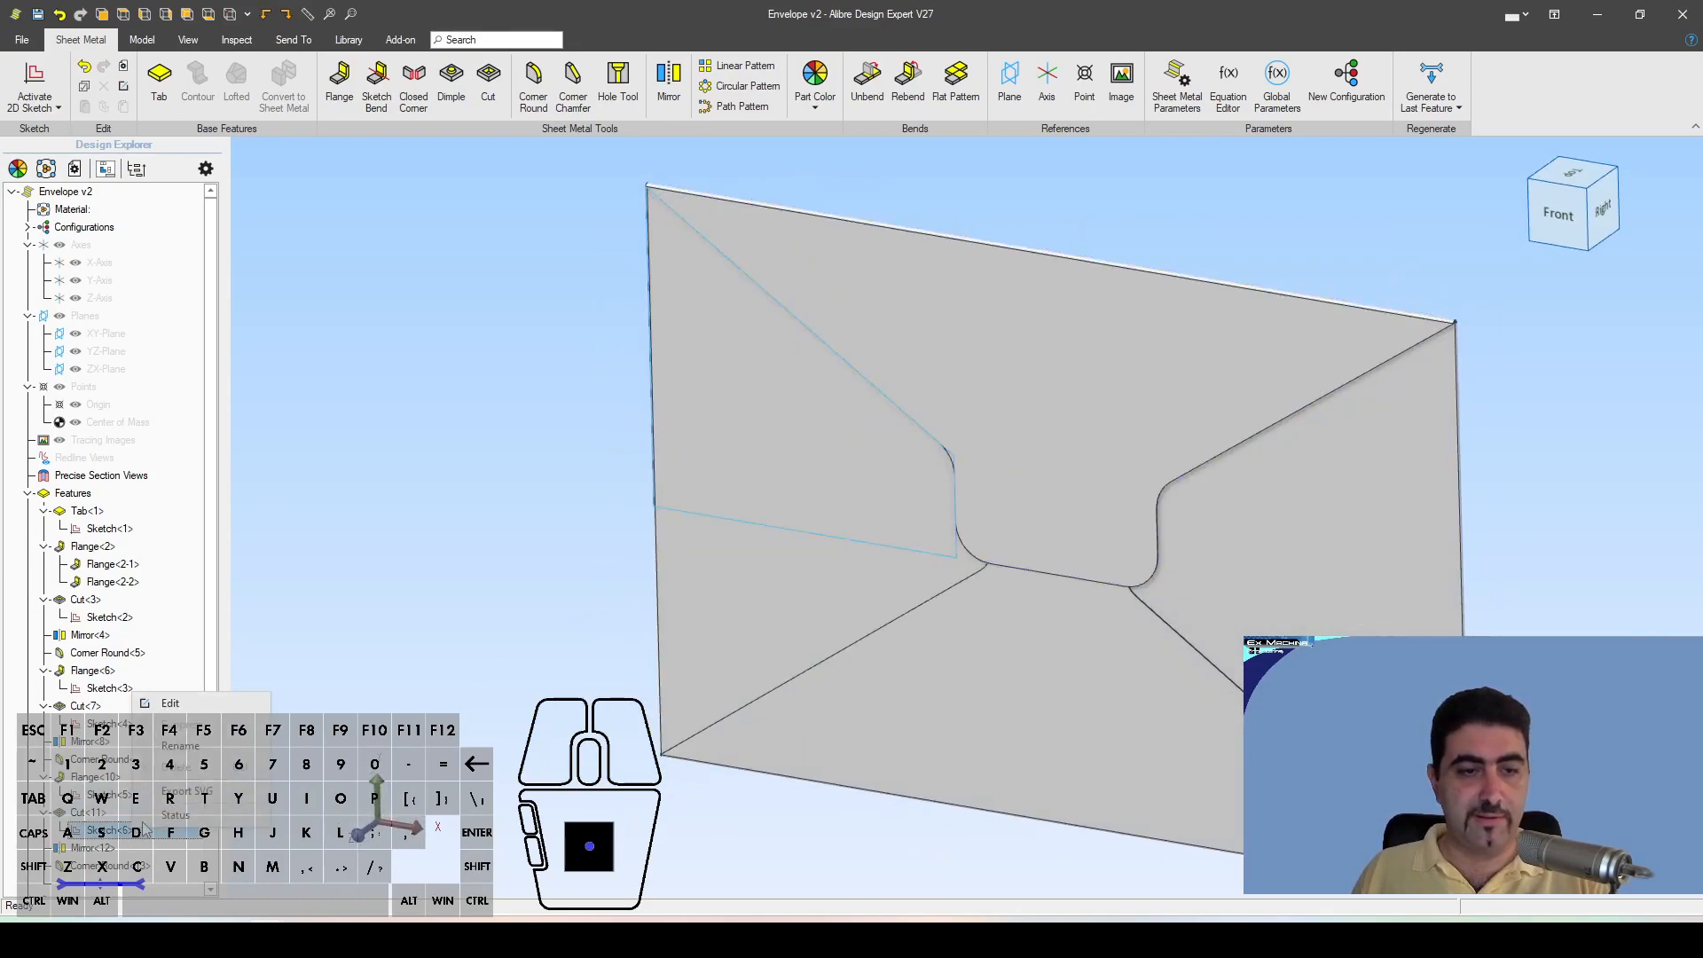
pyautogui.click(172, 704)
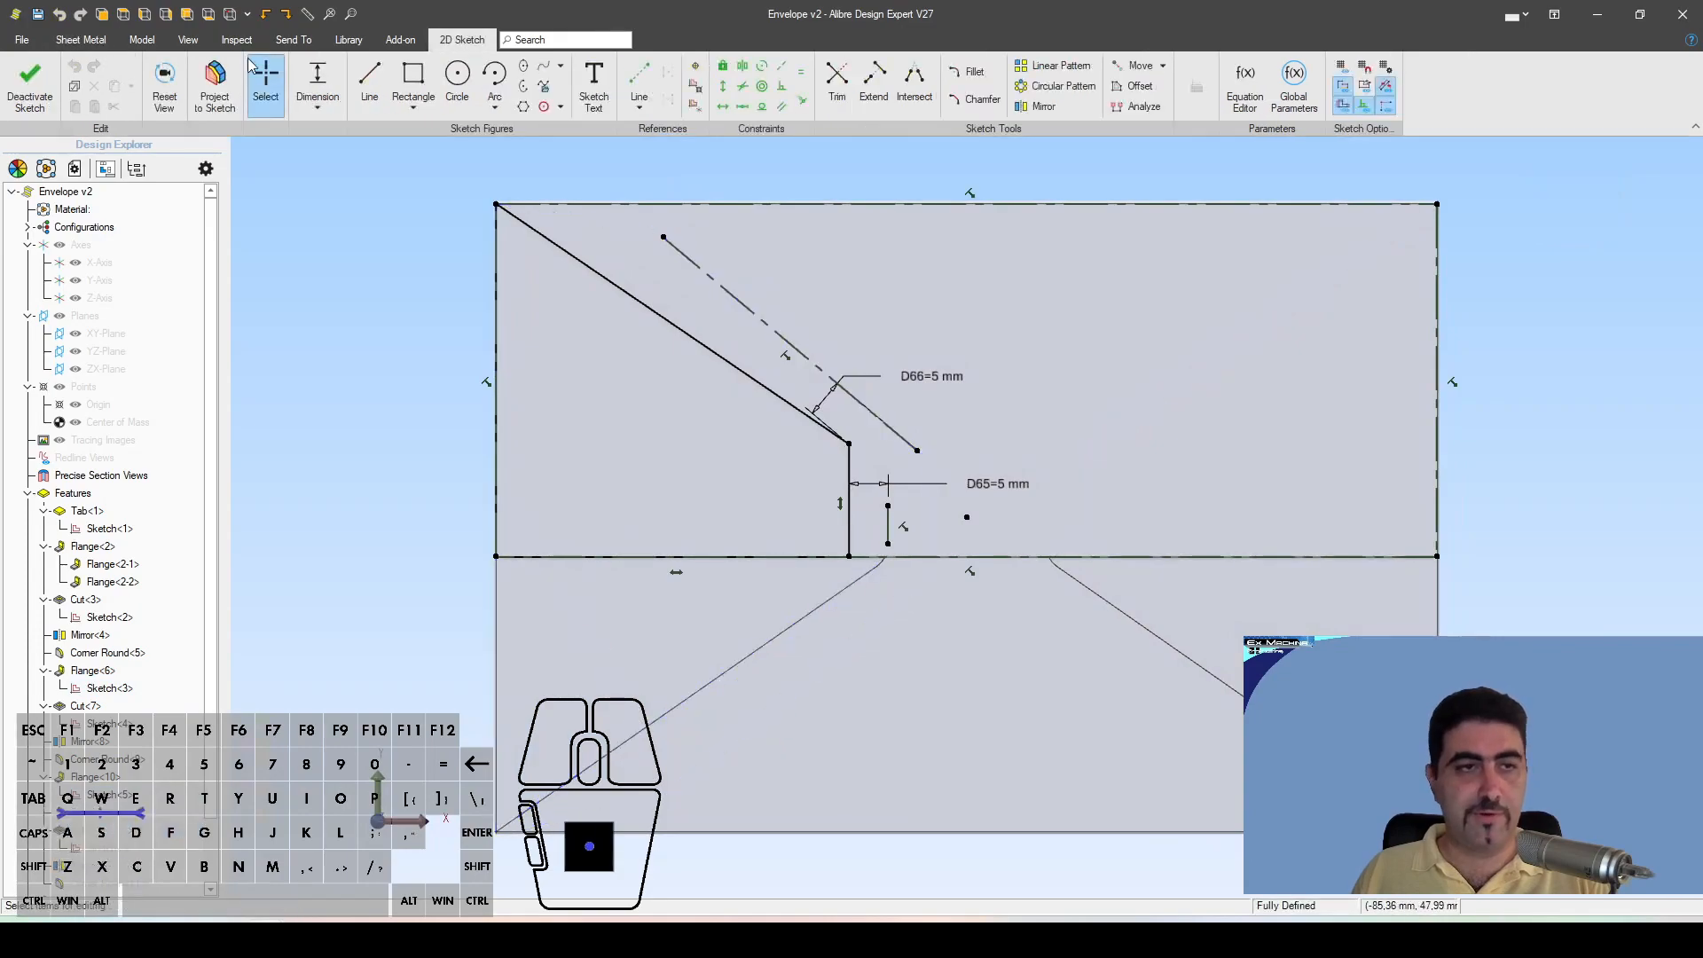
pyautogui.click(31, 89)
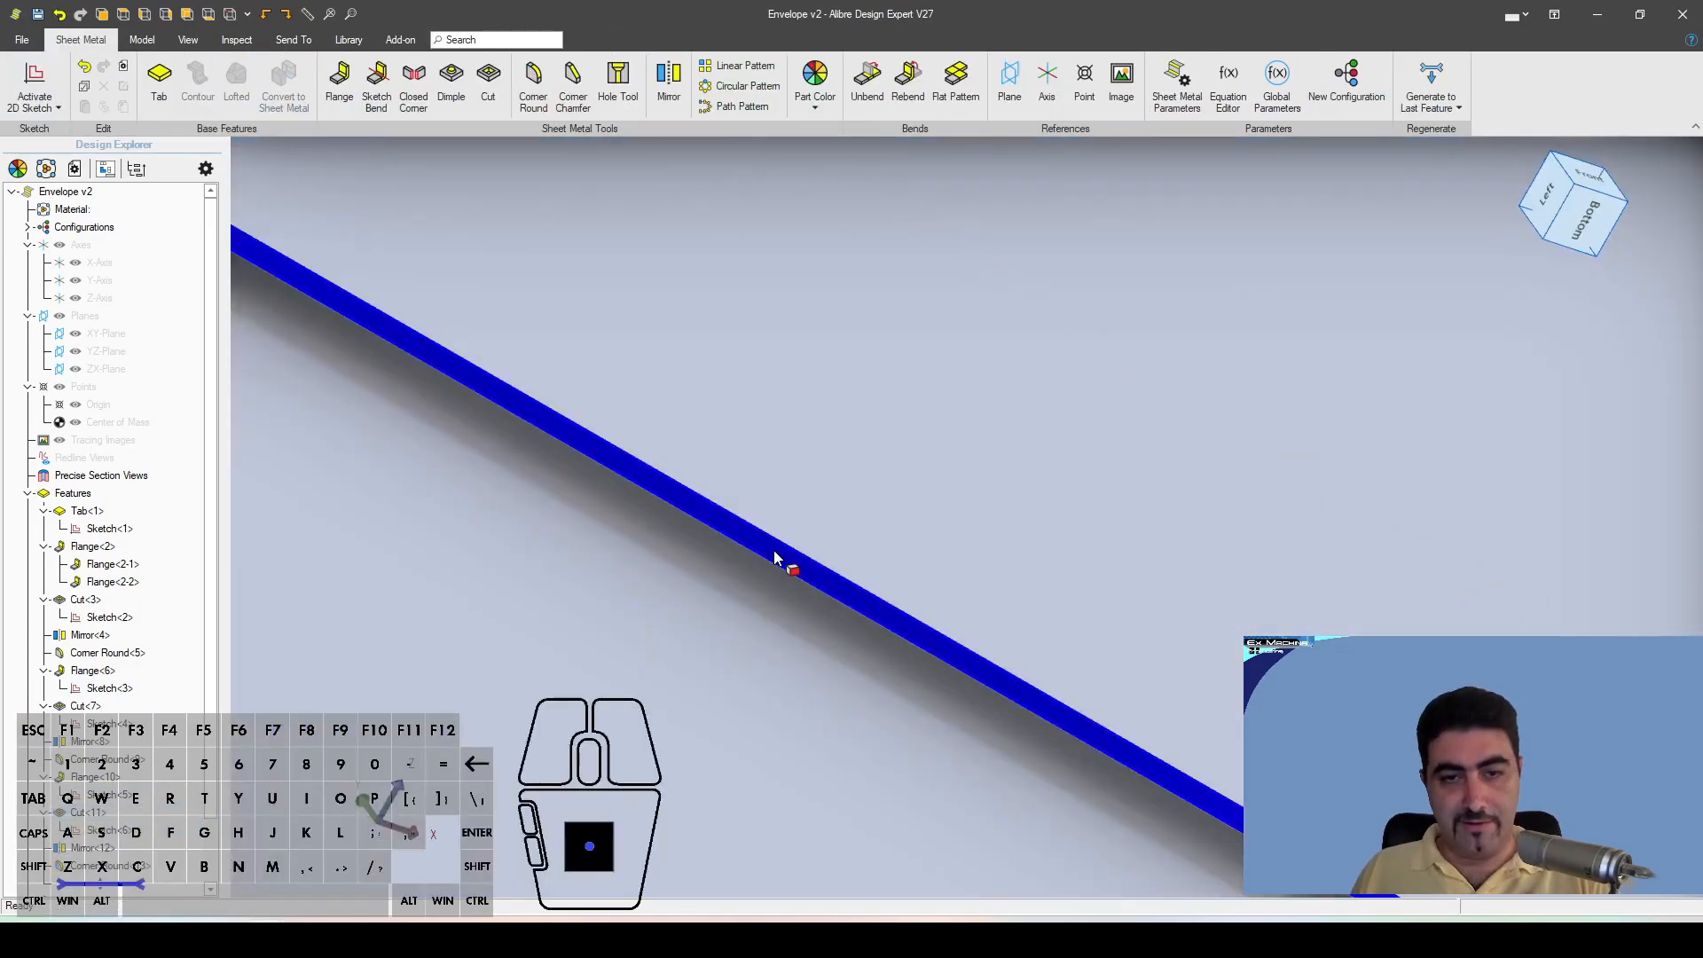
# Step: Open the cut's sketch directly from the flap's slanted side face, exit it, and repeat this once
pyautogui.doubleClick(775, 557)
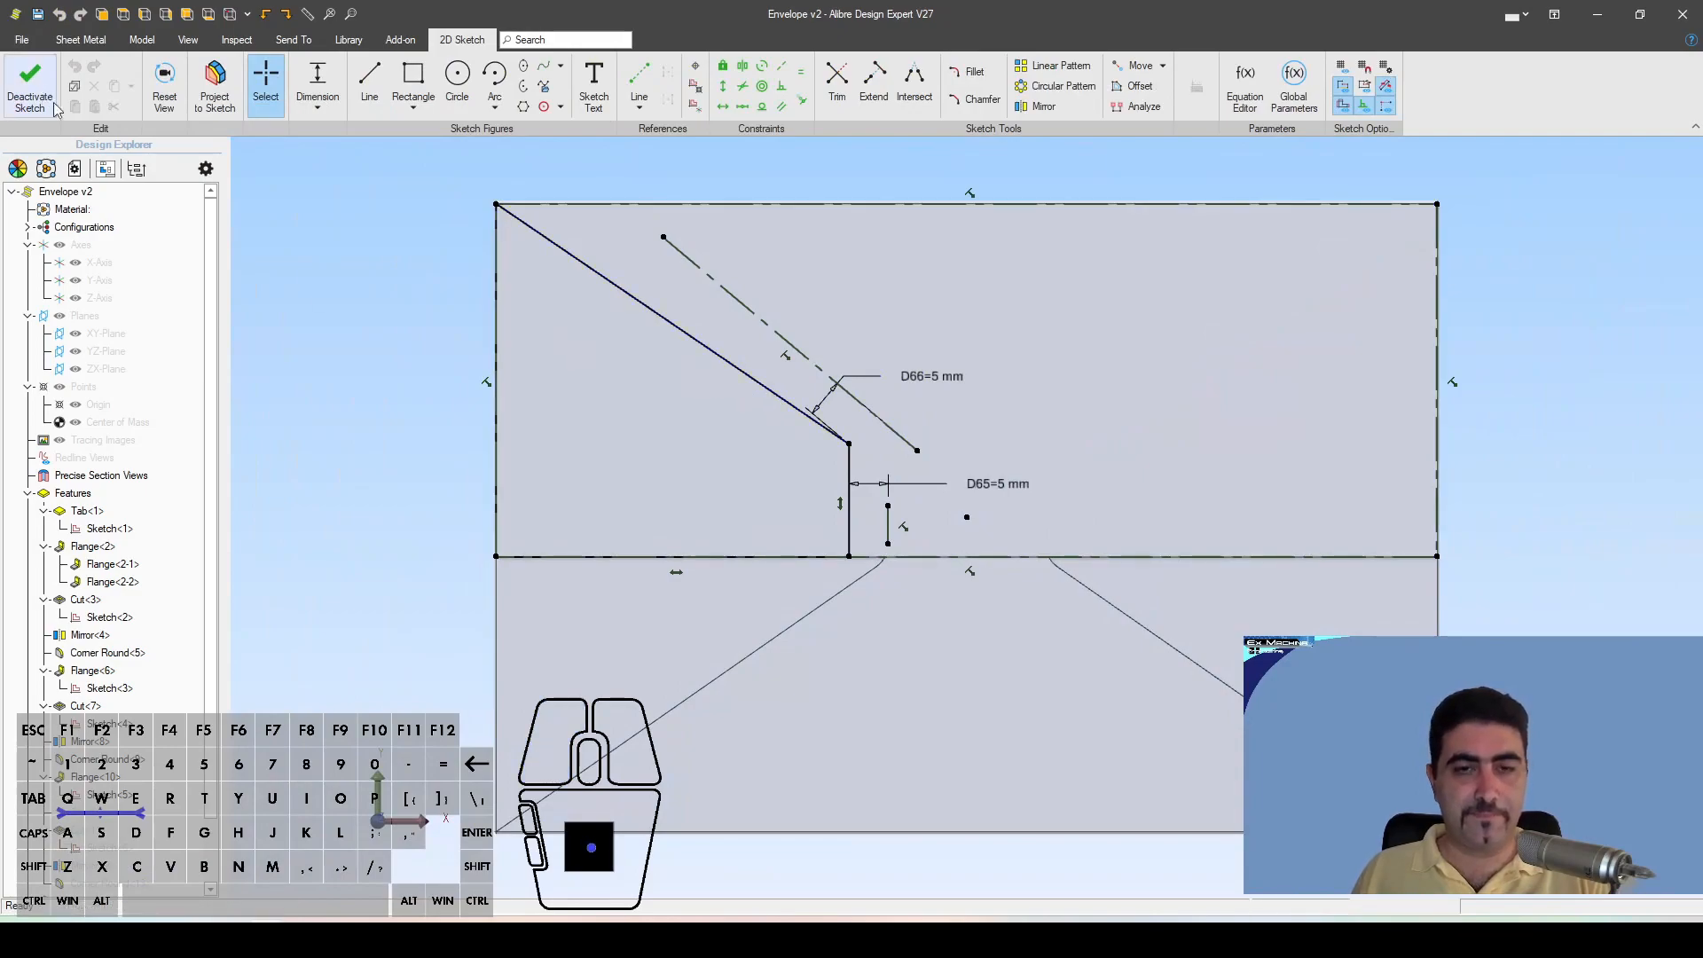
pyautogui.click(31, 88)
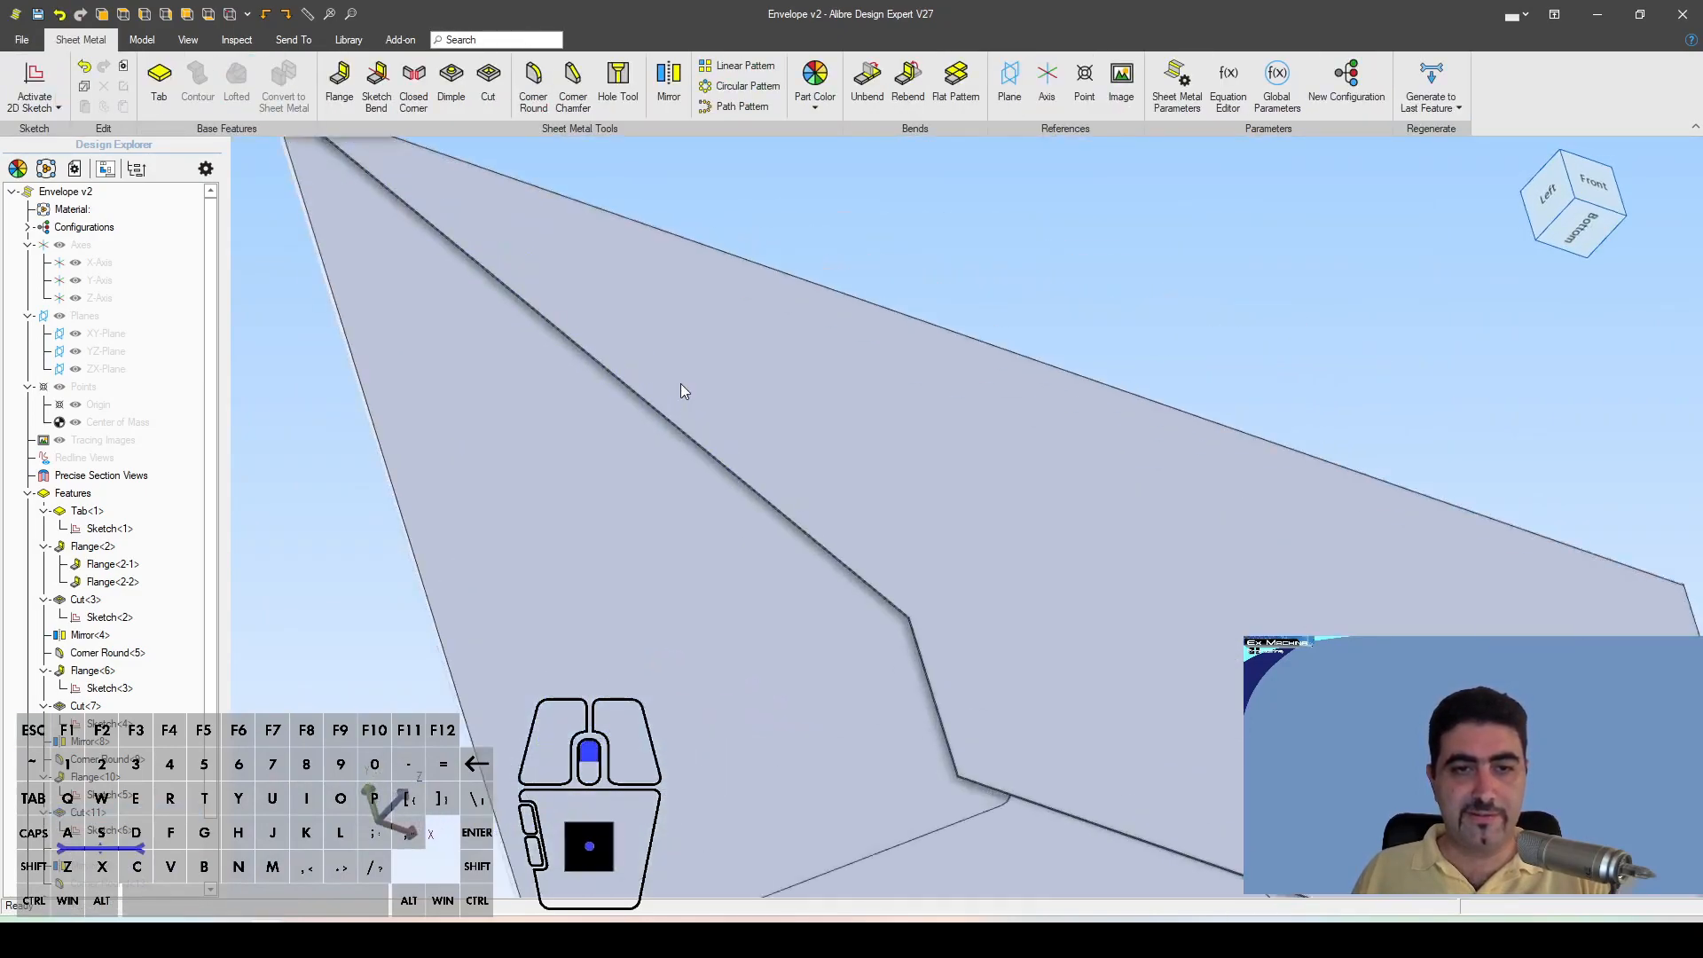
pyautogui.scroll(3, 589, 461)
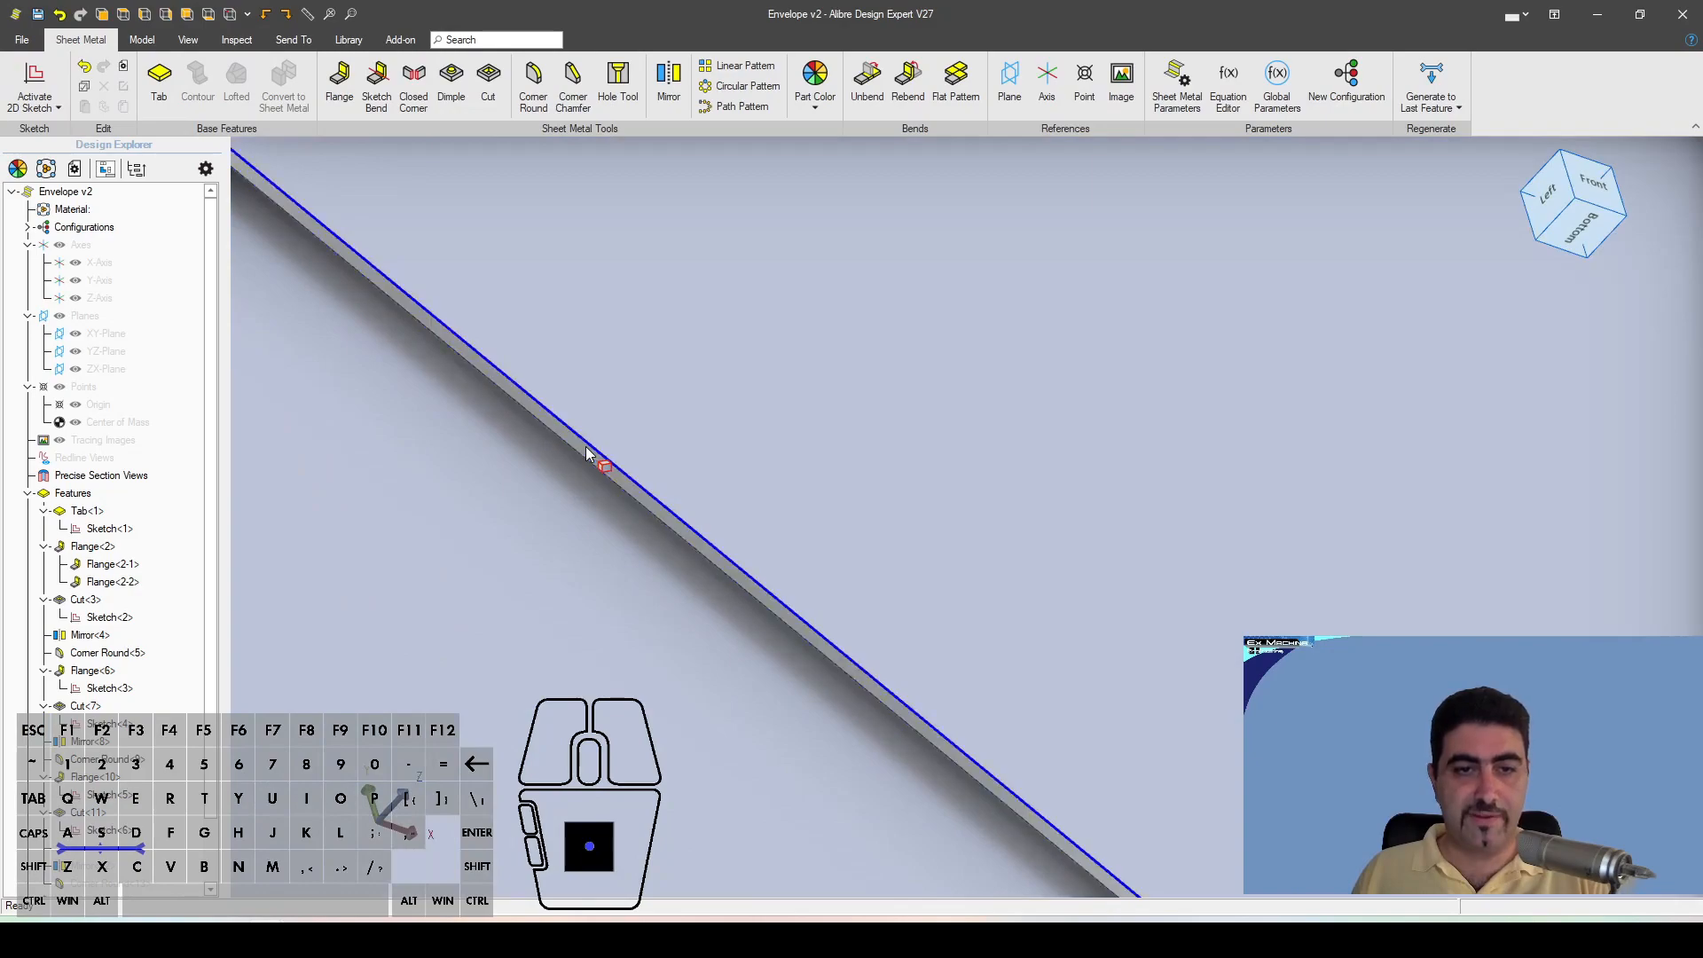
pyautogui.scroll(-3, 592, 466)
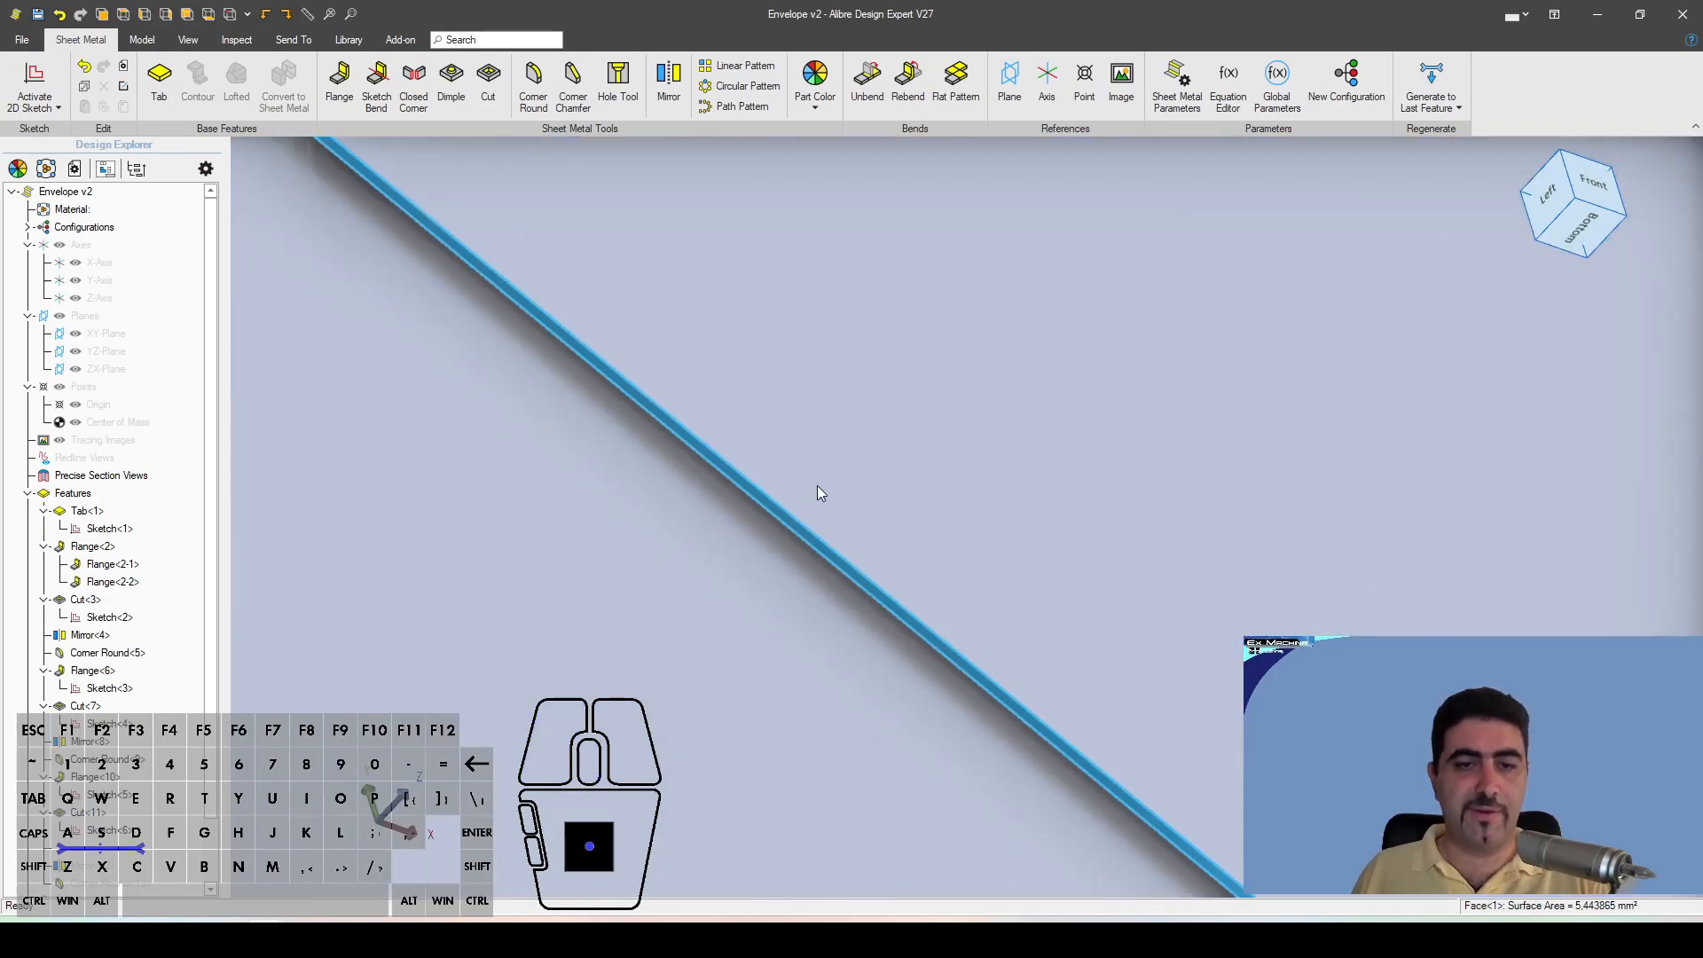
pyautogui.doubleClick(764, 494)
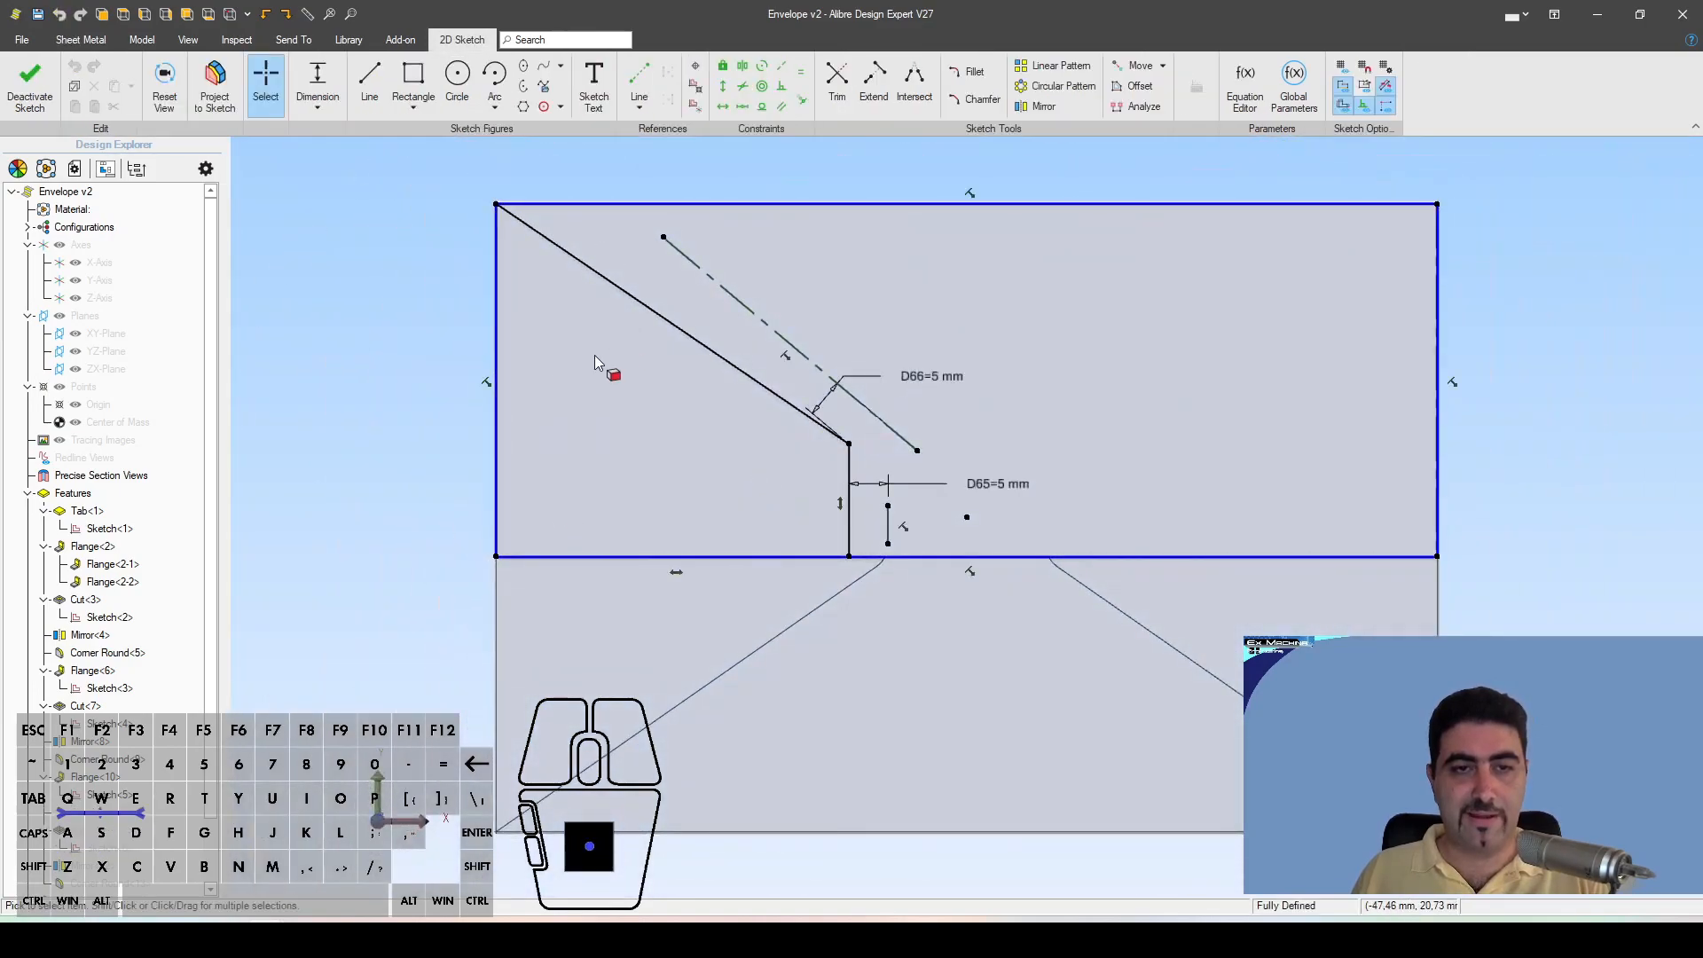
pyautogui.click(32, 86)
# Step: Open the cut feature's settings directly from the flap's slanted side face and cancel them
pyautogui.moveTo(881, 407); pyautogui.dragTo(837, 522, button='middle')
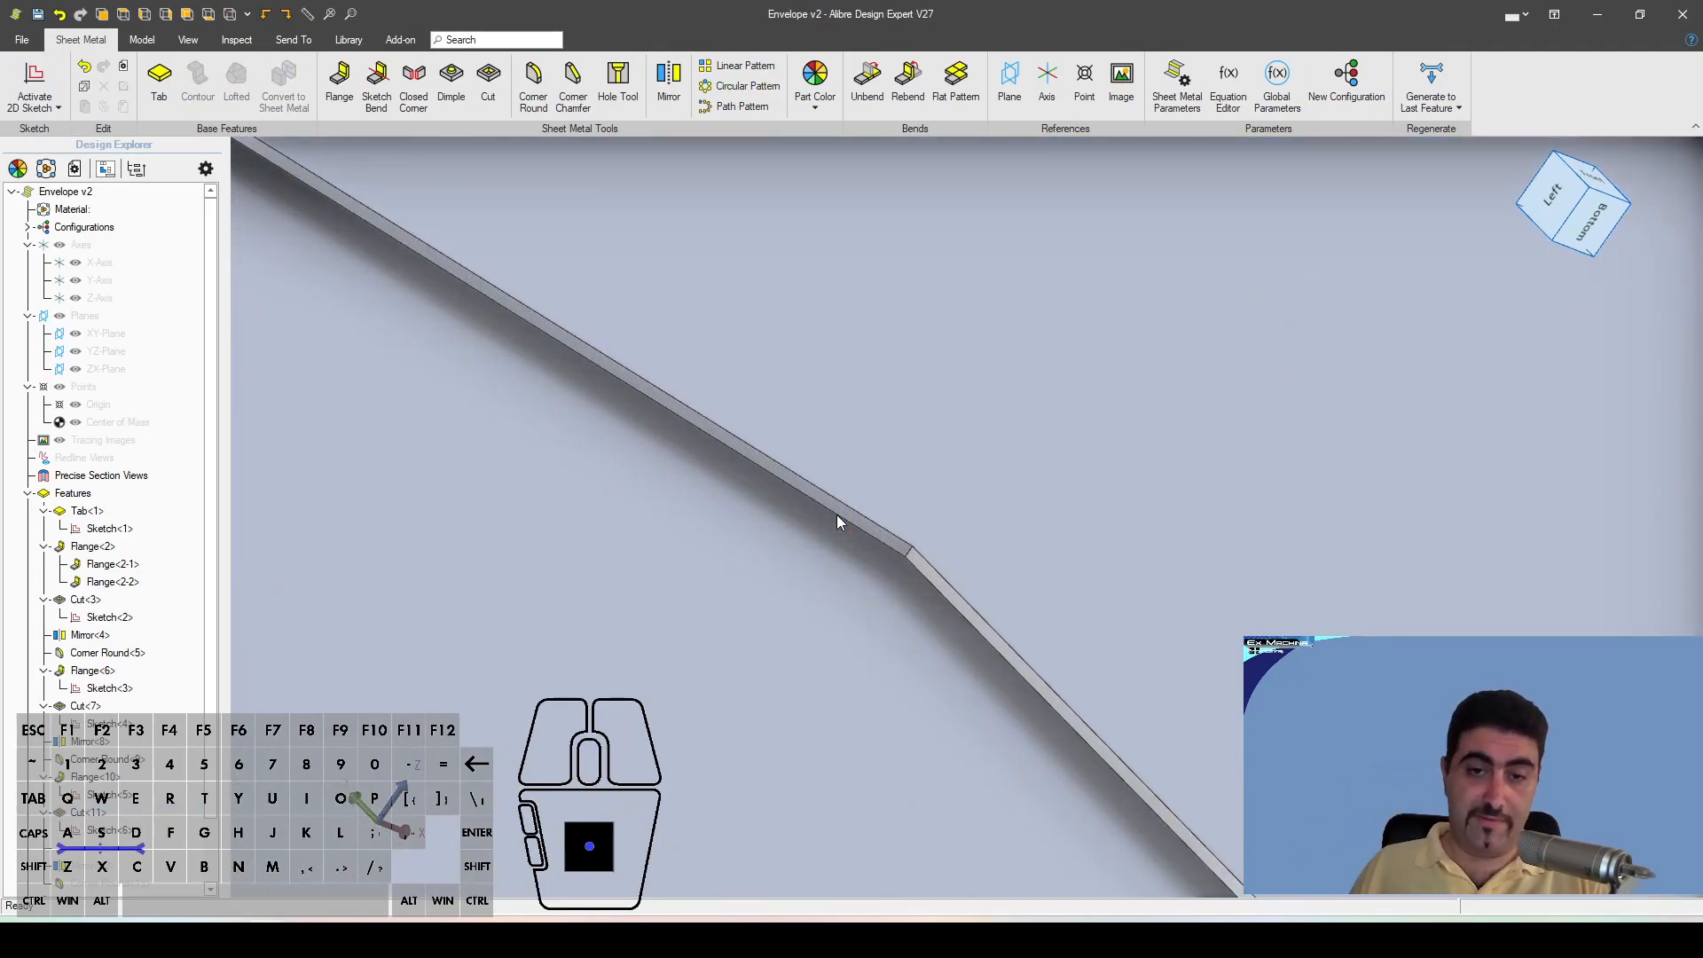
pyautogui.moveTo(837, 515)
pyautogui.mouseDown(button='middle')
pyautogui.moveTo(823, 517)
pyautogui.moveTo(827, 495)
pyautogui.mouseUp(button='middle')
pyautogui.click(831, 499)
pyautogui.press('ctrl')
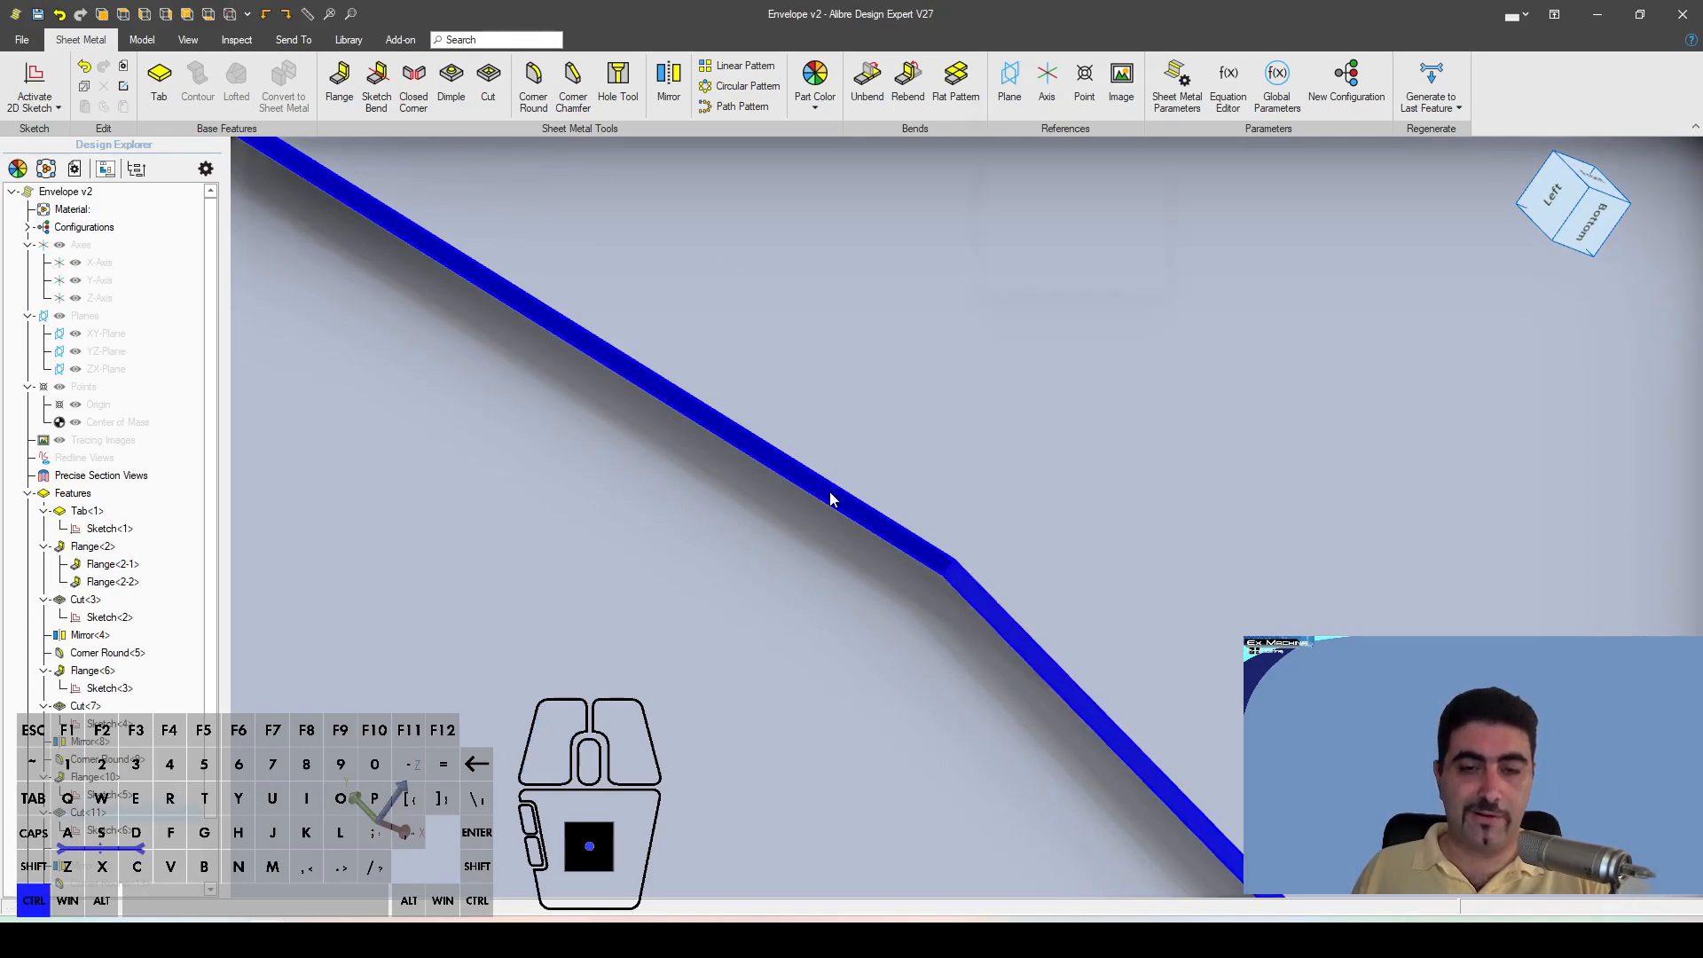
pyautogui.keyDown('ctrl'); pyautogui.doubleClick(831, 499); pyautogui.keyUp('ctrl')
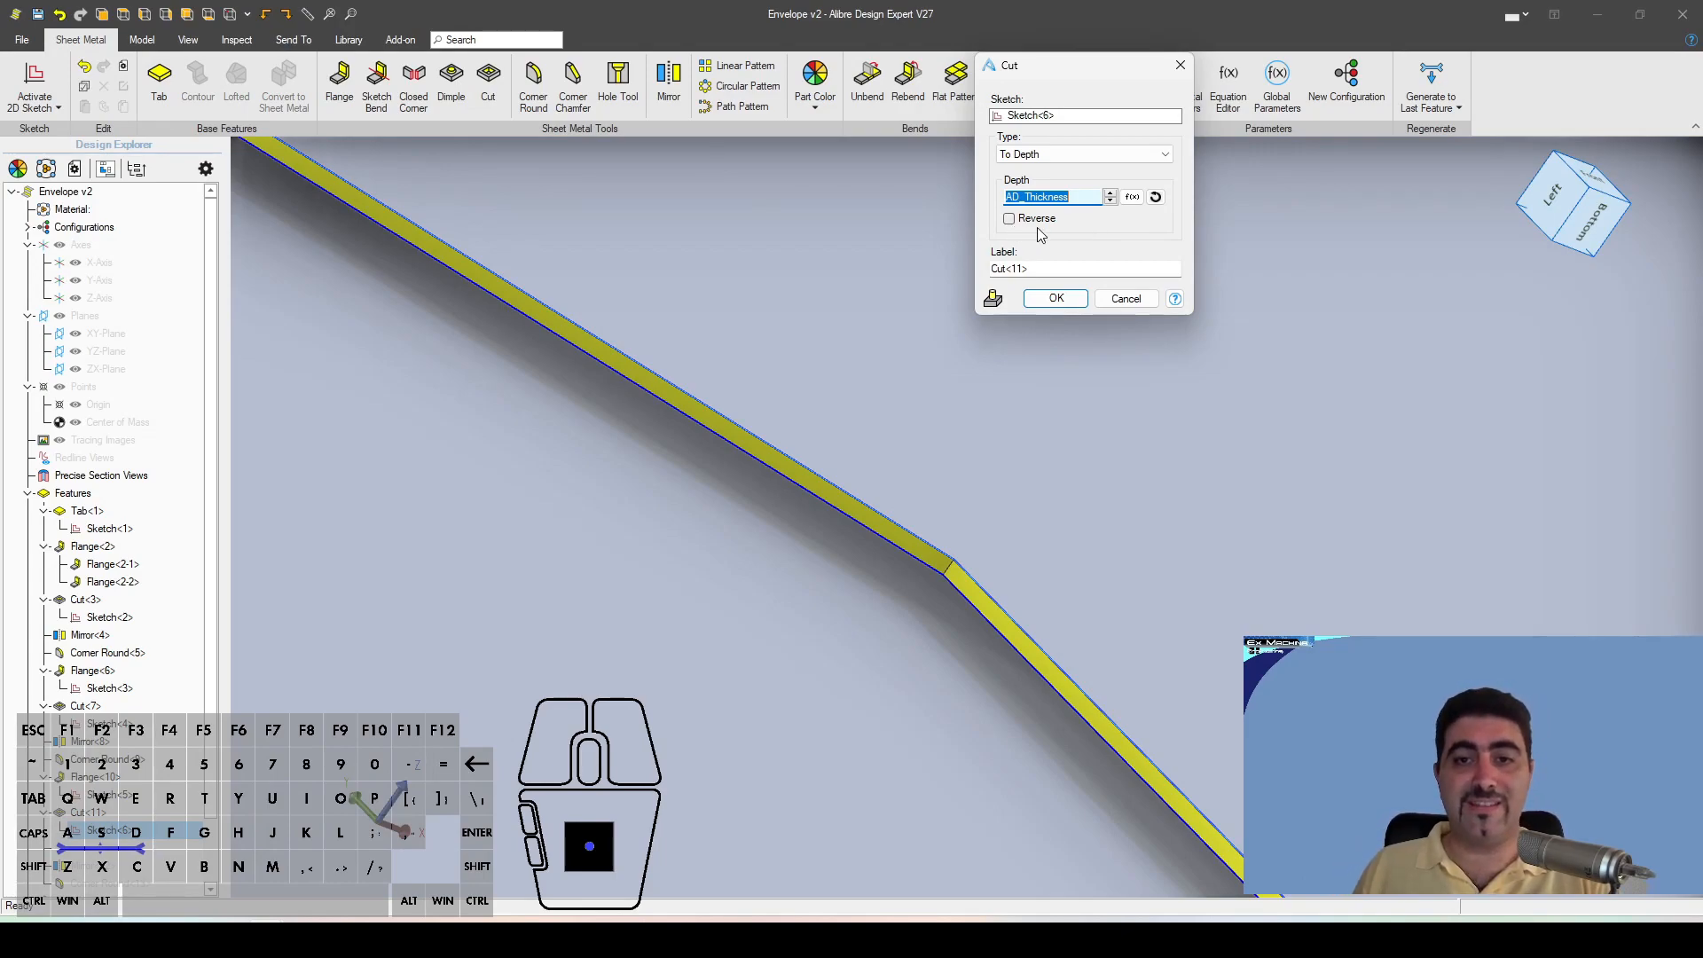
pyautogui.click(1120, 305)
pyautogui.click(1116, 303)
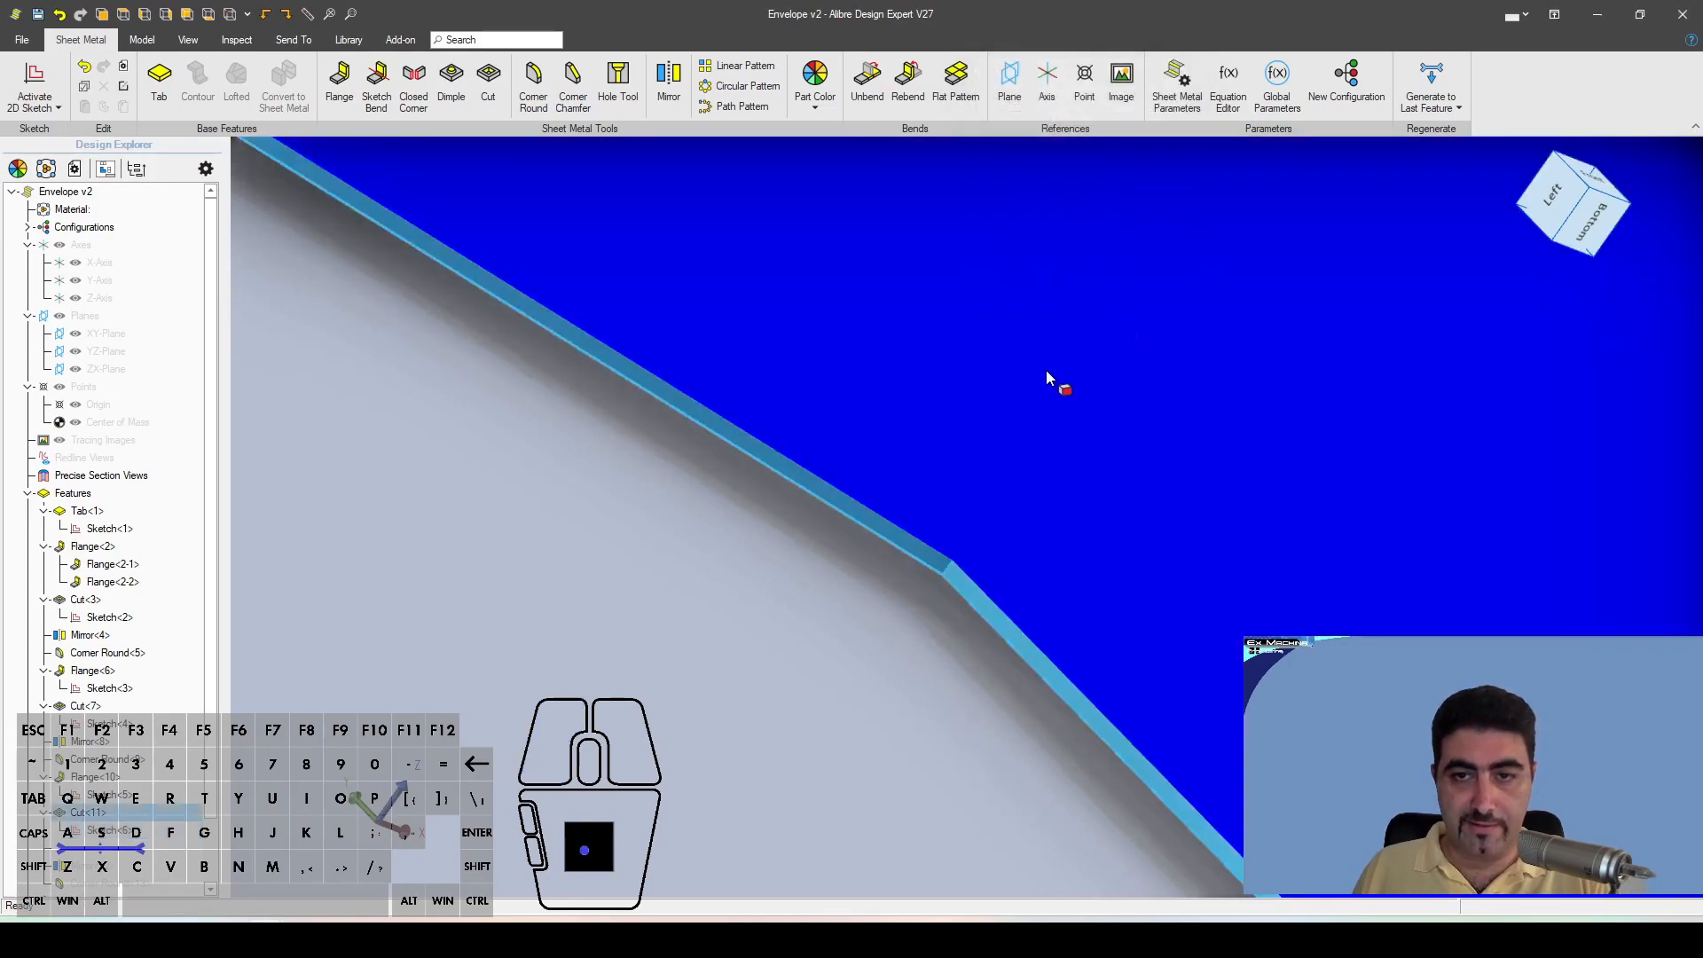
# Step: Edit the upper flap cut's sketch and join the slanted and vertical lines' upper endpoints on the flap's side edge
pyautogui.click(865, 522)
pyautogui.click(865, 516)
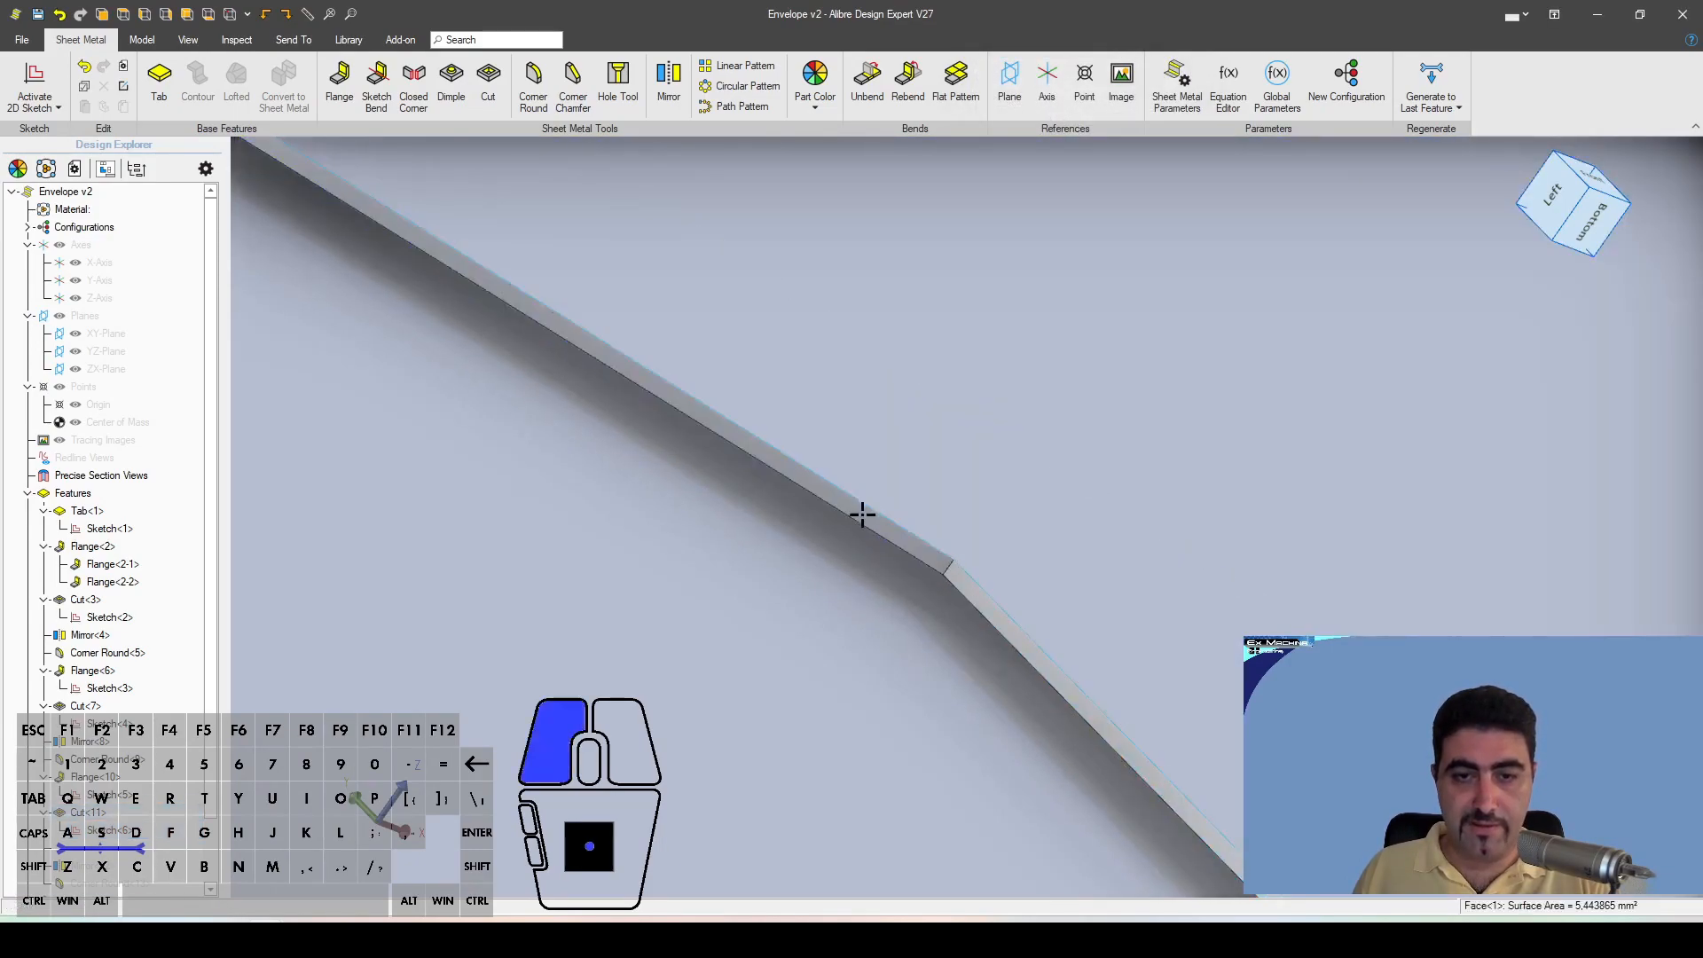
pyautogui.moveTo(496, 204)
pyautogui.mouseDown()
pyautogui.moveTo(571, 266)
pyautogui.moveTo(455, 254)
pyautogui.moveTo(550, 266)
pyautogui.moveTo(461, 266)
pyautogui.moveTo(496, 285)
pyautogui.mouseUp()
pyautogui.press('Escape')
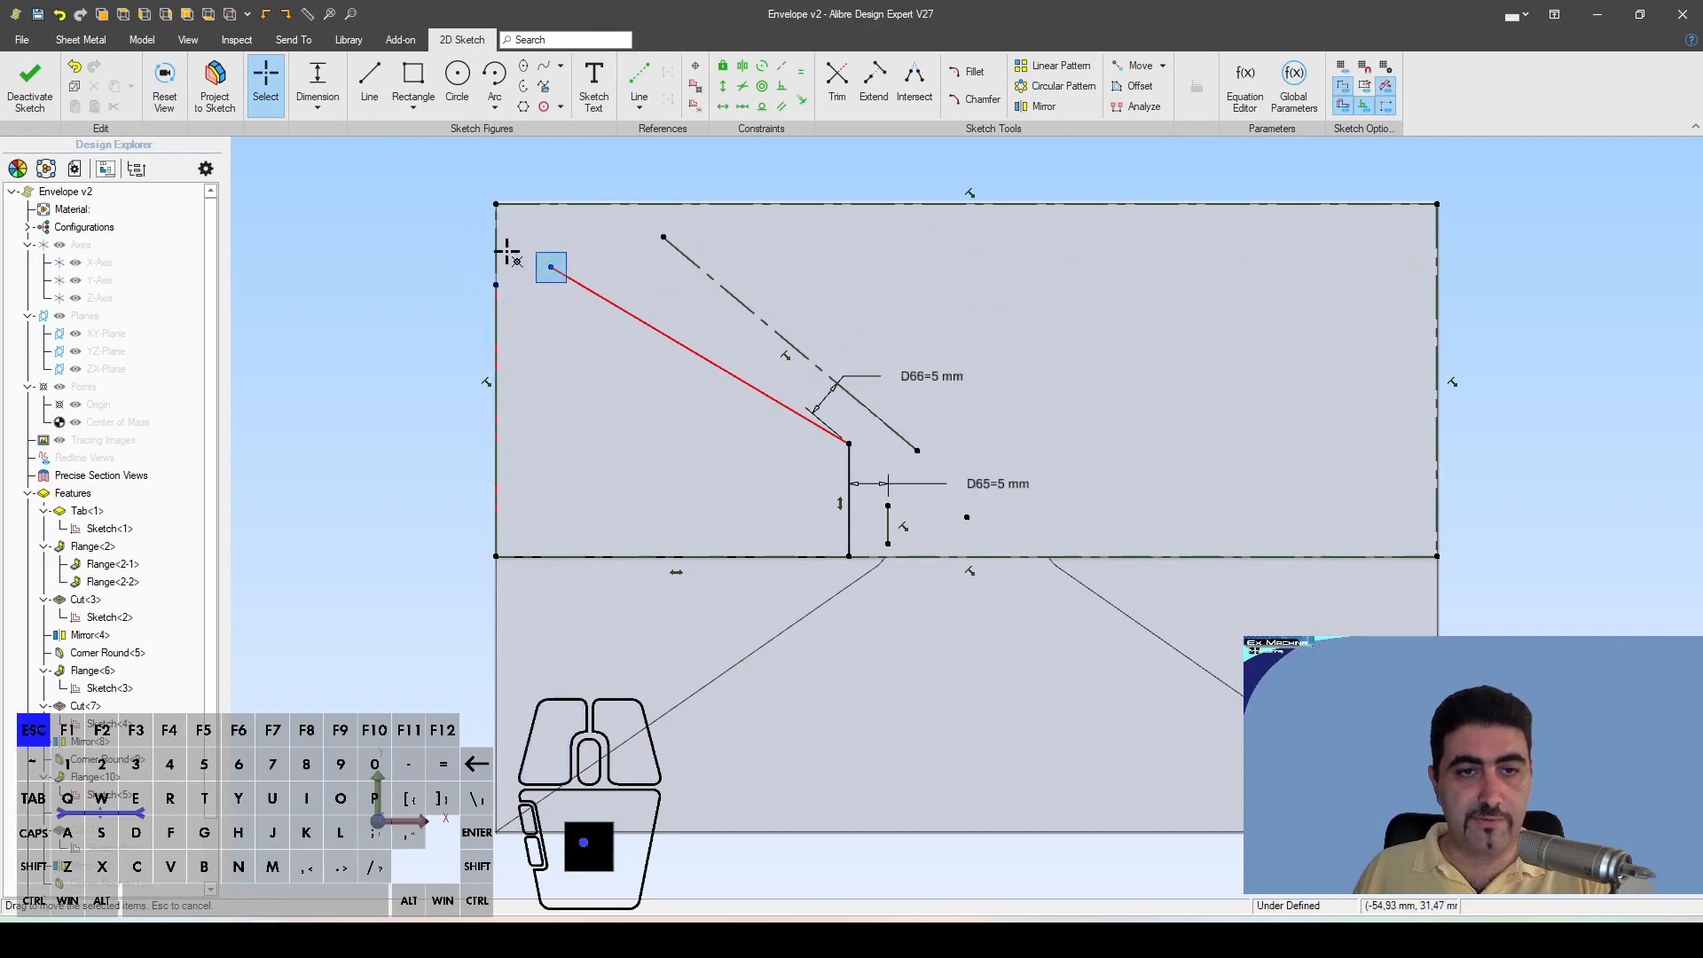
pyautogui.scroll(4, 468, 217)
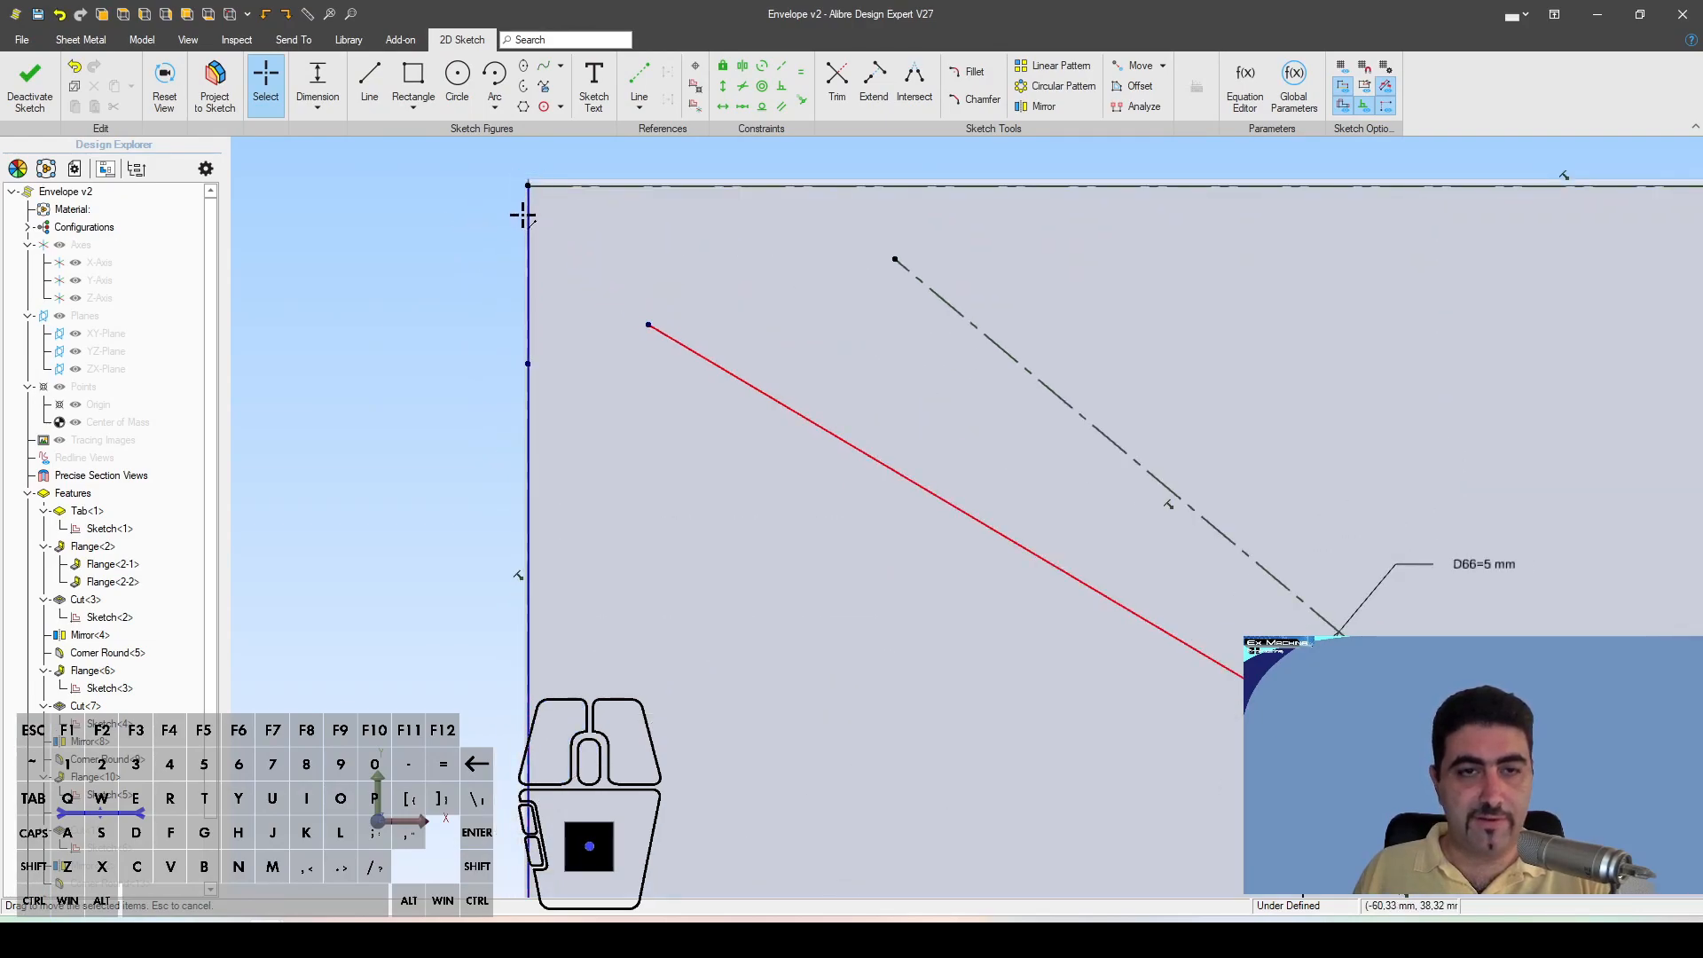
pyautogui.moveTo(648, 326); pyautogui.dragTo(529, 255)
pyautogui.click(513, 364)
pyautogui.moveTo(513, 364); pyautogui.dragTo(518, 264)
pyautogui.press('Escape')
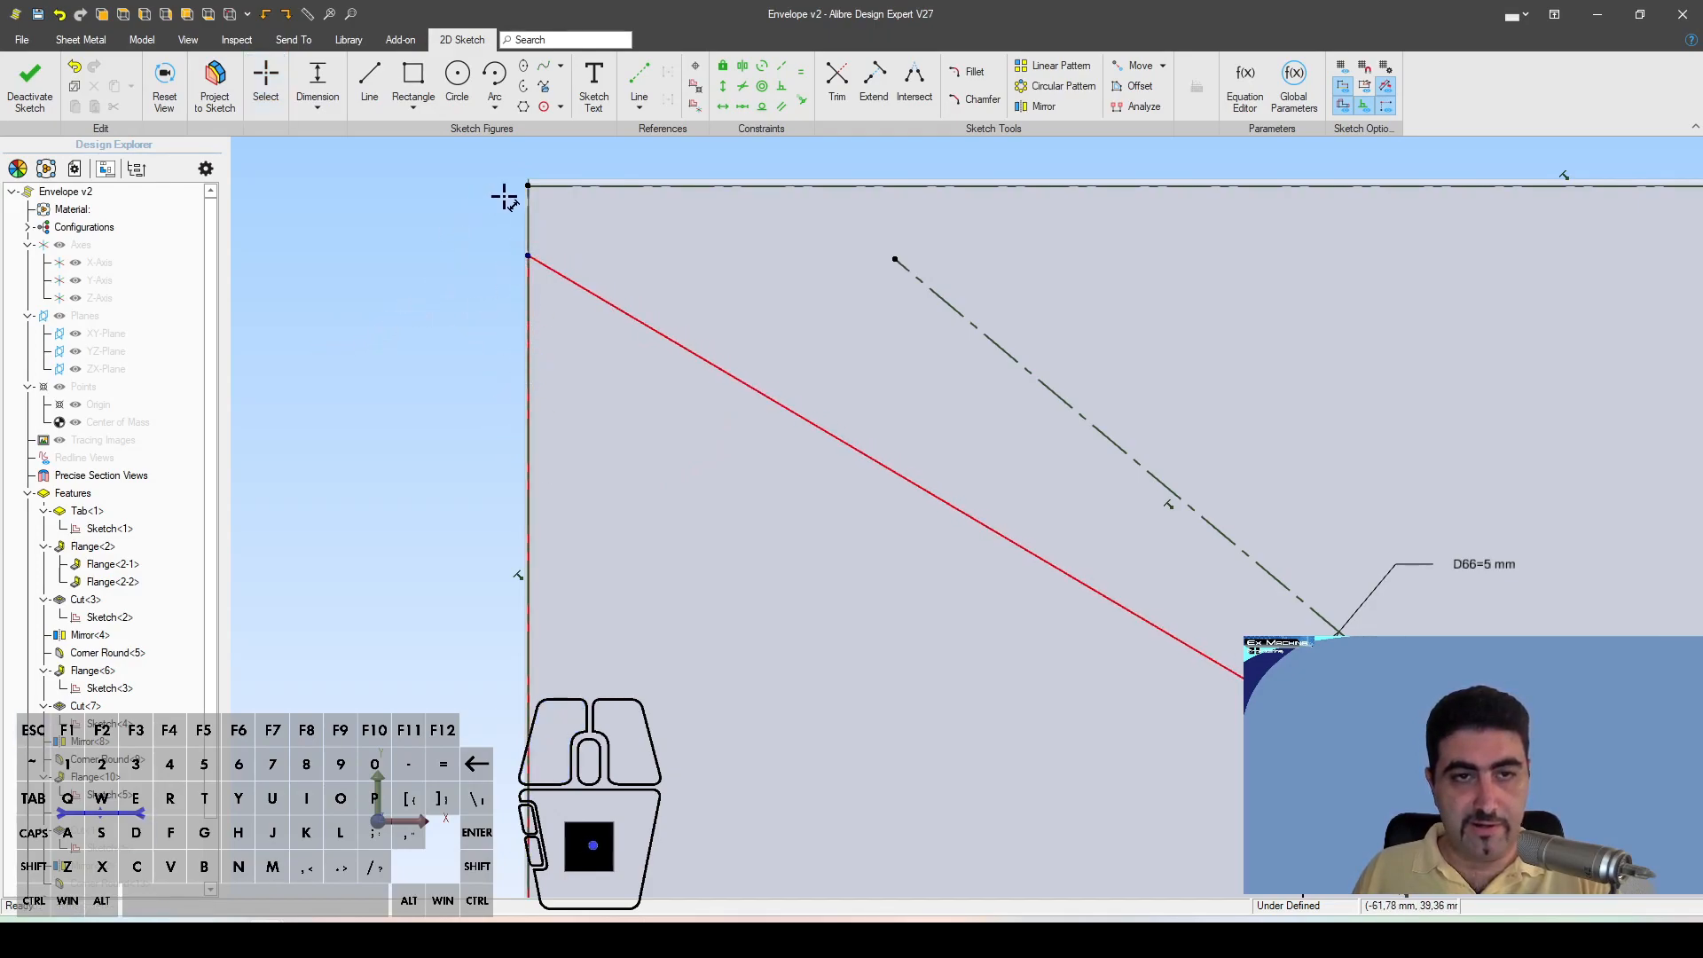
# Step: Dimension the joined endpoint 5 mm from the flap's upper corner and exit the sketch
pyautogui.click(527, 254)
pyautogui.click(433, 224)
pyautogui.write('5')
pyautogui.press('Return')
pyautogui.press('Escape')
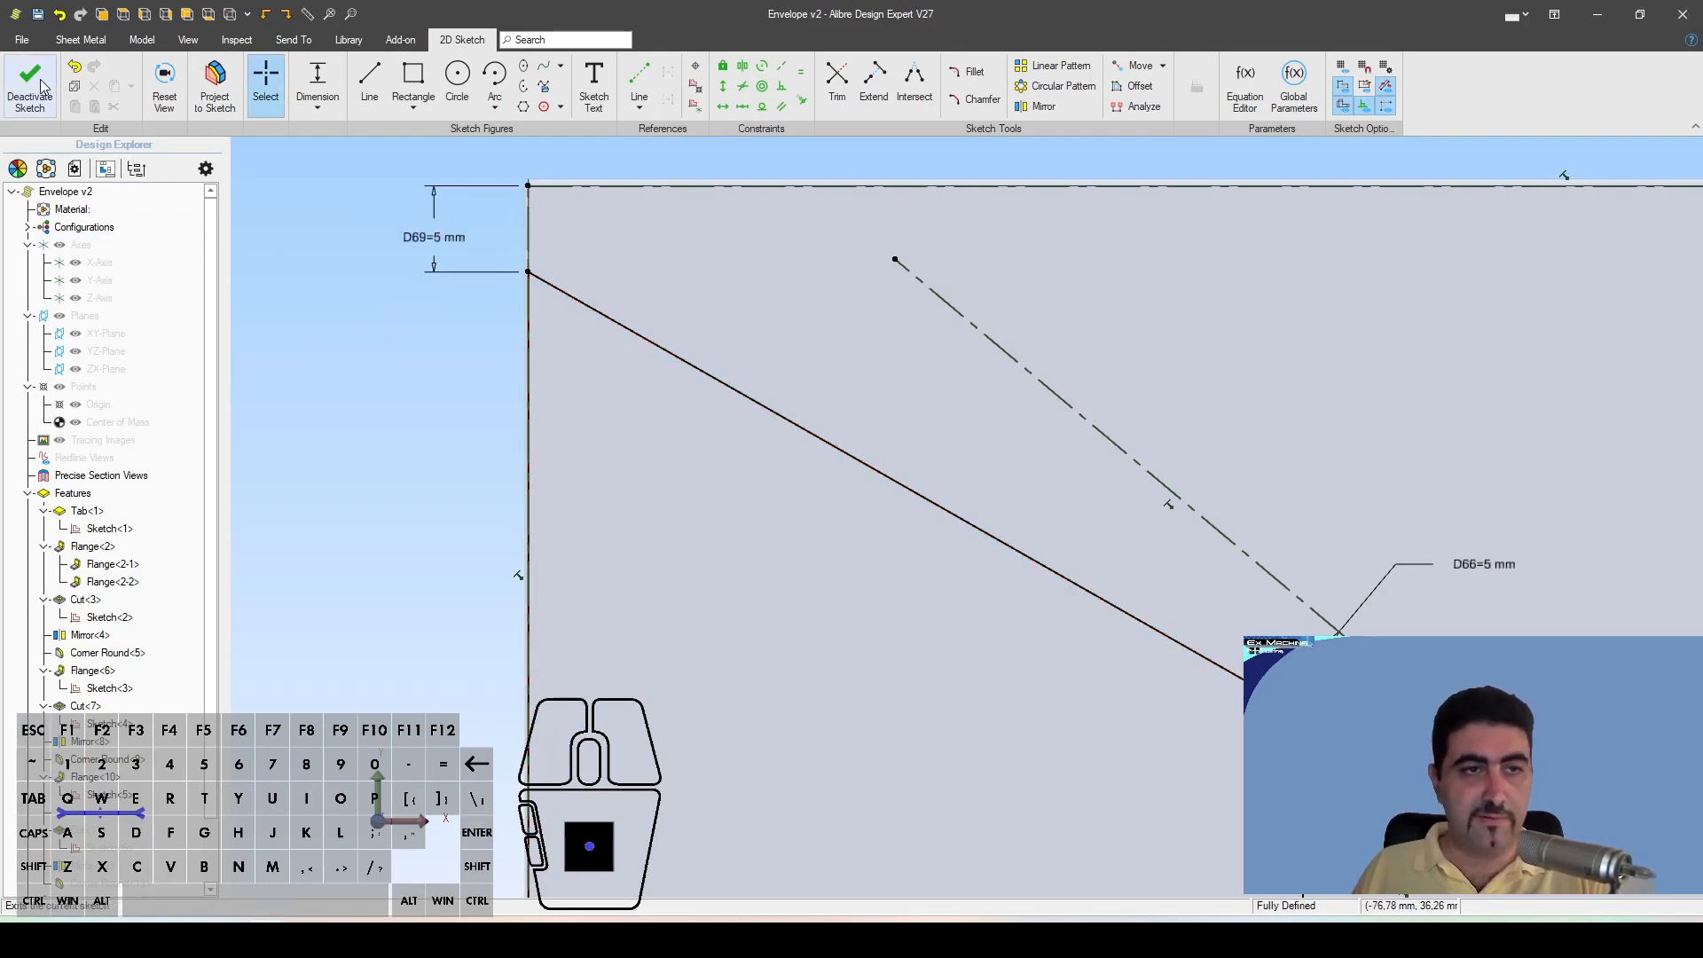
pyautogui.click(28, 87)
pyautogui.click(368, 342)
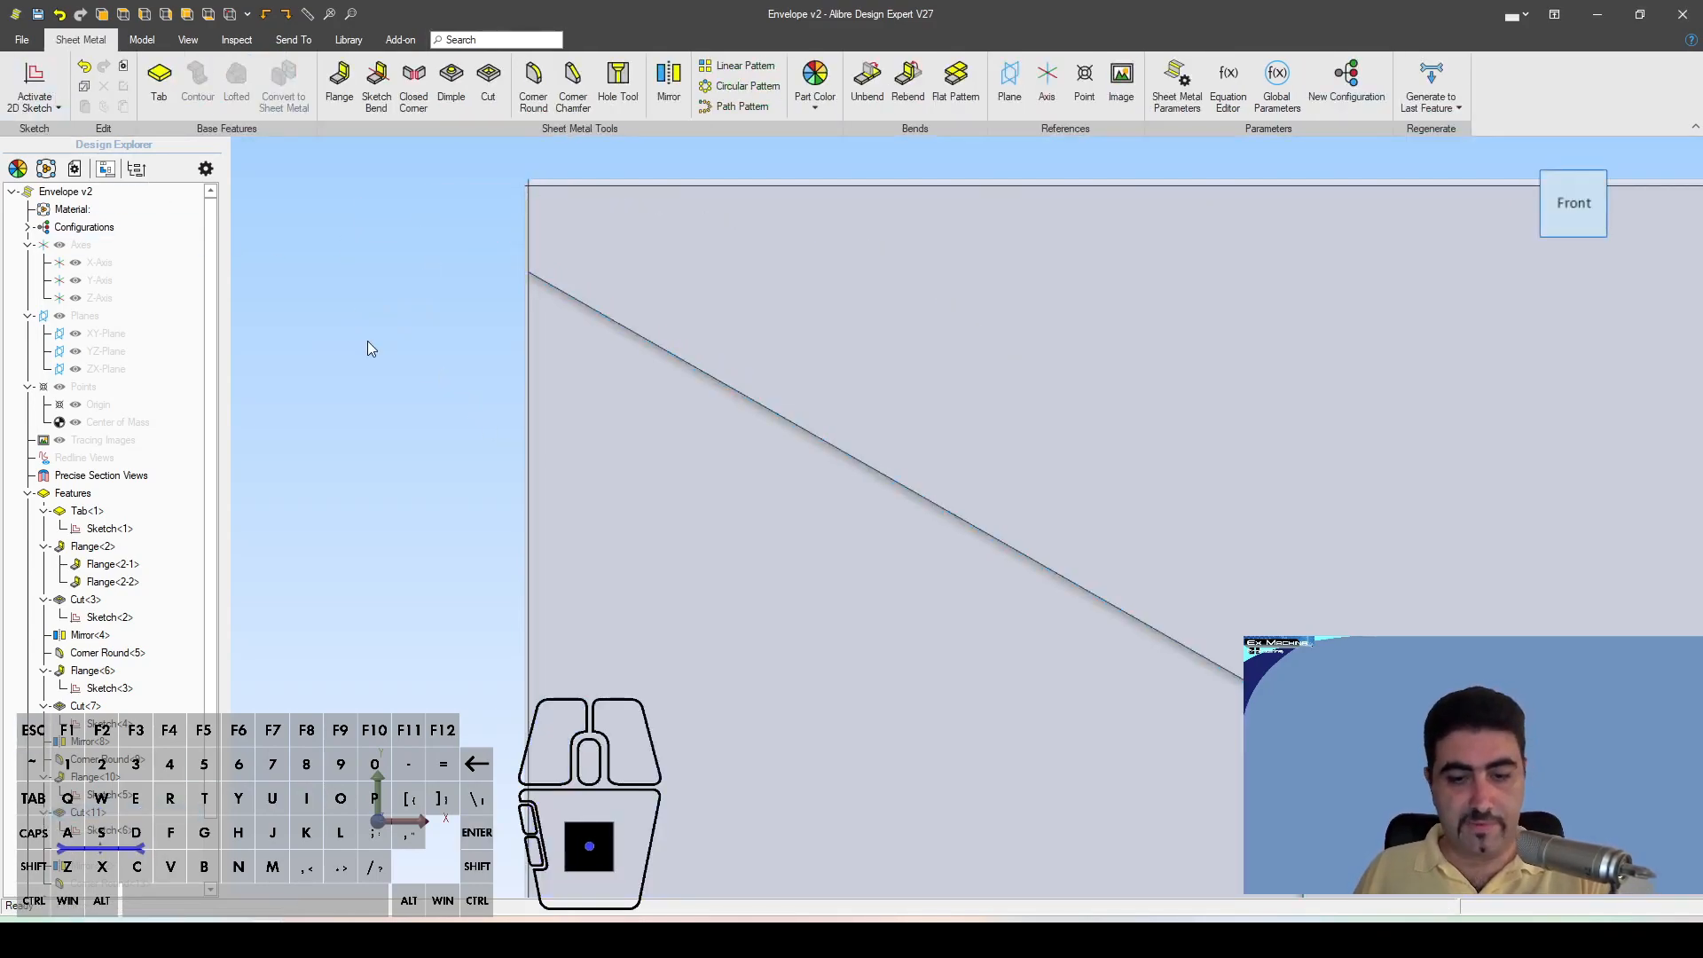
# Step: Inspect the updated folded envelope and display it as a flat pattern
pyautogui.scroll(-4, 367, 341)
pyautogui.moveTo(383, 324); pyautogui.dragTo(412, 278, button='middle')
pyautogui.click(412, 279)
pyautogui.moveTo(777, 213); pyautogui.dragTo(878, 285, button='middle')
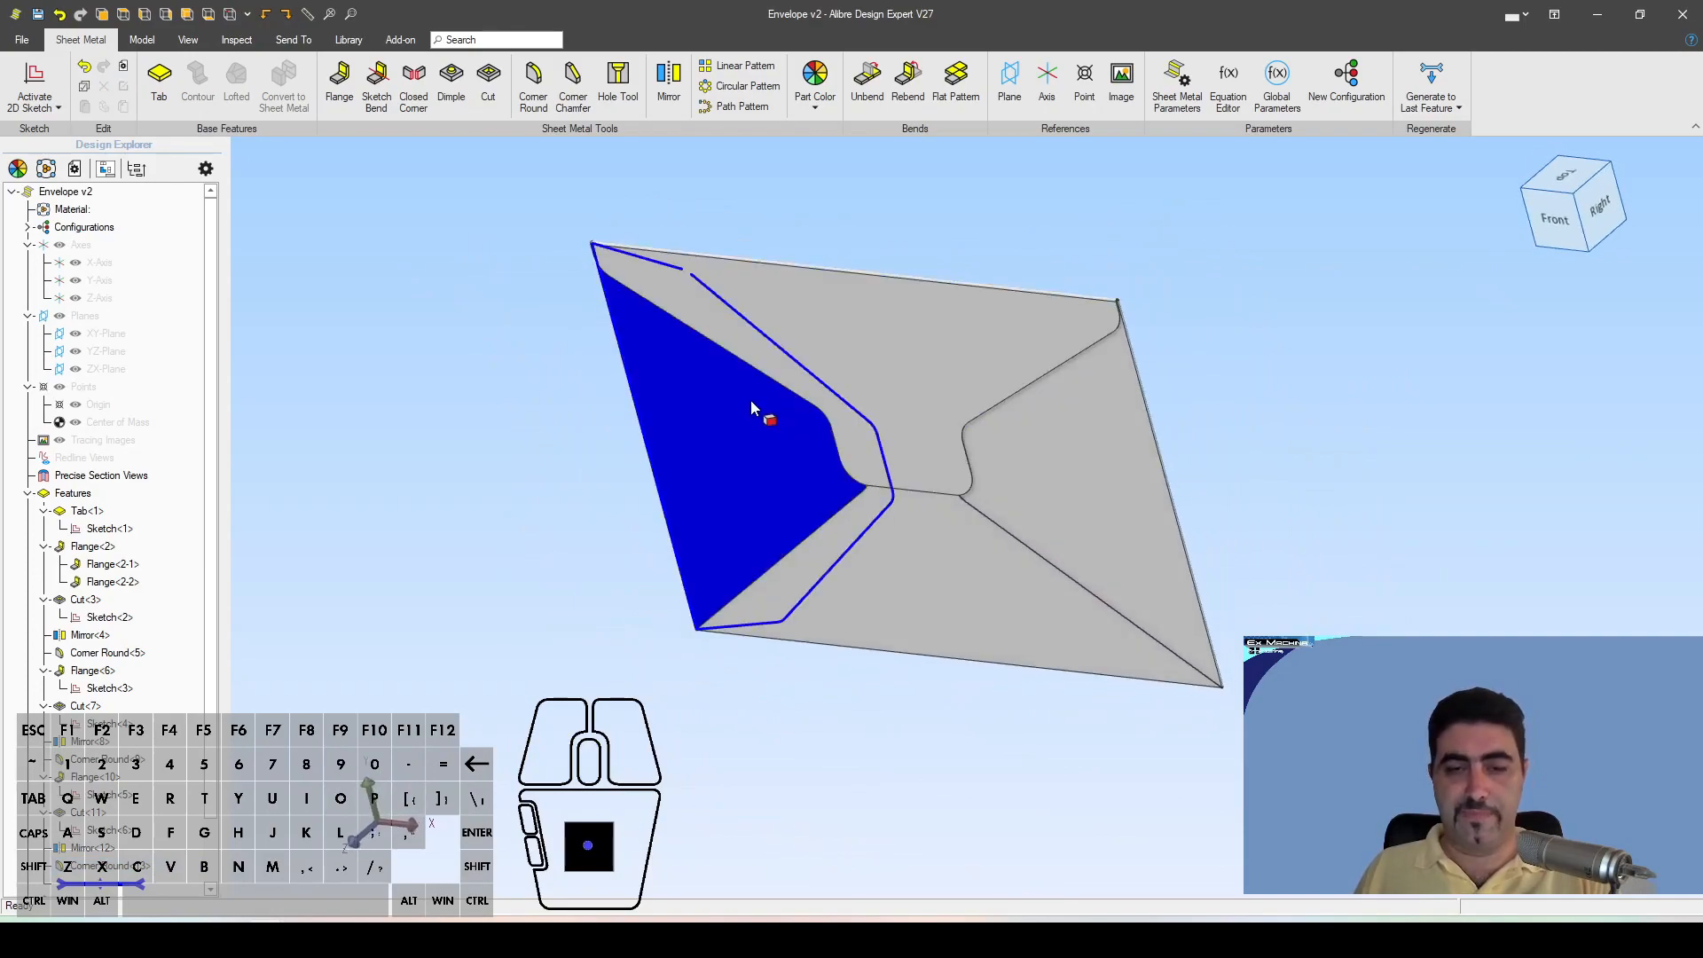
pyautogui.scroll(2, 940, 272)
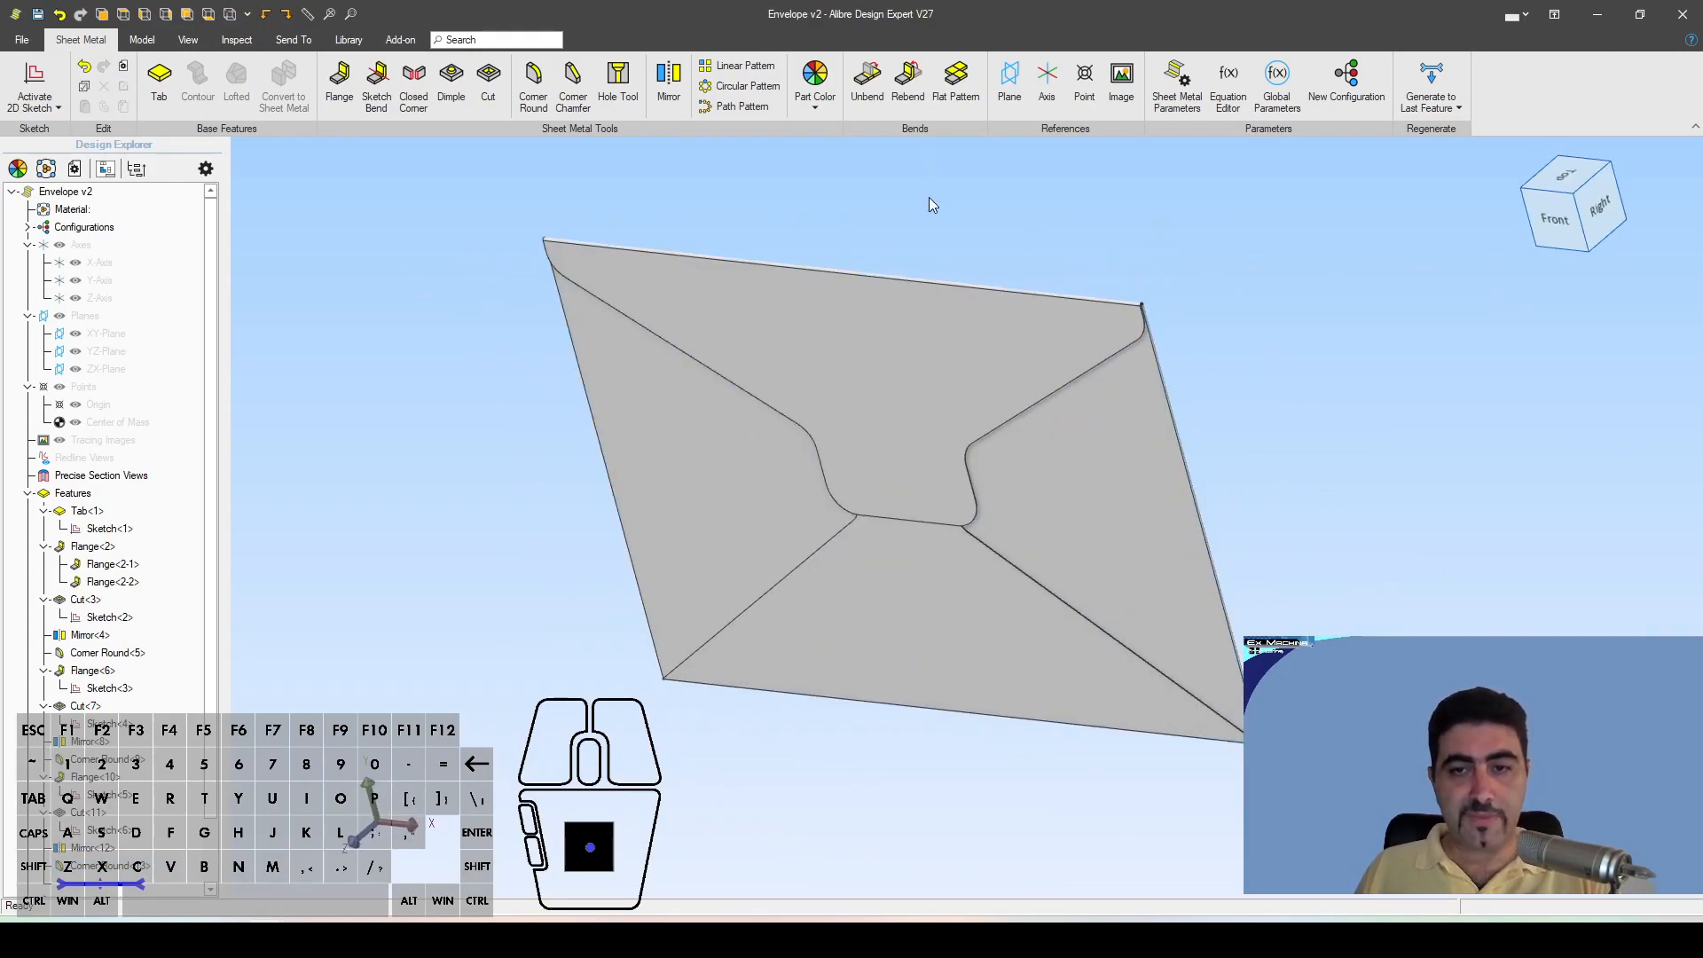
pyautogui.moveTo(954, 437); pyautogui.dragTo(984, 369, button='middle')
pyautogui.click(955, 82)
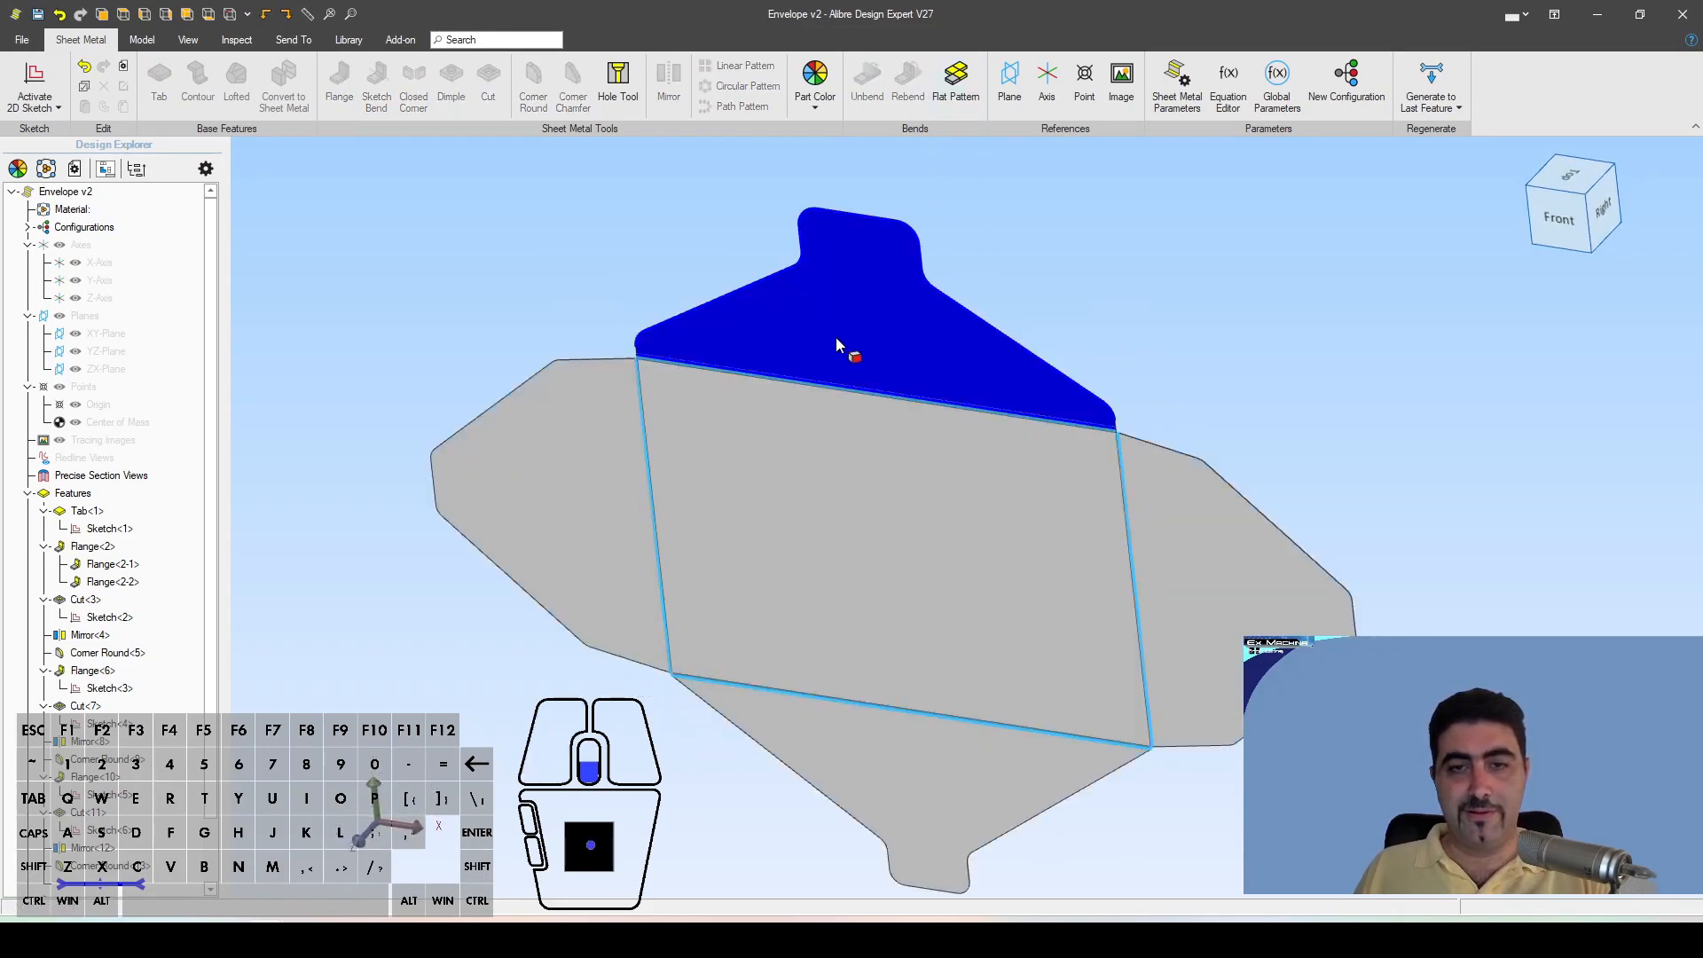
pyautogui.scroll(-2, 832, 348)
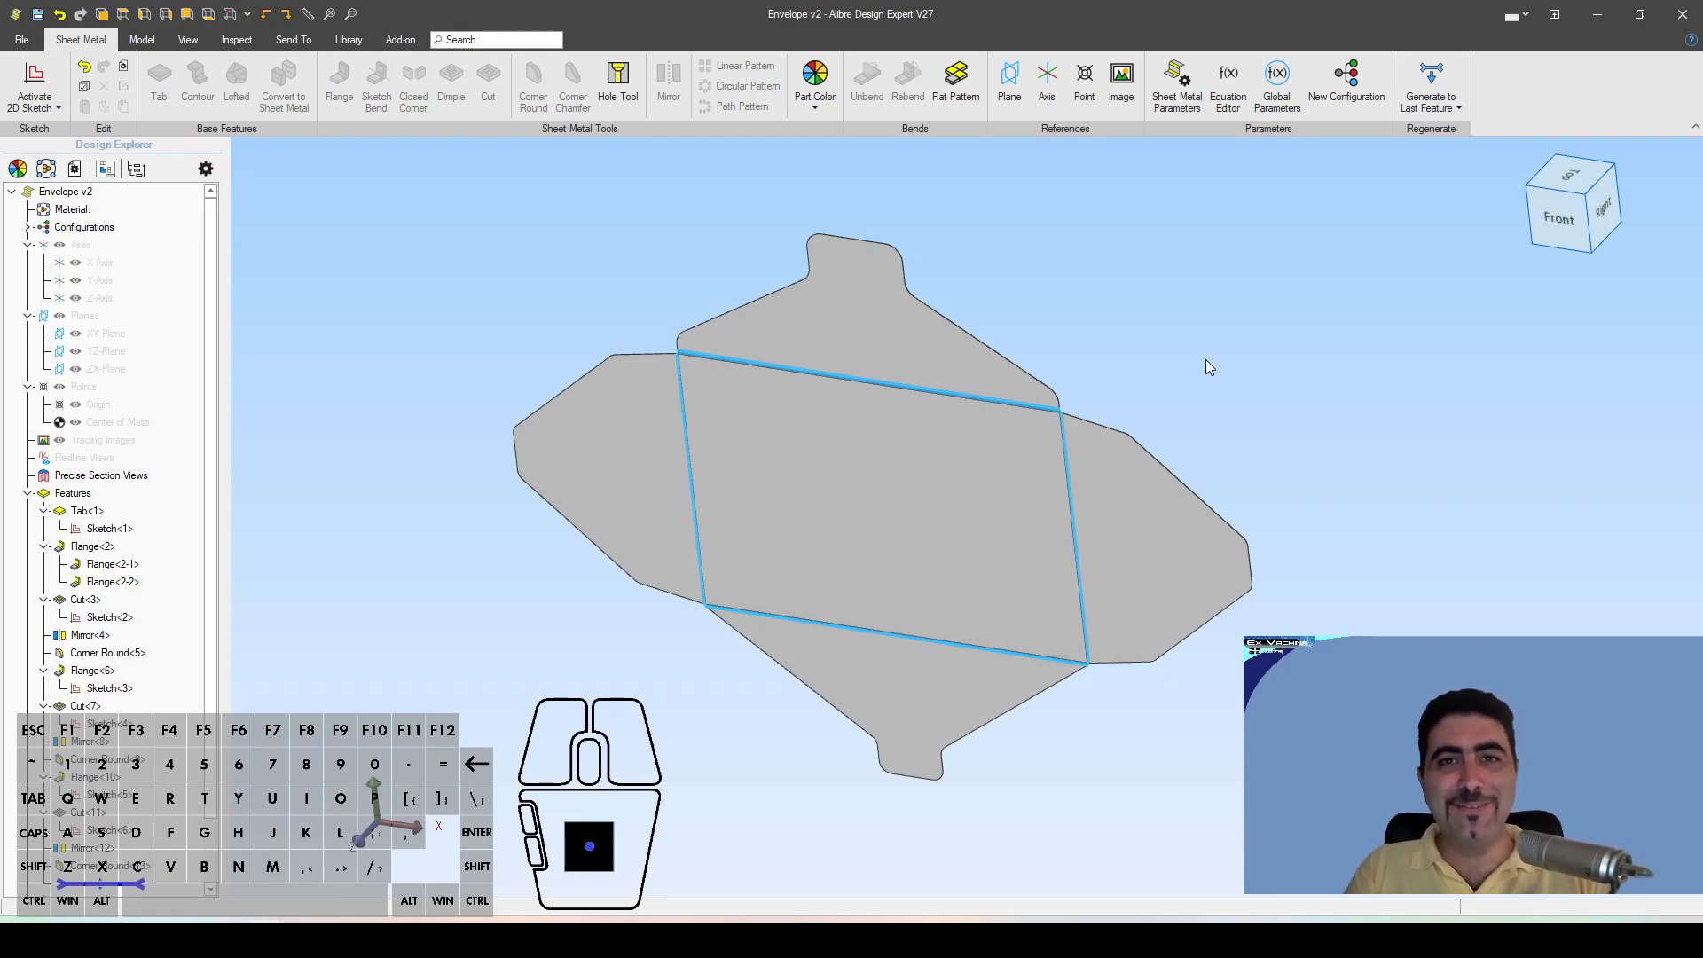
pyautogui.click(1205, 365)
pyautogui.click(661, 426)
pyautogui.press('Escape')
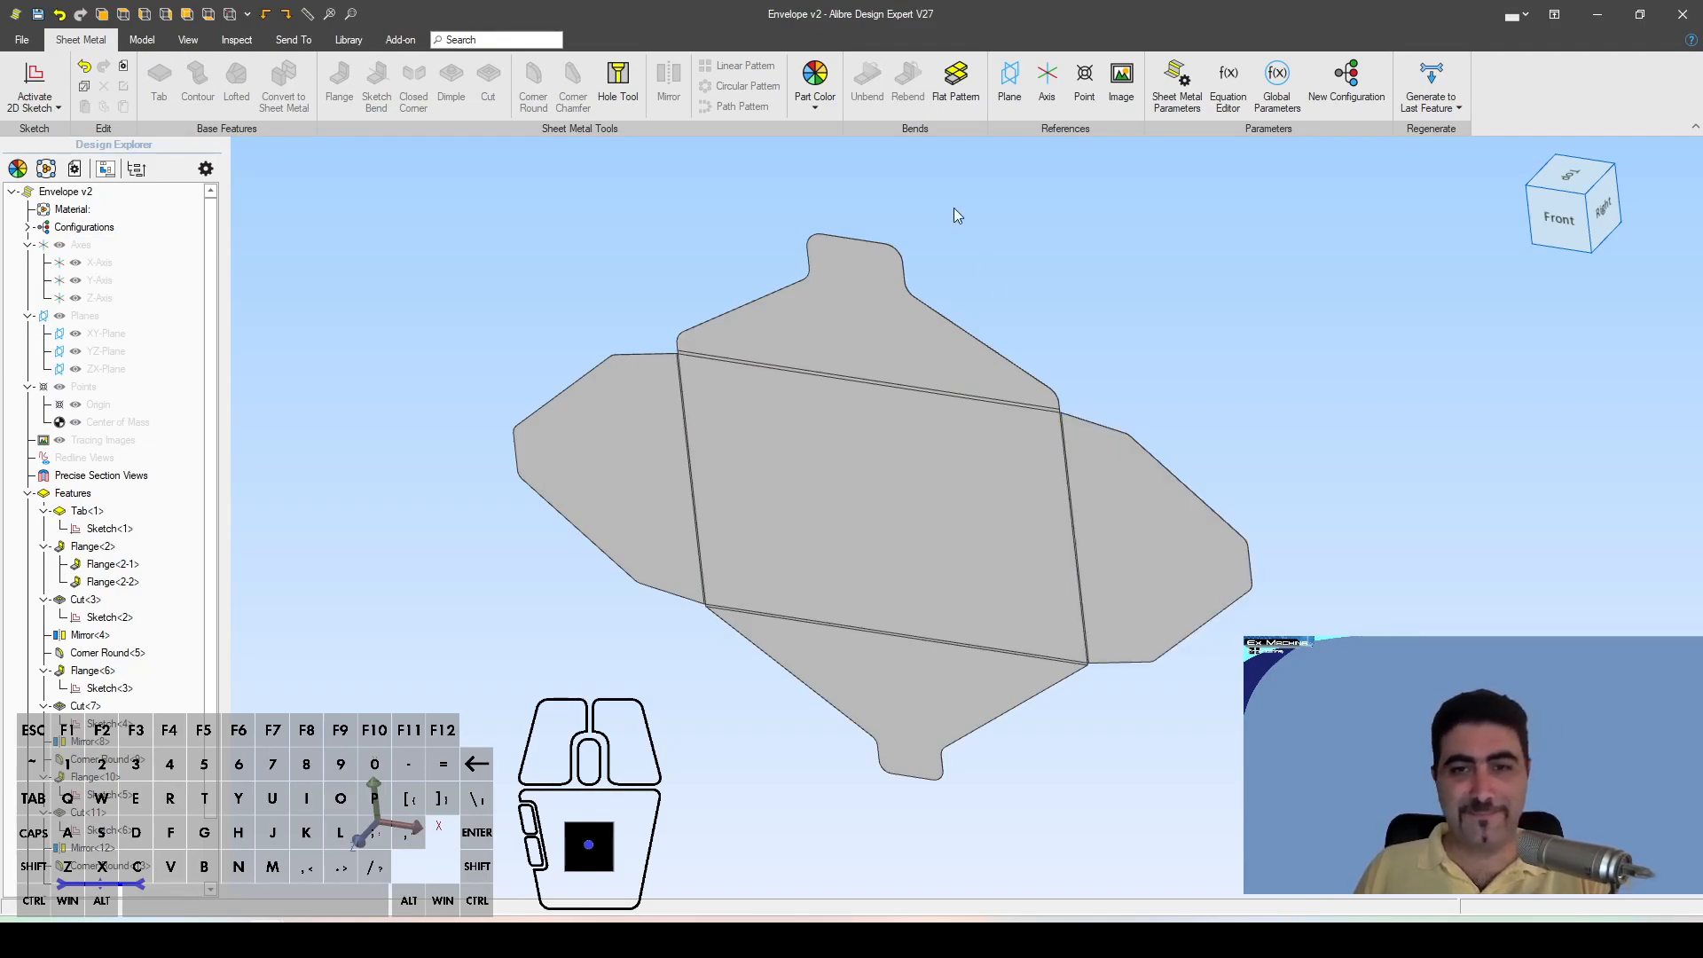
# Step: Toggle the flat pattern display to return the envelope to its folded shape
pyautogui.click(957, 84)
pyautogui.click(960, 87)
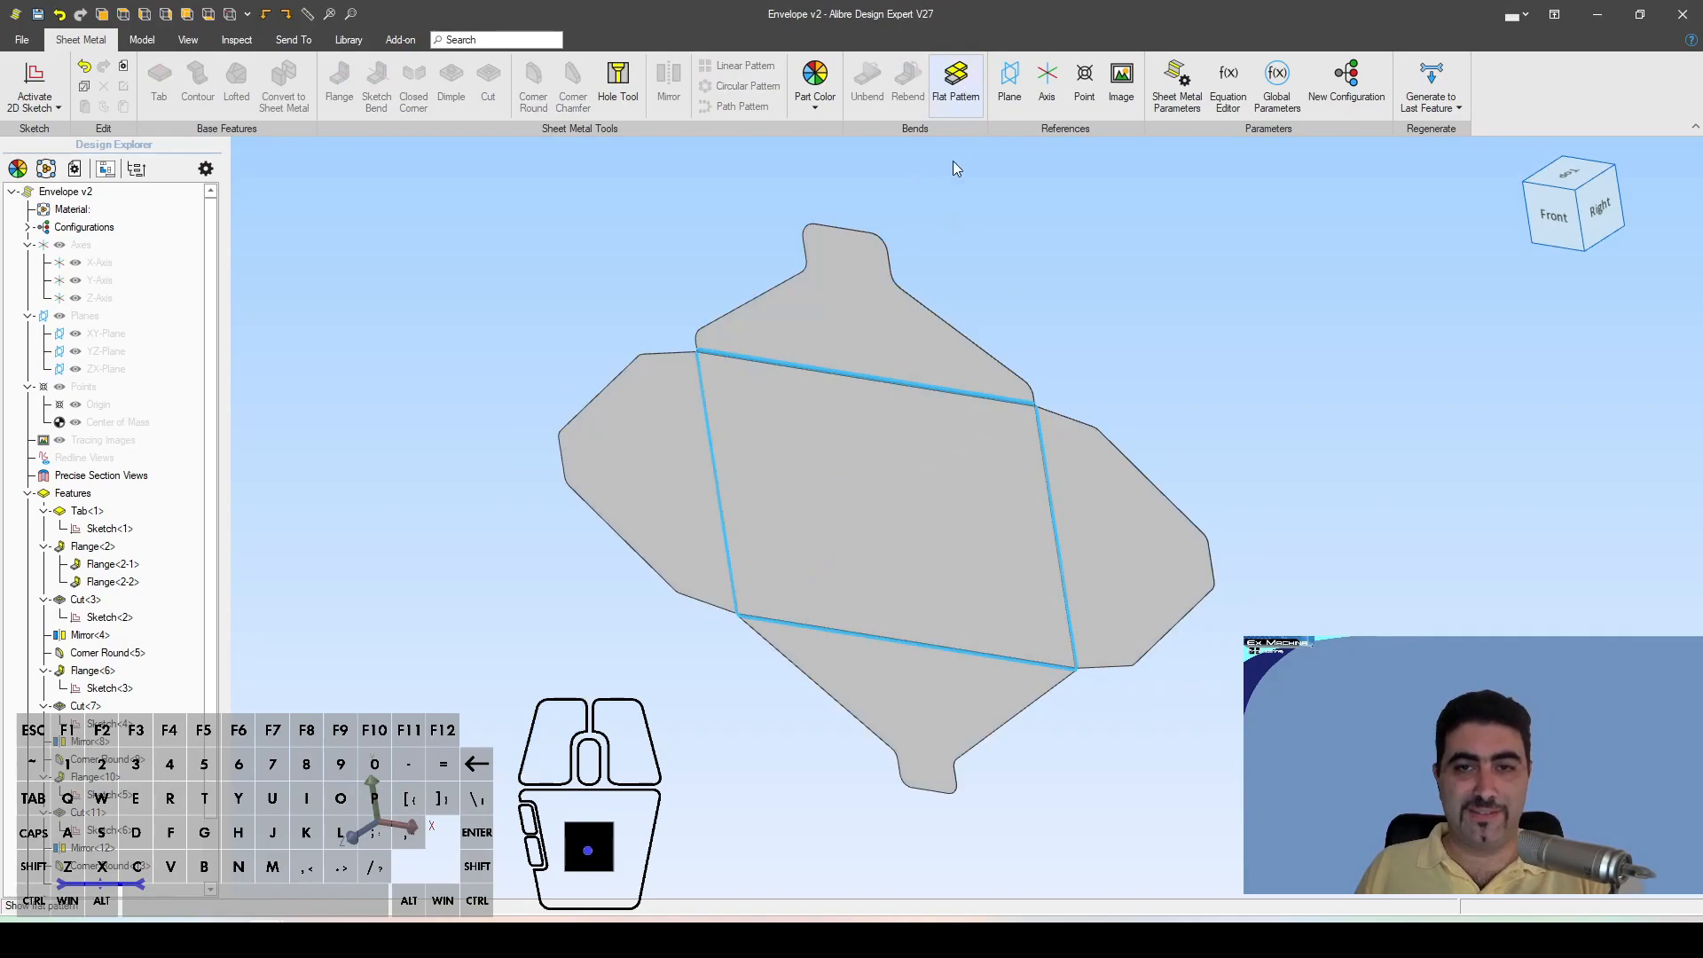
pyautogui.click(475, 368)
# Step: Save the part as Envelope v2.AD_SMP in the Example folder
pyautogui.hotkey('ctrl', 's')
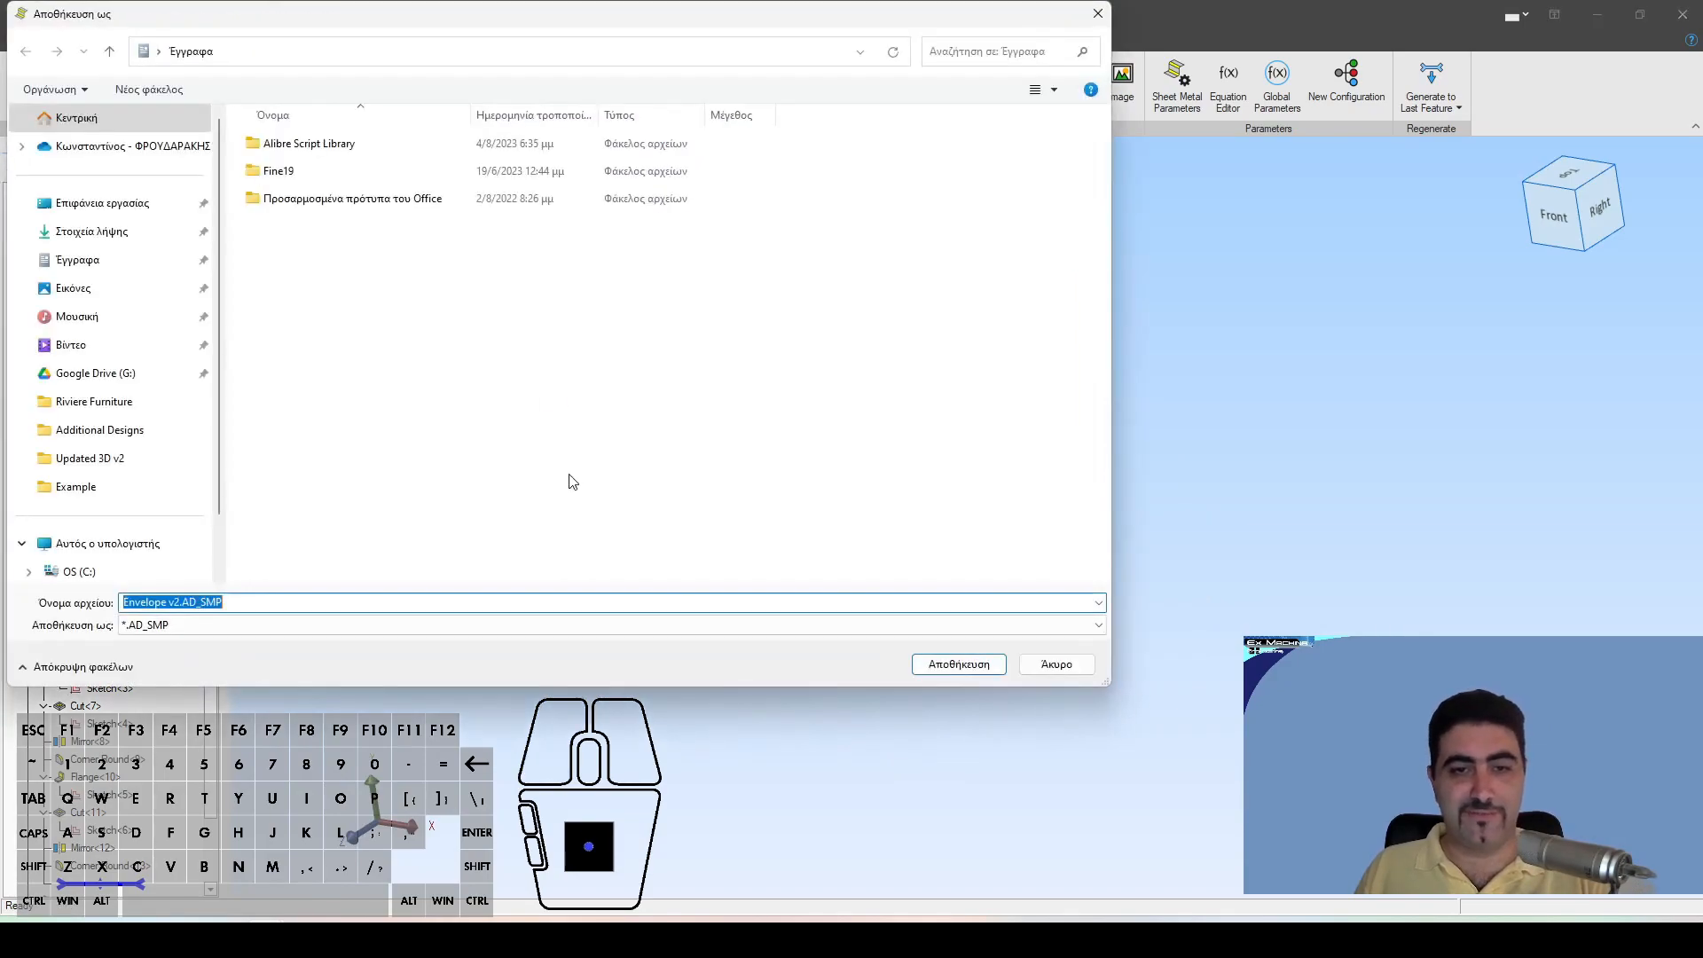
pyautogui.click(158, 489)
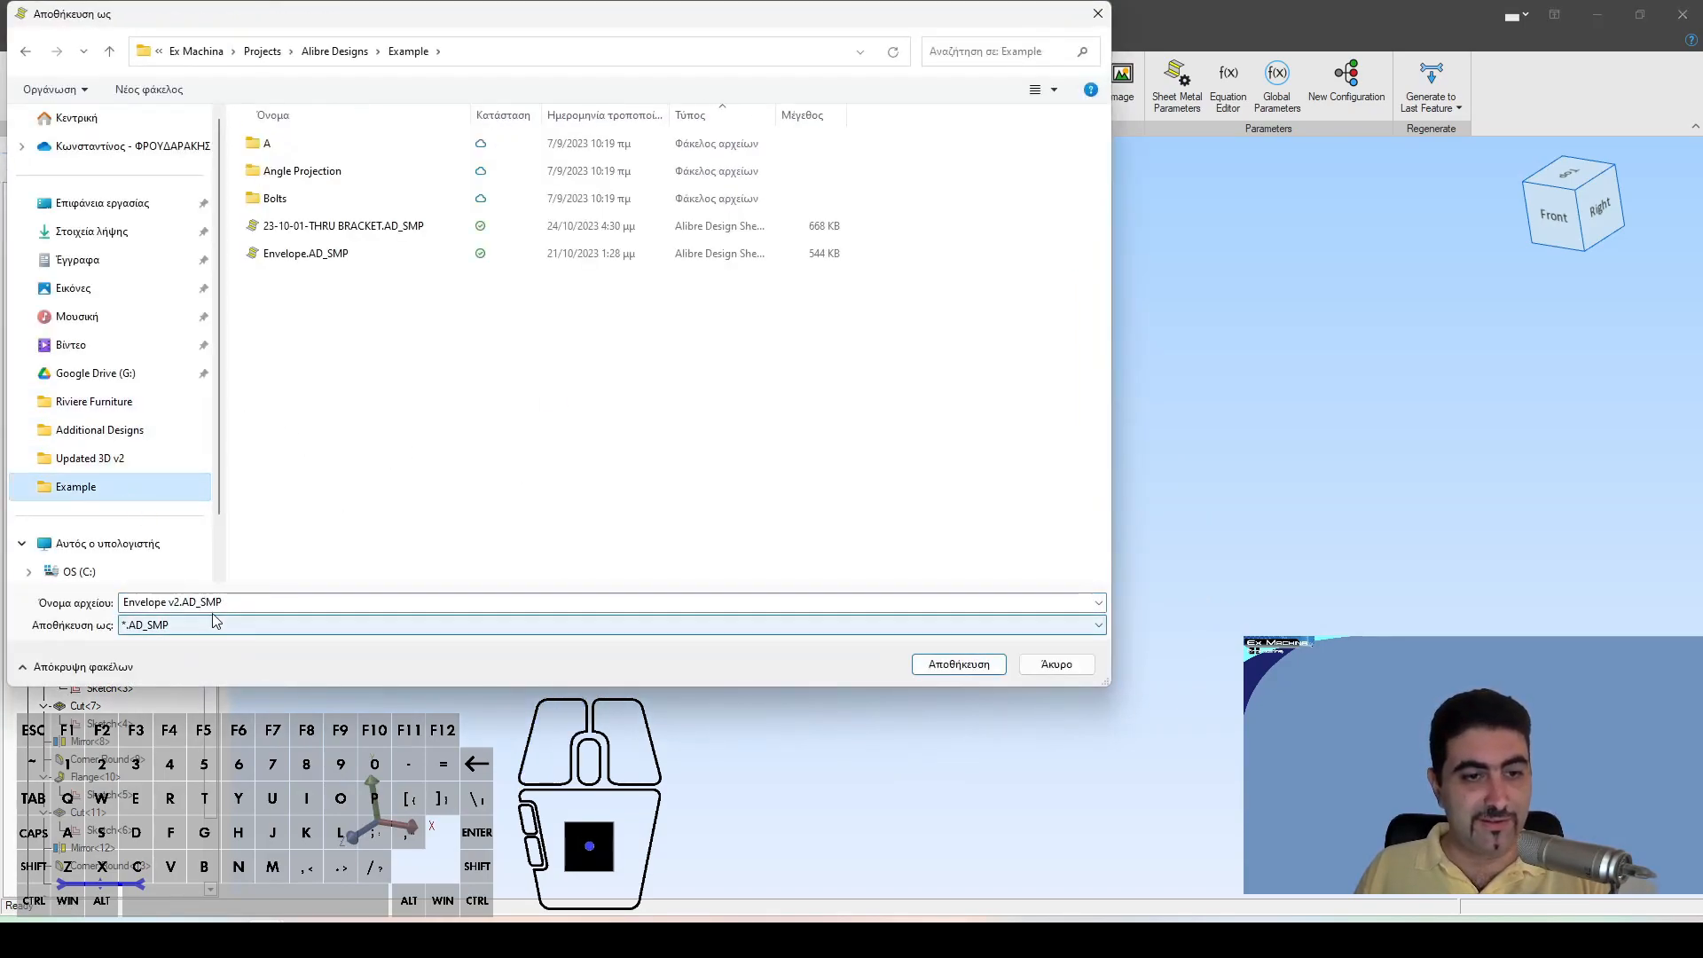
pyautogui.click(972, 668)
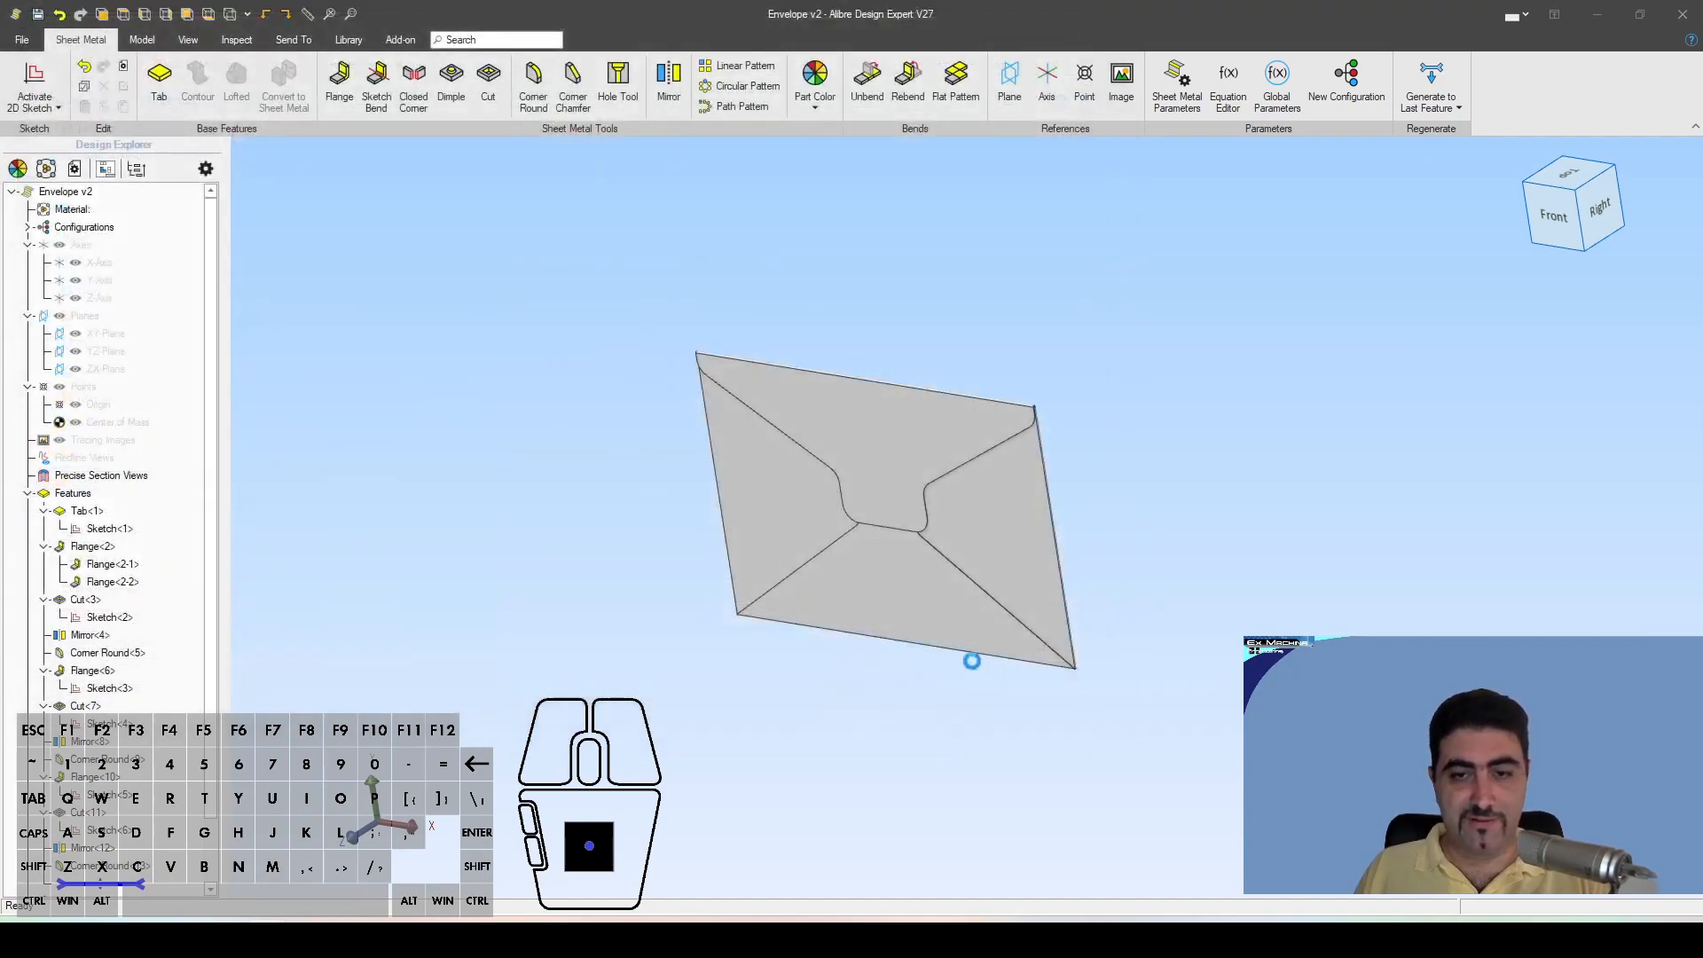
# Step: Create a drawing of the part named Envelope v2 on a blank A4 Landscape sheet
pyautogui.click(293, 40)
pyautogui.click(26, 102)
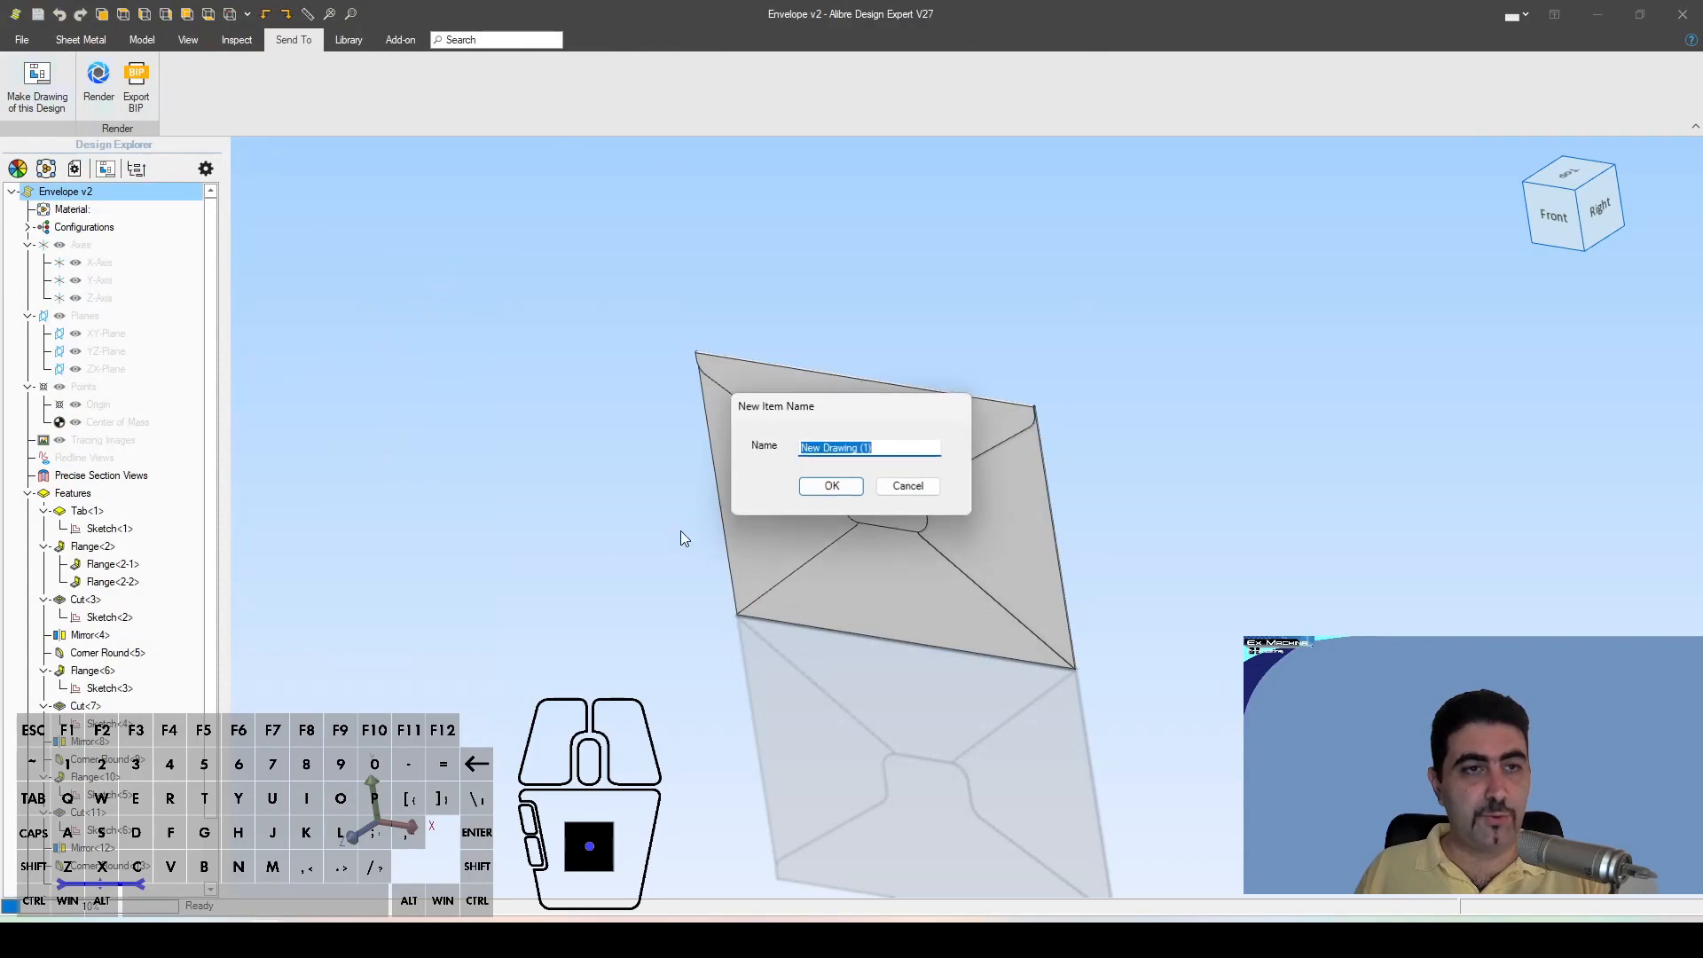
pyautogui.write('Ev')
pyautogui.press('BackSpace')
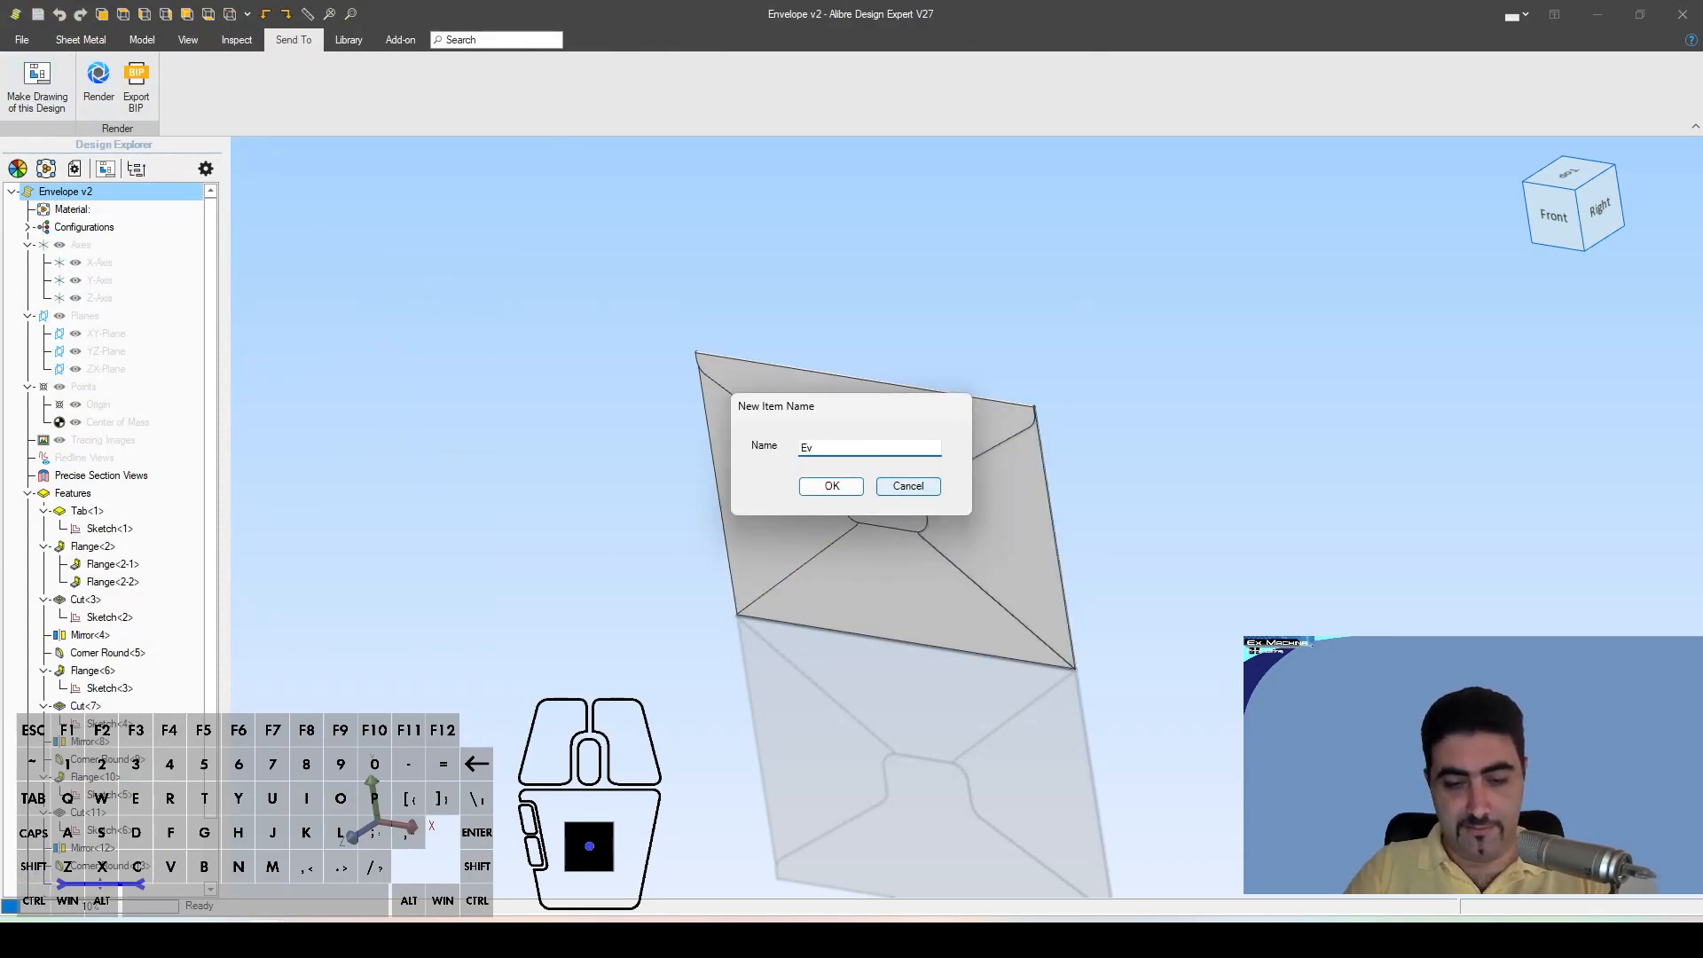
pyautogui.write('nvelope')
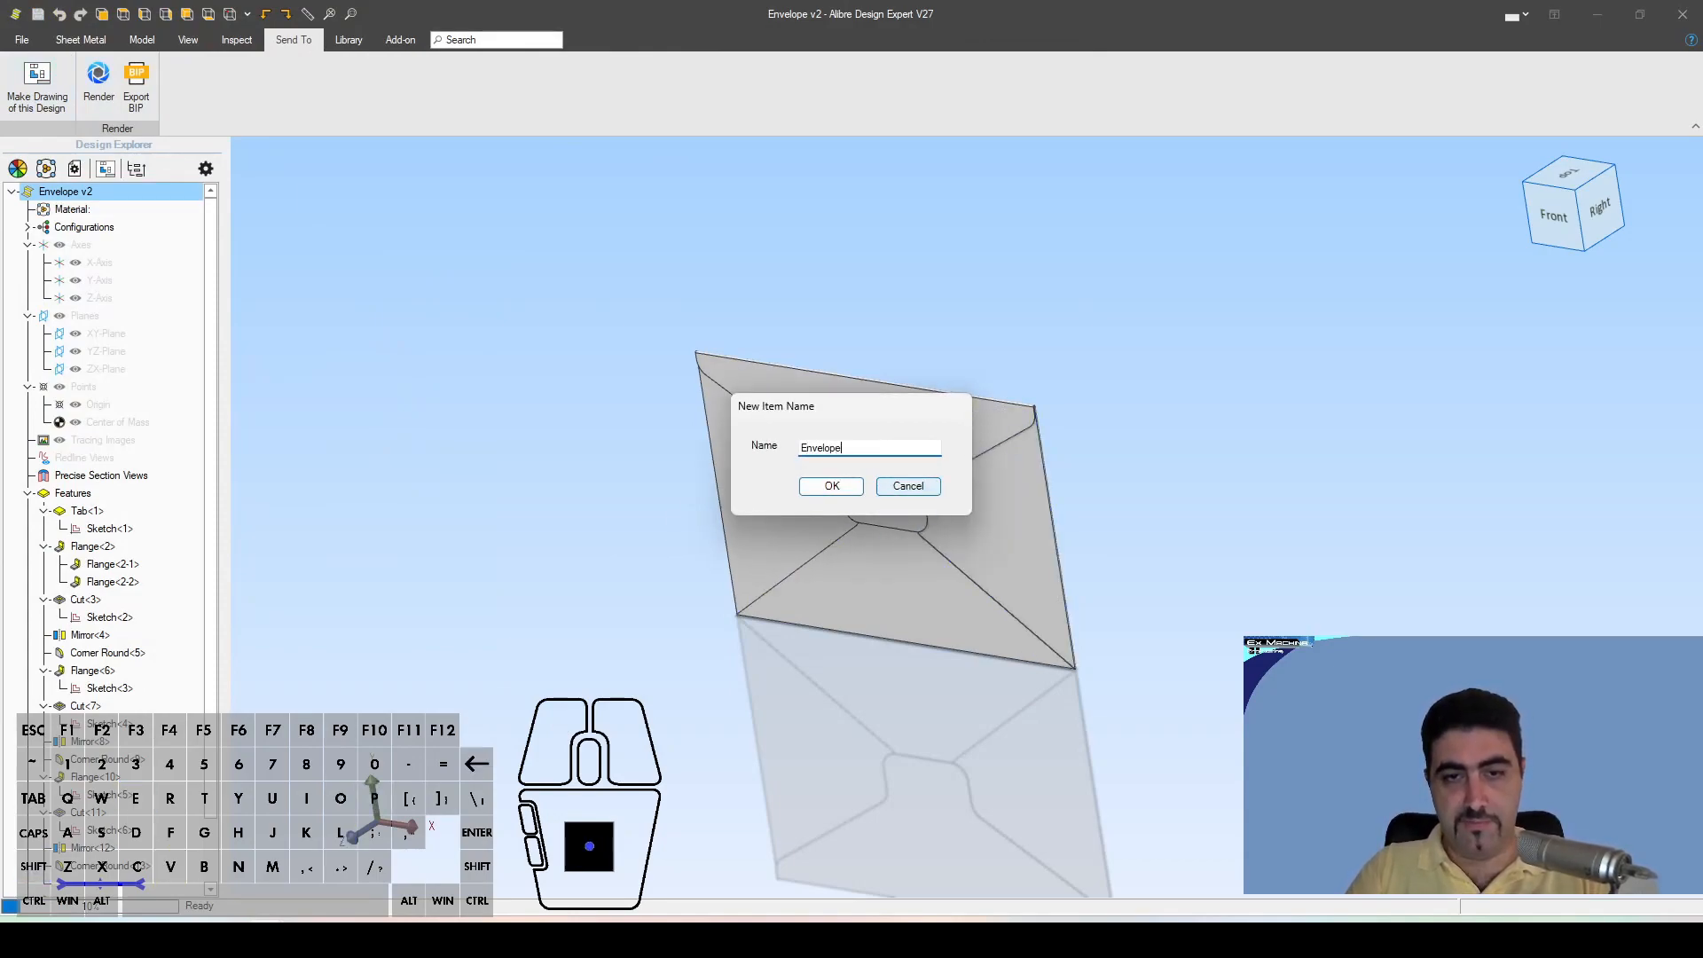
pyautogui.write(' v2')
pyautogui.press('Return')
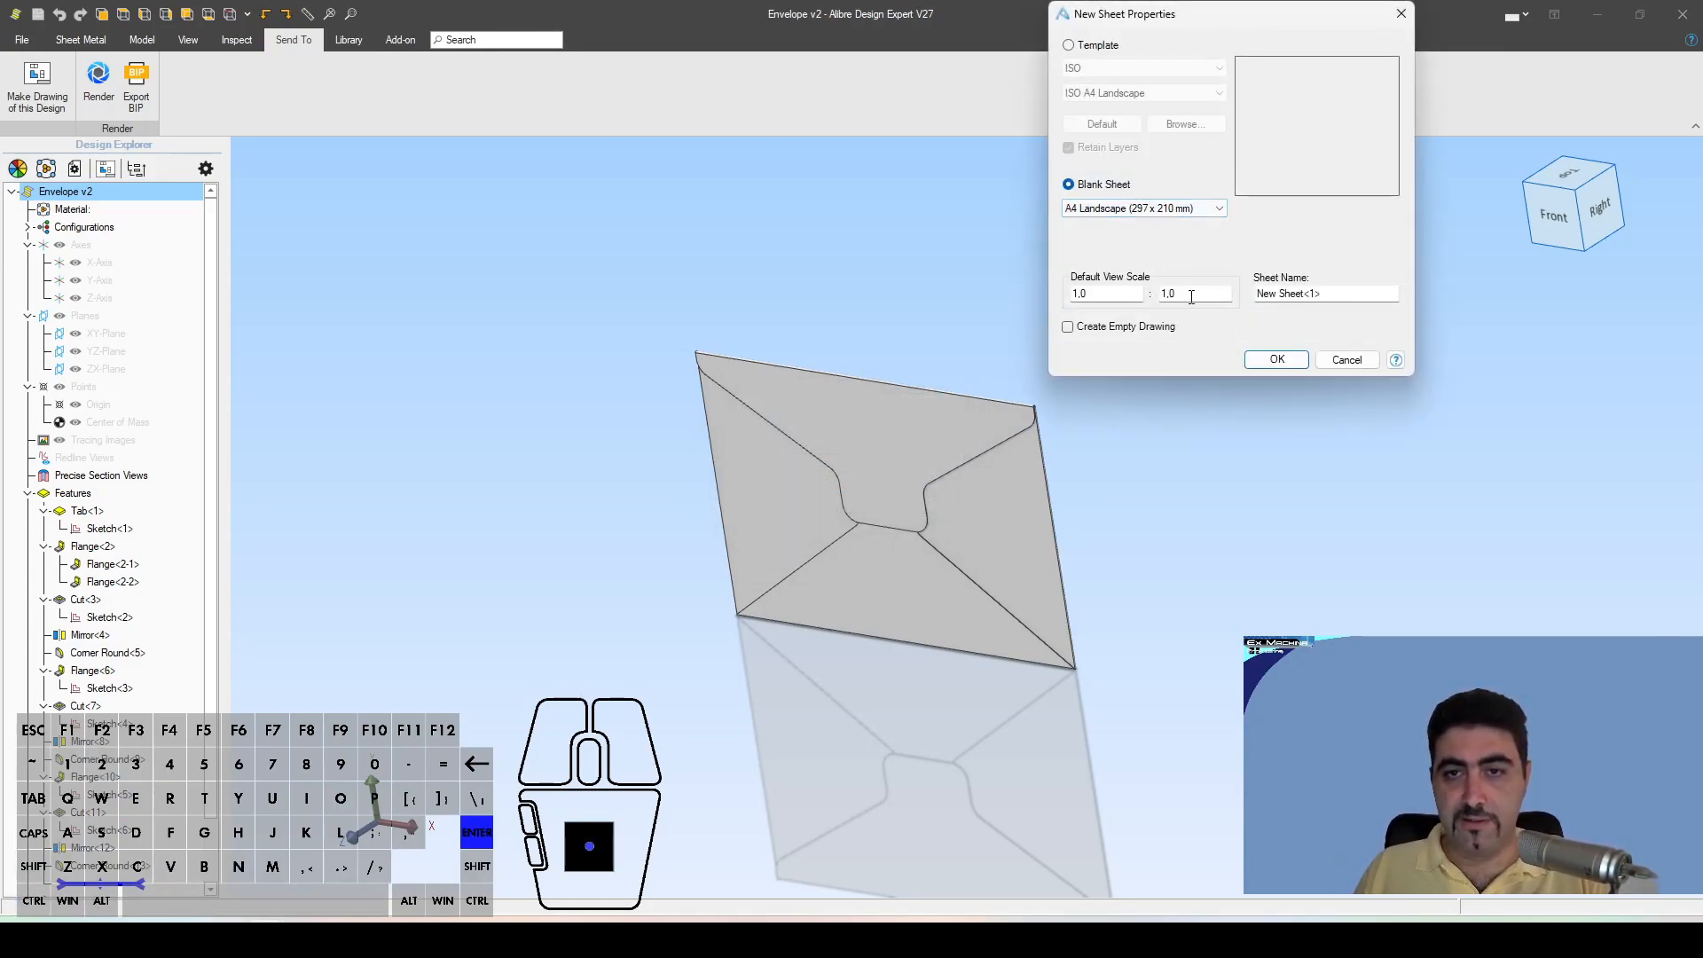
pyautogui.click(1277, 359)
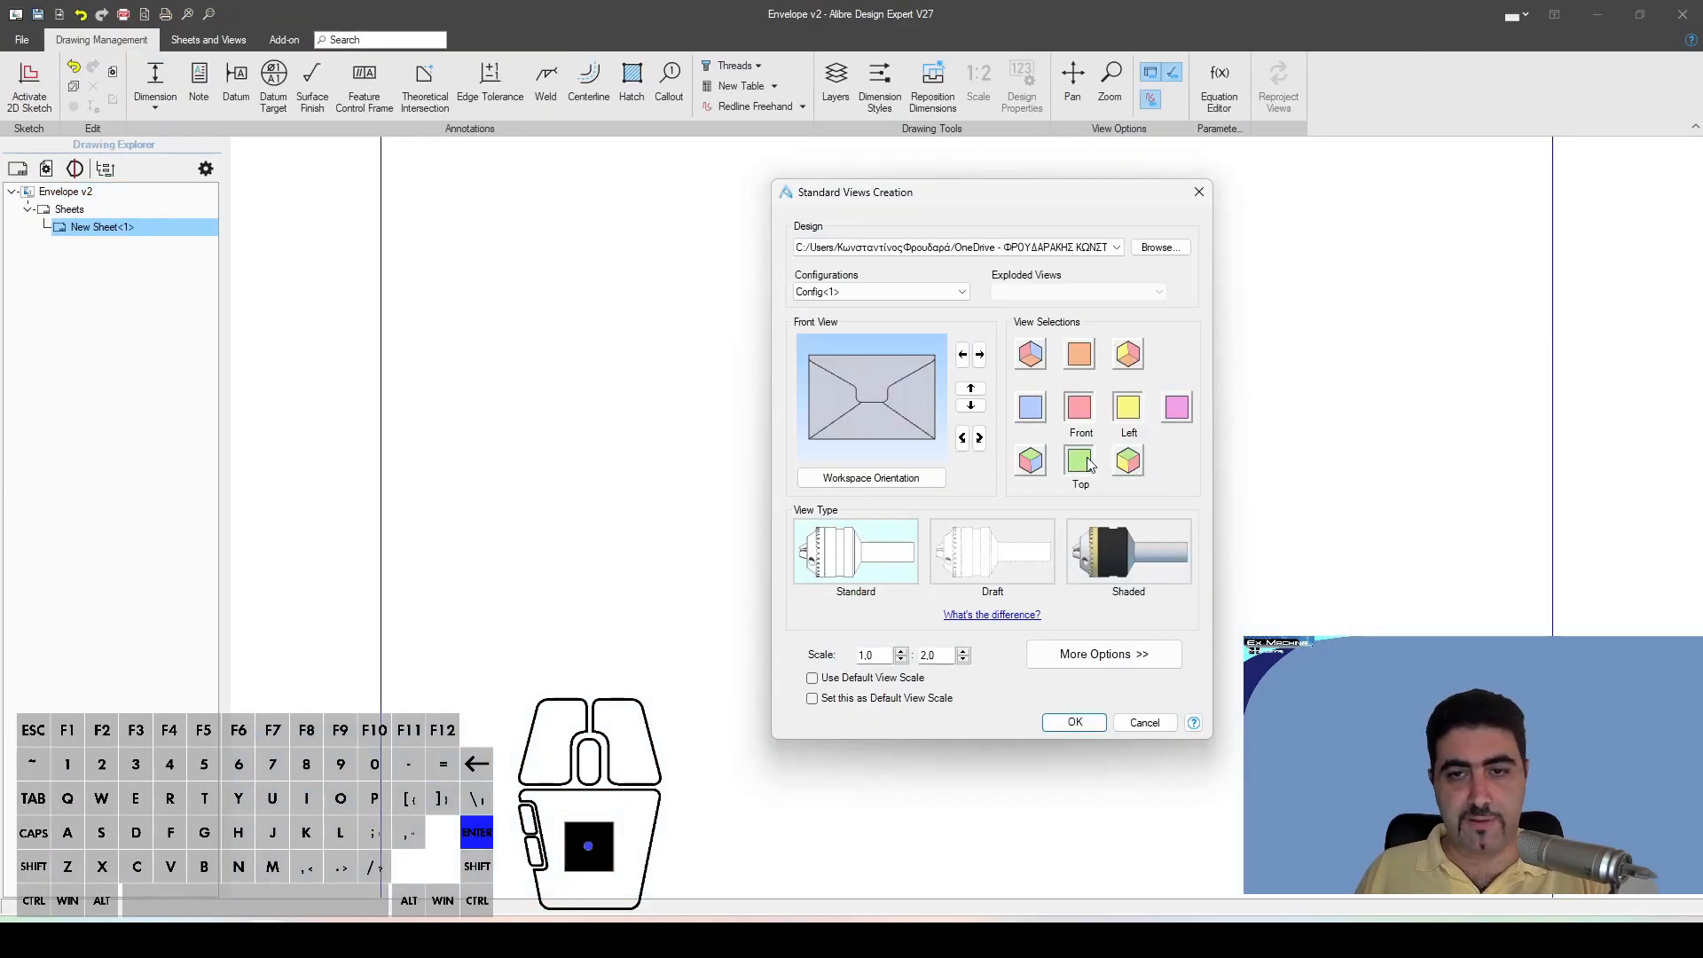
# Step: Exclude the top and left views, keeping only the front view, and set the view scale to 1:1
pyautogui.click(1071, 470)
pyautogui.click(1118, 415)
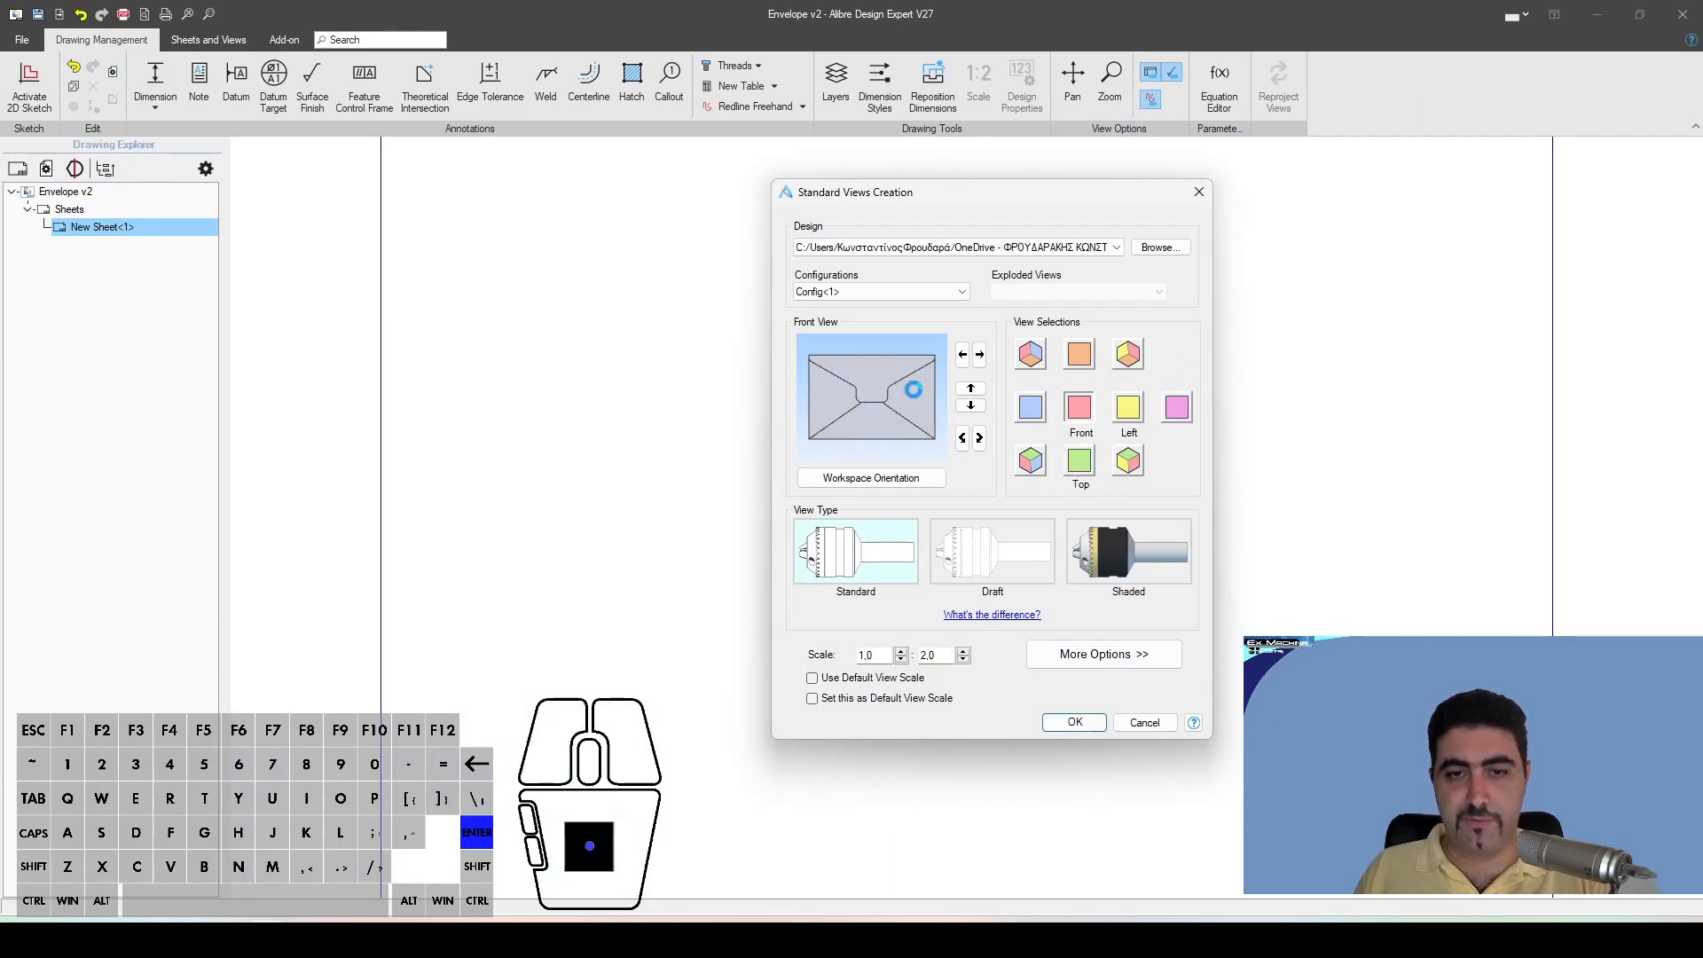
pyautogui.doubleClick(927, 654)
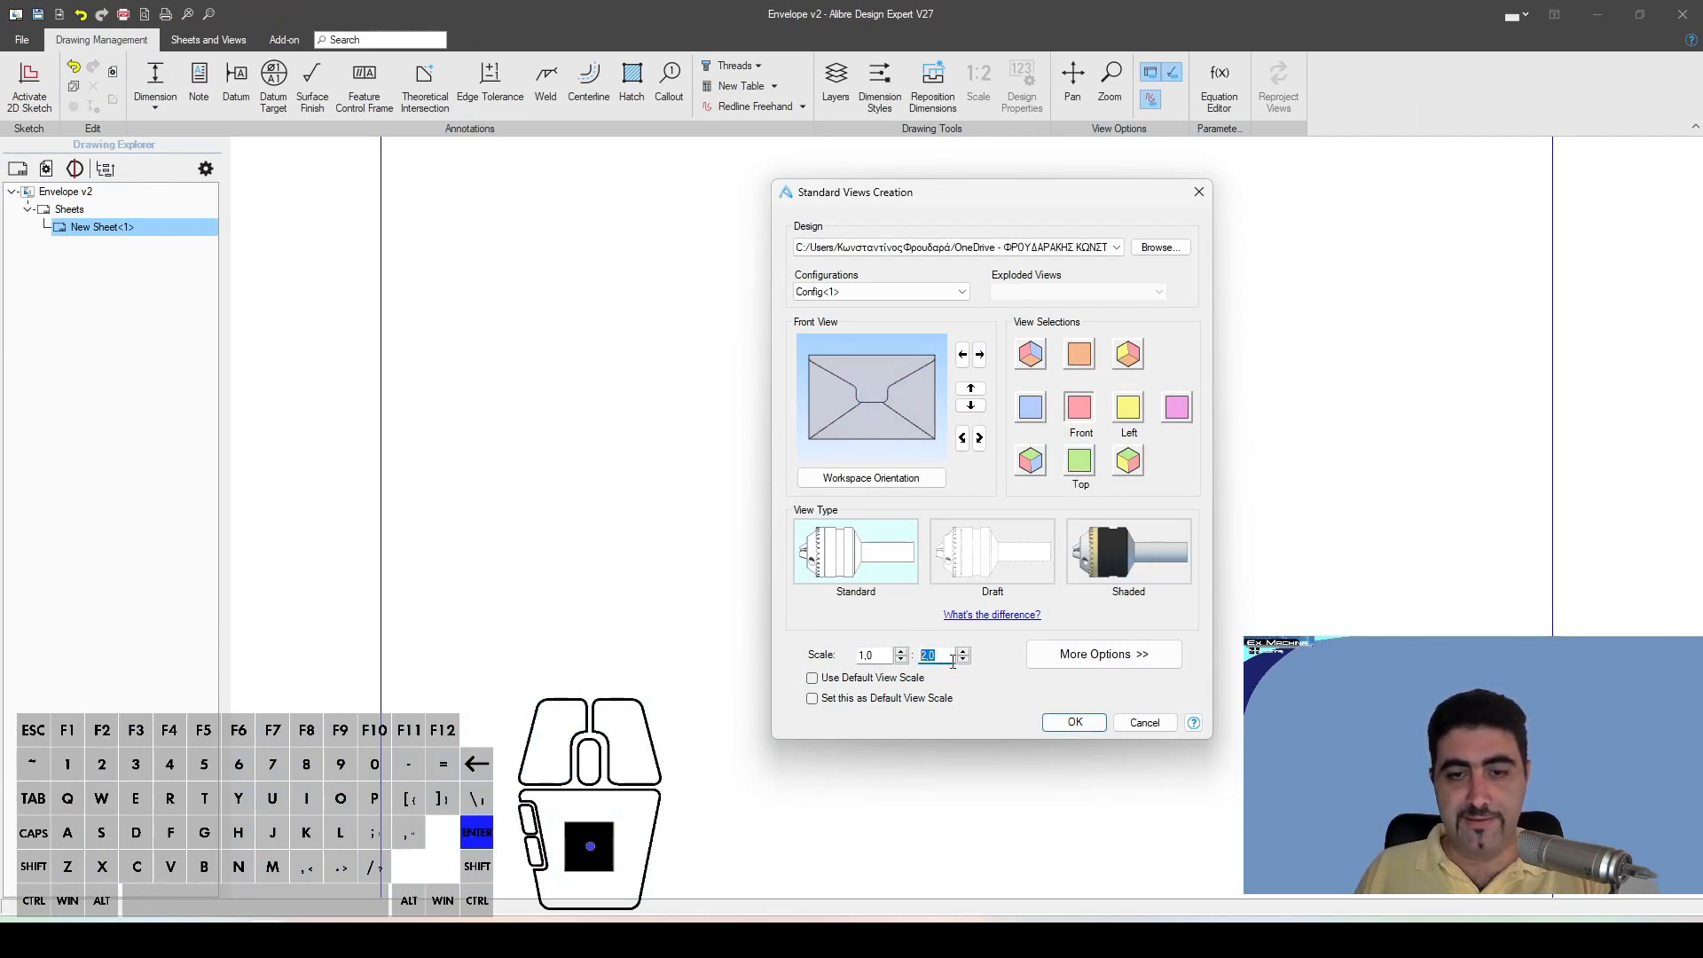
pyautogui.write('1')
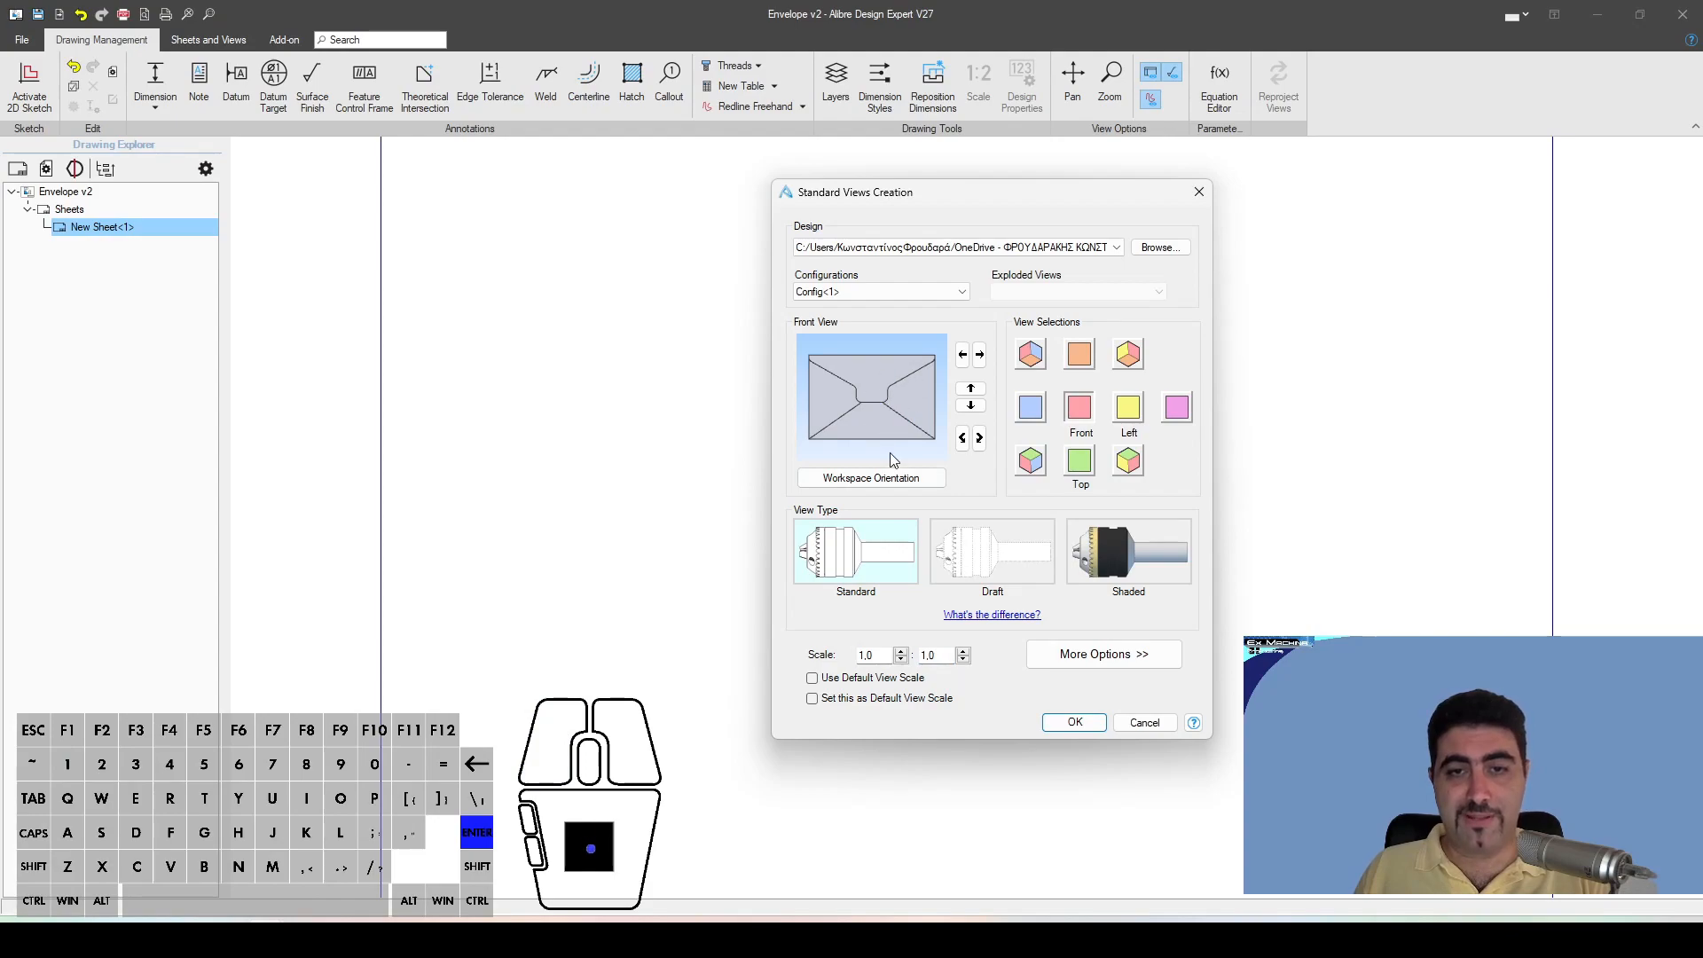
# Step: Project the front view as a flat pattern with bend centerlines and place it near the centre of the sheet
pyautogui.click(1082, 652)
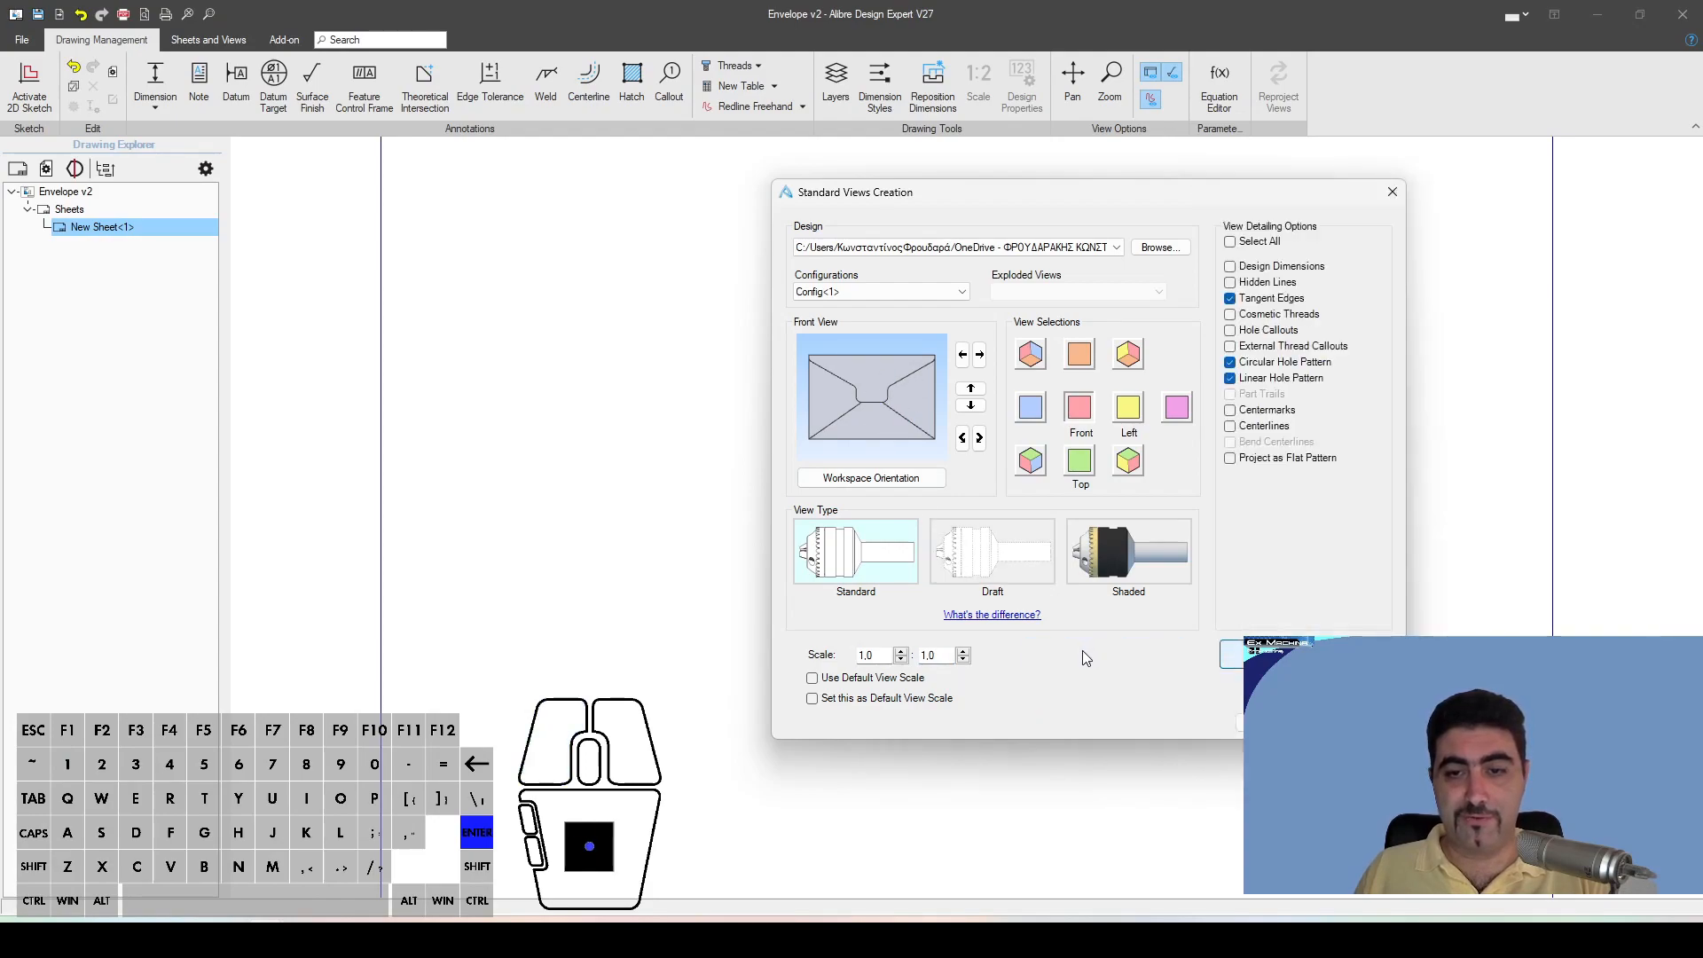
pyautogui.click(1230, 459)
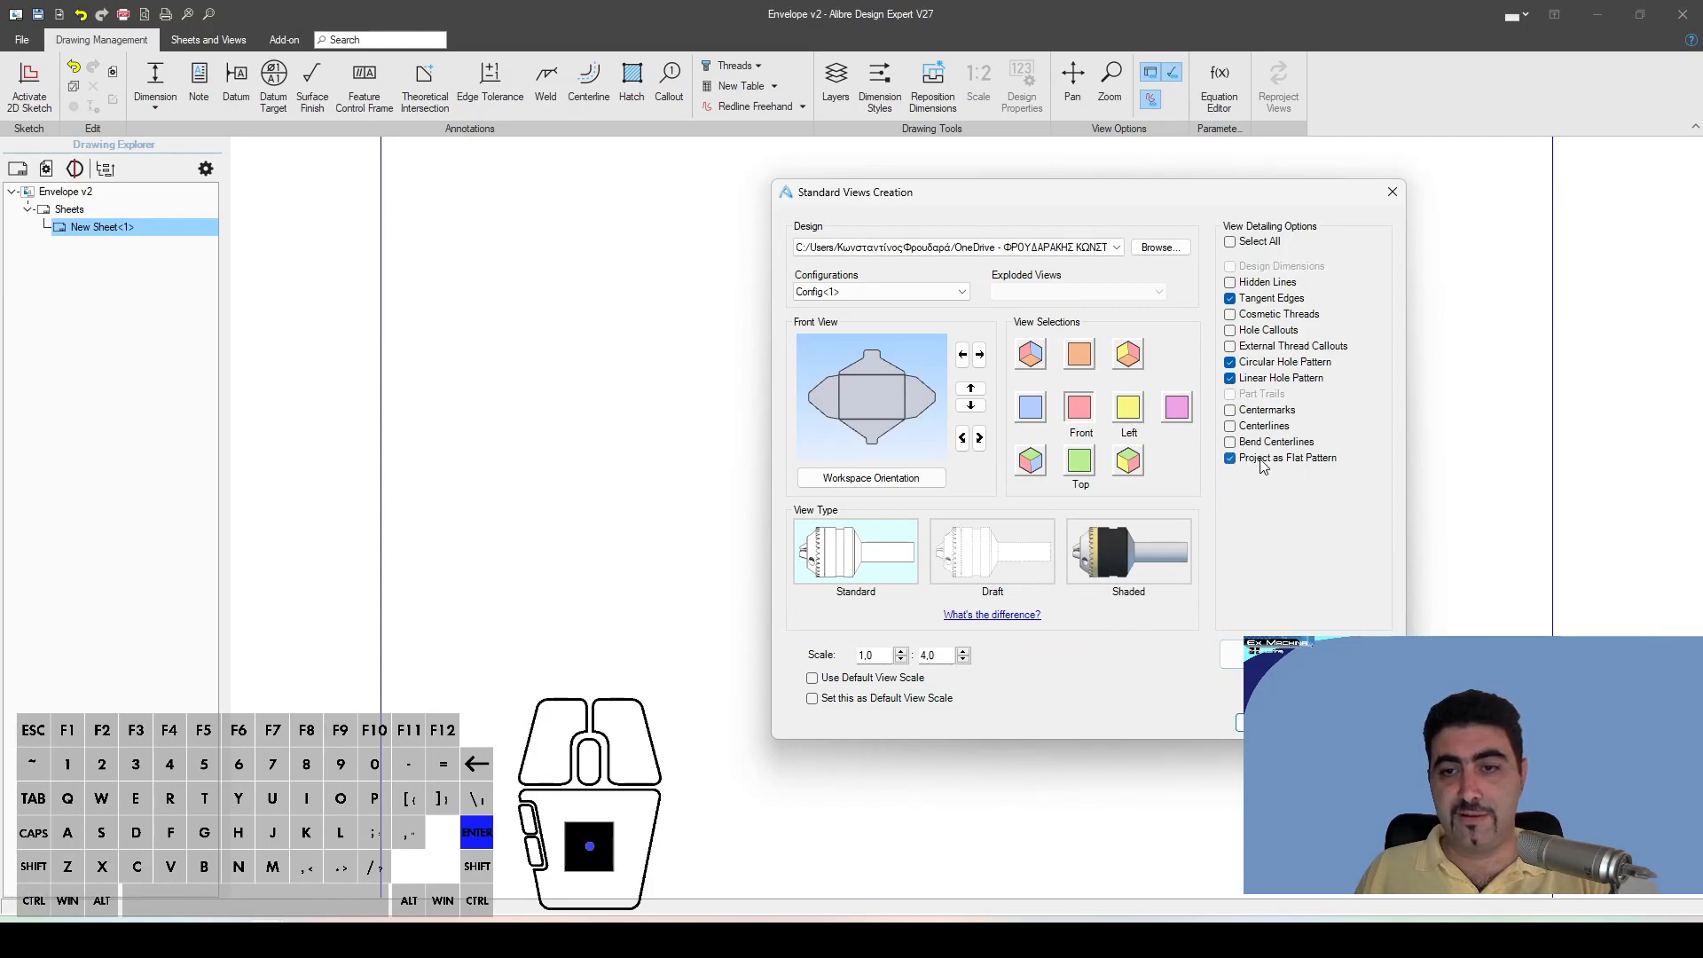
pyautogui.click(1230, 441)
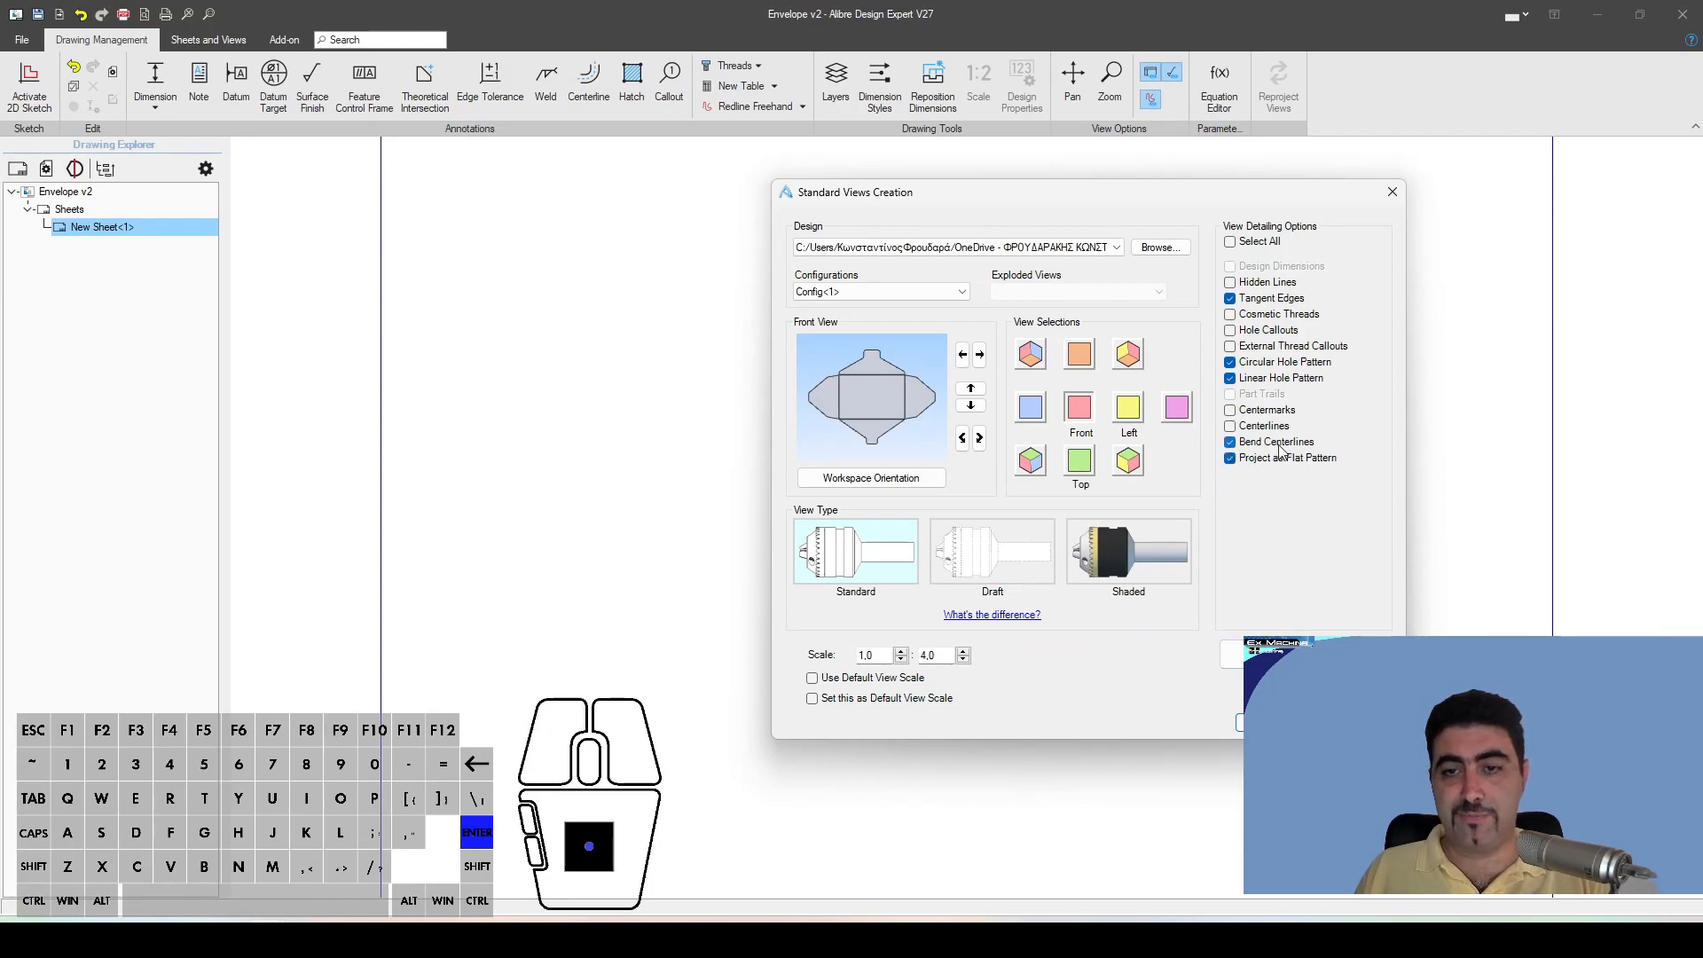
pyautogui.click(1268, 723)
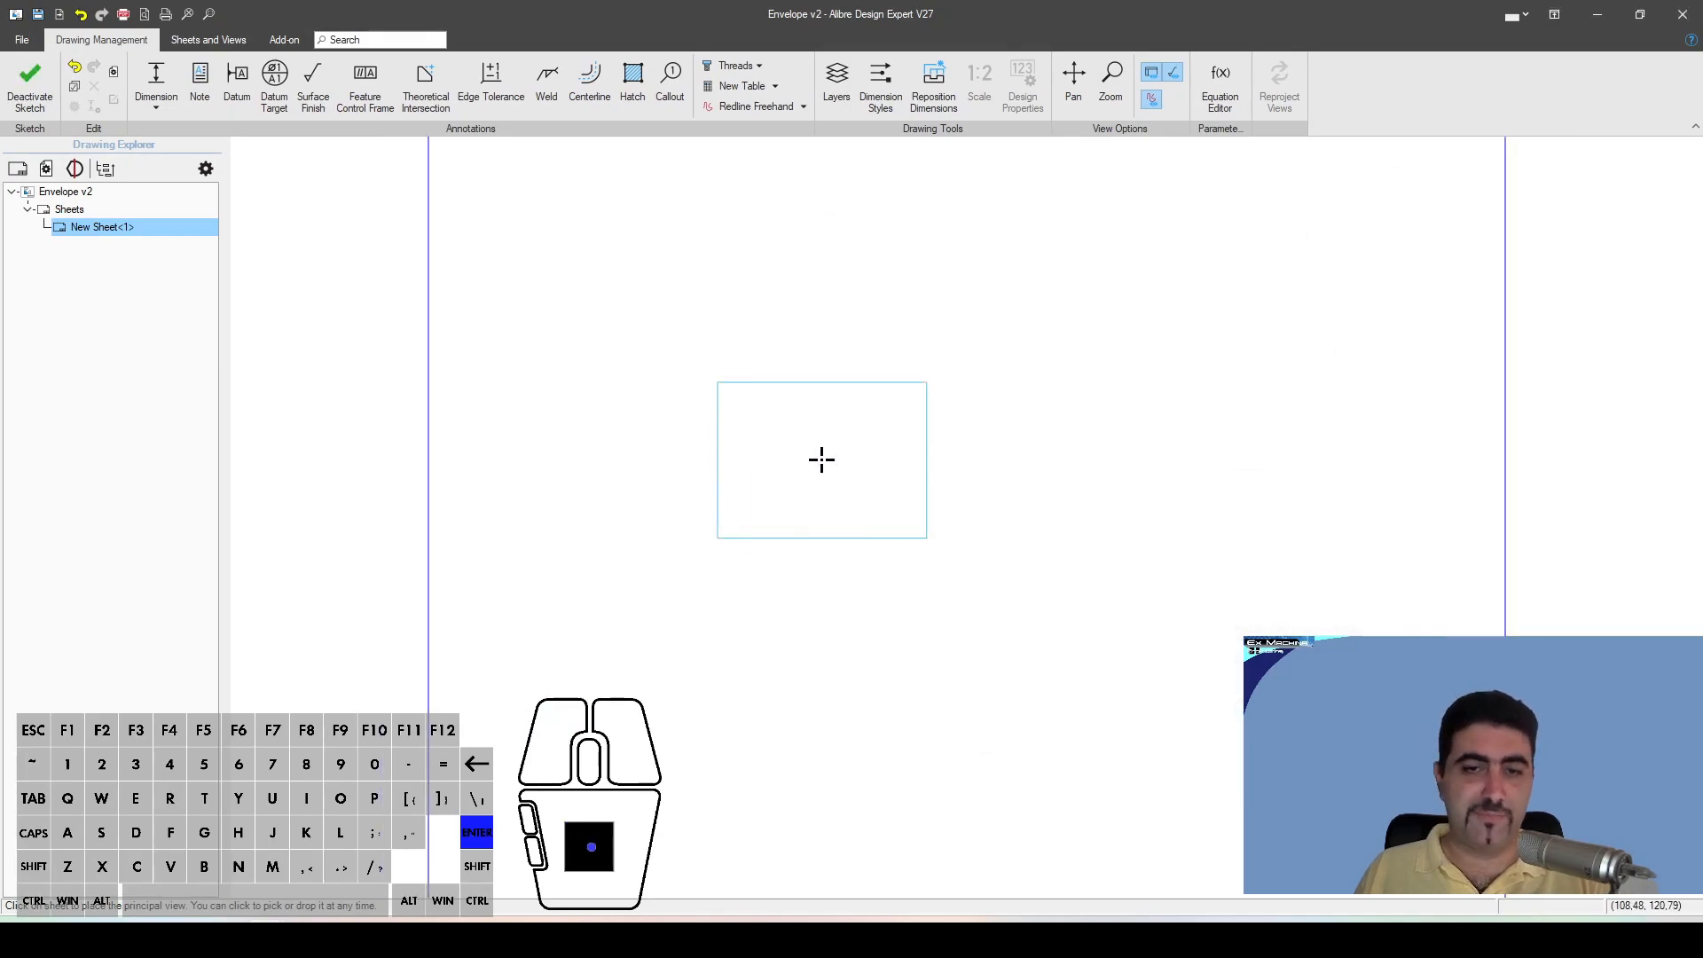
pyautogui.scroll(-3, 953, 477)
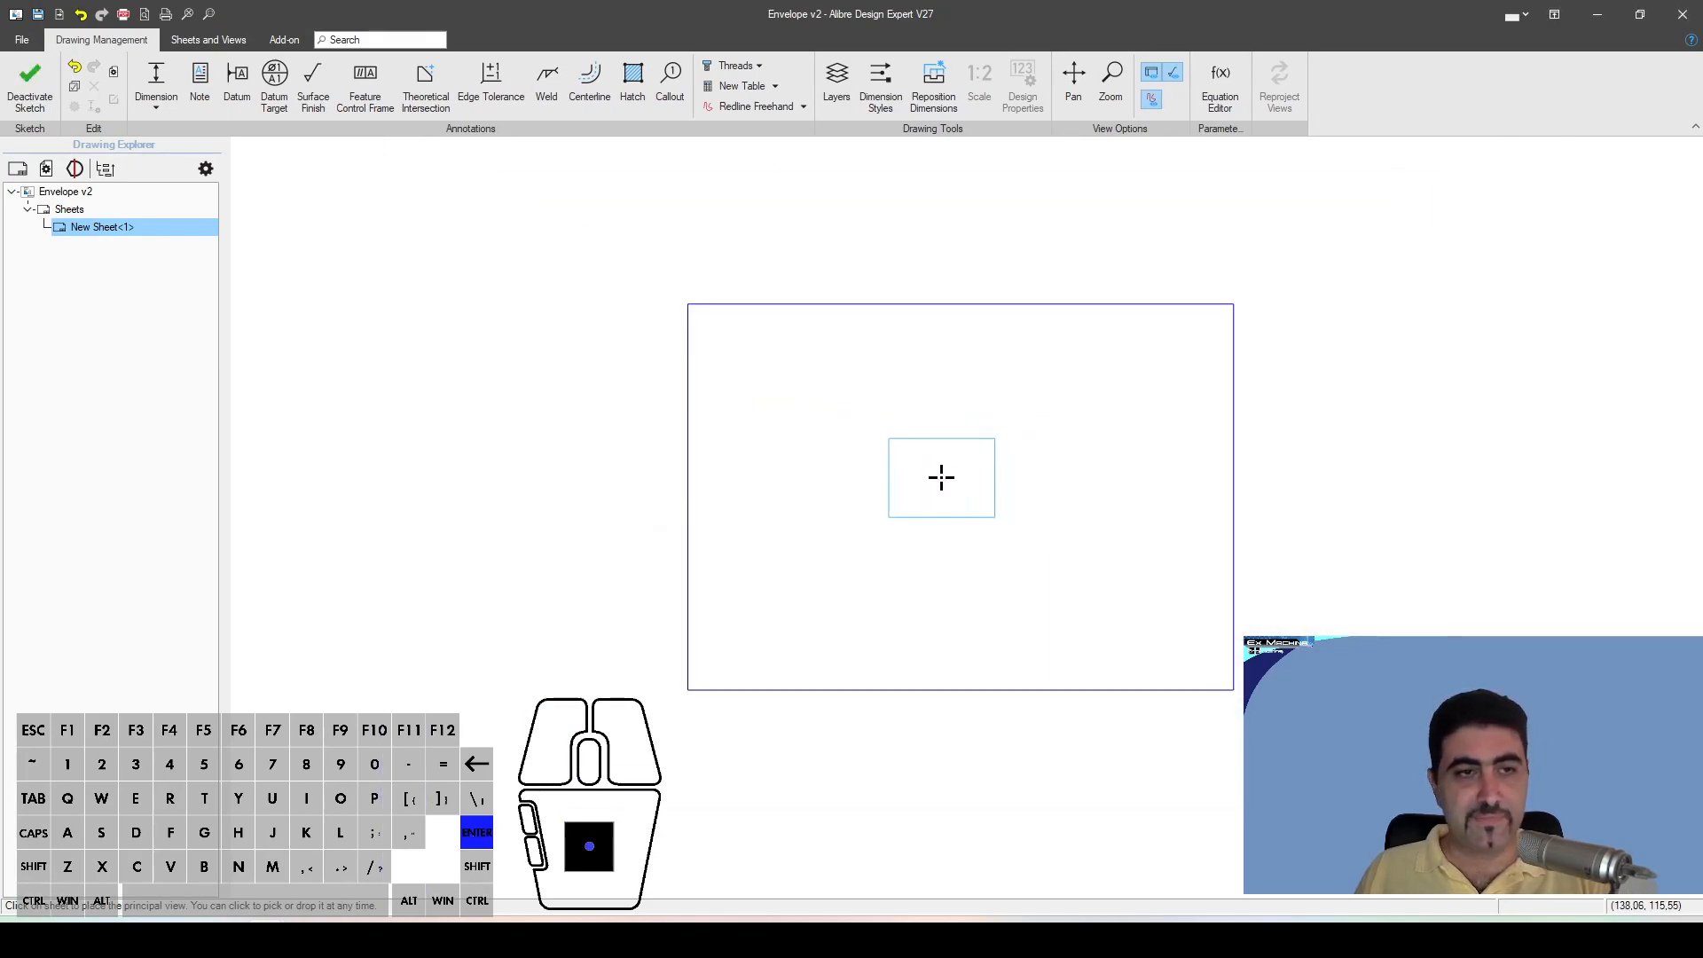
pyautogui.click(953, 498)
pyautogui.press('Escape')
# Step: Set the scale of the placed flat pattern view to 1:1
pyautogui.click(967, 511)
pyautogui.click(1357, 469)
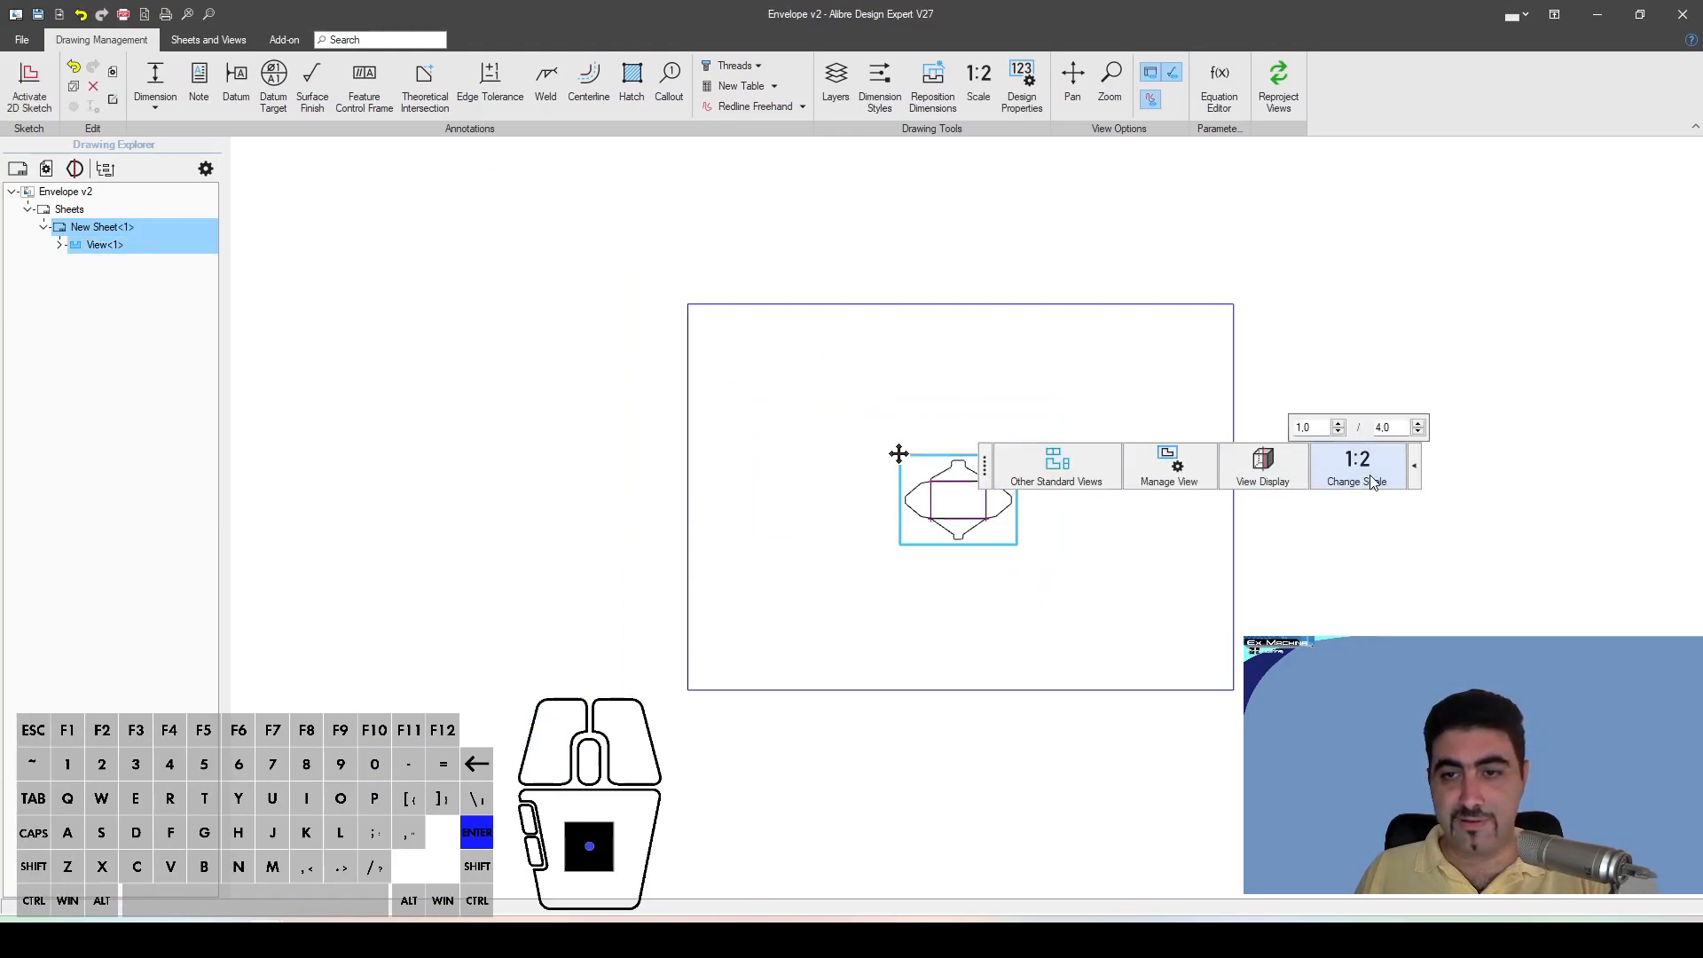
pyautogui.moveTo(1395, 423); pyautogui.dragTo(1341, 423)
pyautogui.write('1')
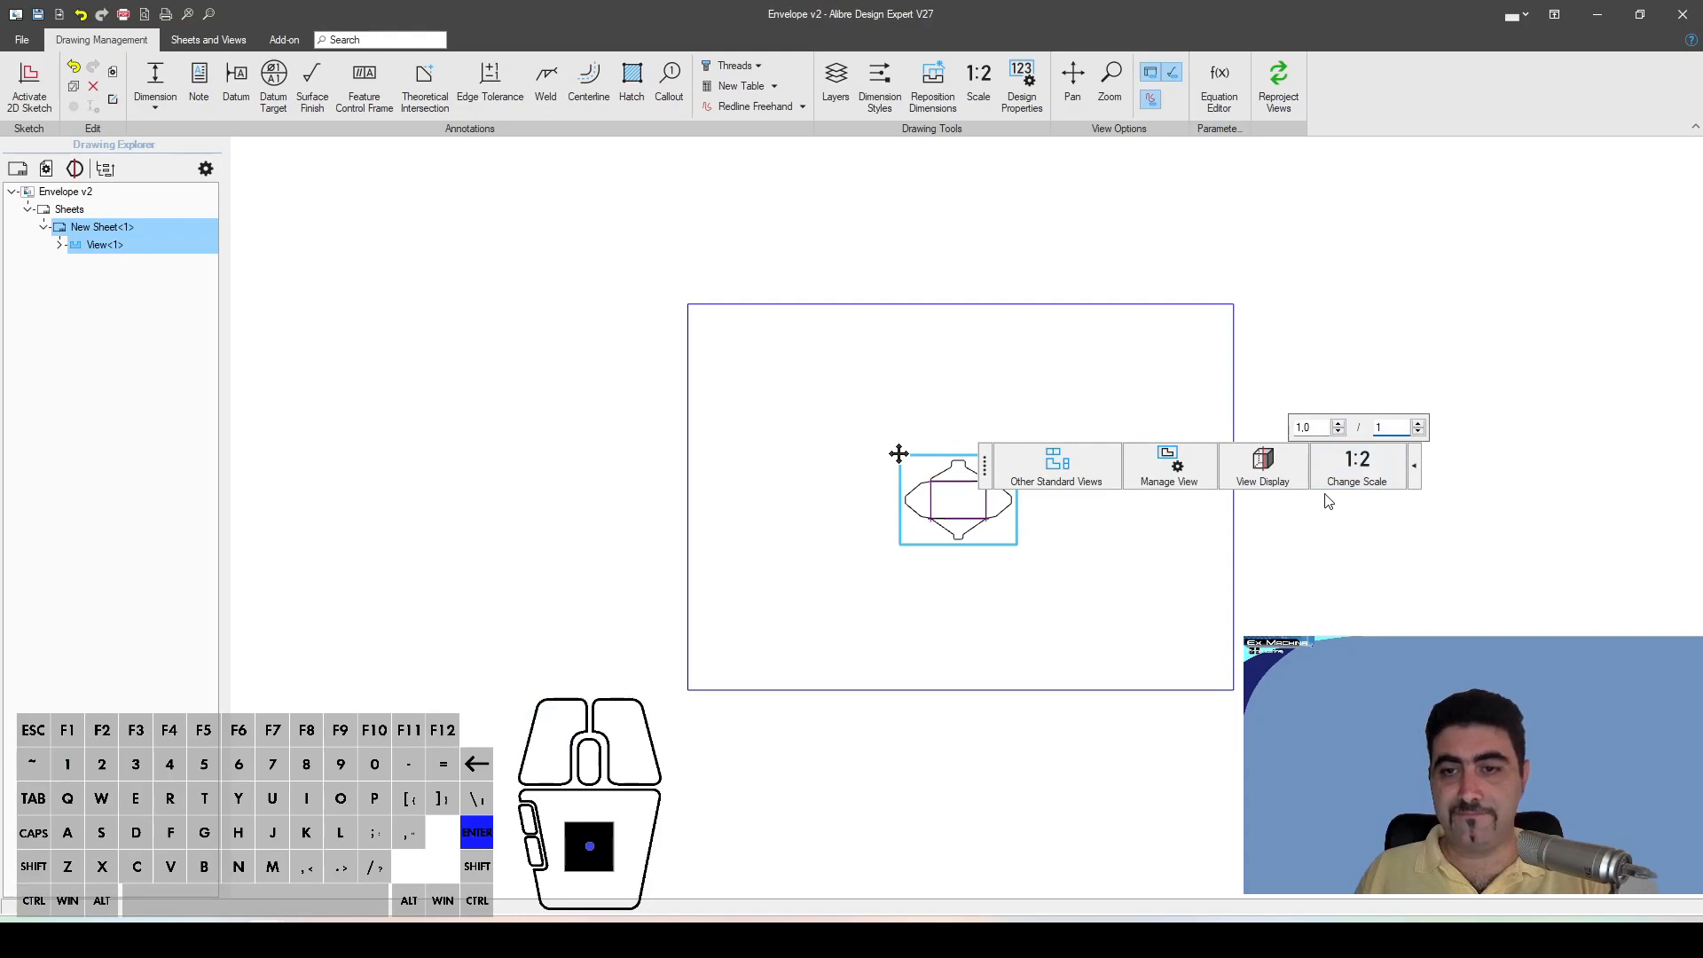
pyautogui.press('Return')
pyautogui.click(1254, 369)
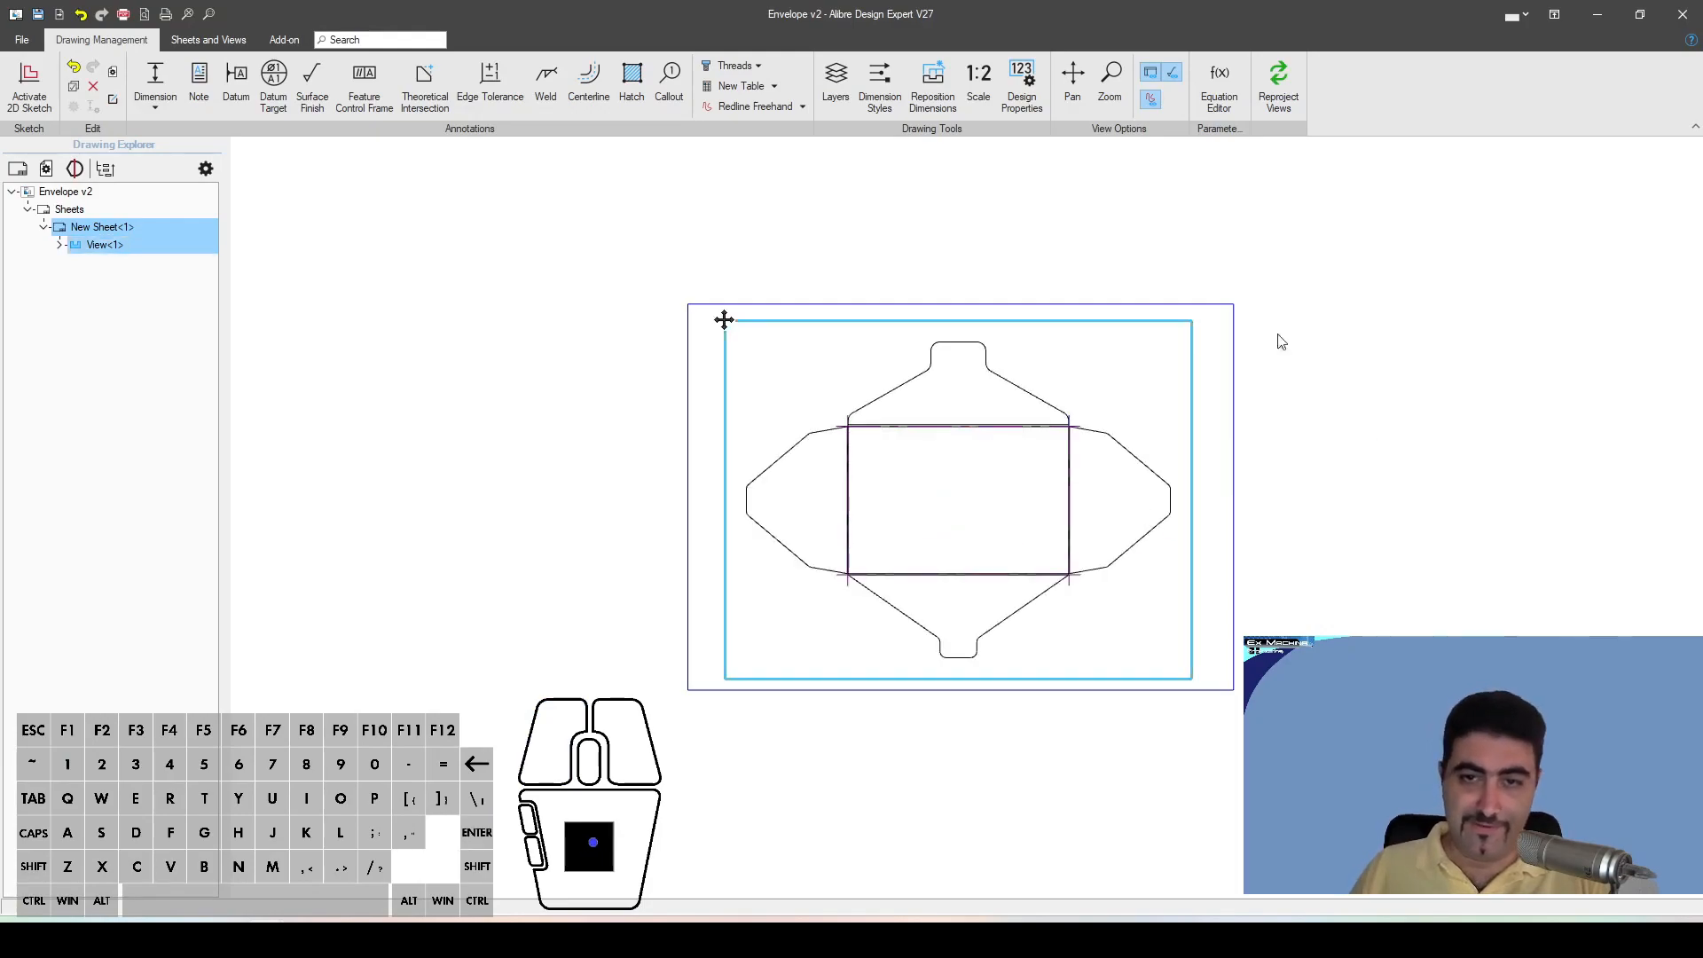
pyautogui.scroll(2, 1016, 557)
pyautogui.scroll(-1, 1007, 555)
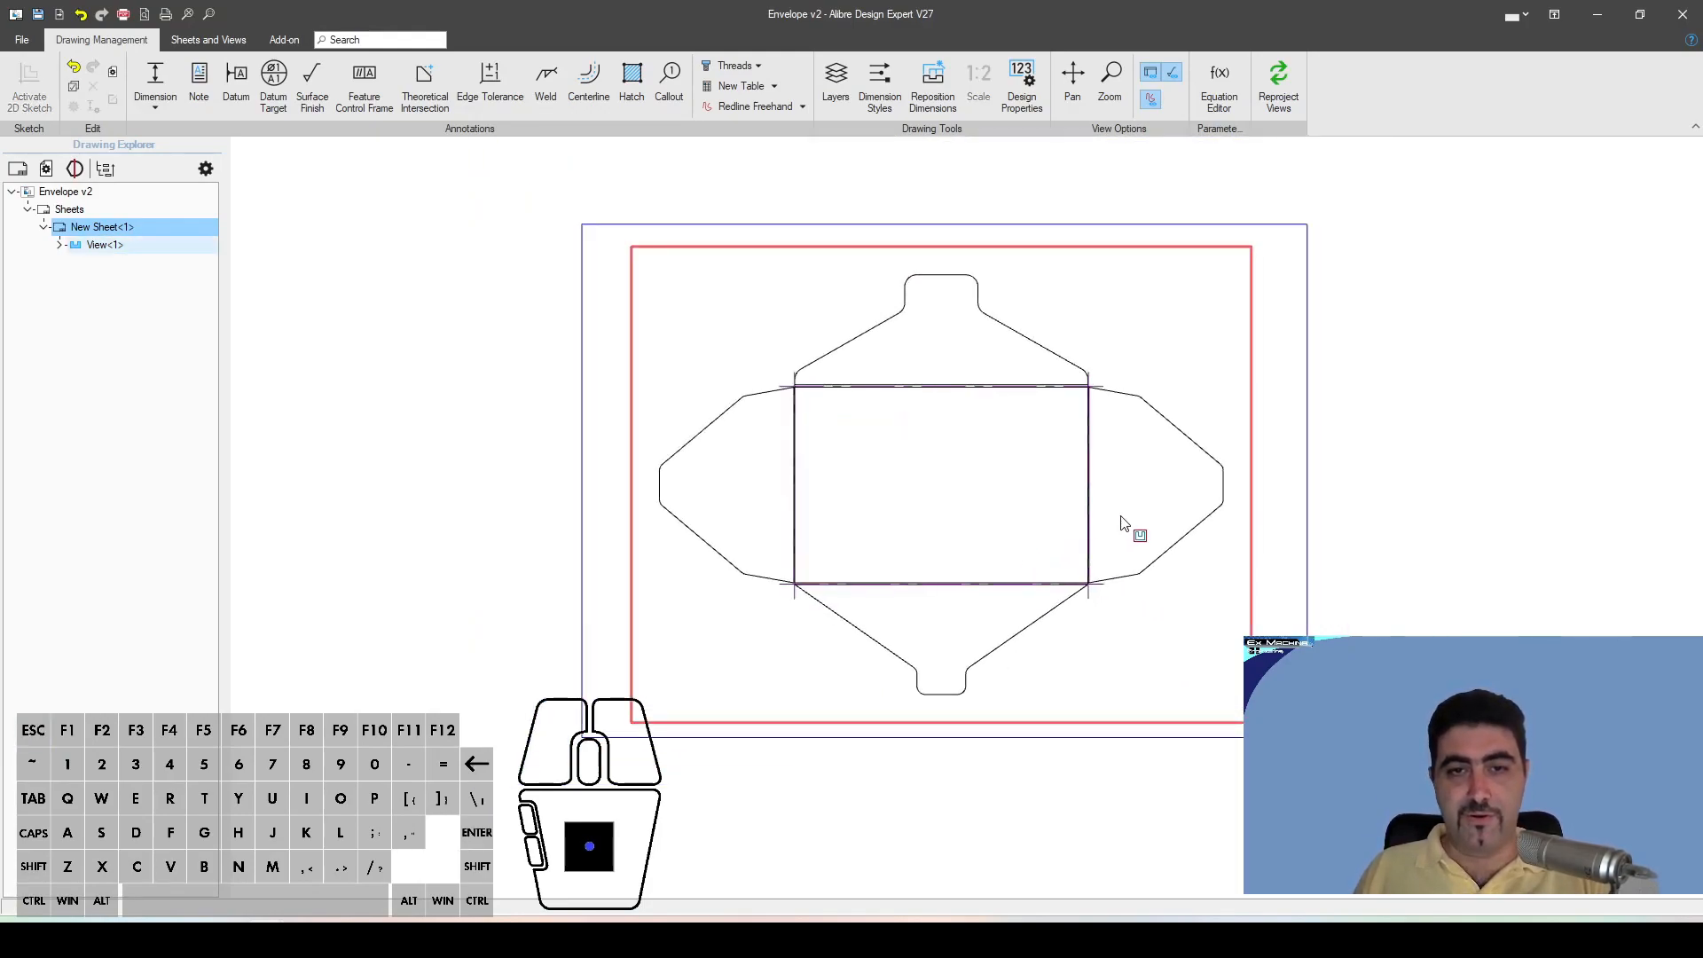
pyautogui.scroll(1, 922, 430)
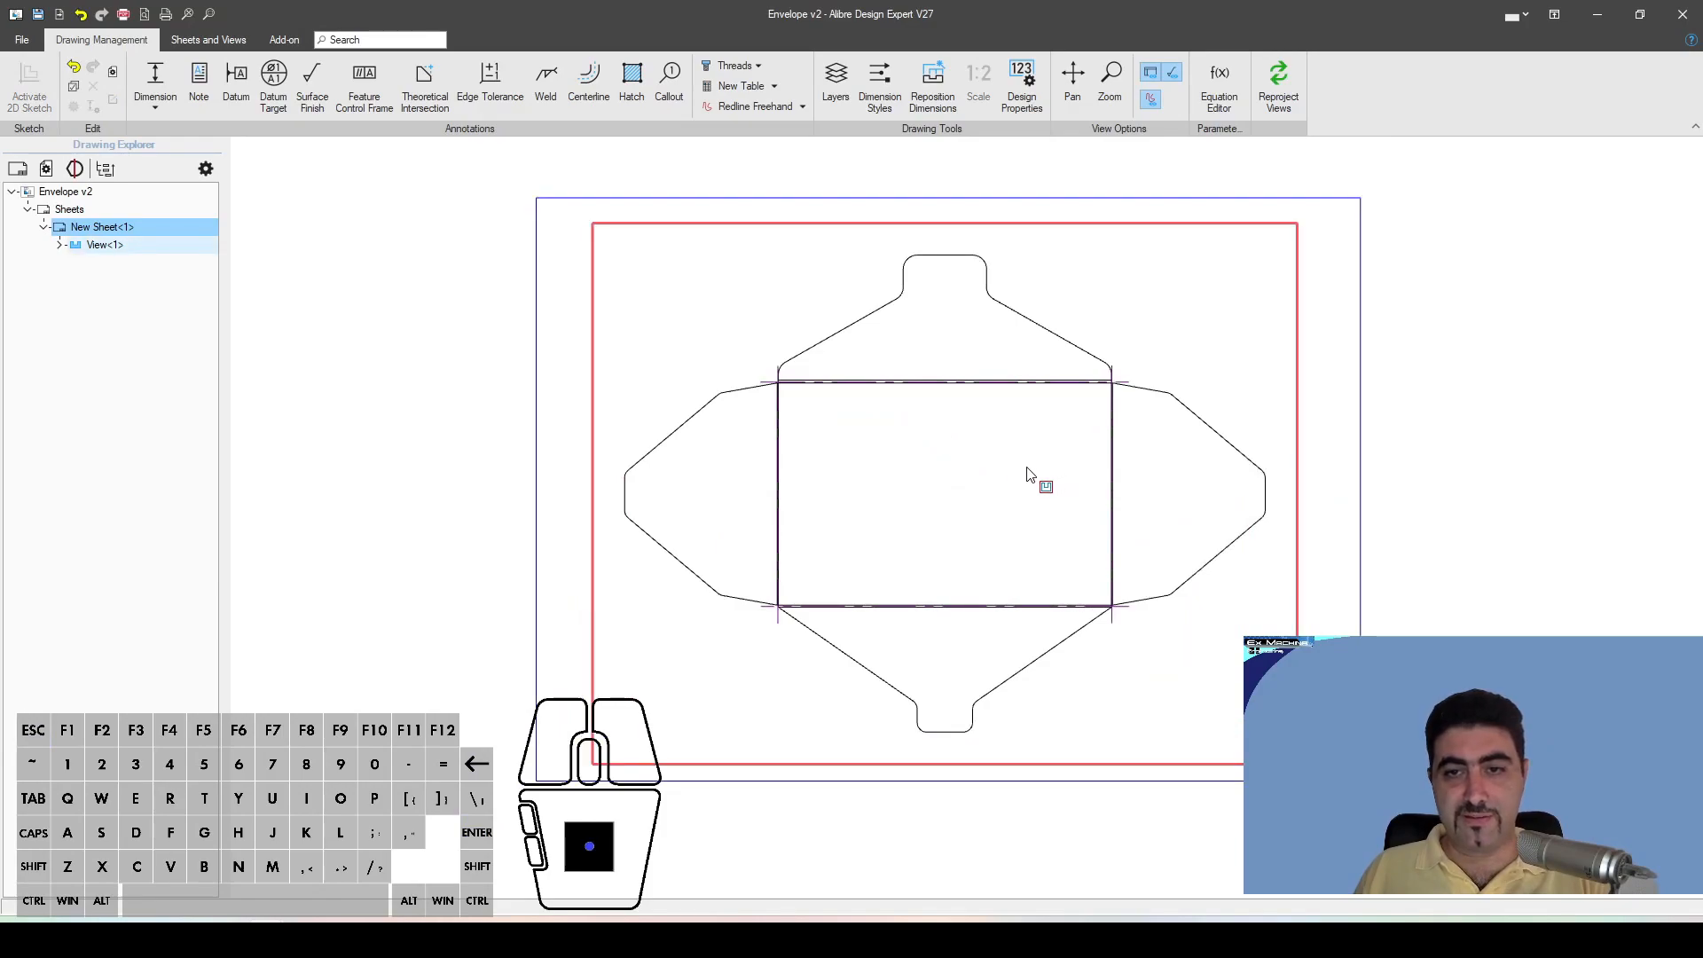
pyautogui.scroll(3, 1189, 368)
pyautogui.scroll(-4, 1193, 370)
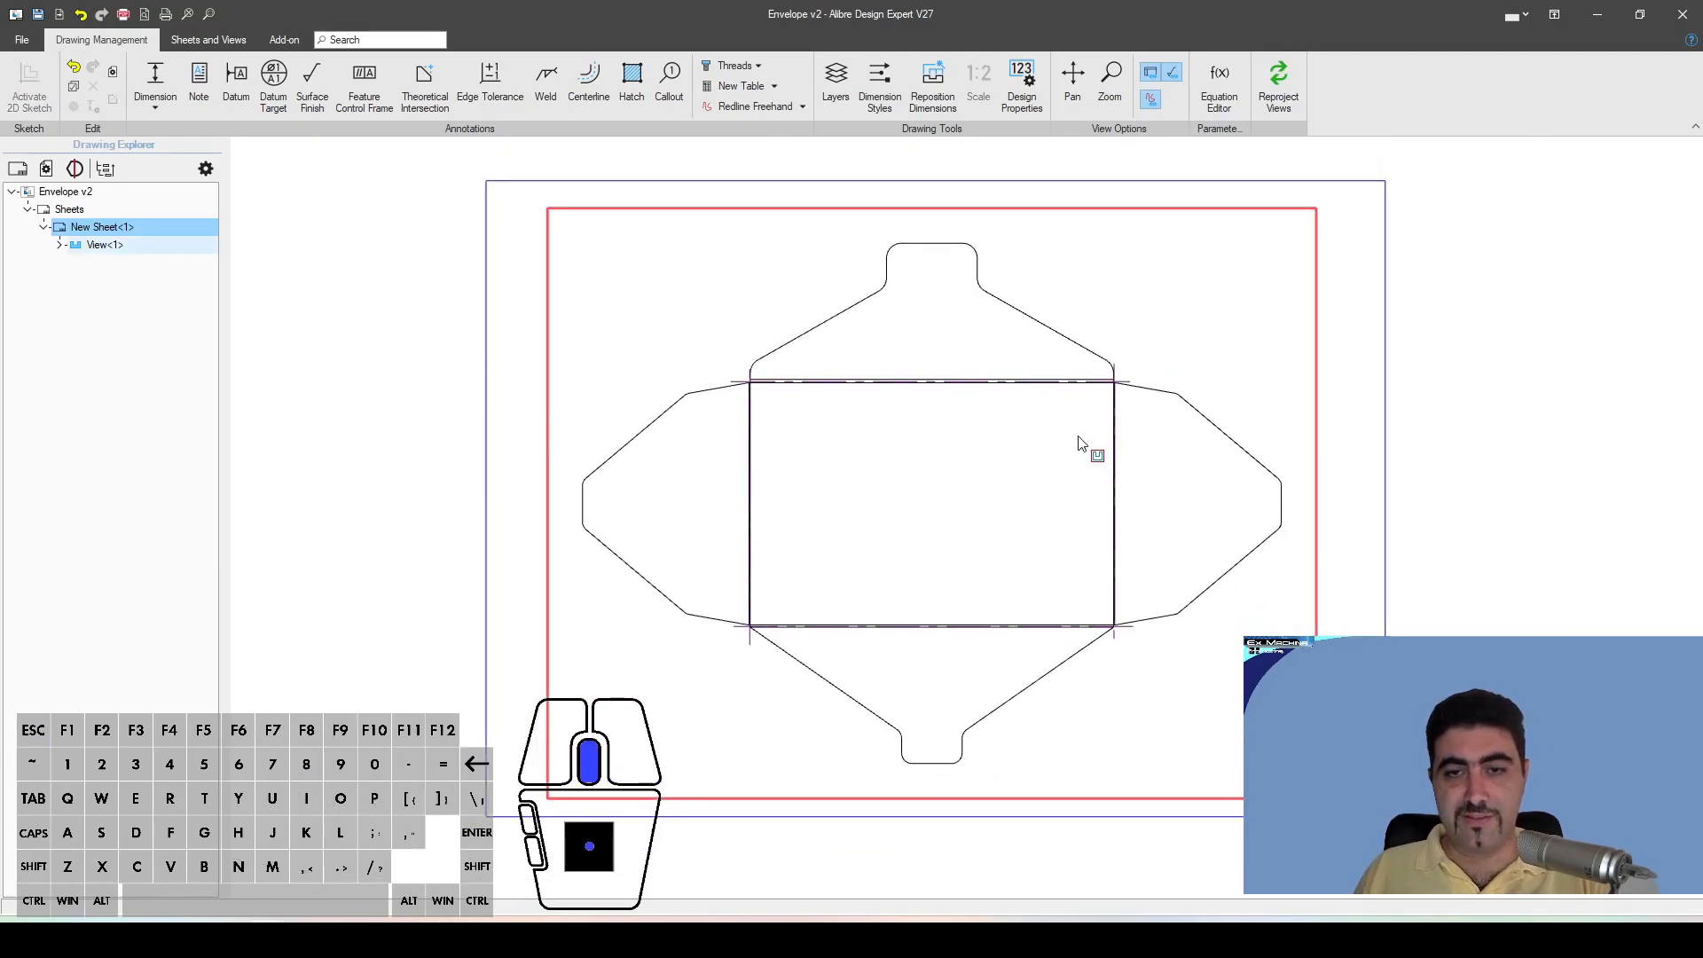
pyautogui.scroll(1, 834, 529)
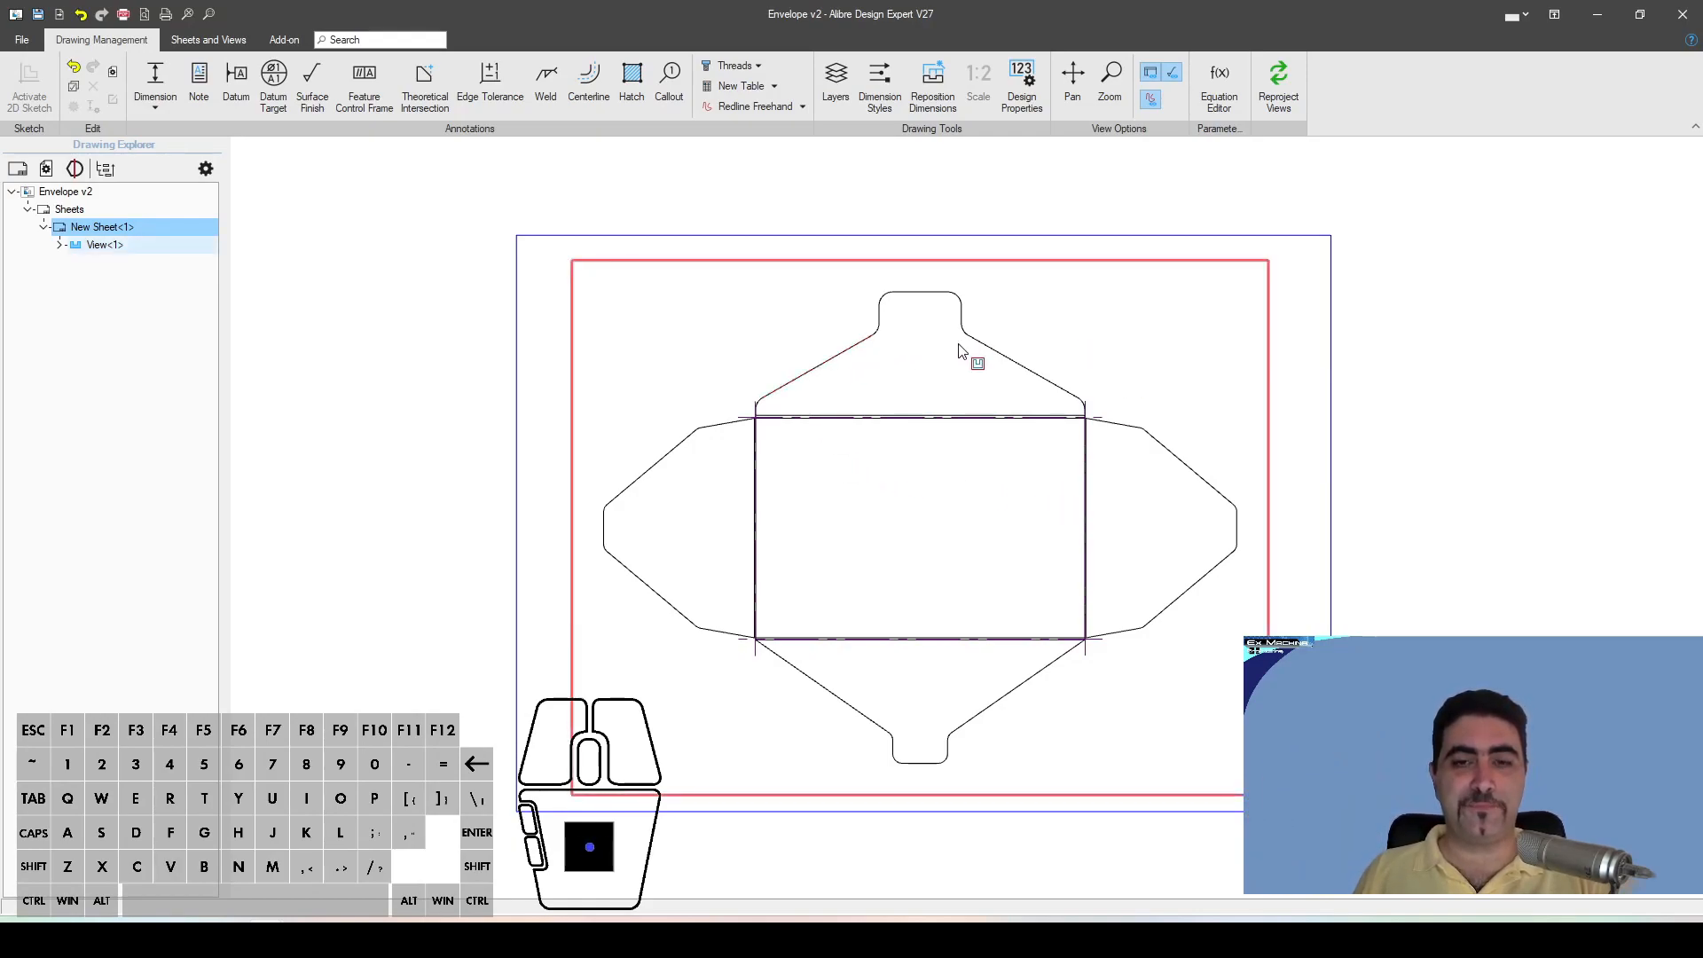
# Step: Insert the image CleanThruLogo.png from the Ex Machina folder's Design Pics and place it in the upper part of the envelope's central rectangle
pyautogui.click(203, 40)
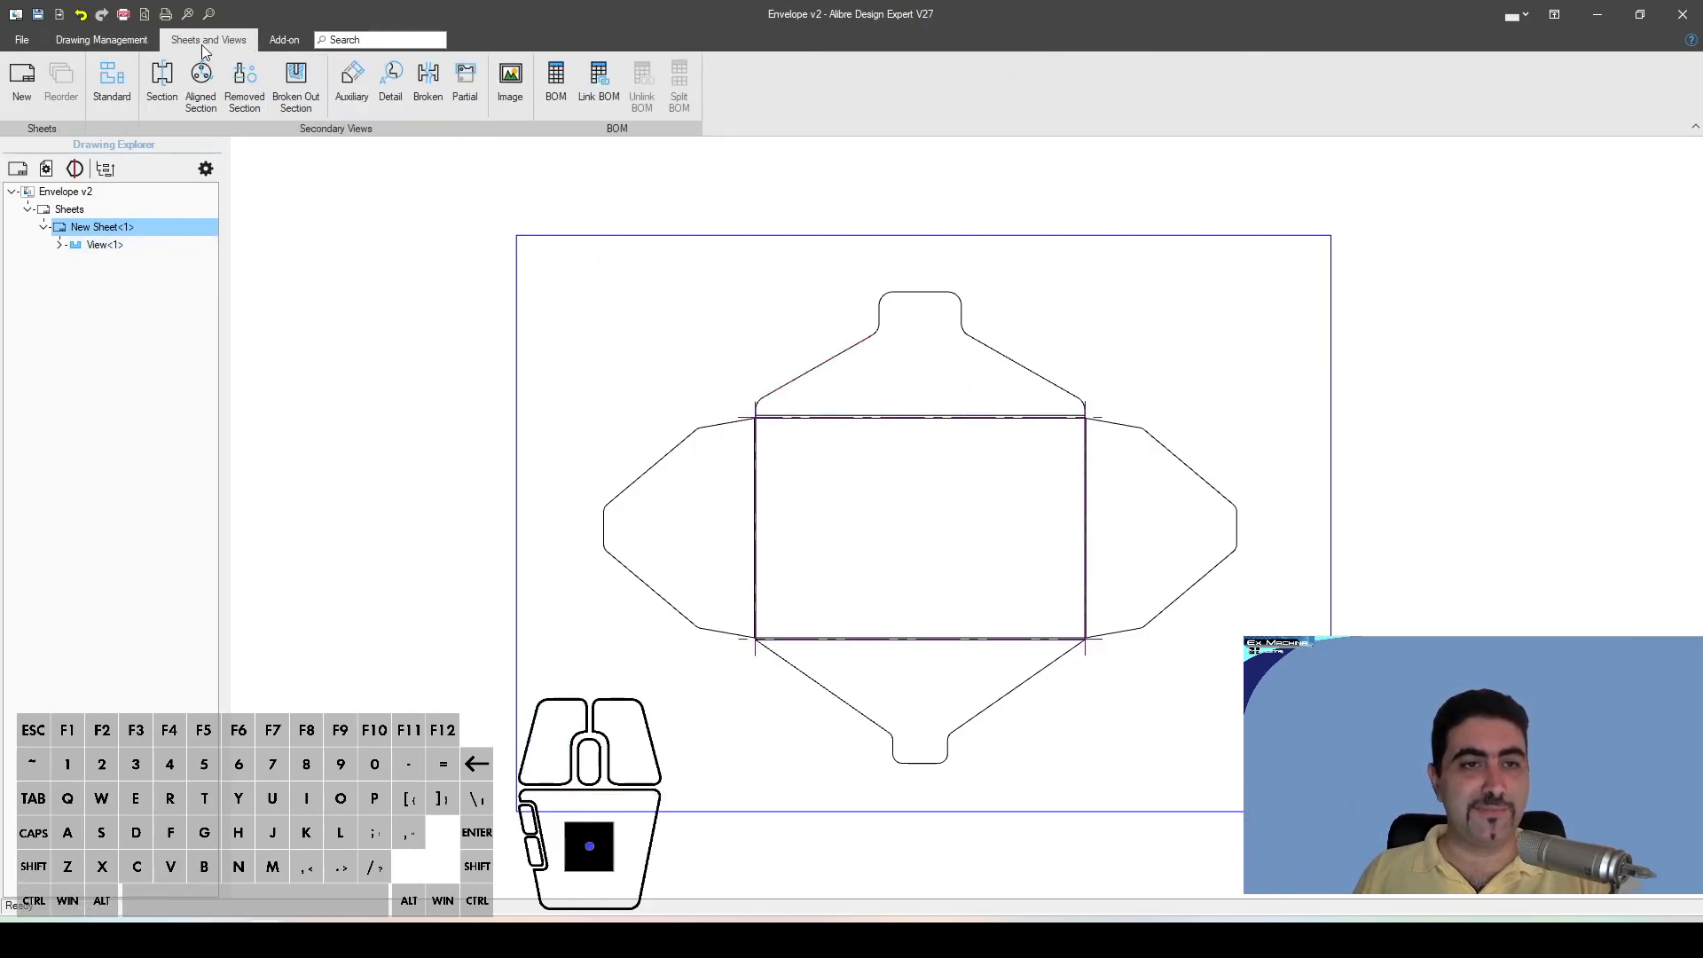
pyautogui.click(512, 82)
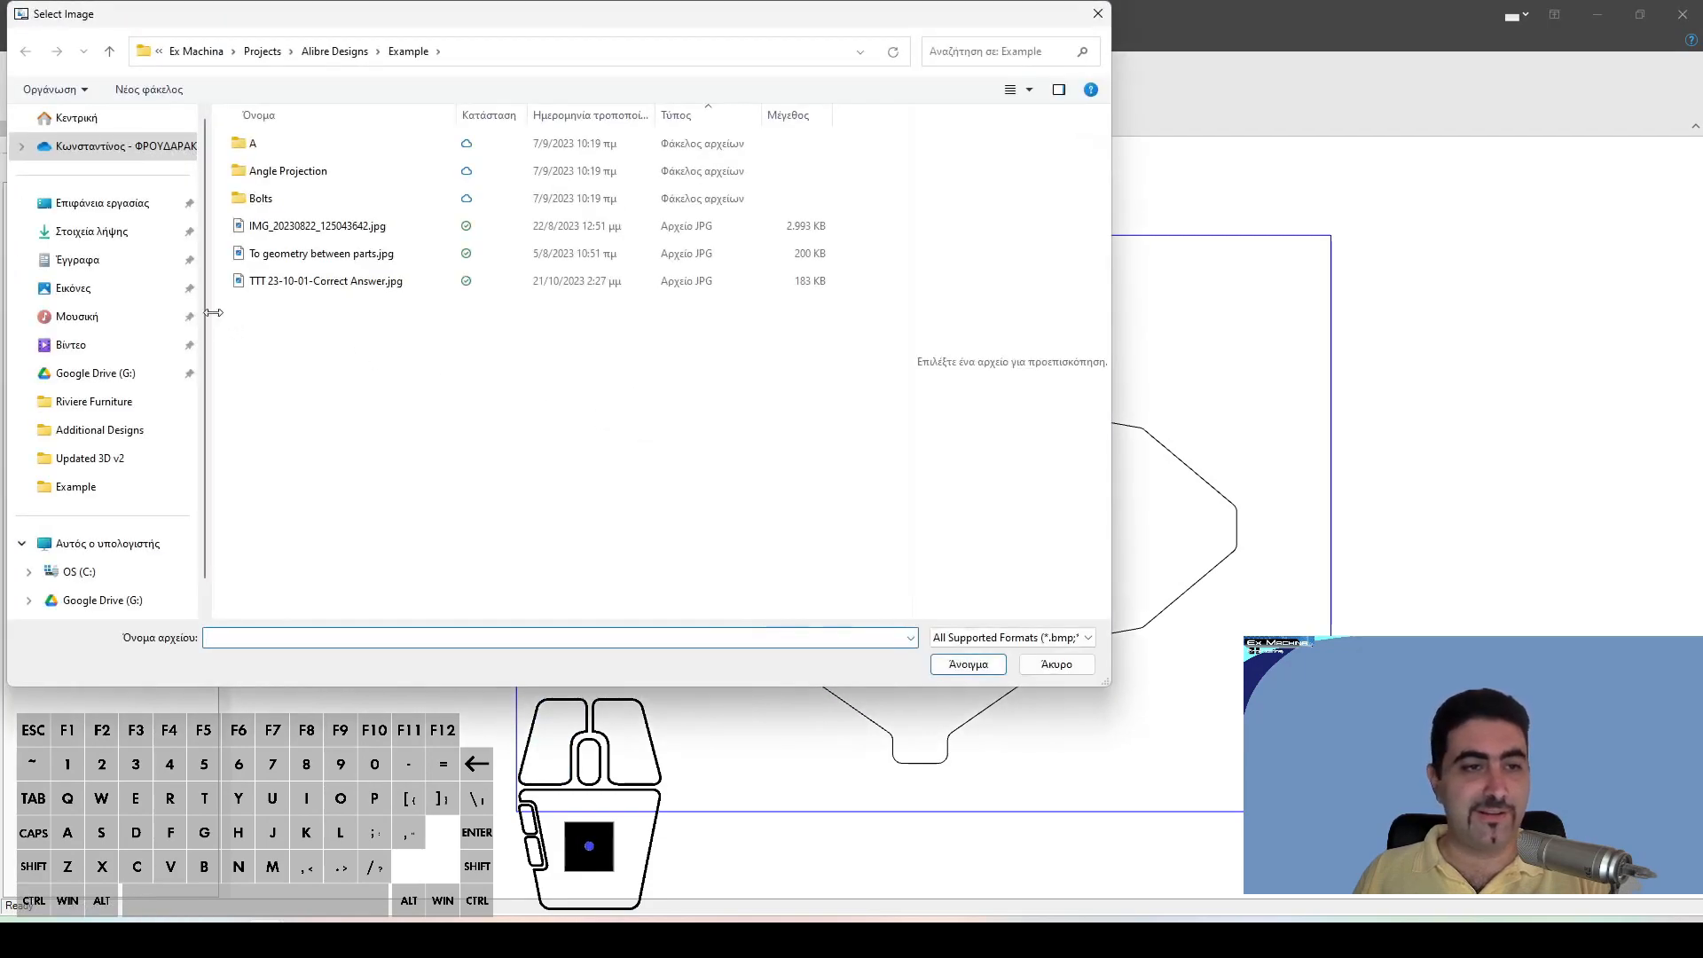
pyautogui.click(119, 147)
pyautogui.doubleClick(311, 337)
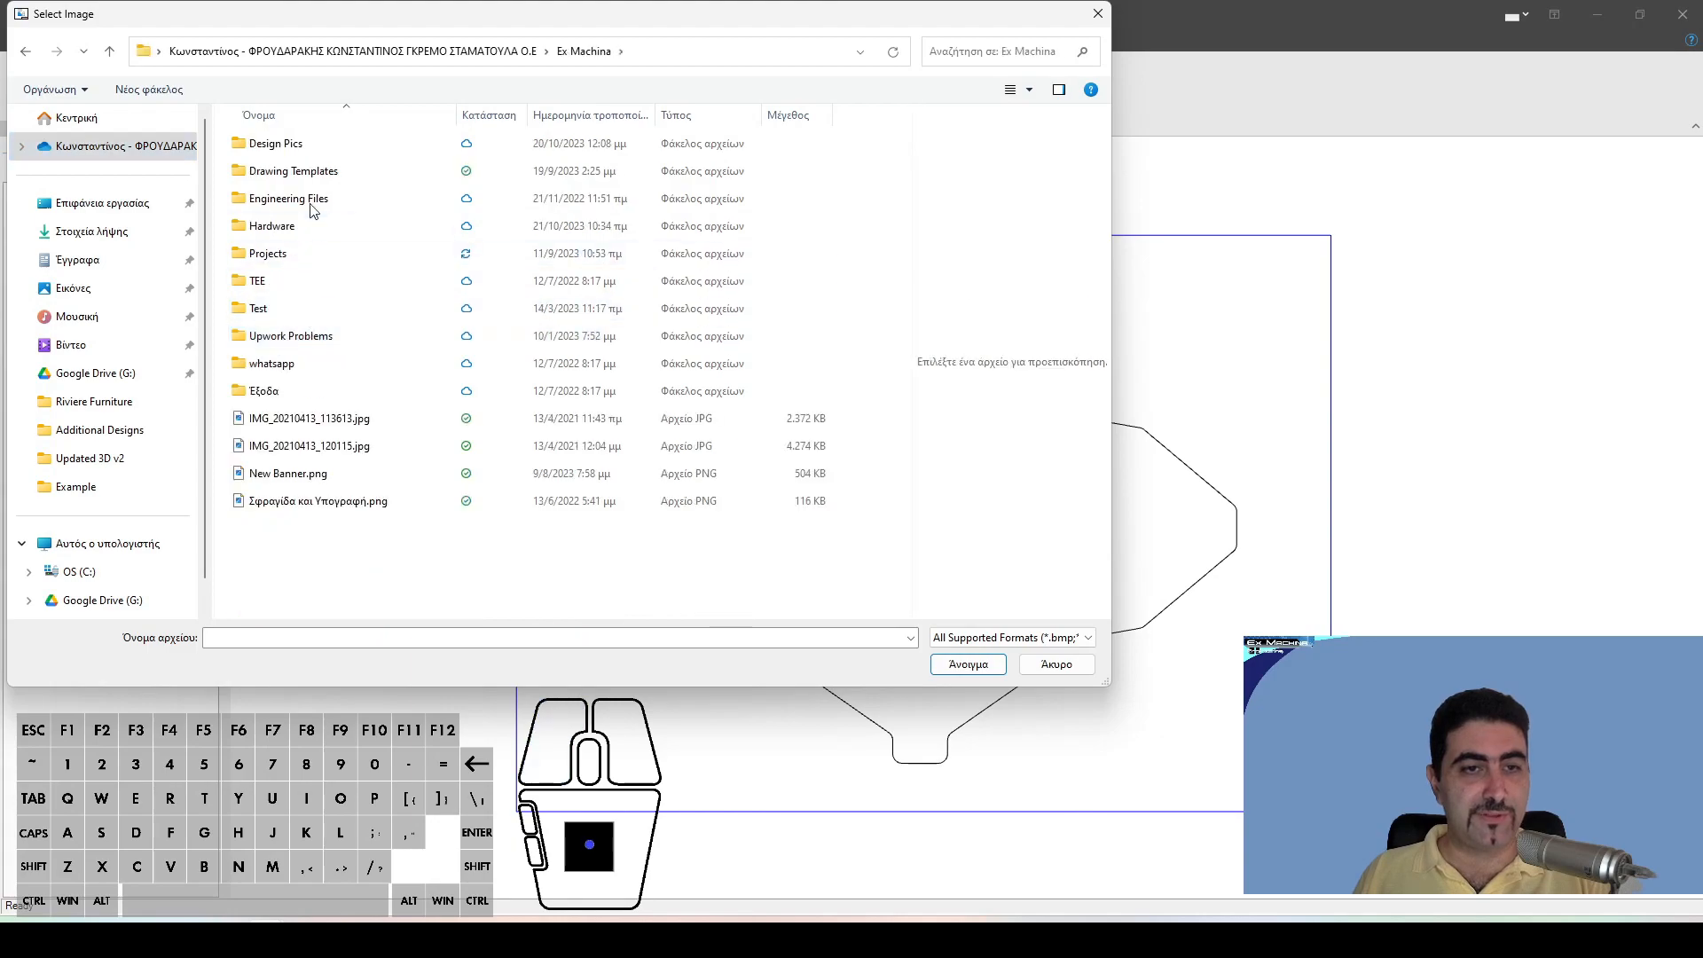
pyautogui.doubleClick(270, 143)
pyautogui.doubleClick(697, 444)
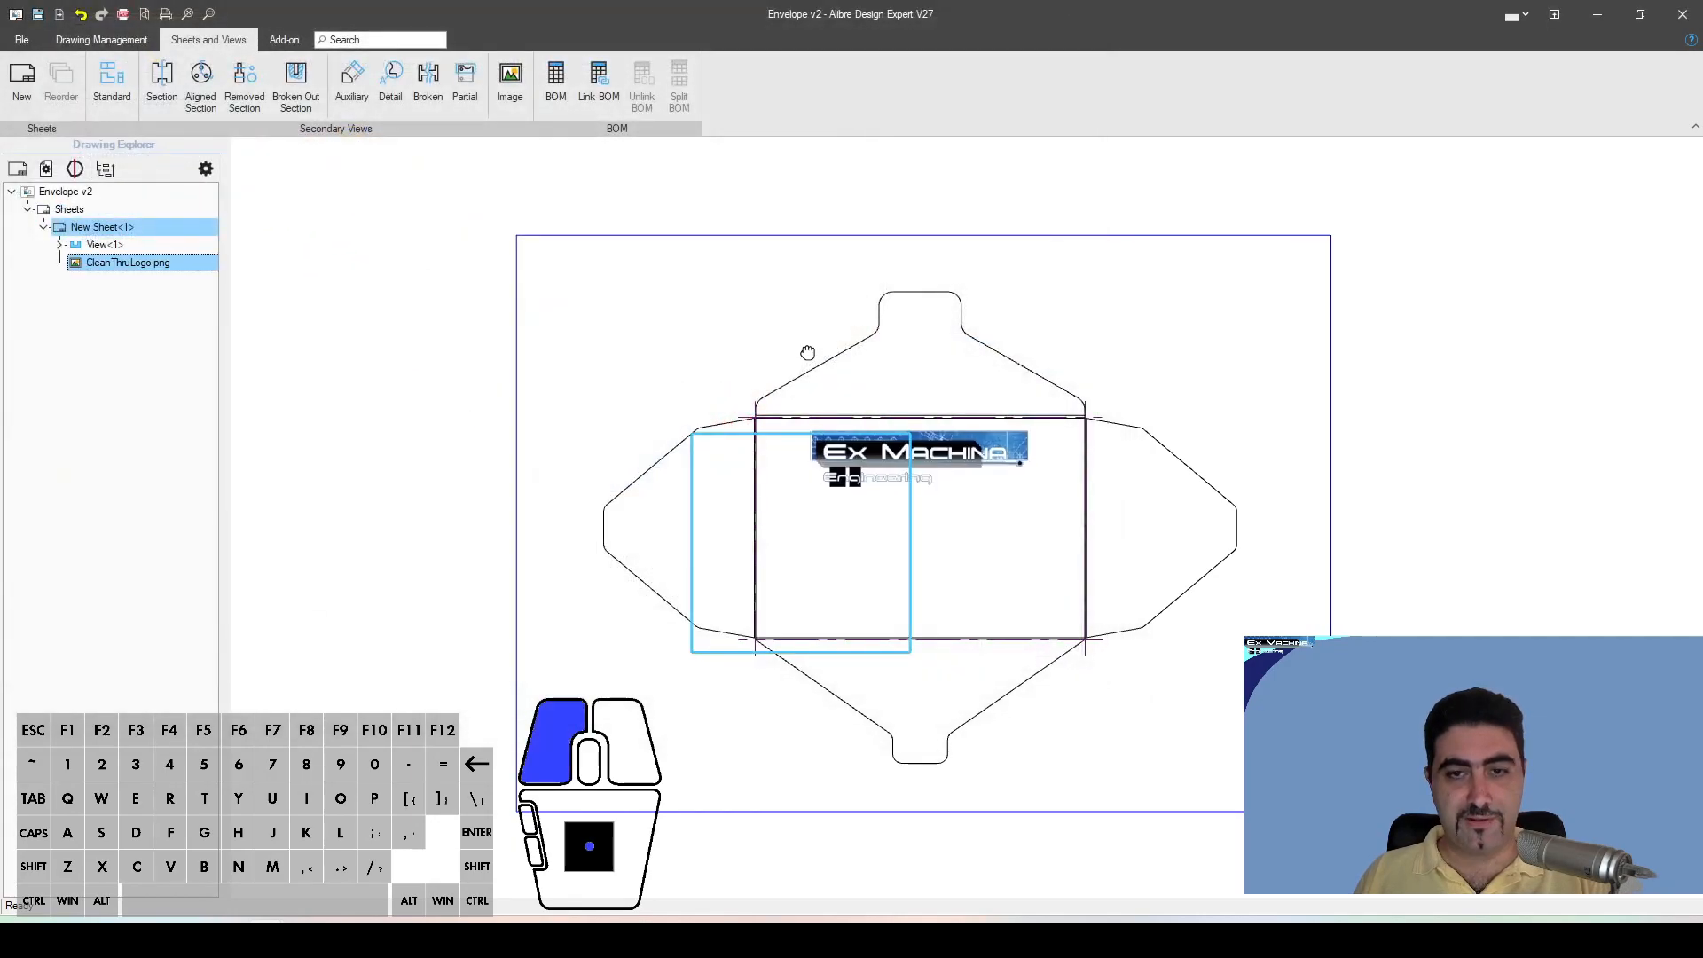
pyautogui.press('Escape')
pyautogui.click(1516, 460)
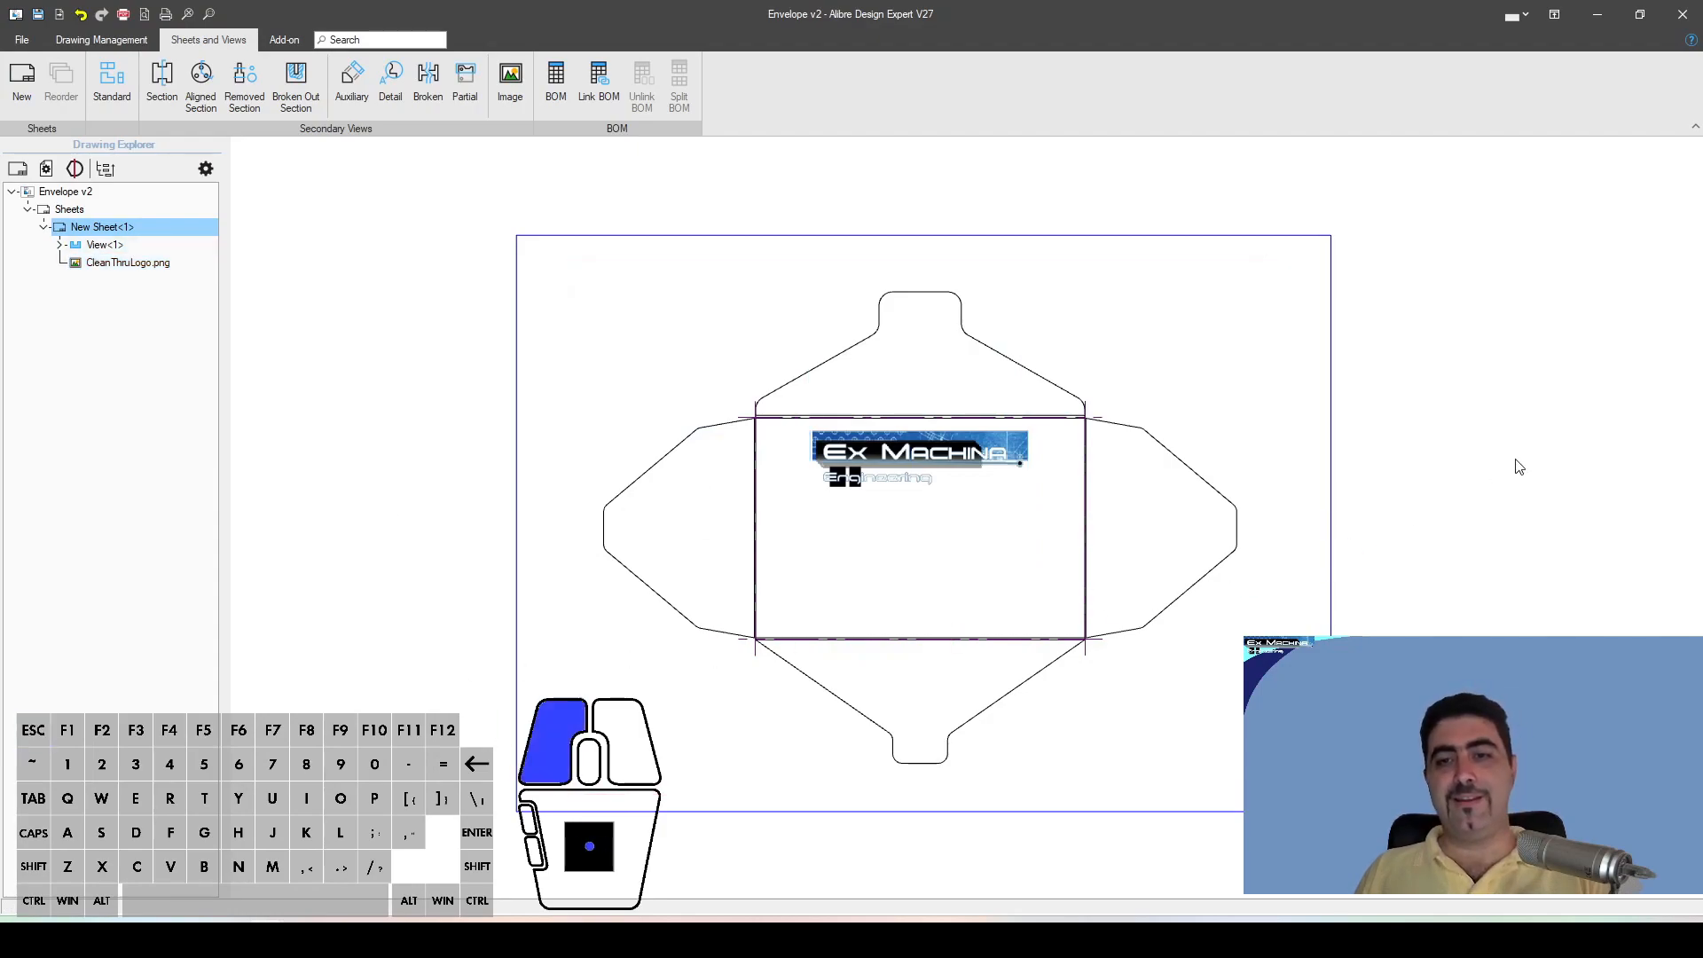
pyautogui.click(654, 649)
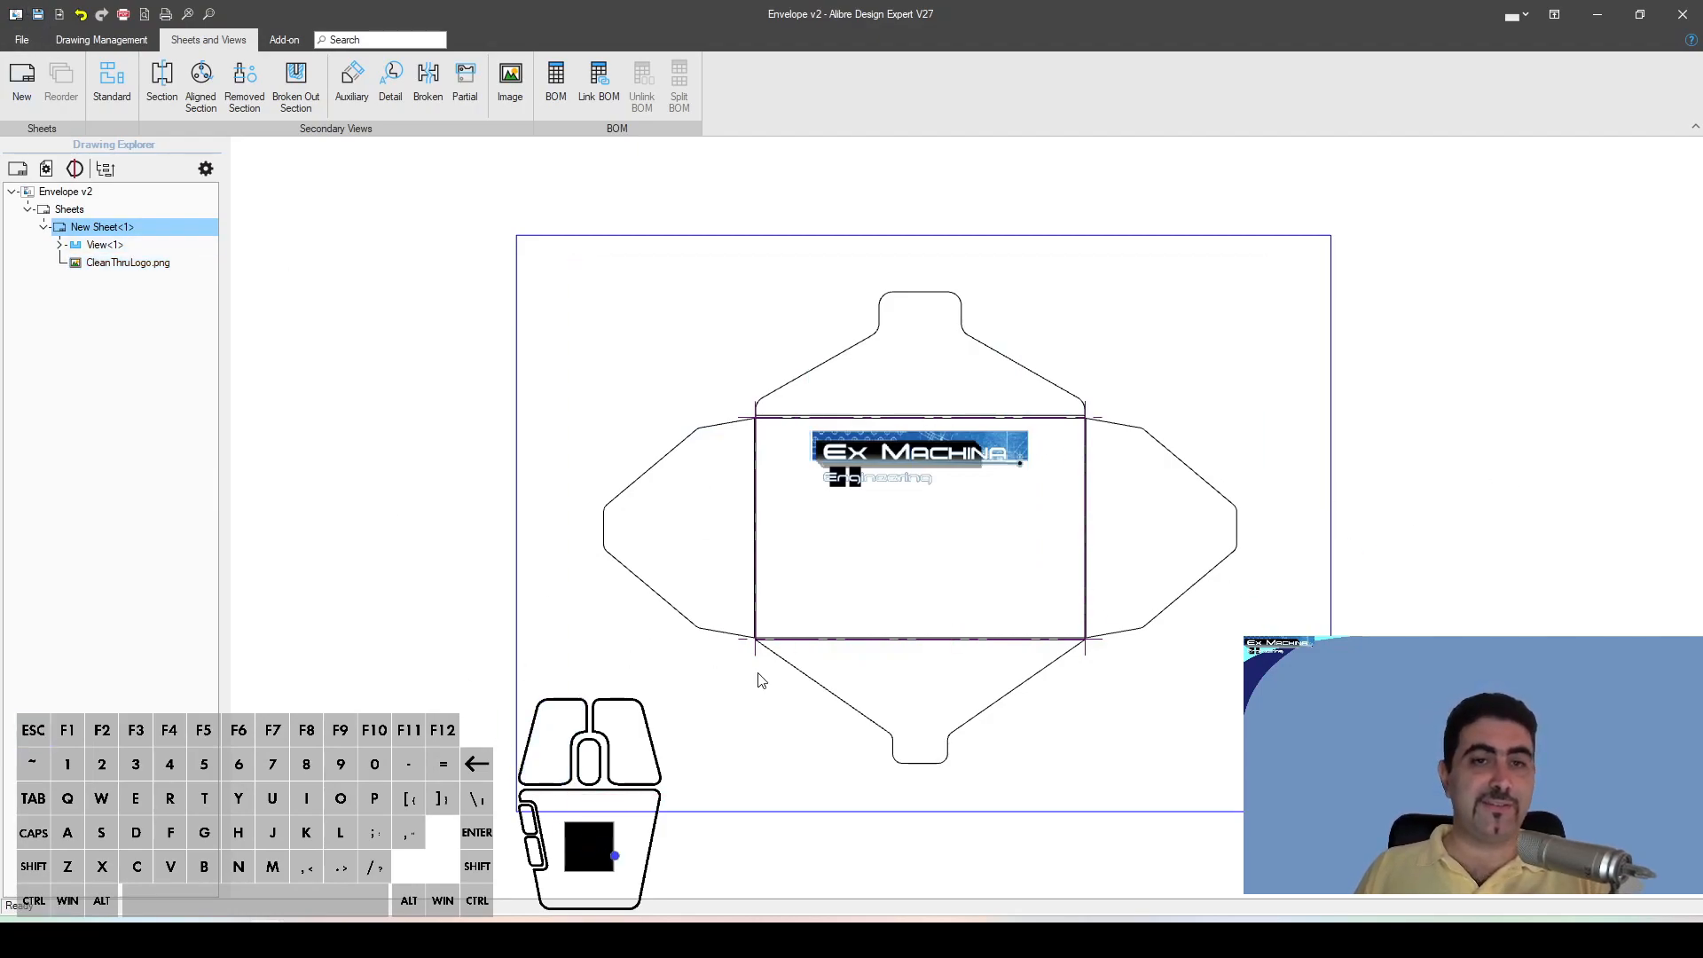
# Step: Save the drawing as Envelope v2.AD_DRW in the Example folder
pyautogui.hotkey('ctrl', 's')
pyautogui.click(180, 603)
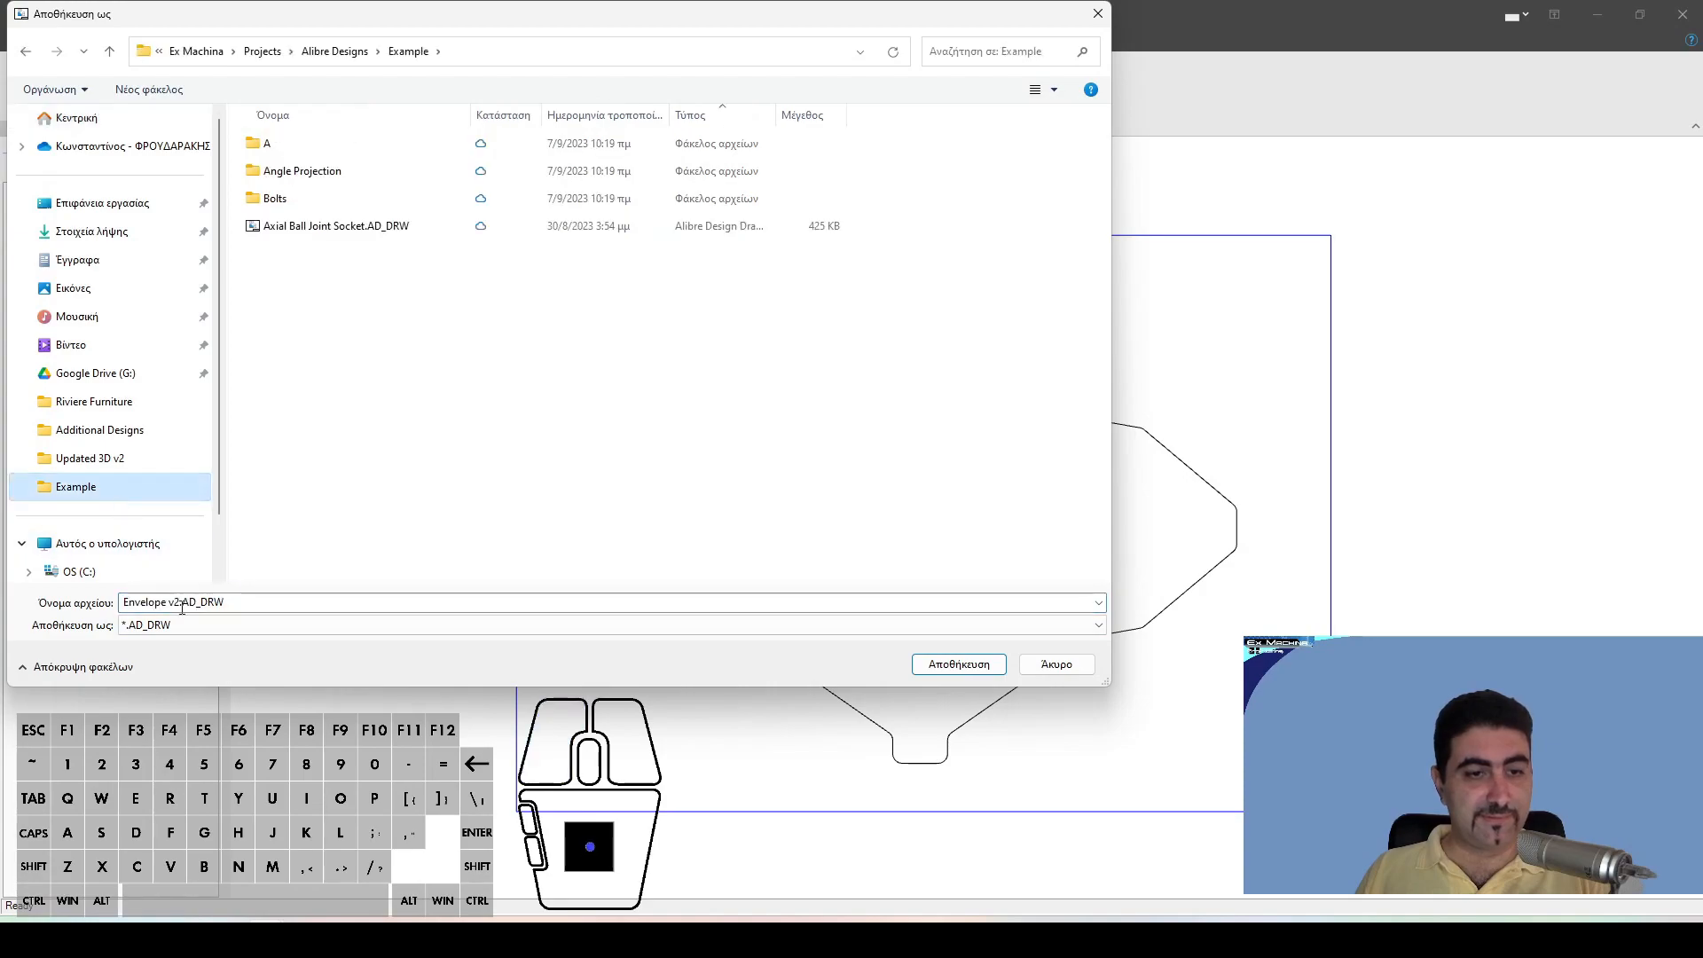
pyautogui.click(922, 663)
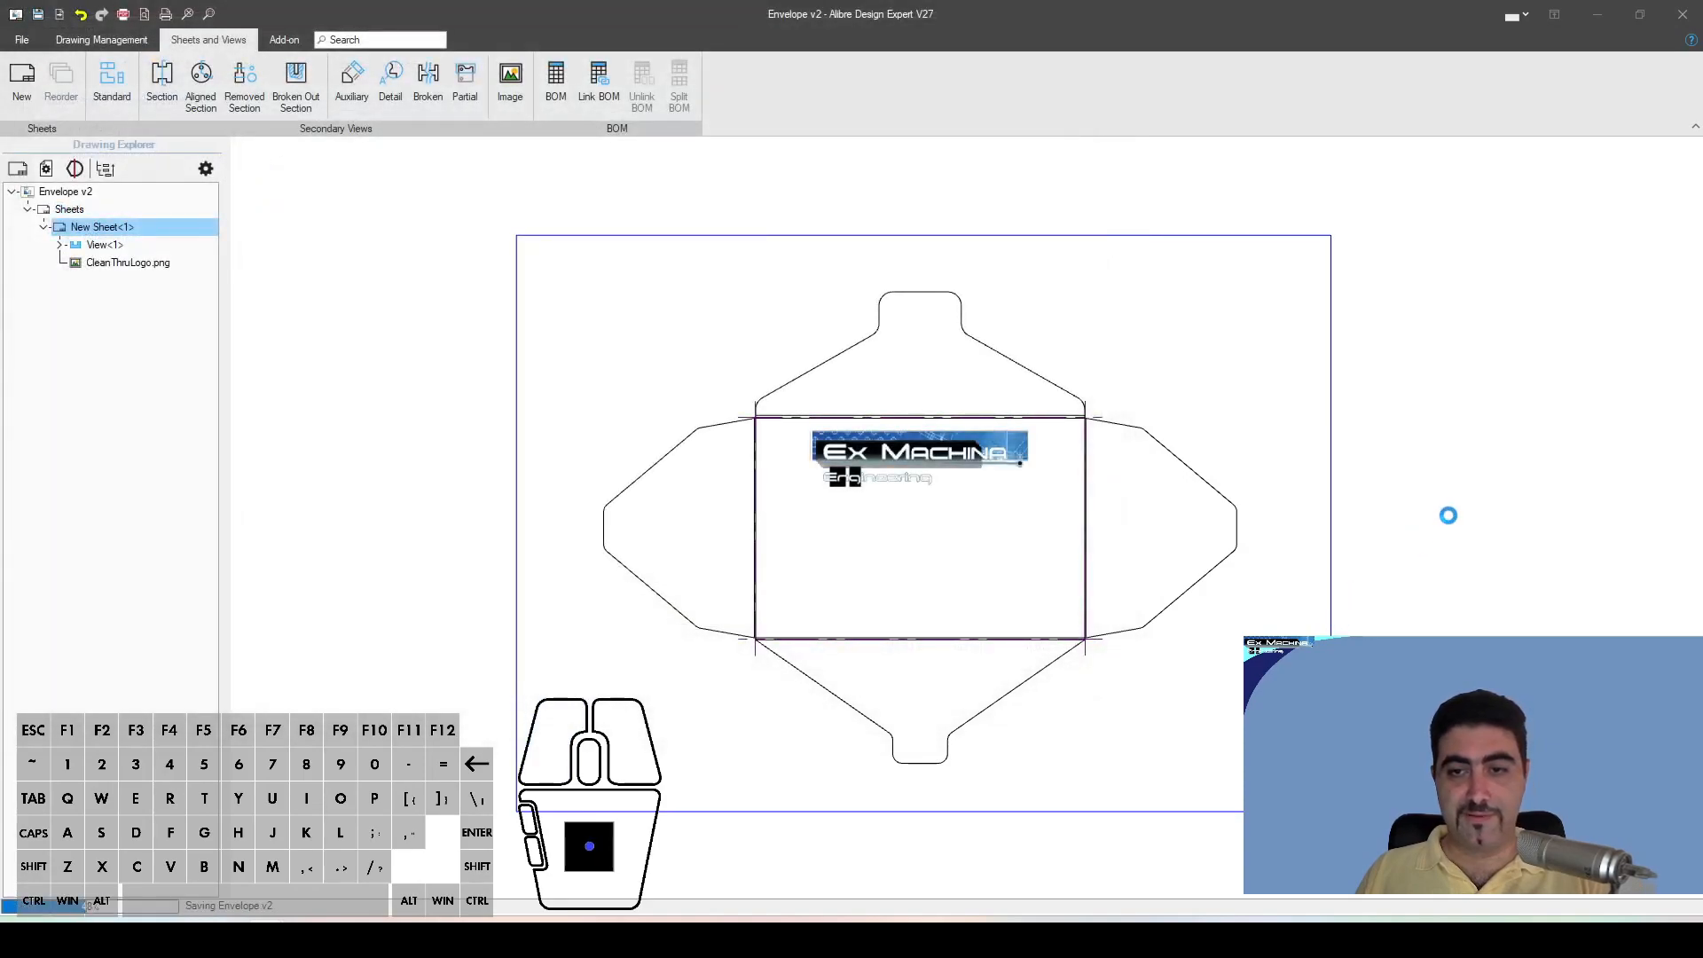